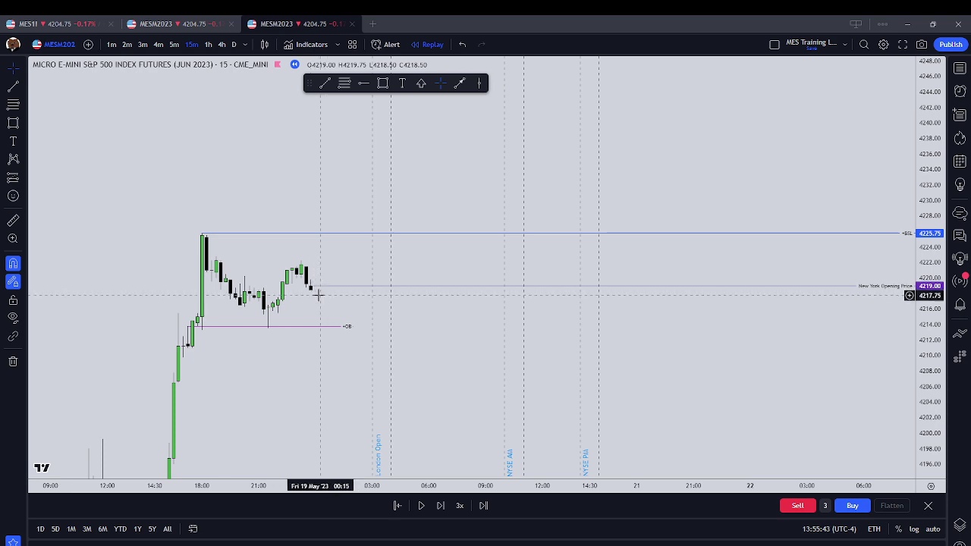
Step: Examine the overnight price action around the +BSL, New York Opening Price and +OB levels on the 15-minute chart
drag(301, 314, 372, 317)
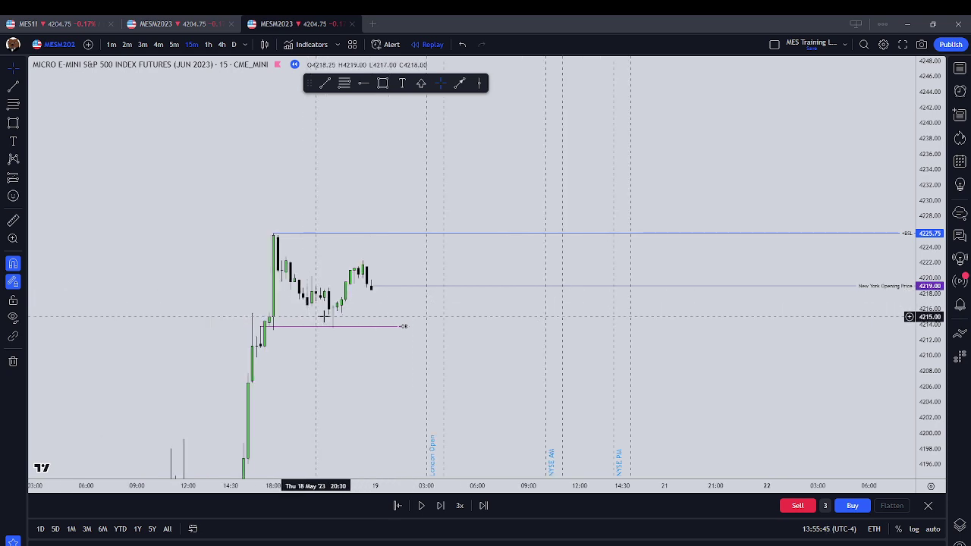
scroll(459, 388, up, 1)
drag(287, 351, 385, 355)
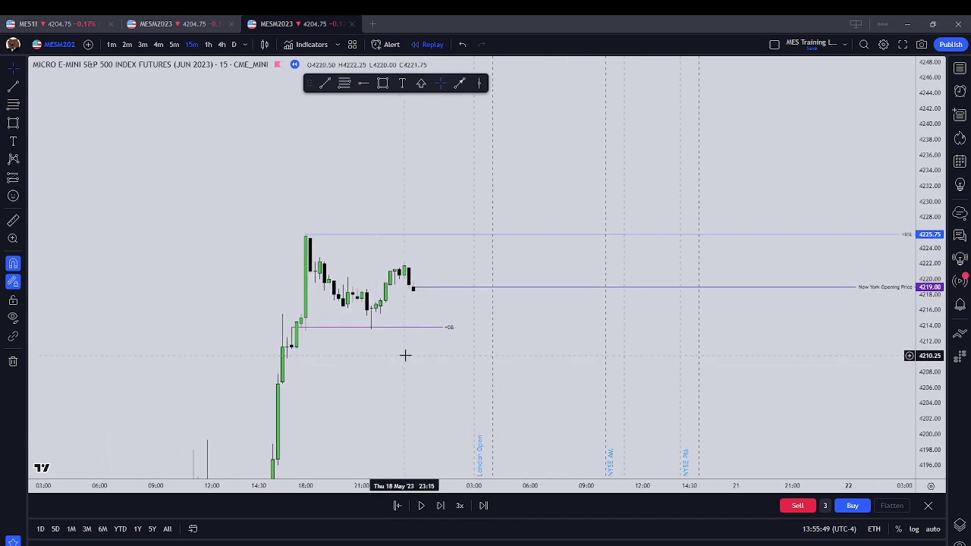
scroll(485, 396, up, 1)
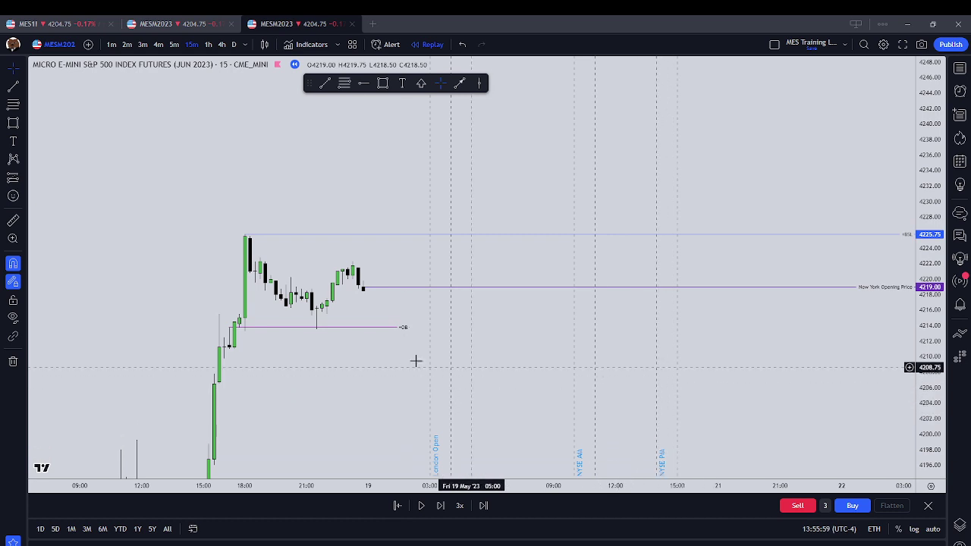
drag(422, 360, 579, 371)
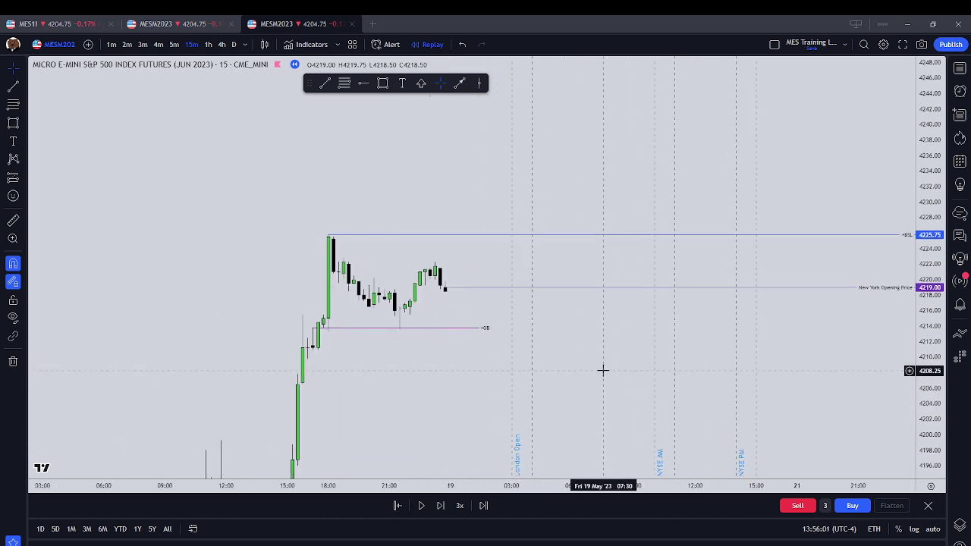
drag(451, 384, 333, 358)
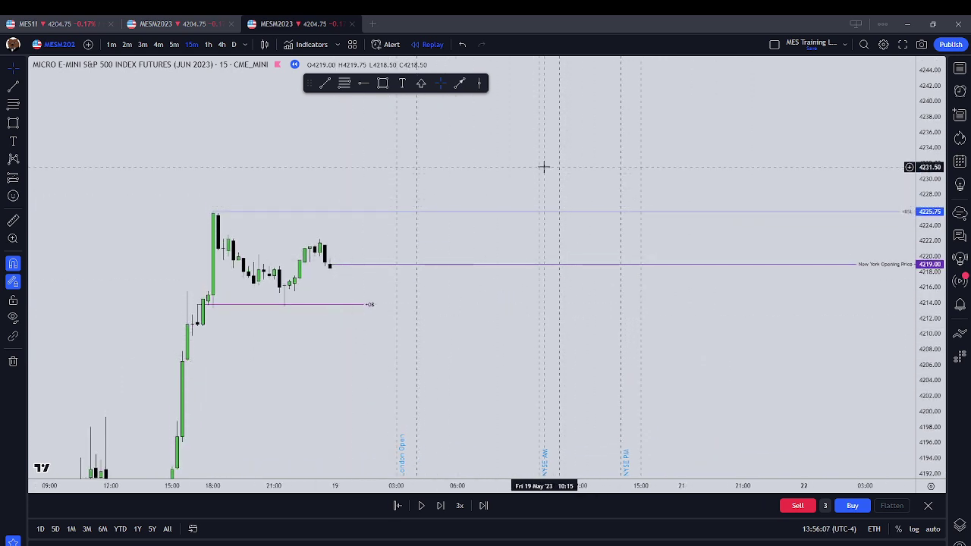
drag(312, 364, 371, 365)
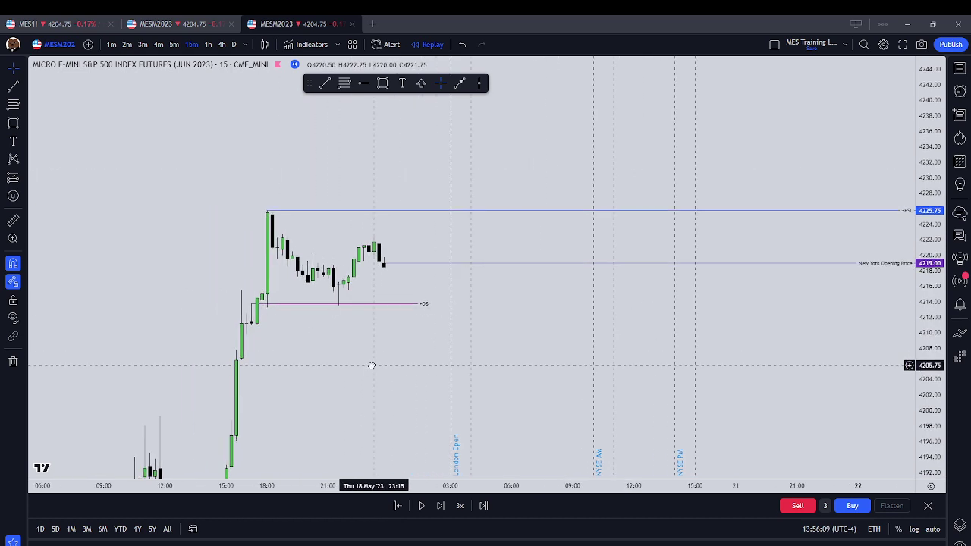
drag(425, 347, 485, 321)
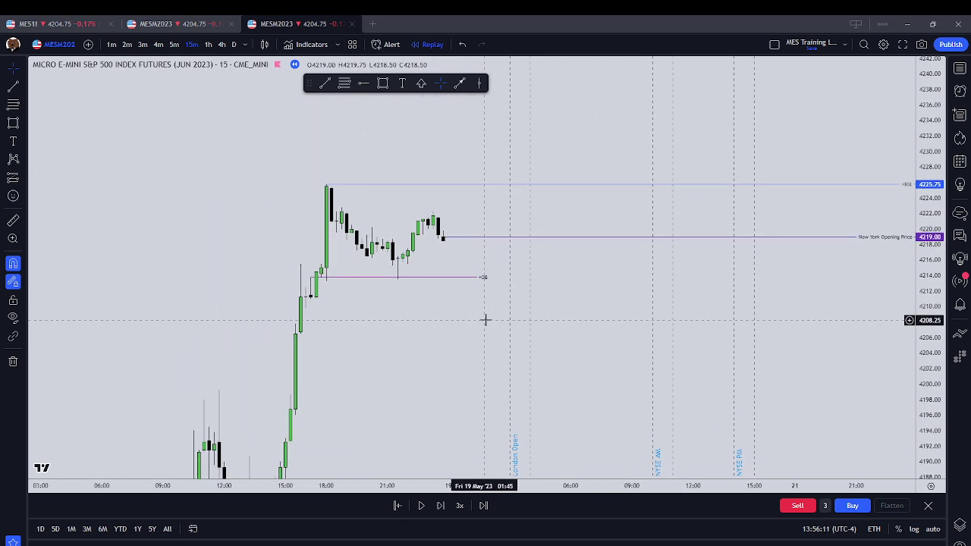
scroll(455, 266, down, 2)
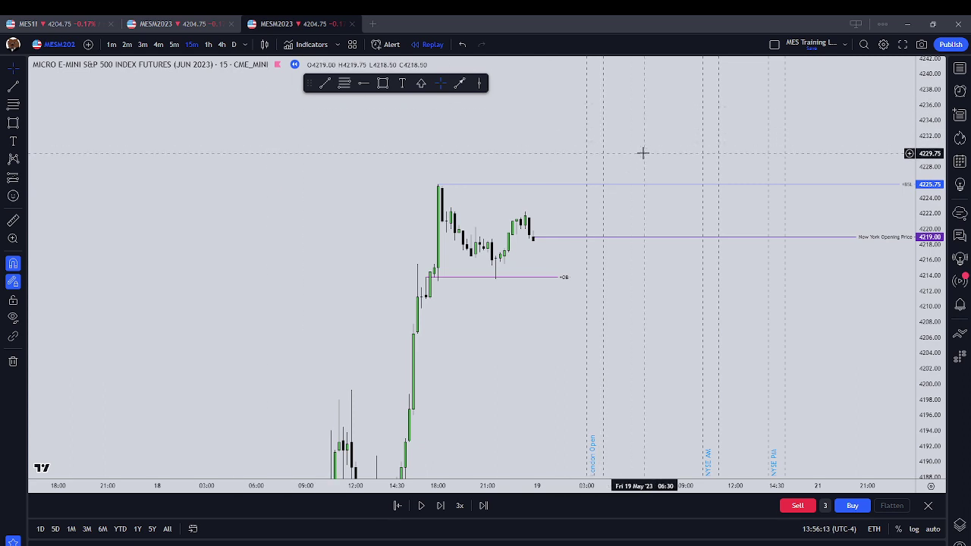
drag(643, 153, 530, 191)
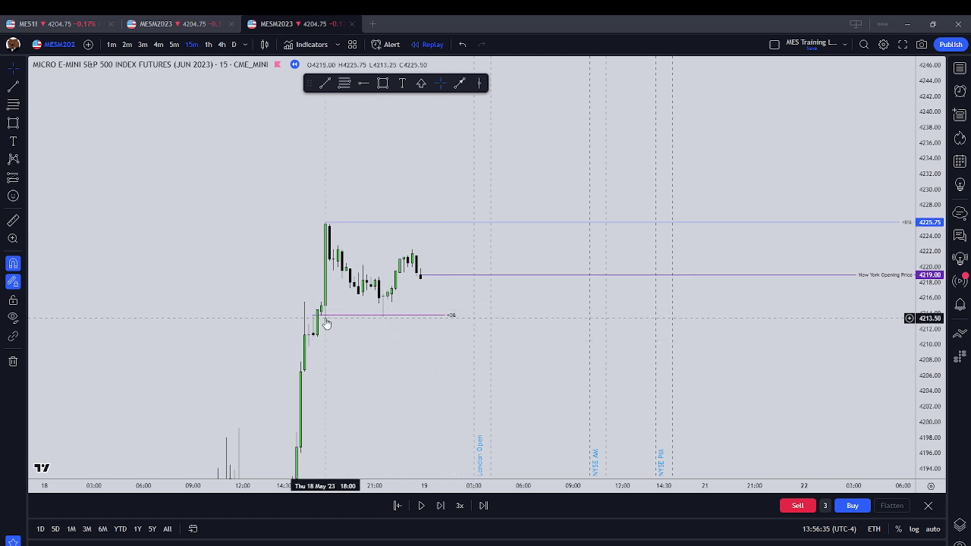
click(406, 316)
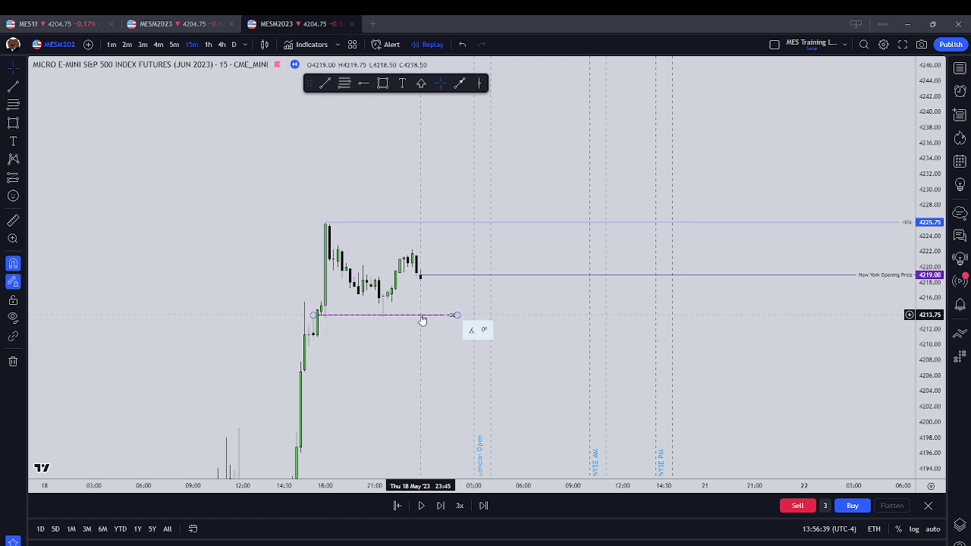
click(452, 266)
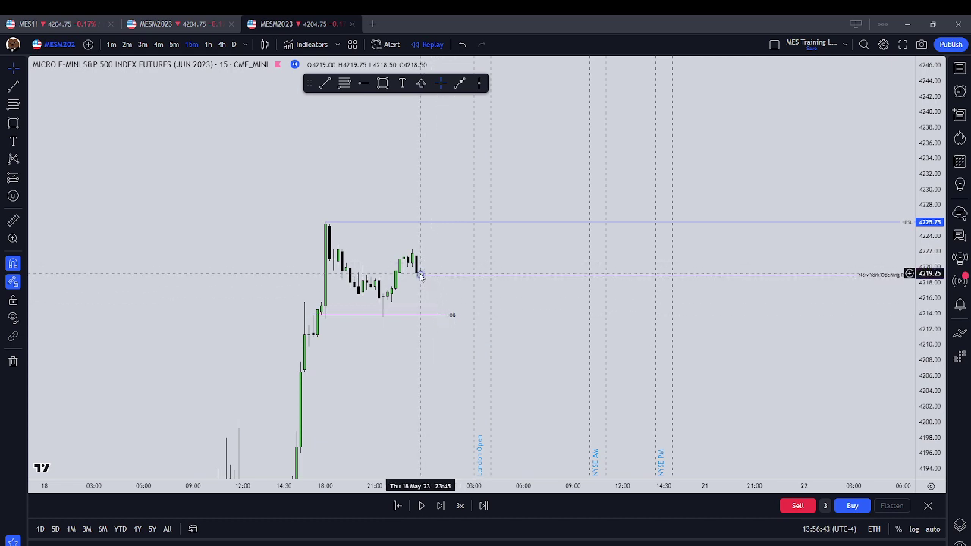
Step: Advance the replay by one 15-minute candle and move the New York Opening Price line to 4218.25
click(440, 506)
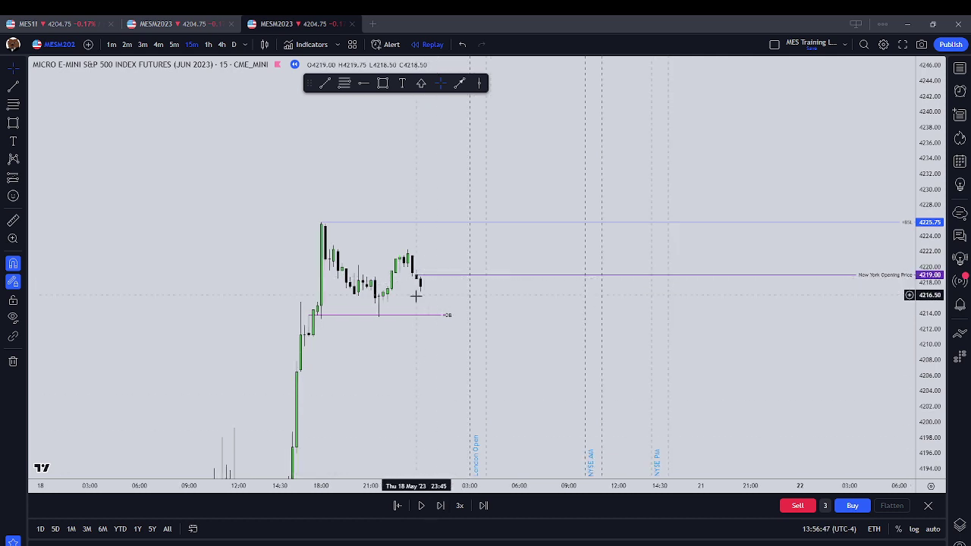
drag(436, 275, 435, 279)
click(440, 275)
click(435, 265)
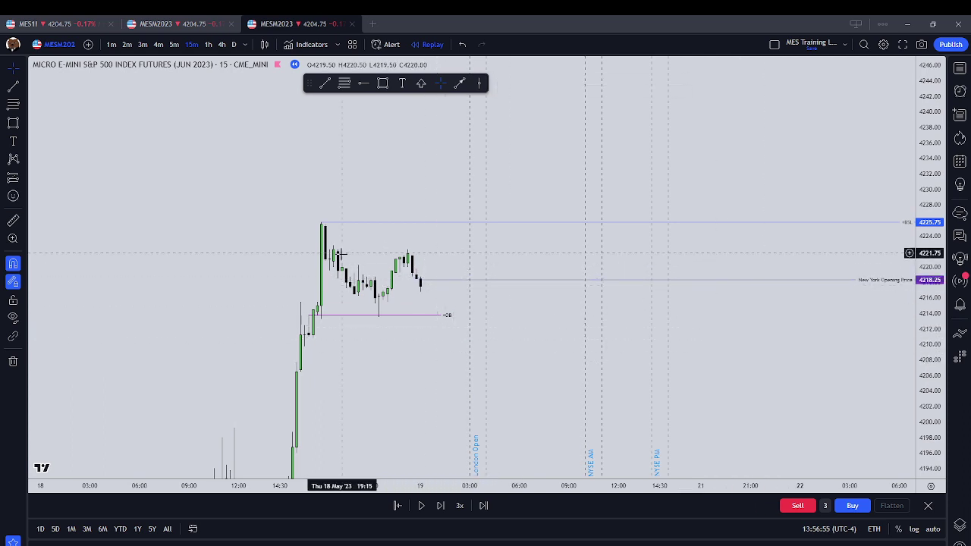
Step: On the 5-minute chart, move the New York Opening Price line to 4218.50 and lock it
click(175, 45)
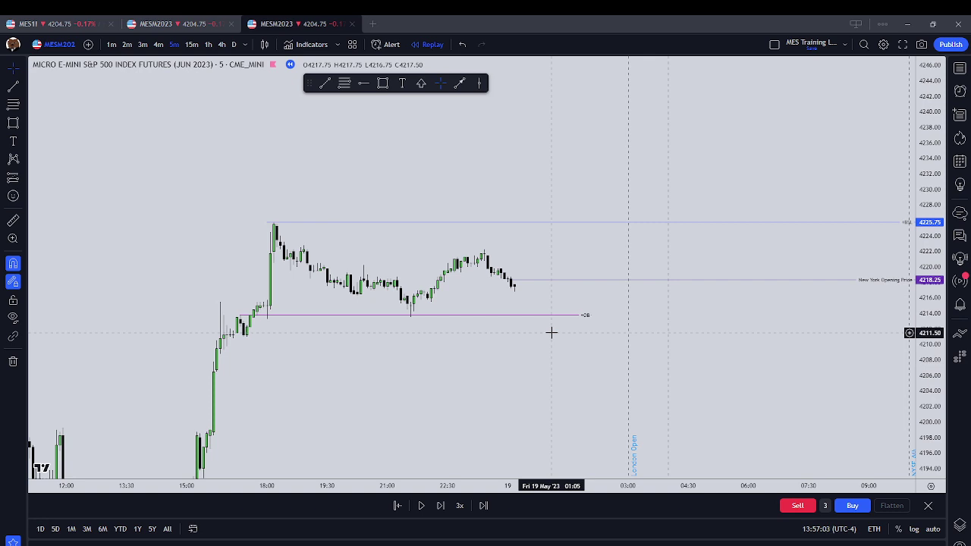
drag(514, 271, 637, 400)
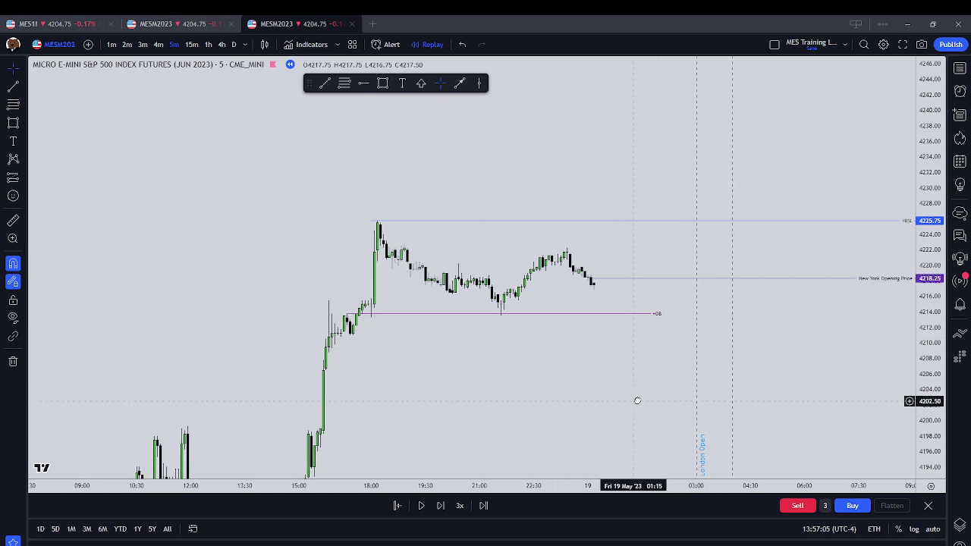
scroll(656, 360, up, 2)
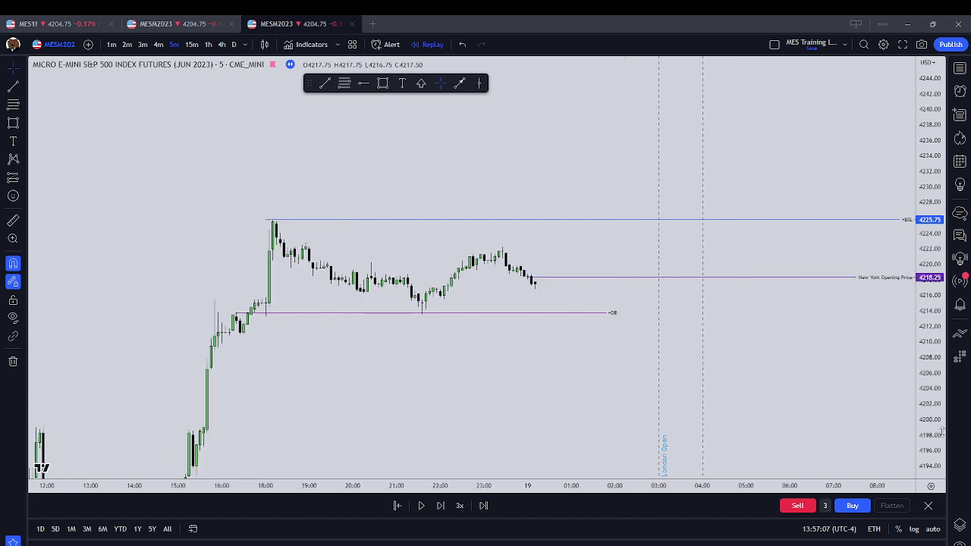
drag(941, 431, 940, 395)
drag(564, 290, 564, 287)
click(560, 277)
right_click(559, 286)
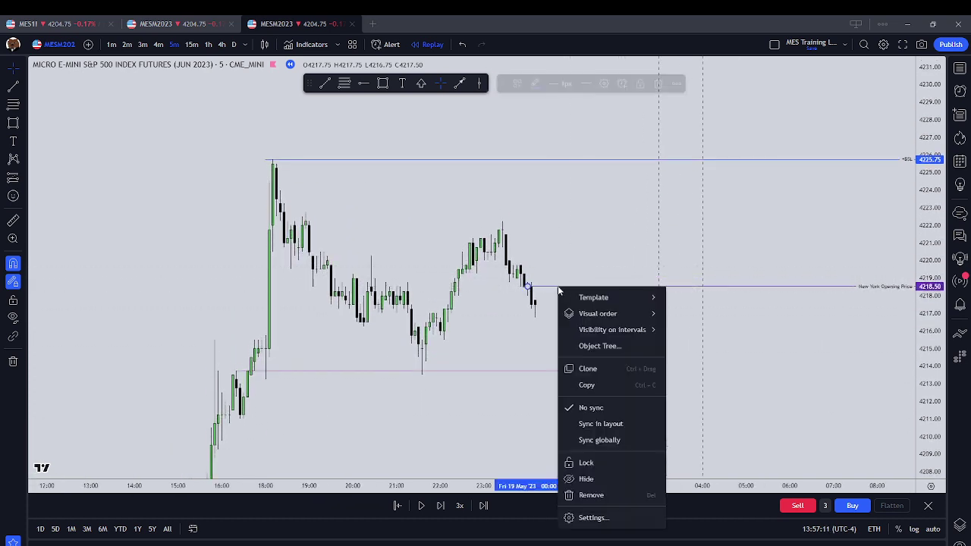
click(599, 464)
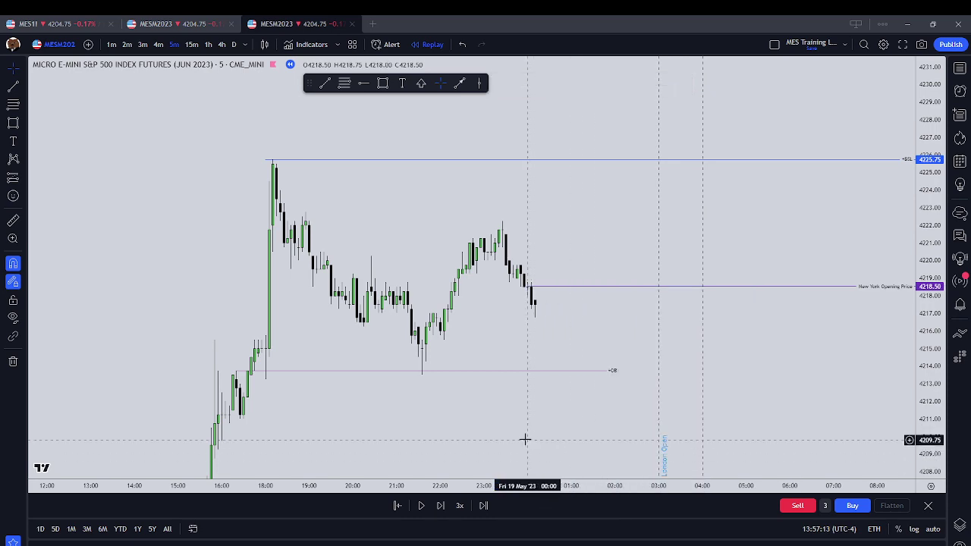
Step: Advance the replay candle by candle to about 02:00 on 19 May
drag(524, 440, 443, 340)
drag(446, 298, 472, 325)
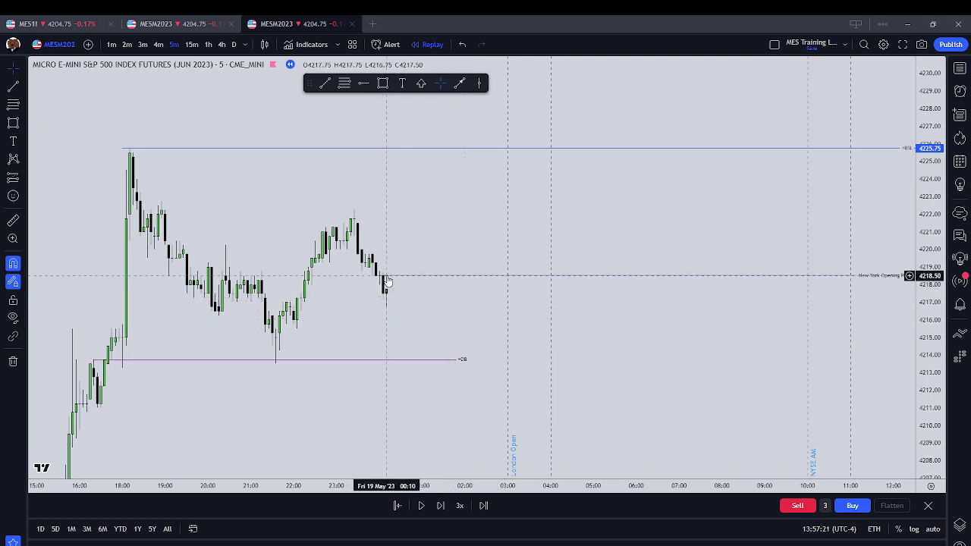
click(442, 507)
click(442, 507)
click(441, 507)
click(442, 507)
click(442, 507)
click(441, 507)
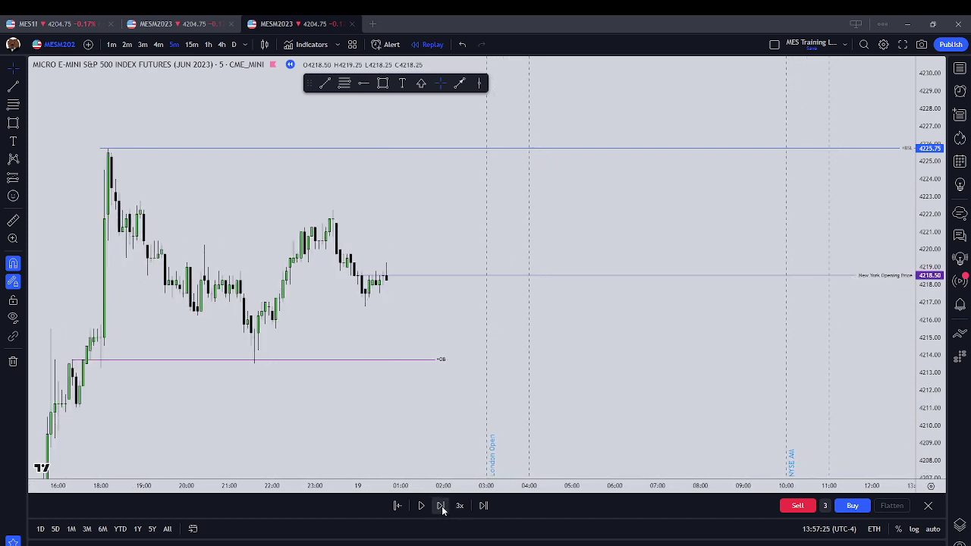
click(442, 507)
click(441, 507)
click(442, 507)
click(441, 507)
click(442, 506)
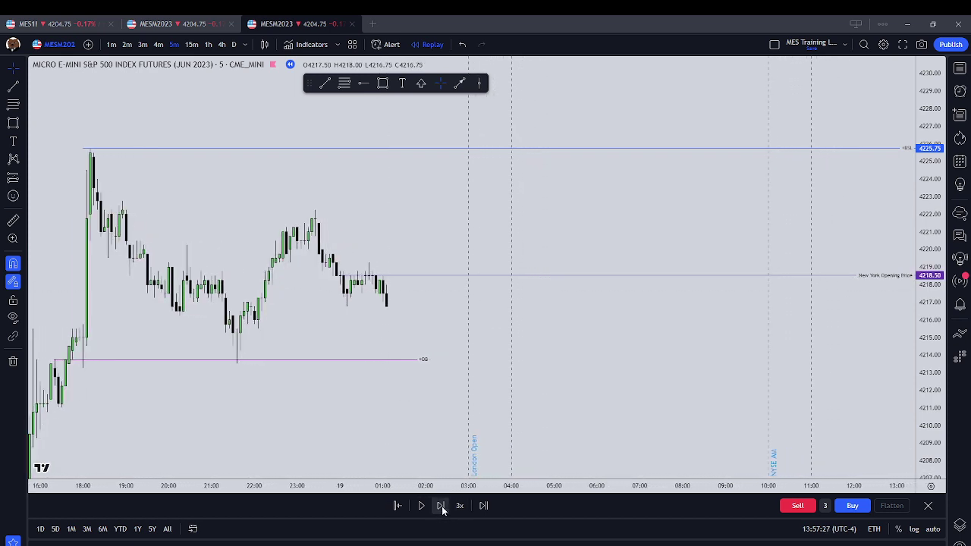
click(441, 507)
click(442, 507)
click(441, 507)
click(441, 506)
click(442, 507)
click(441, 506)
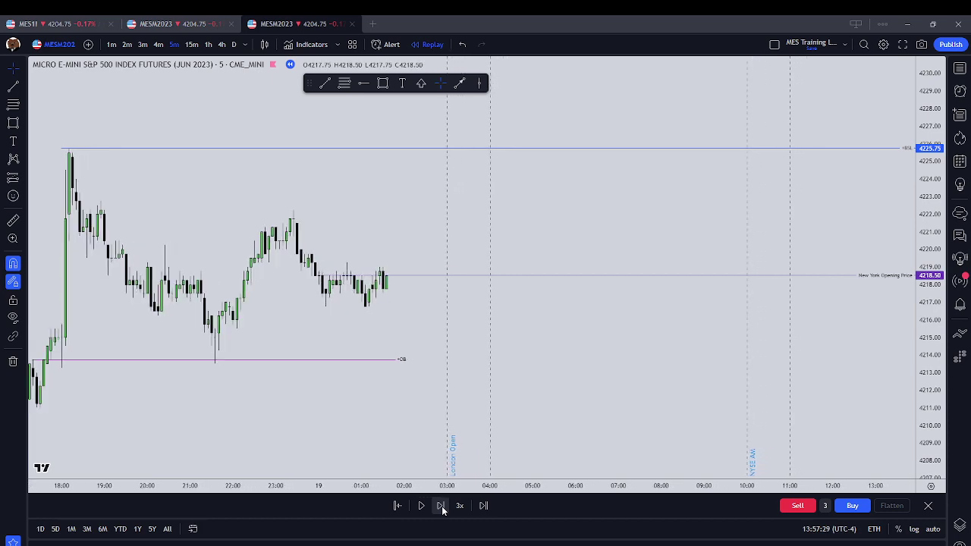
click(441, 507)
click(441, 506)
click(441, 507)
click(442, 507)
click(442, 507)
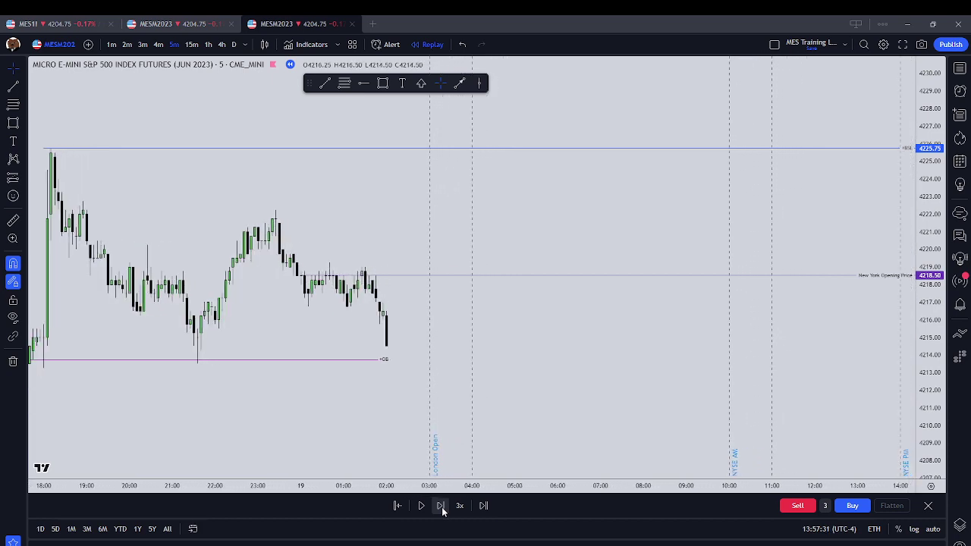
Step: Draw a rectangle around the 18 May swing low at the +OB line, spanning 4213.50 to 4215.75 and ending at 21:45
scroll(244, 393, down, 1)
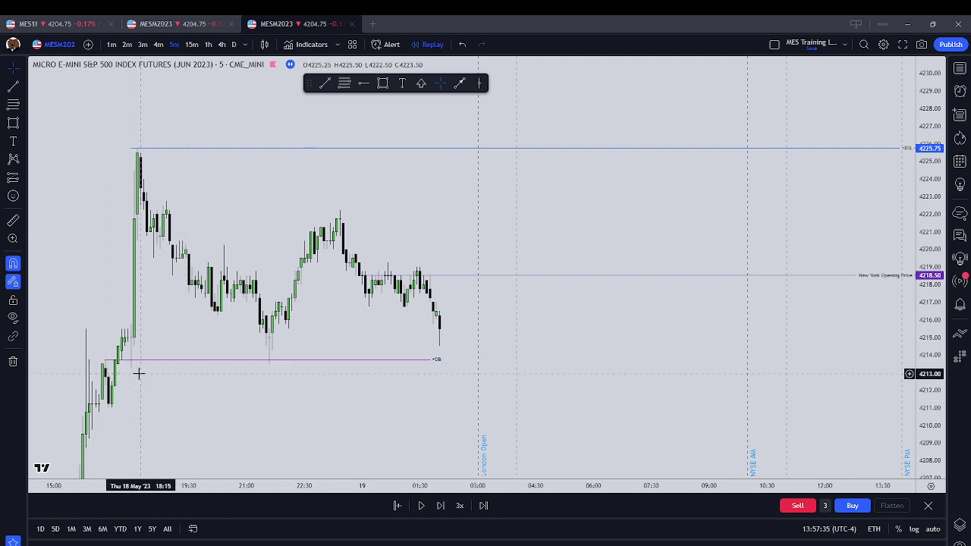
click(383, 83)
mouse_move(263, 364)
mouse_down()
mouse_move(279, 343)
mouse_move(279, 311)
mouse_move(272, 344)
mouse_up()
click(365, 350)
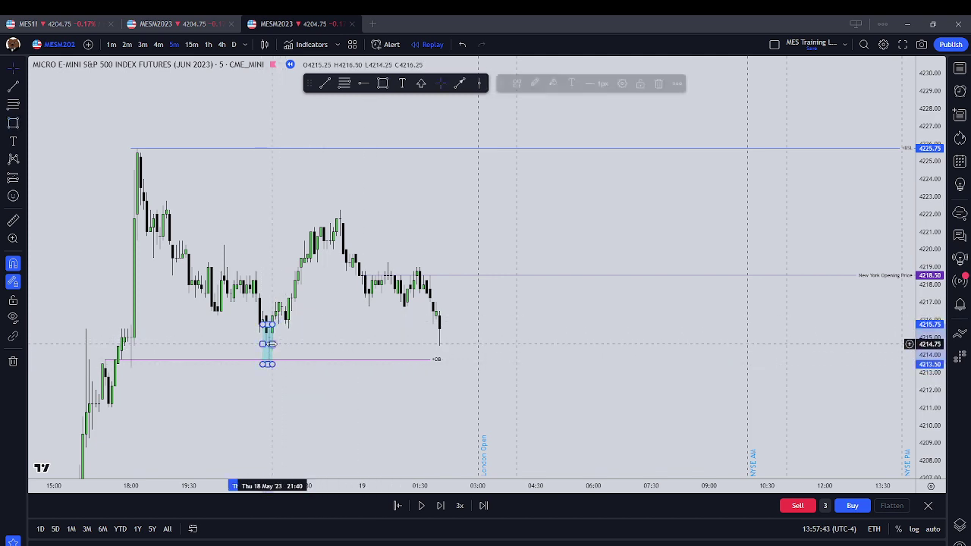
click(288, 342)
click(266, 346)
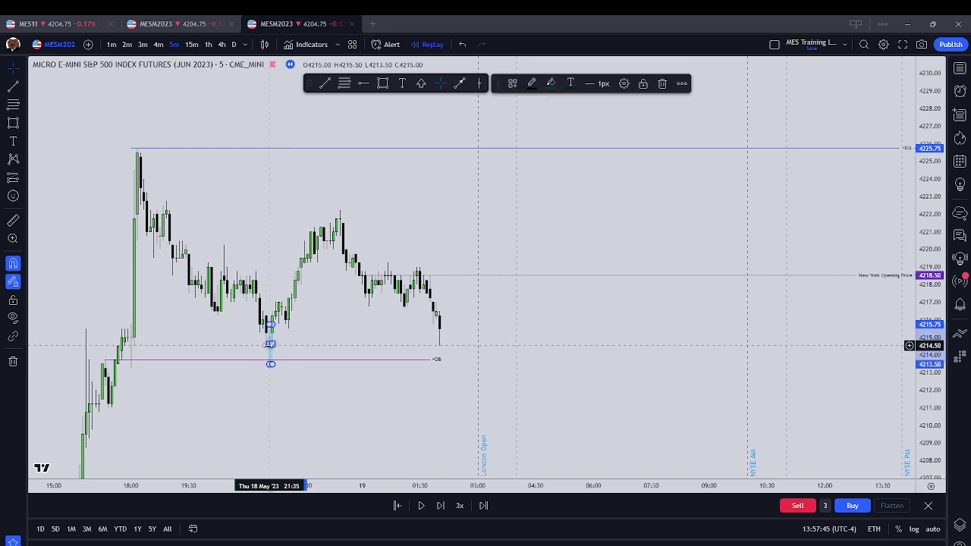
click(276, 347)
drag(272, 346, 276, 346)
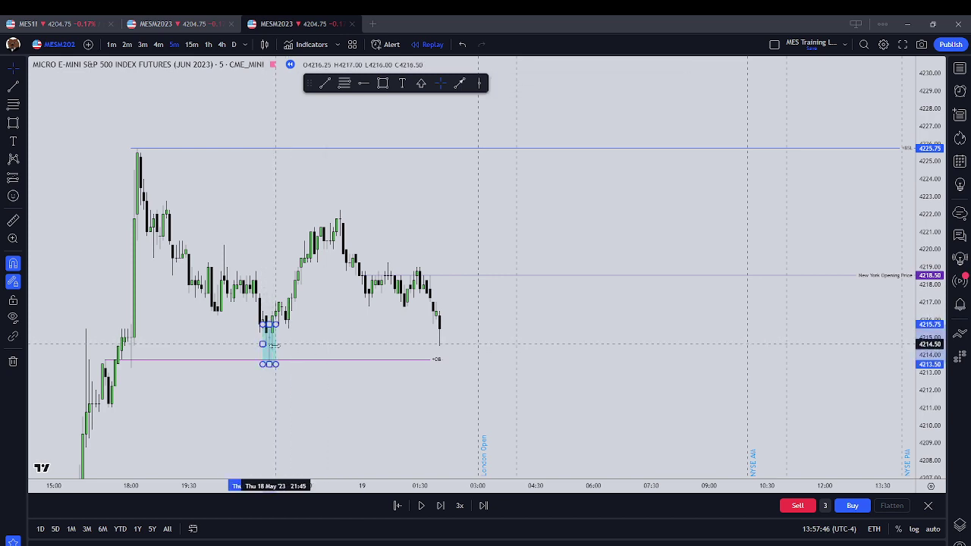
click(339, 346)
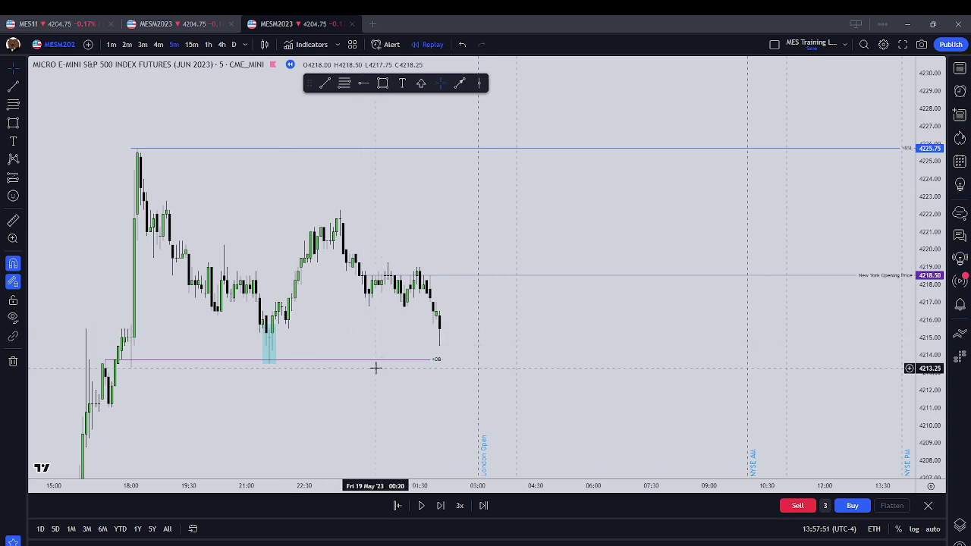
click(275, 345)
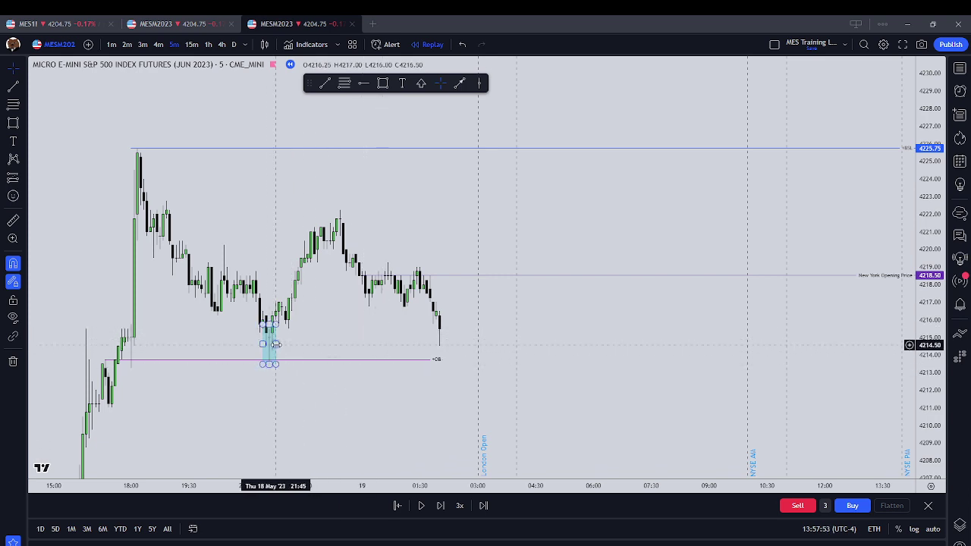
click(327, 342)
click(271, 342)
click(312, 334)
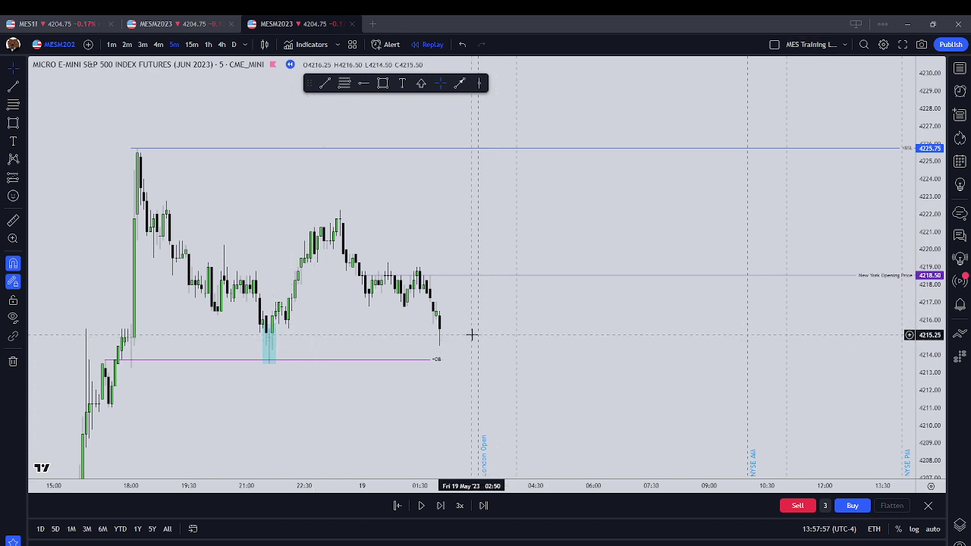
Step: Advance the 5-minute replay candle by candle to 02:25 on 19 May, just before the London Open marker
drag(585, 364, 583, 304)
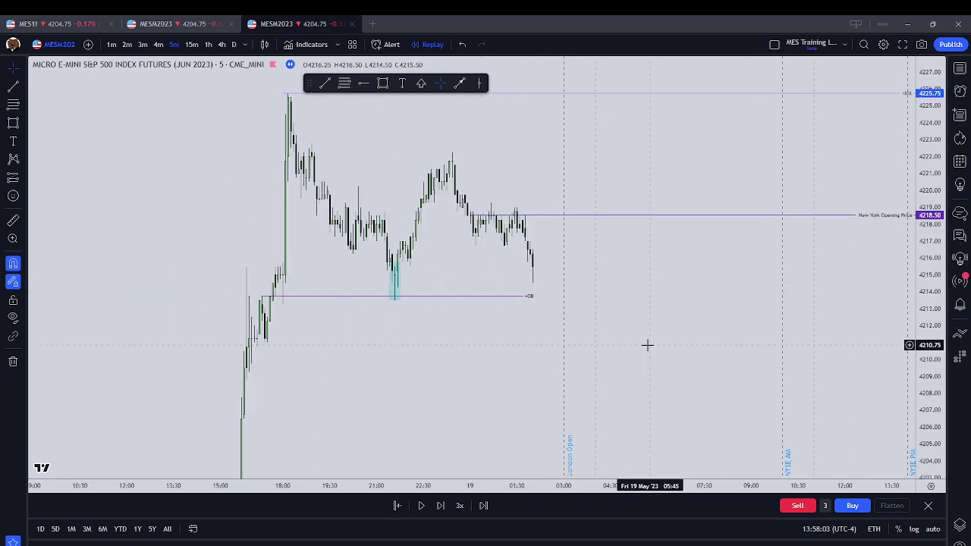
scroll(646, 344, down, 2)
click(439, 506)
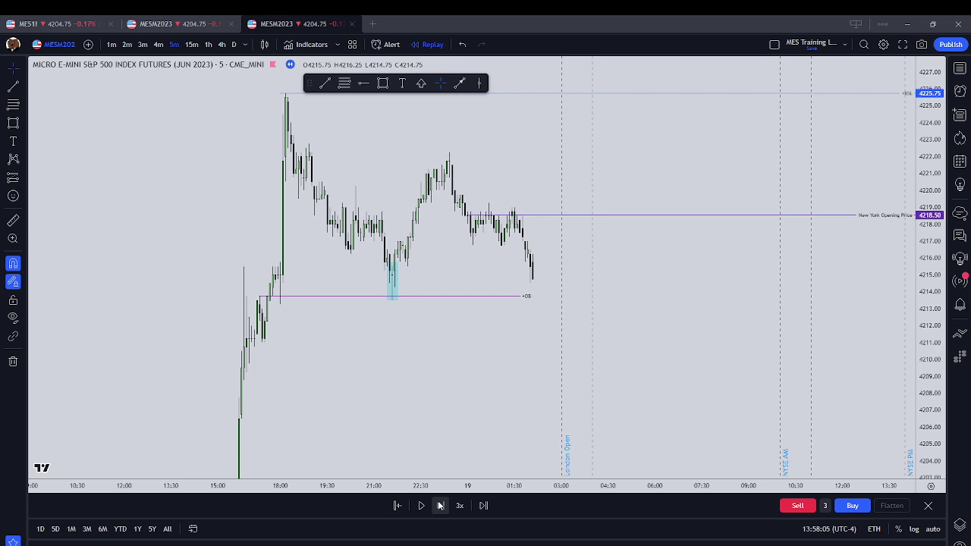
click(440, 506)
click(440, 506)
scroll(636, 377, up, 3)
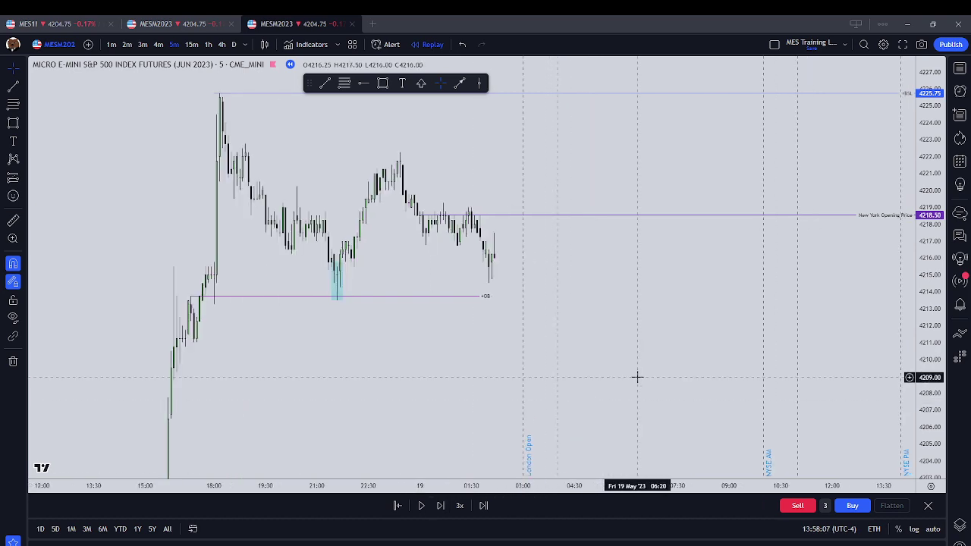
drag(620, 388, 665, 415)
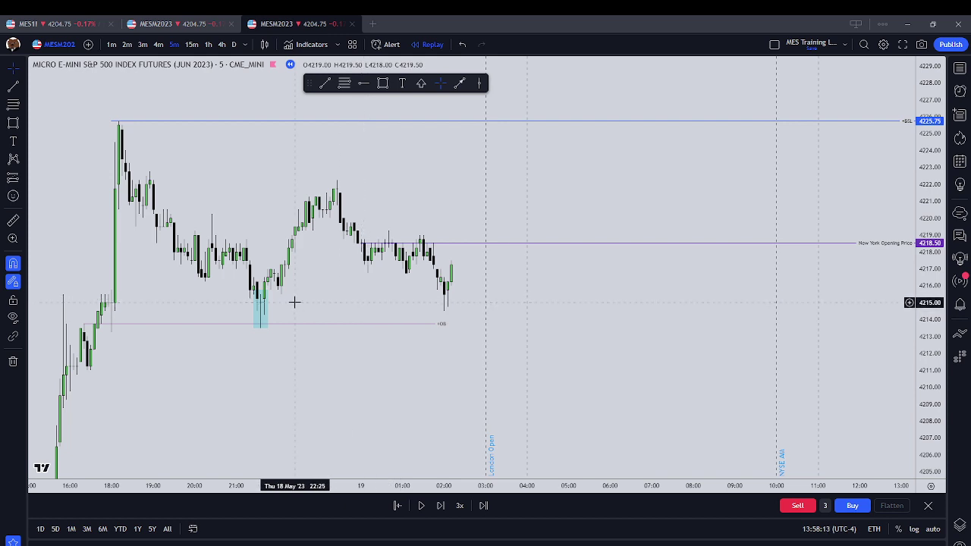
click(443, 508)
click(444, 510)
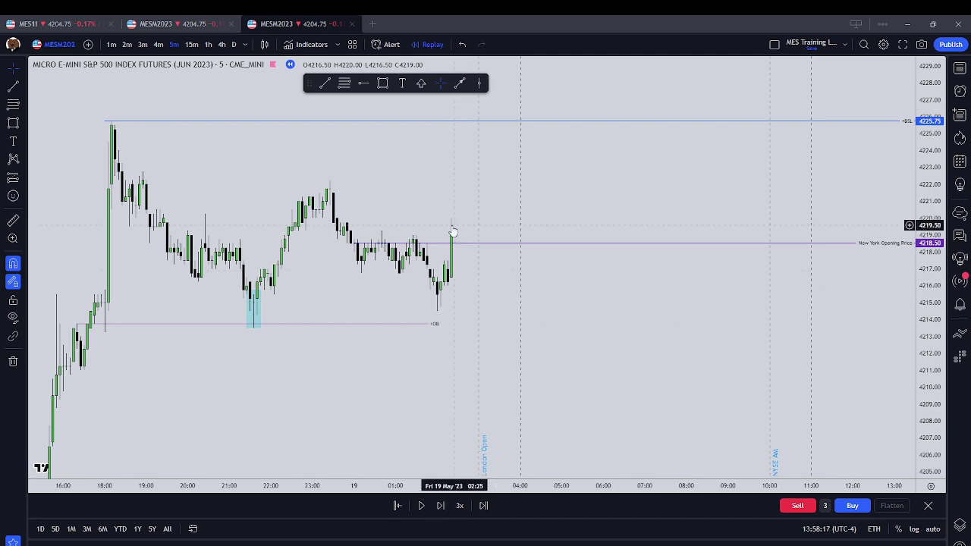
Step: Advance the 5-minute replay candle by candle to 02:35 on 19 May
click(439, 506)
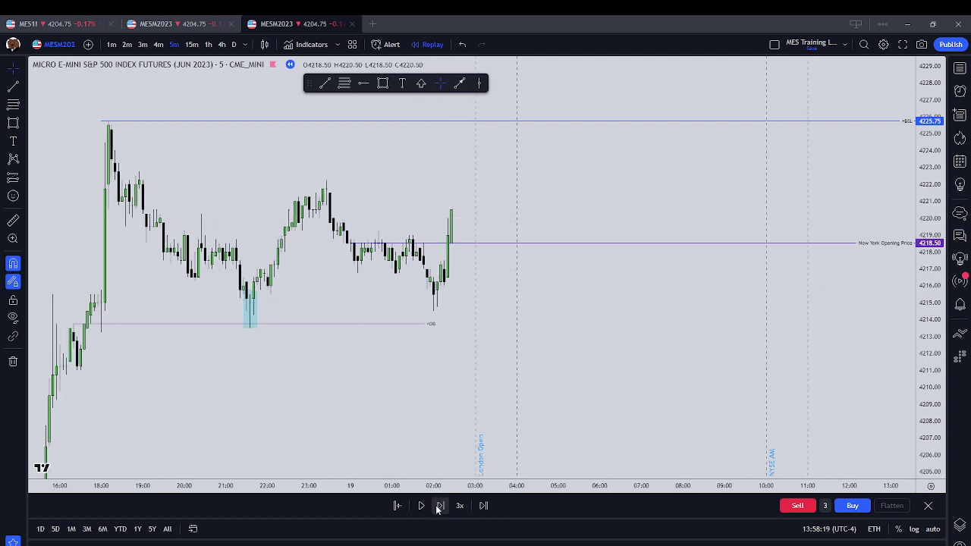
click(439, 506)
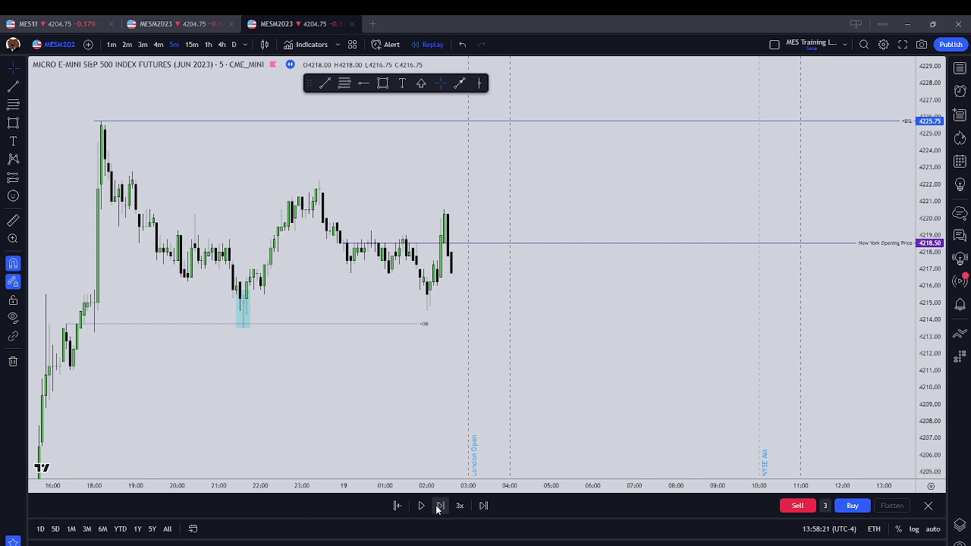
click(439, 507)
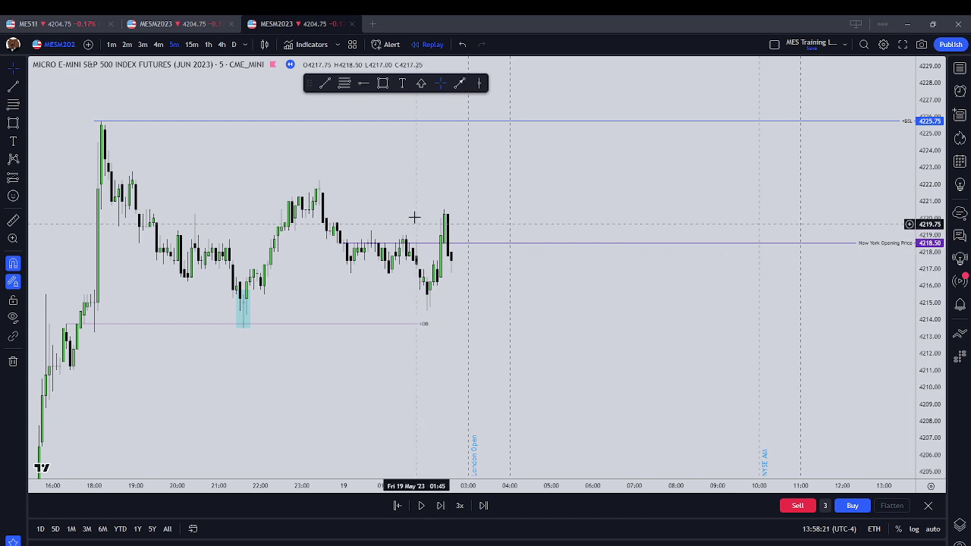
Step: Draw a horizontal arrow at 4220.50 from the swing high at about 02:30 back to about 23:40 on 18 May
click(457, 83)
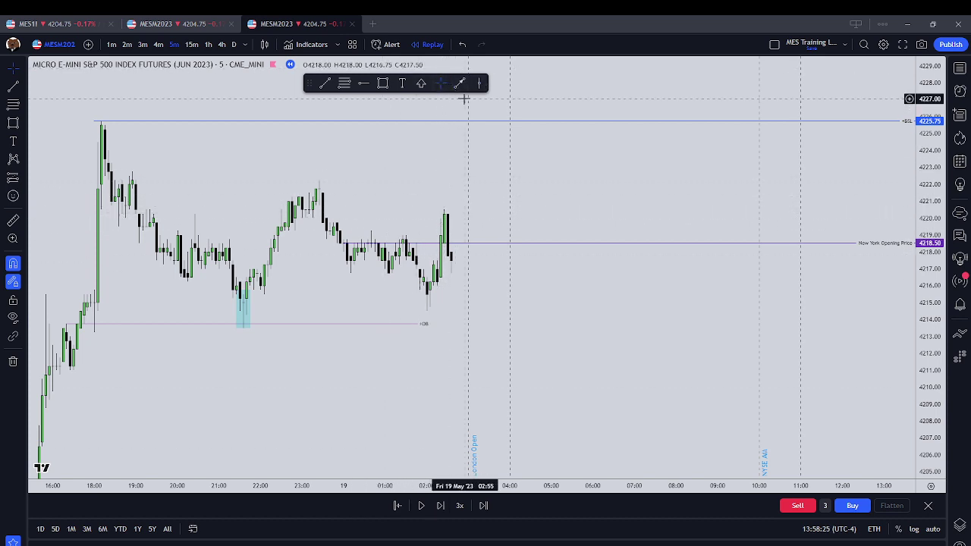
click(445, 202)
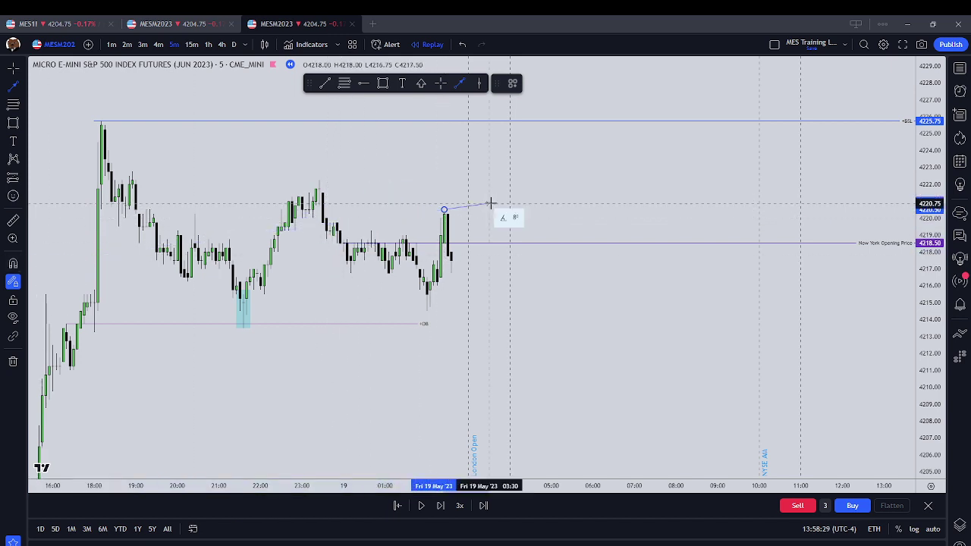
click(330, 210)
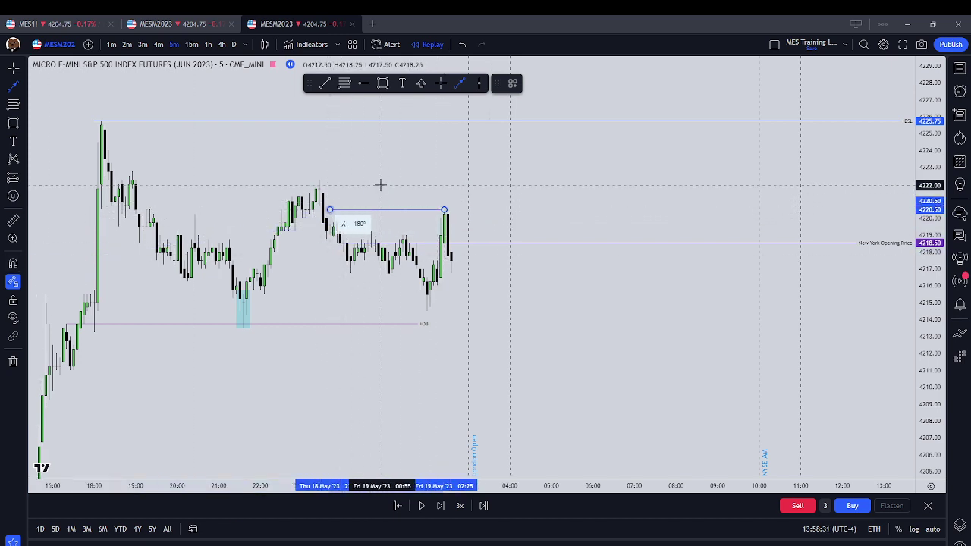
Step: Advance the replay candle by candle to 03:00 on 19 May, at the London Open marker
click(443, 505)
click(443, 505)
click(443, 505)
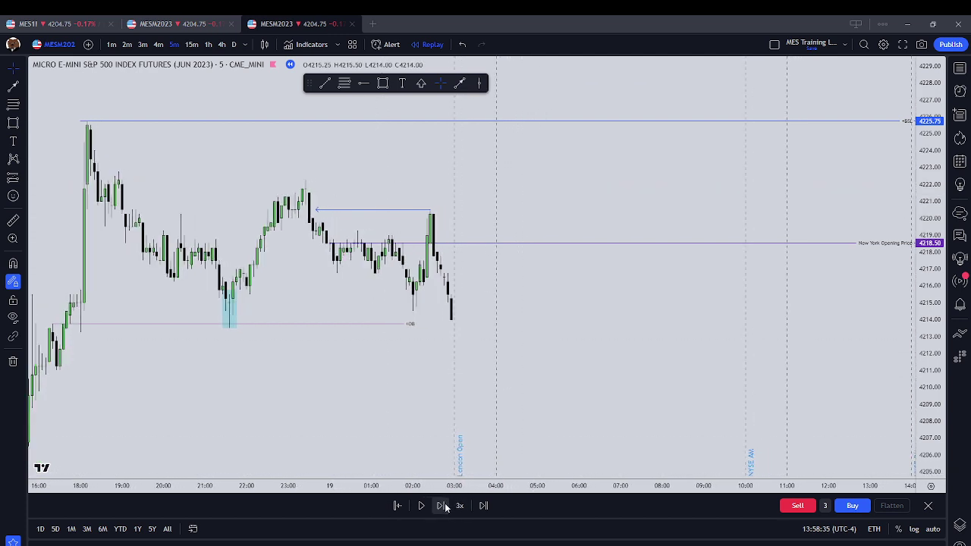
click(443, 505)
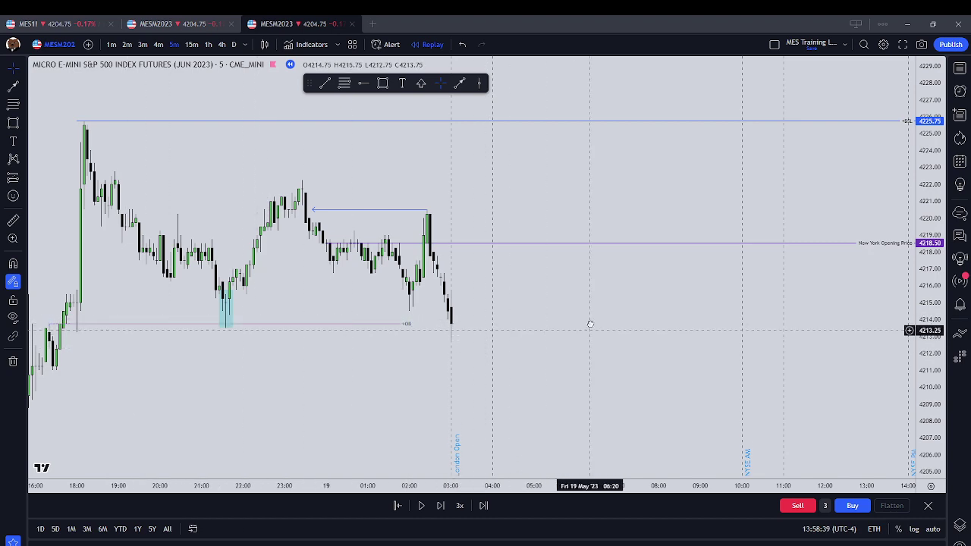
Step: Change the text of the +OB trend line at 4213.75 to "+OB / Reclaimed OB"
drag(590, 330, 591, 264)
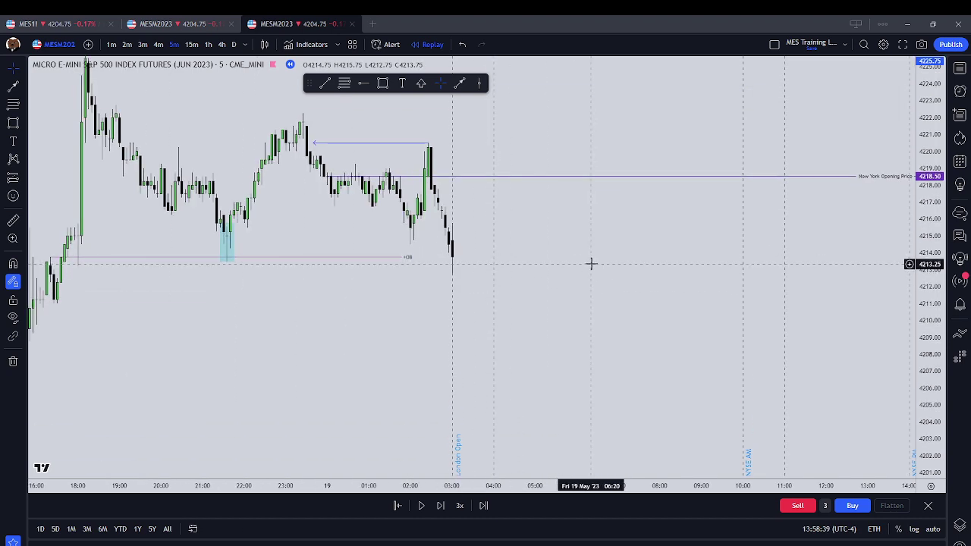
click(409, 259)
double_click(407, 260)
click(438, 100)
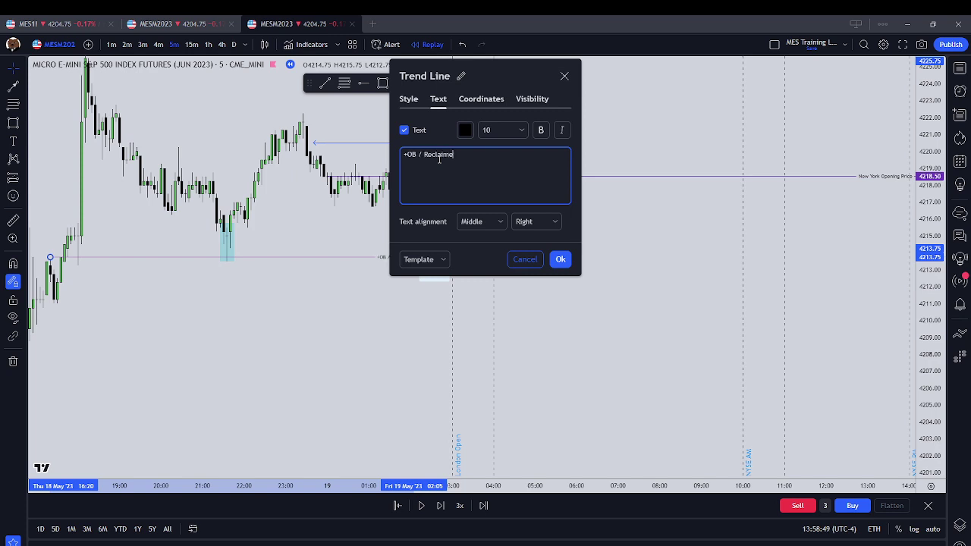
click(561, 259)
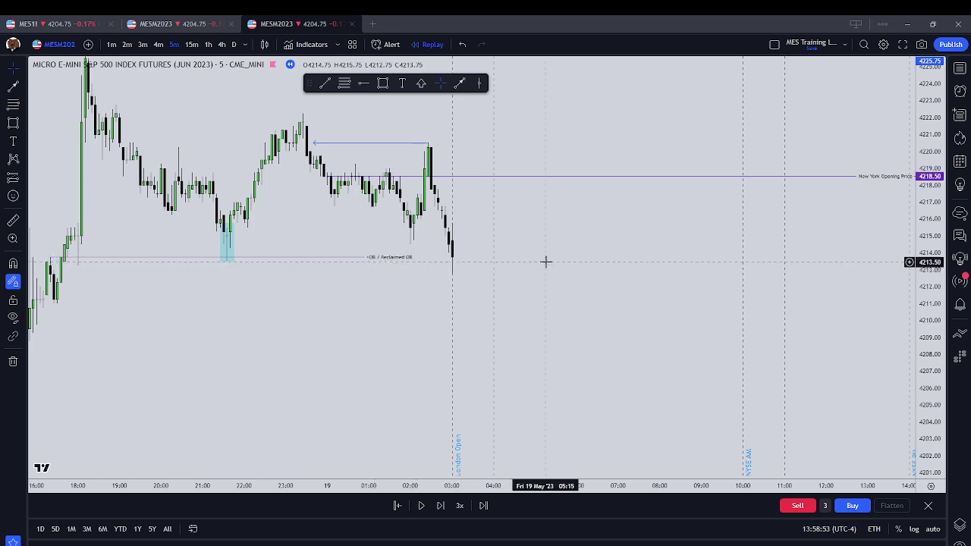
Step: Advance the replay candle by candle through the London Open to 03:55 on 19 May
click(440, 506)
click(440, 506)
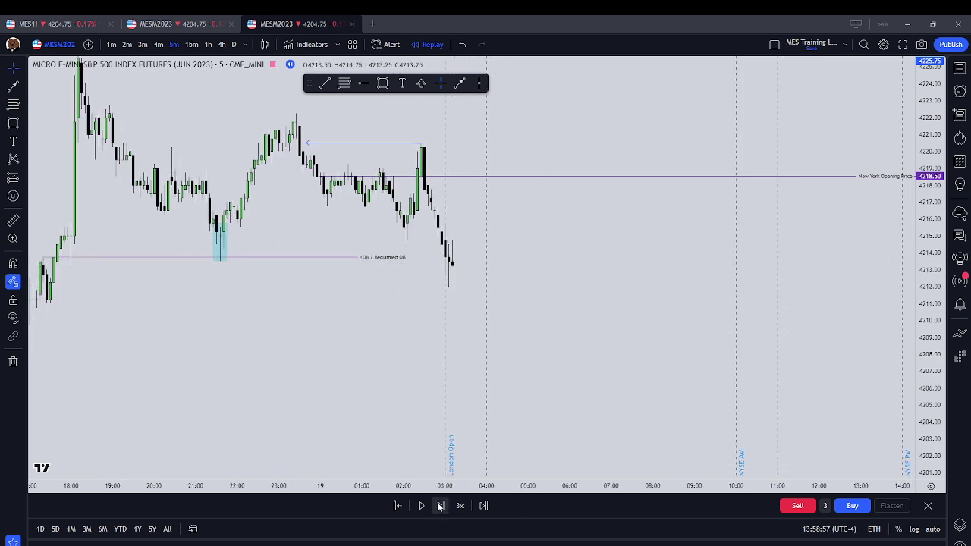
click(440, 506)
scroll(556, 414, up, 2)
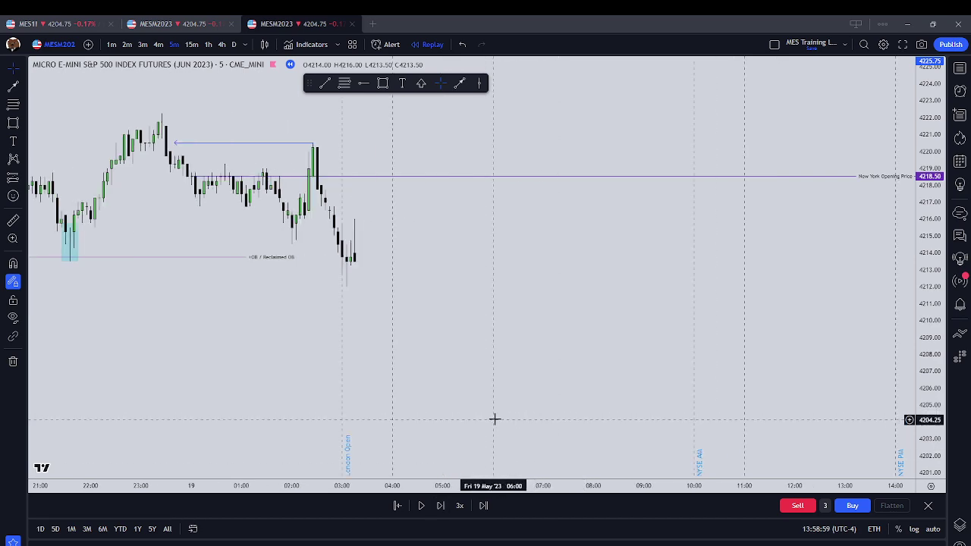
drag(501, 419, 650, 404)
drag(568, 250, 642, 332)
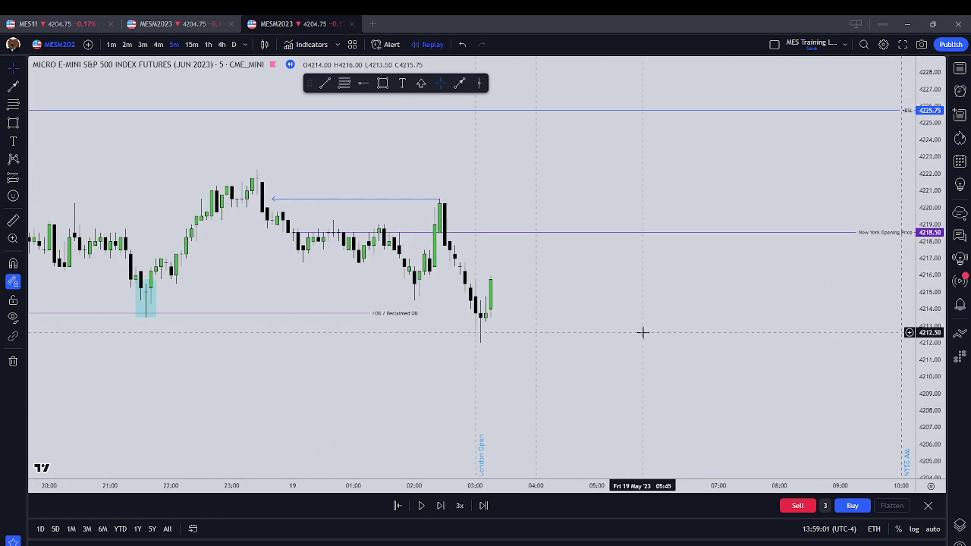
click(445, 508)
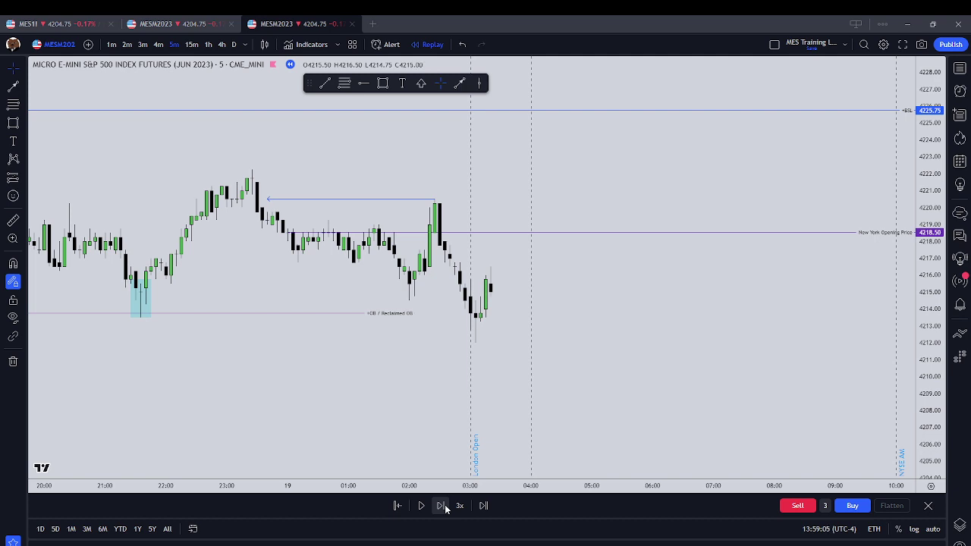
click(446, 508)
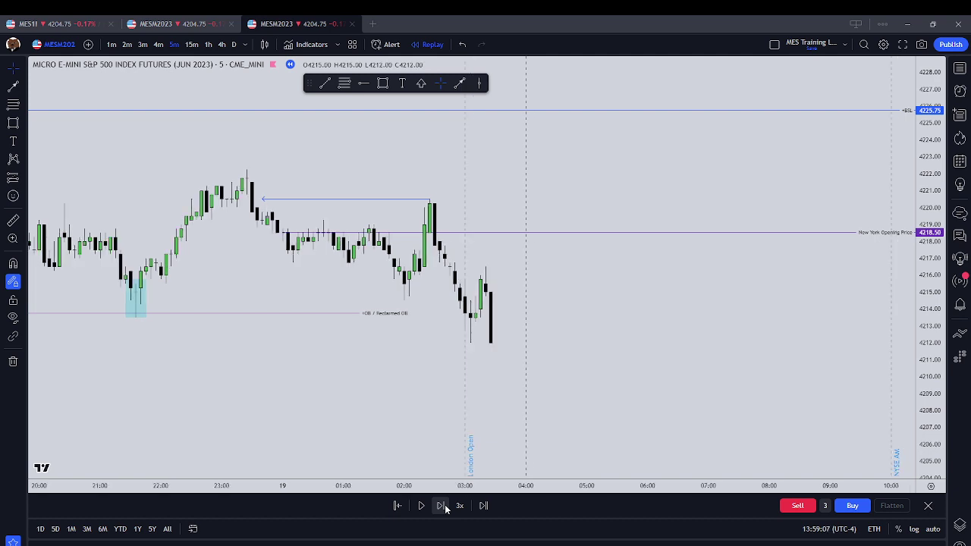
click(445, 508)
click(445, 508)
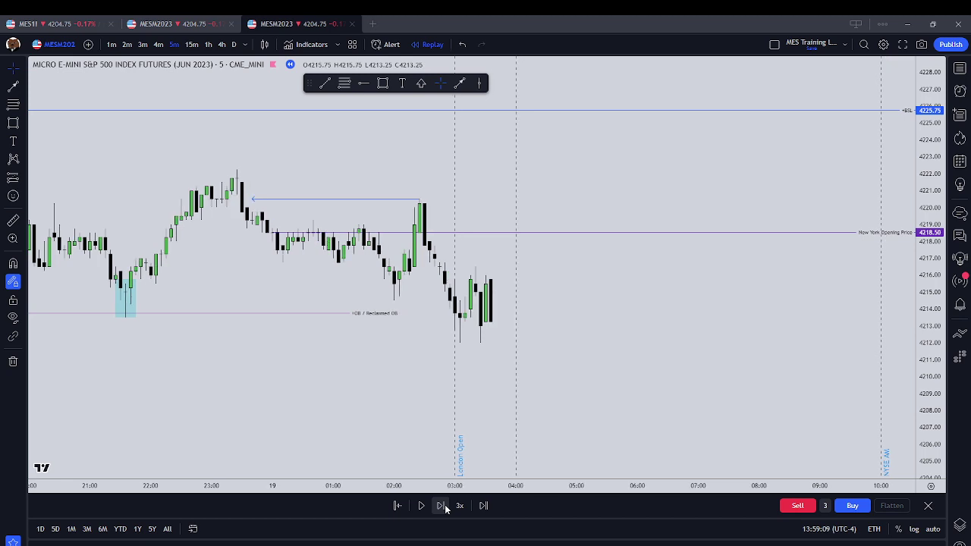
click(445, 509)
click(445, 508)
click(445, 508)
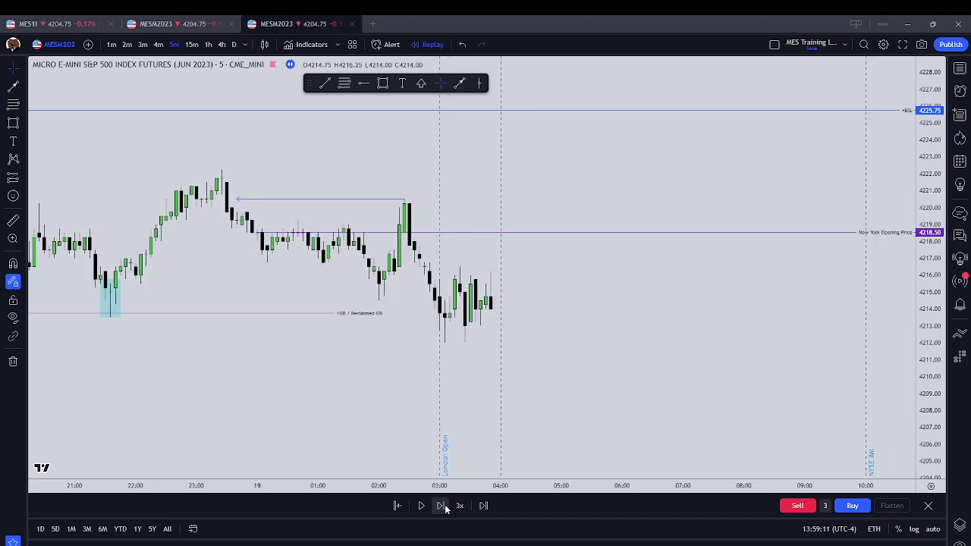
click(446, 508)
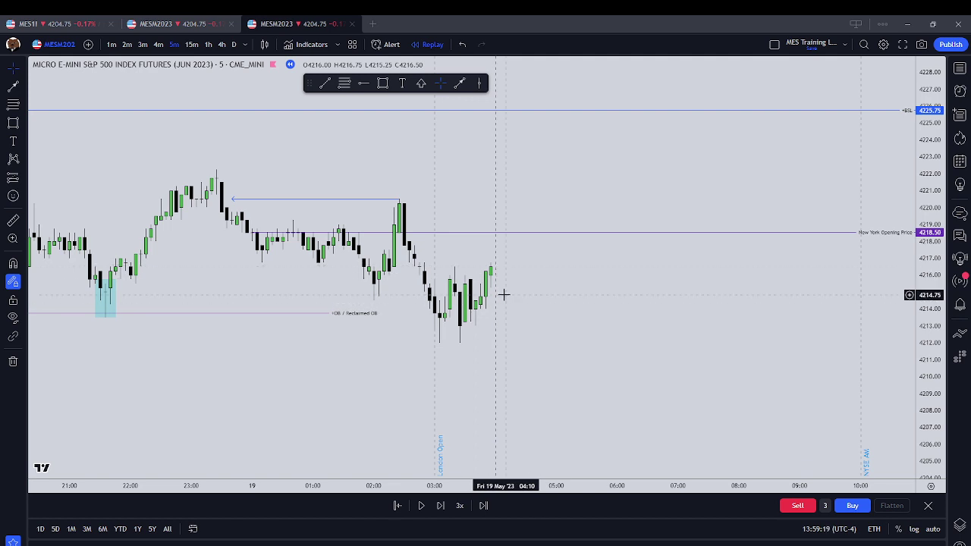
Step: Extend the end of the +OB / Reclaimed OB line horizontally at 4213.75 to about 05:00 on 19 May
scroll(508, 277, down, 4)
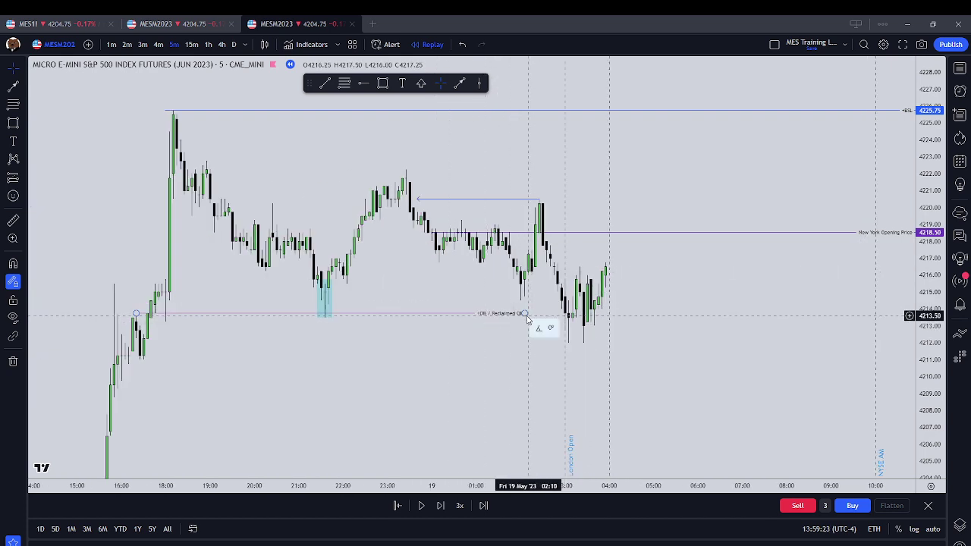
click(526, 315)
drag(528, 317, 649, 319)
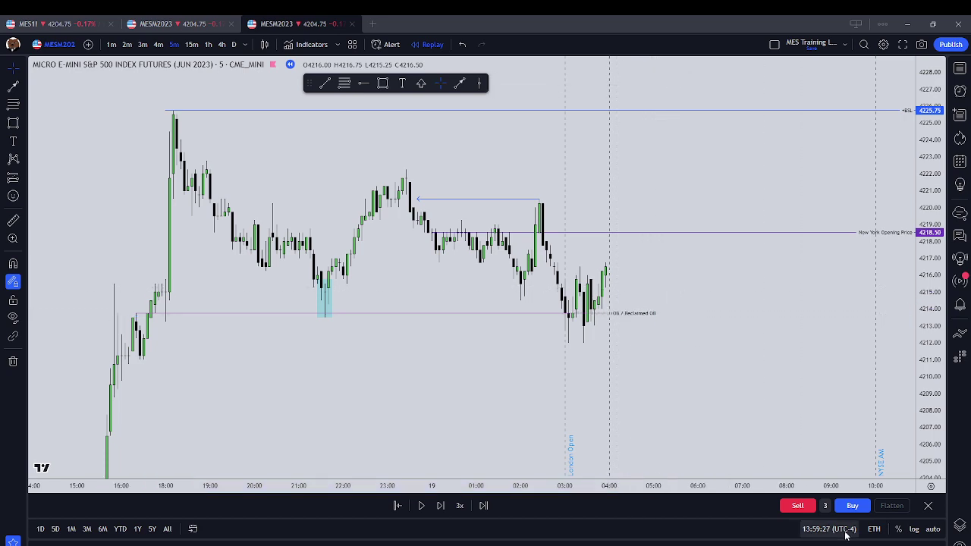
Step: Open a long replay position by buying 3 contracts at 4216.50 on the 03:55 candle
click(851, 506)
drag(728, 424, 647, 462)
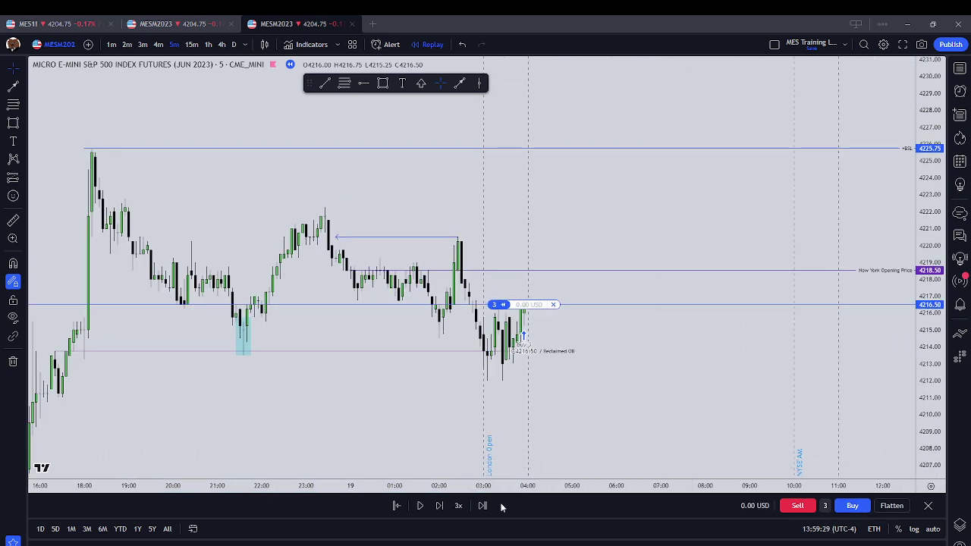
Step: With the long position open, advance the replay candle by candle to 04:35 on 19 May
click(439, 505)
click(439, 505)
click(439, 505)
click(439, 505)
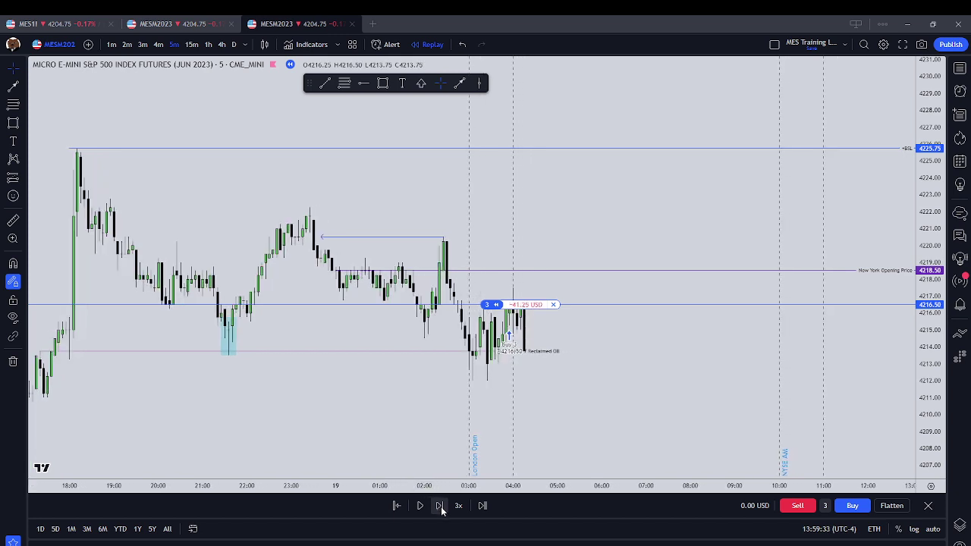
click(440, 505)
click(440, 506)
click(439, 505)
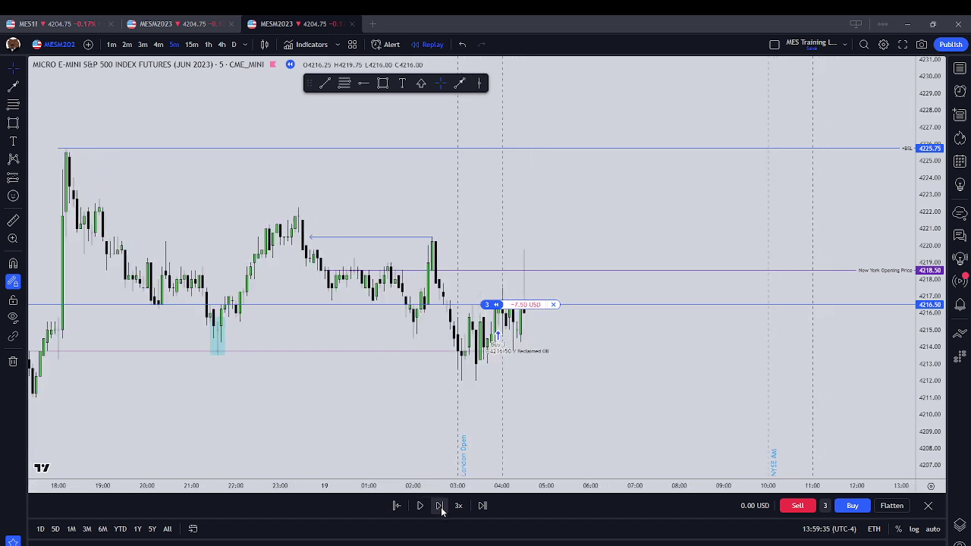
click(439, 505)
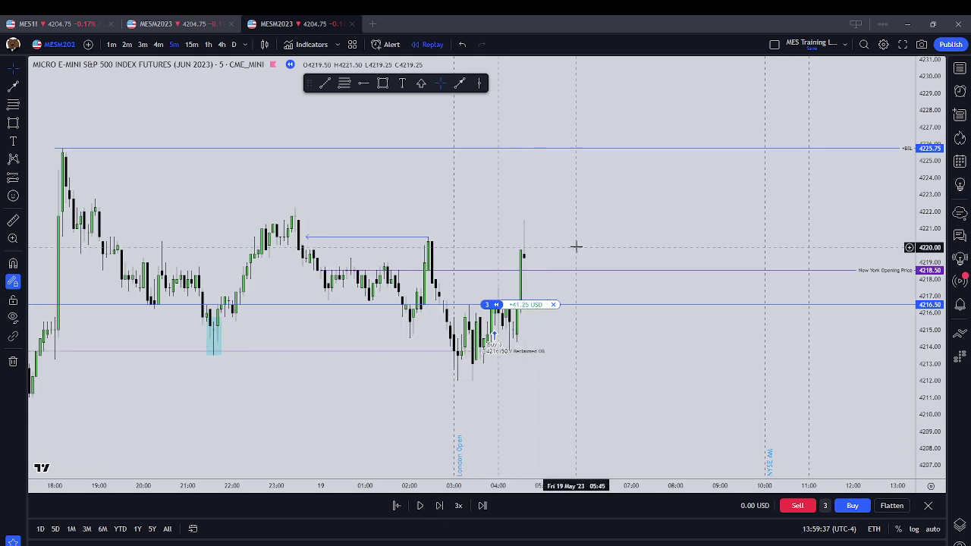
Step: Close the 3-contract long position at 4219.50
click(409, 238)
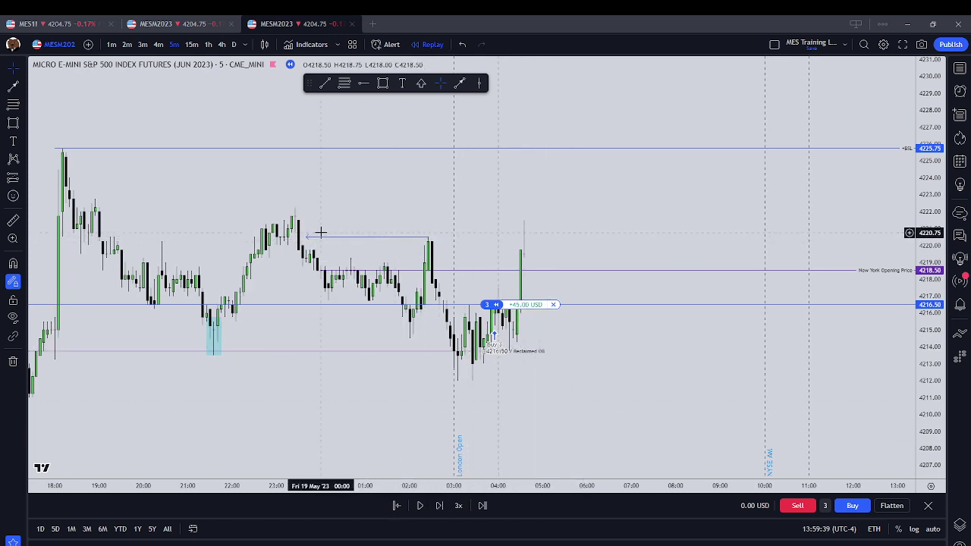
click(553, 304)
drag(616, 340, 555, 370)
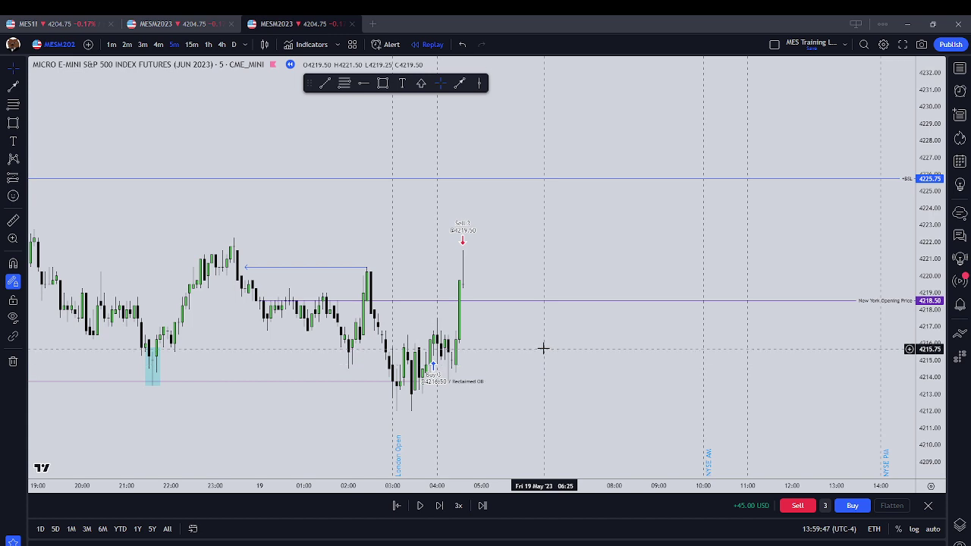
Step: Advance the replay candle by candle to 04:50 on 19 May
scroll(543, 348, down, 1)
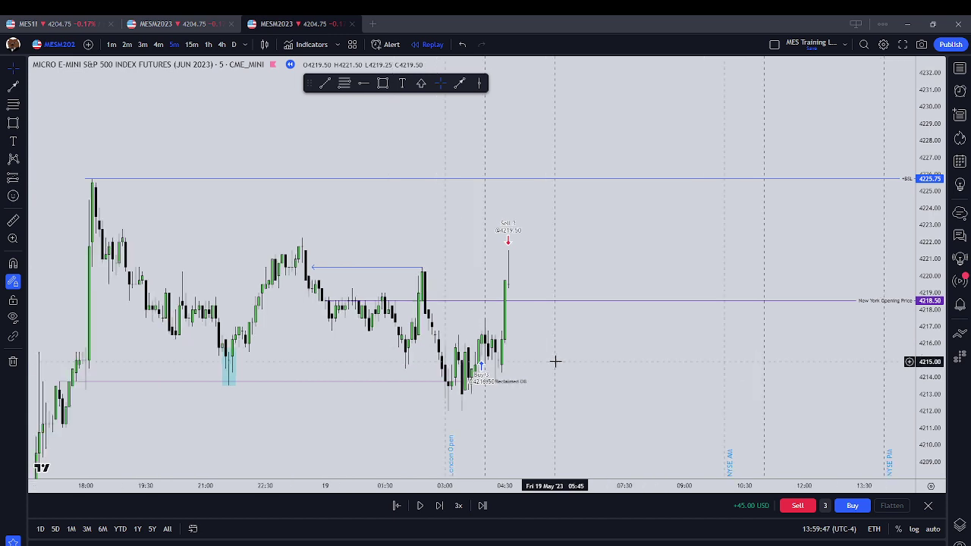
click(445, 508)
click(445, 508)
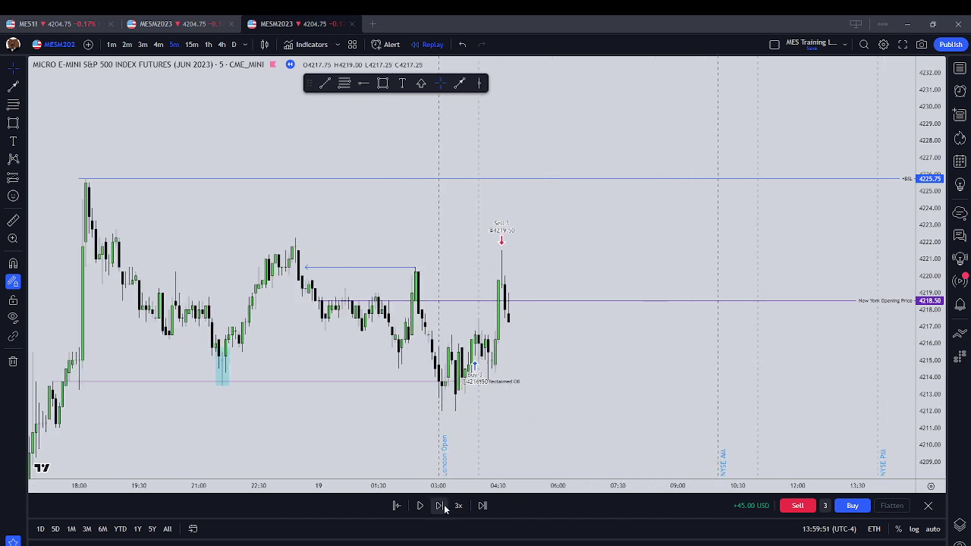
click(445, 508)
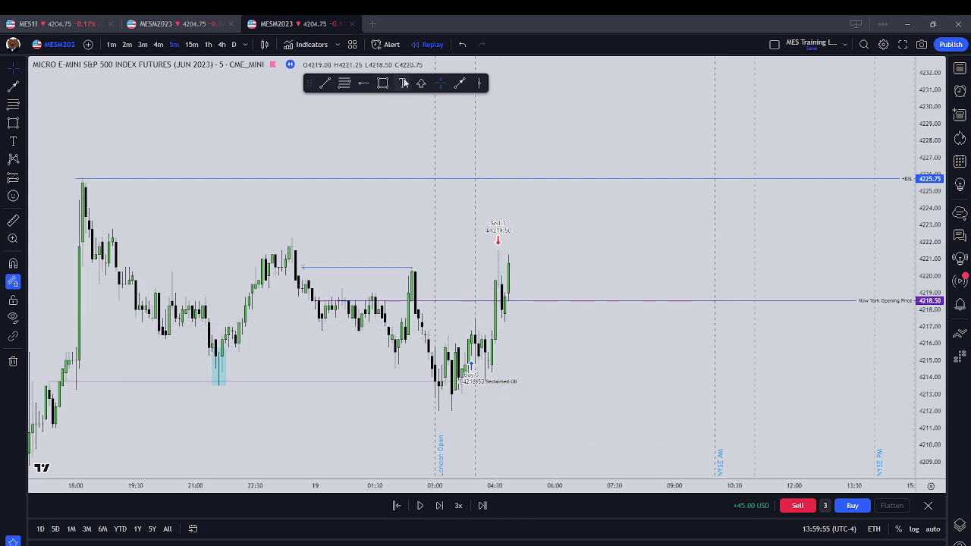
Step: Draw two short horizontal trend lines, at 4216.75 from about 04:20 to 05:35 and at 4217.25 from 04:15 to about 05:35
click(322, 85)
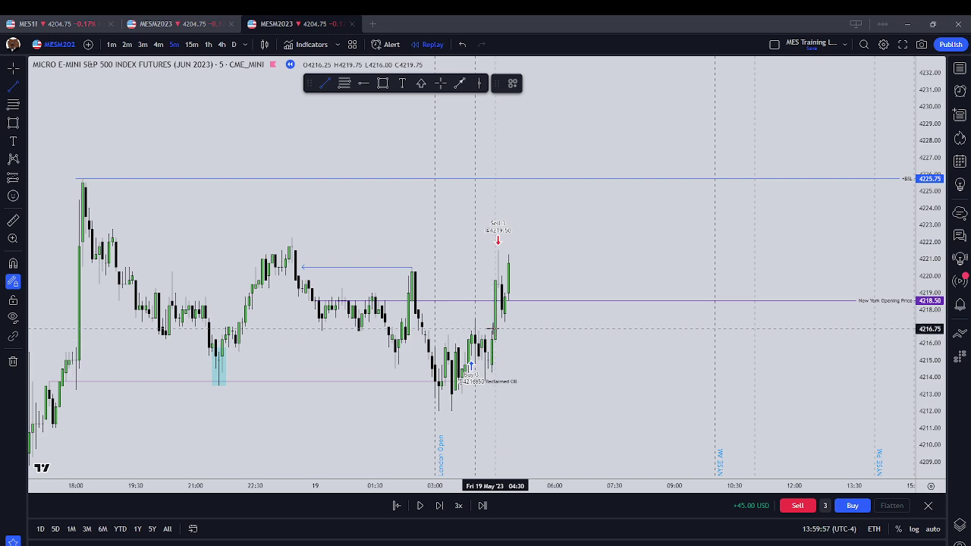
click(487, 330)
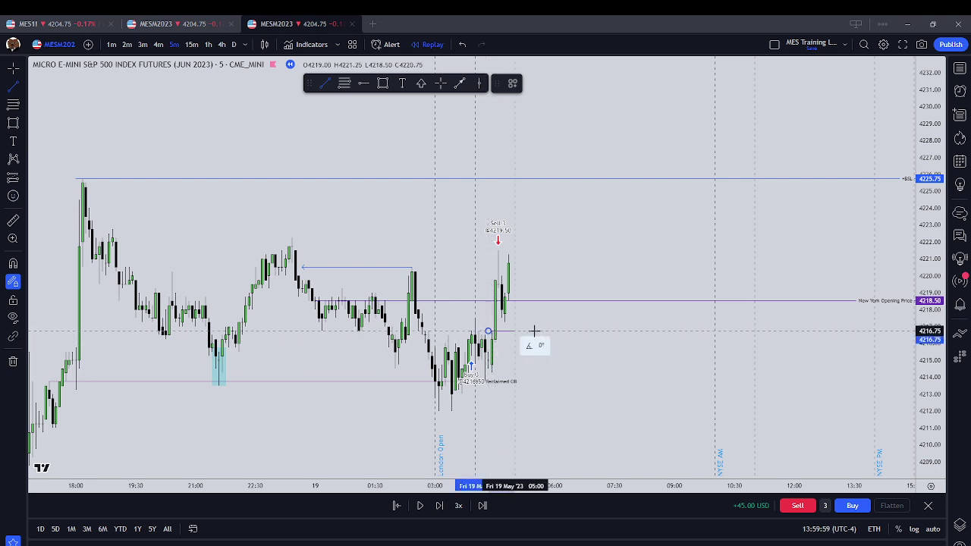
click(538, 331)
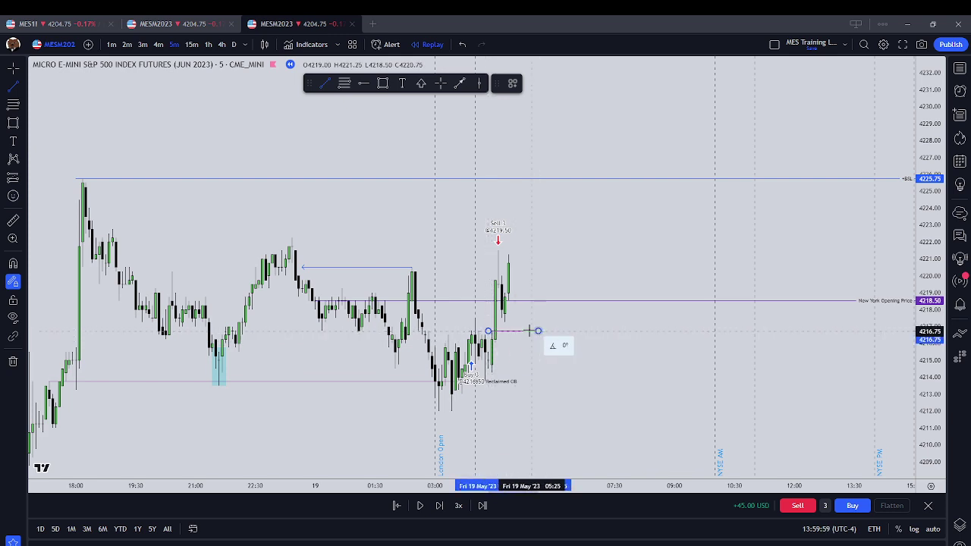
click(485, 323)
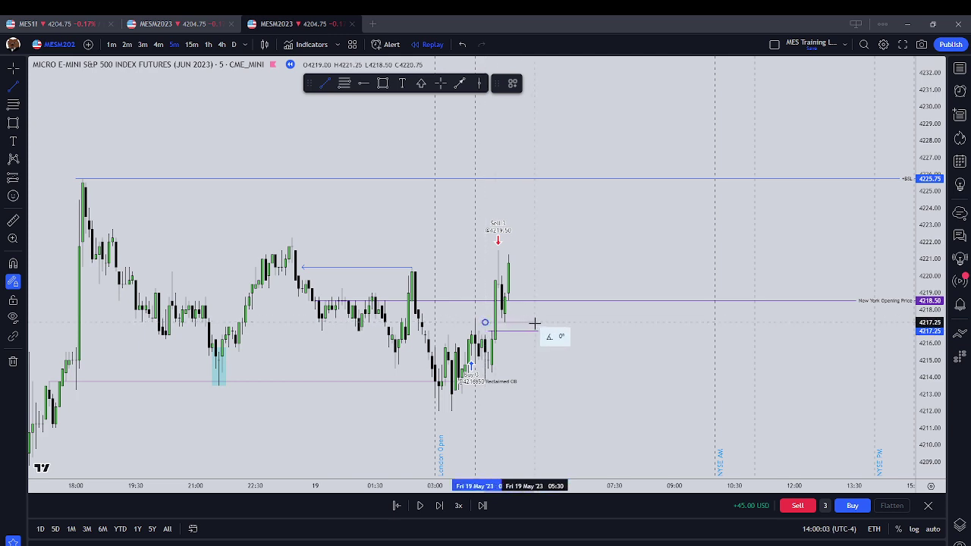
click(539, 324)
click(429, 99)
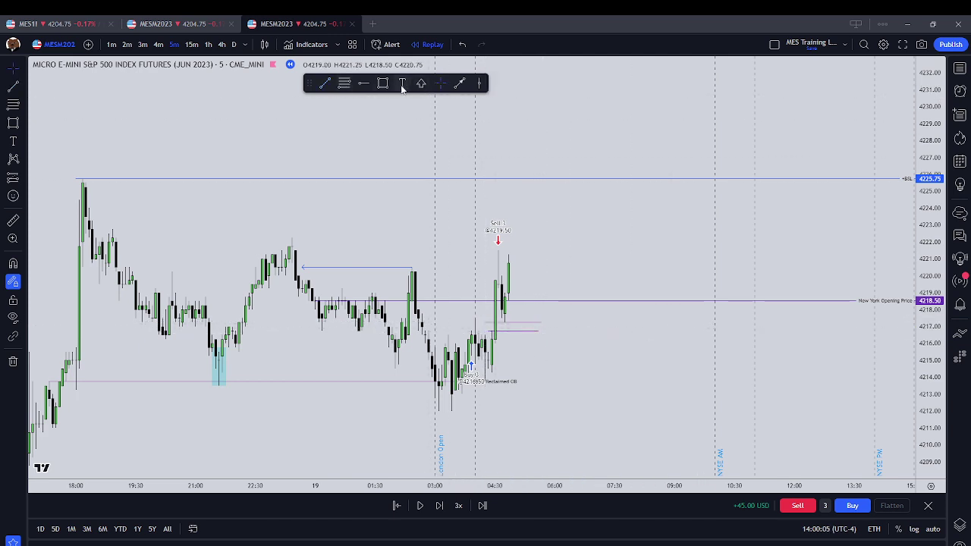
Step: Add a "Breakaway FVG" text label with a purple background and align it with the two short lines near 4217
click(405, 83)
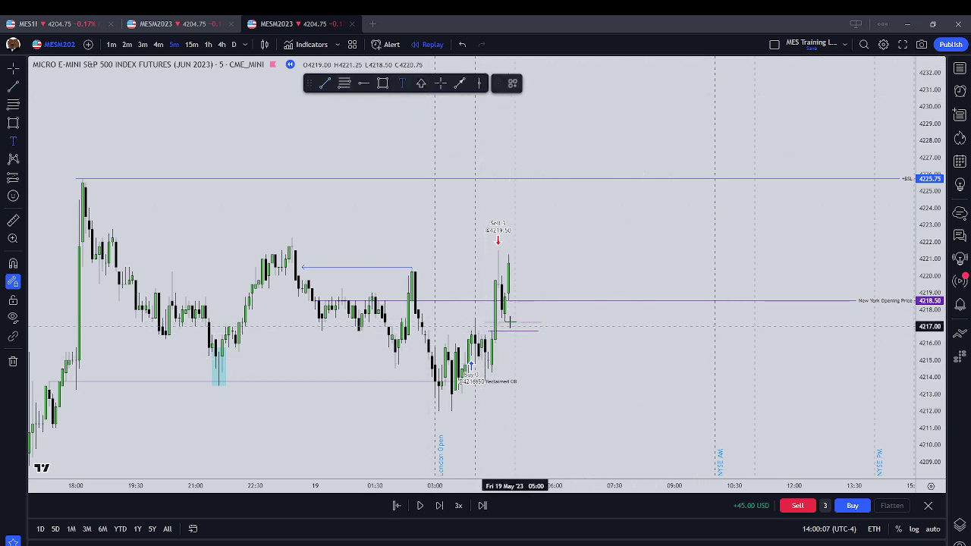
click(511, 325)
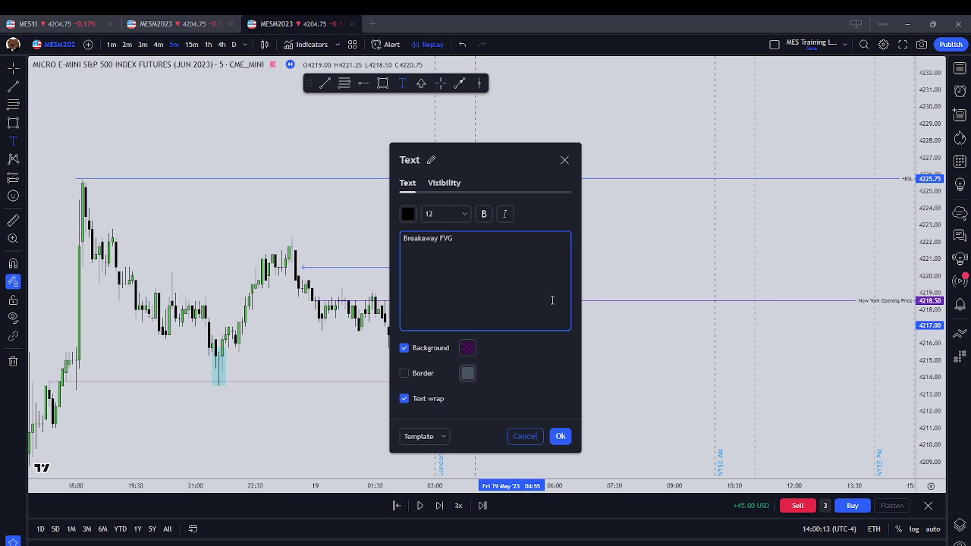
click(561, 437)
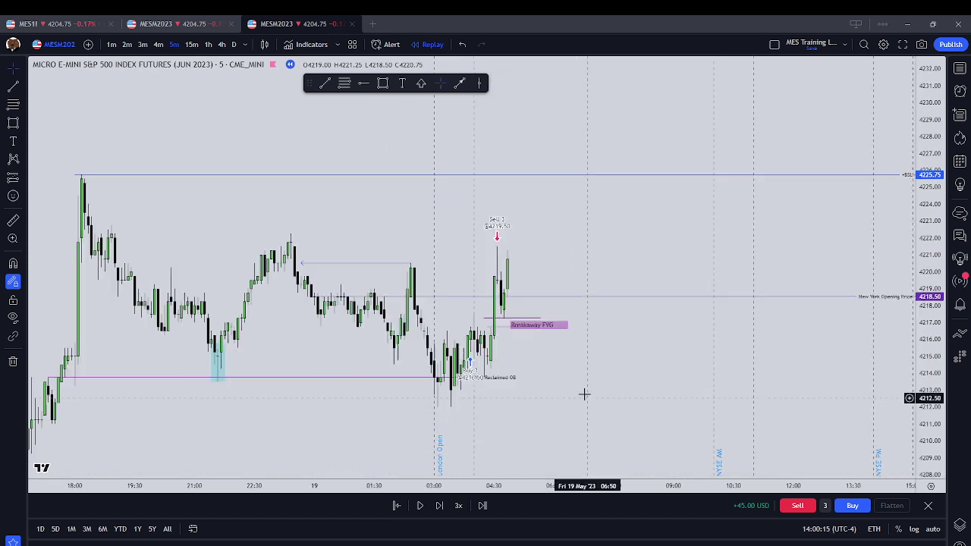
drag(524, 324, 525, 323)
click(607, 340)
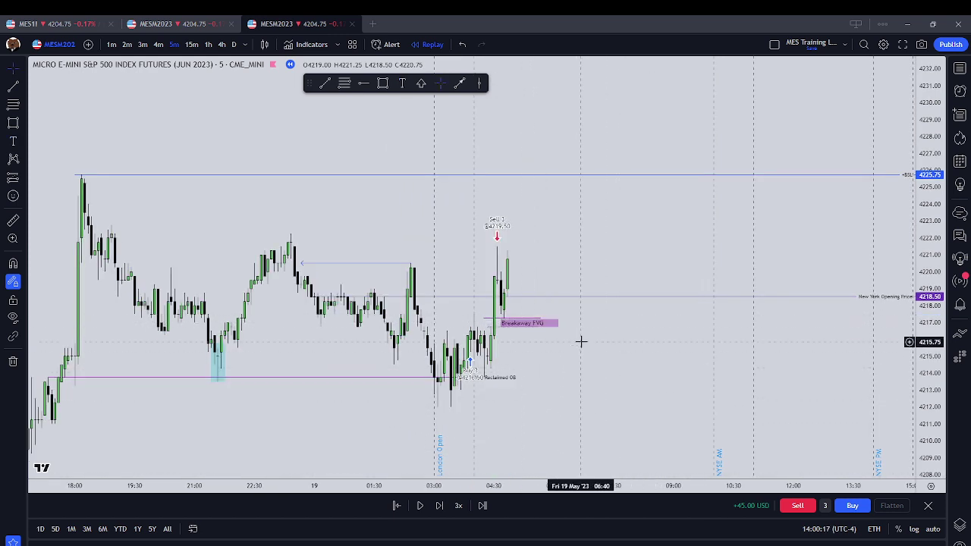
Step: Open a 3-contract long position at 4220.75 and advance the replay to 05:00 on 19 May
scroll(572, 368, down, 1)
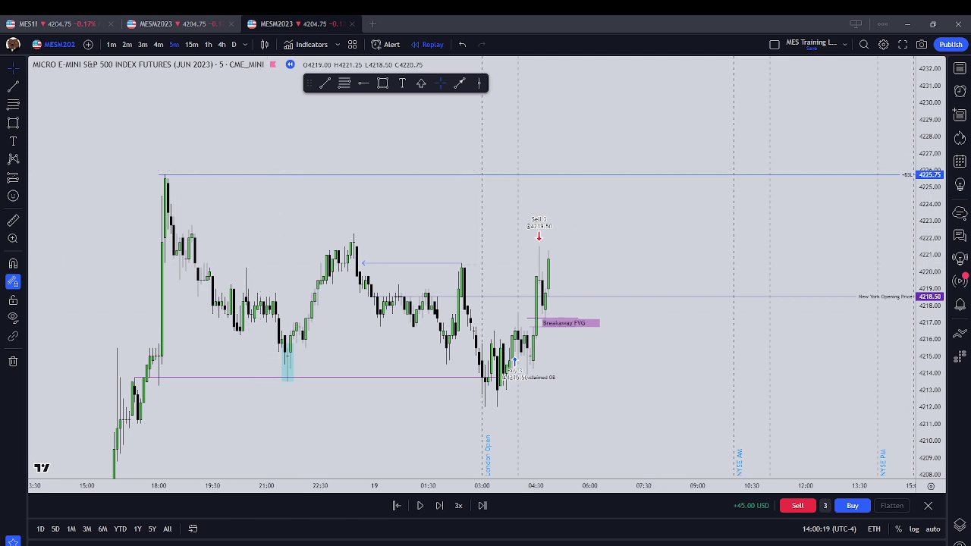
click(867, 507)
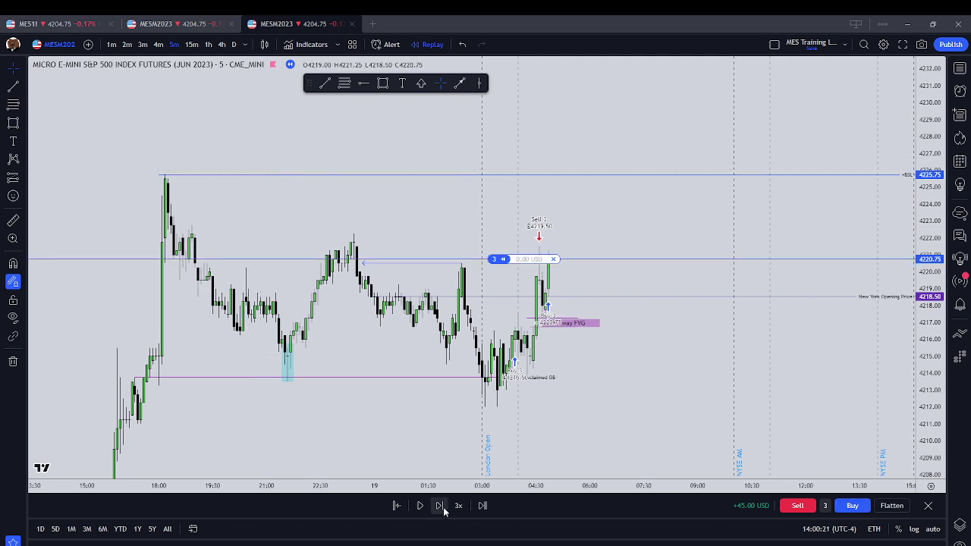
click(443, 508)
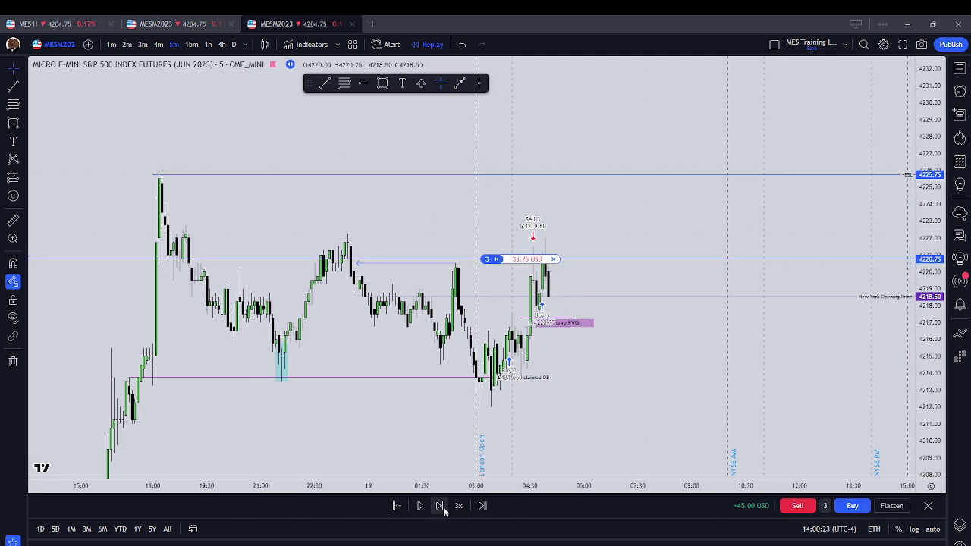
click(444, 512)
scroll(534, 422, up, 3)
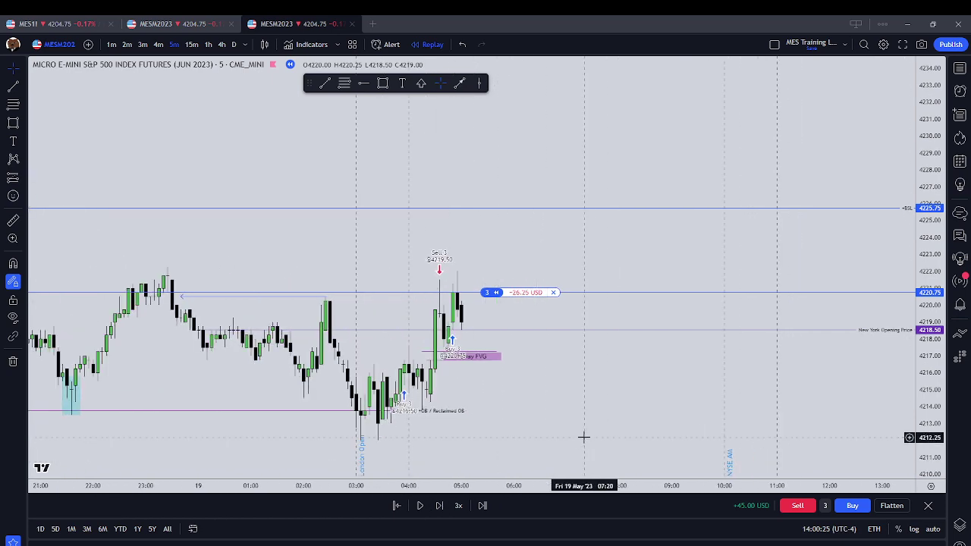
Step: With the second long position open, advance the replay candle by candle to 06:10 on 19 May
click(440, 506)
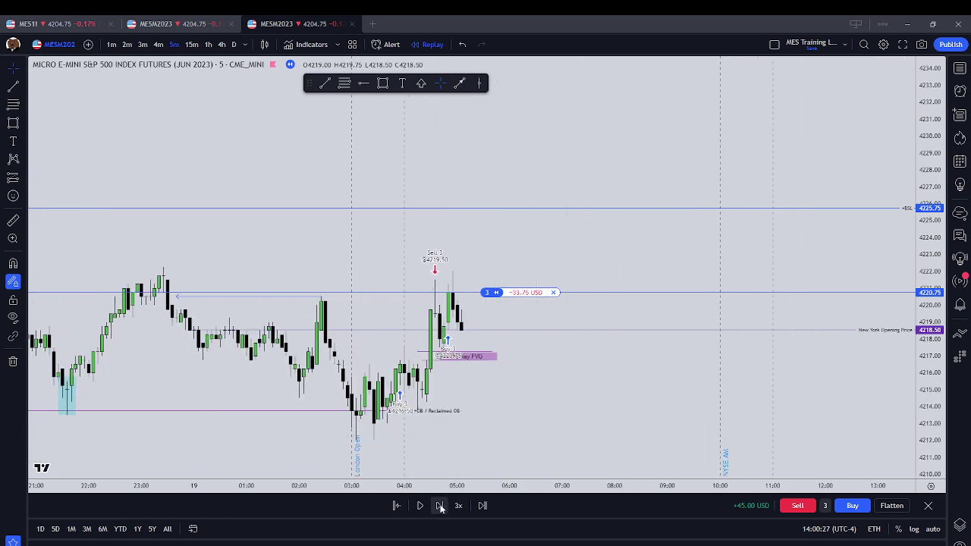
click(440, 507)
click(440, 507)
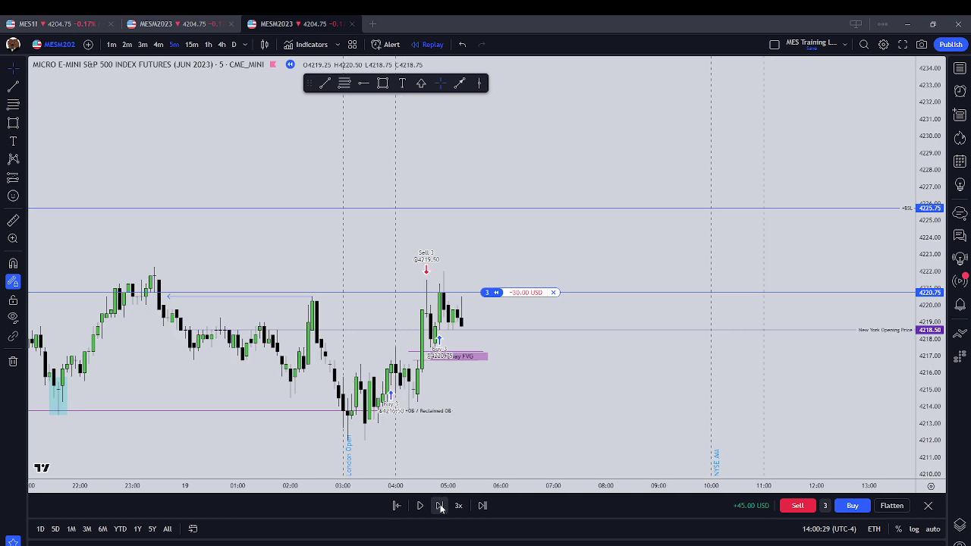
click(440, 506)
click(440, 506)
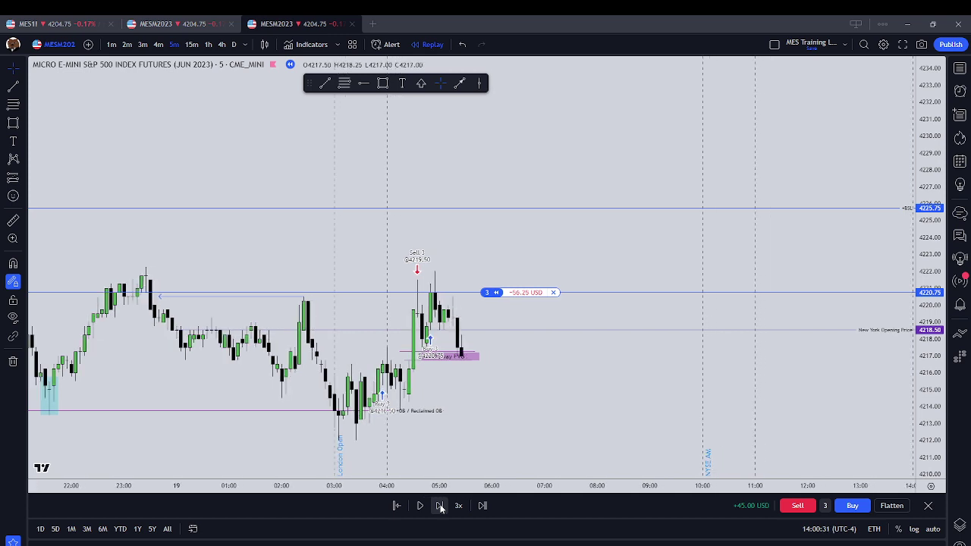
click(440, 507)
click(440, 507)
click(440, 507)
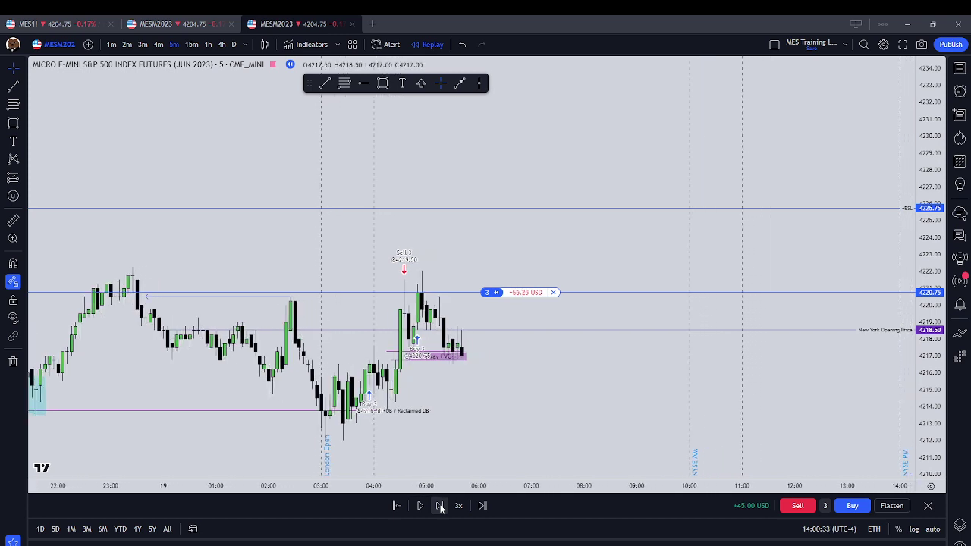
click(440, 507)
click(440, 507)
click(440, 507)
click(440, 507)
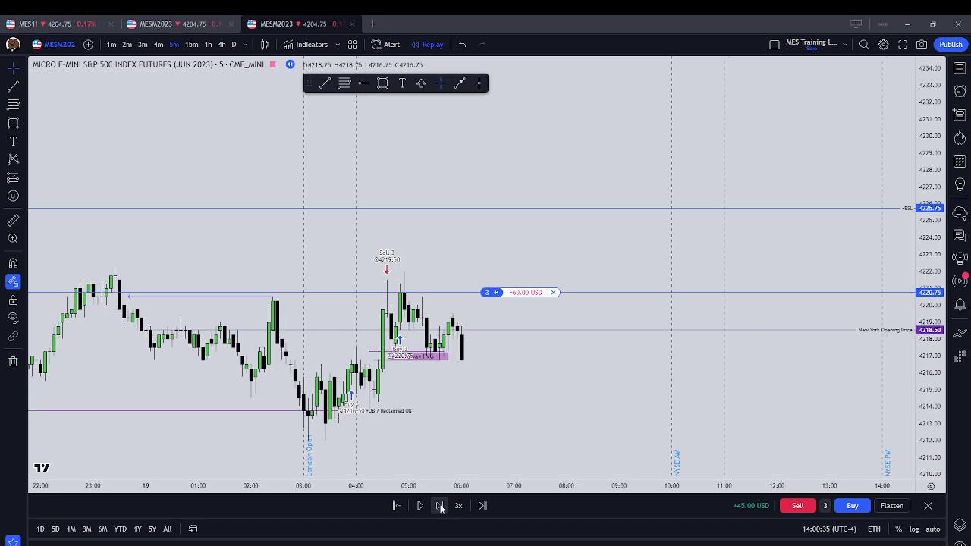
click(440, 506)
click(440, 507)
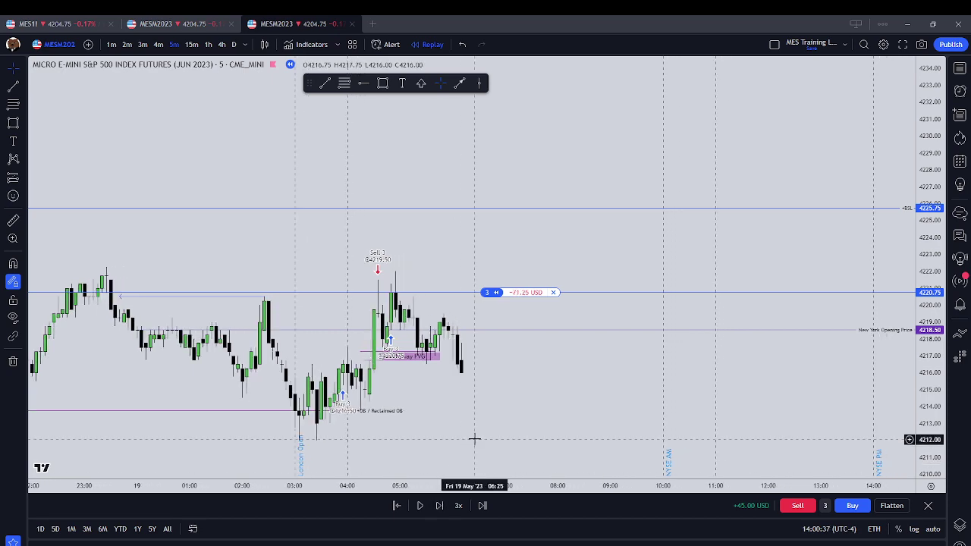
Step: Advance the replay to the 06:15 candle and close the 3-contract long position at 4214.25
drag(472, 440, 509, 306)
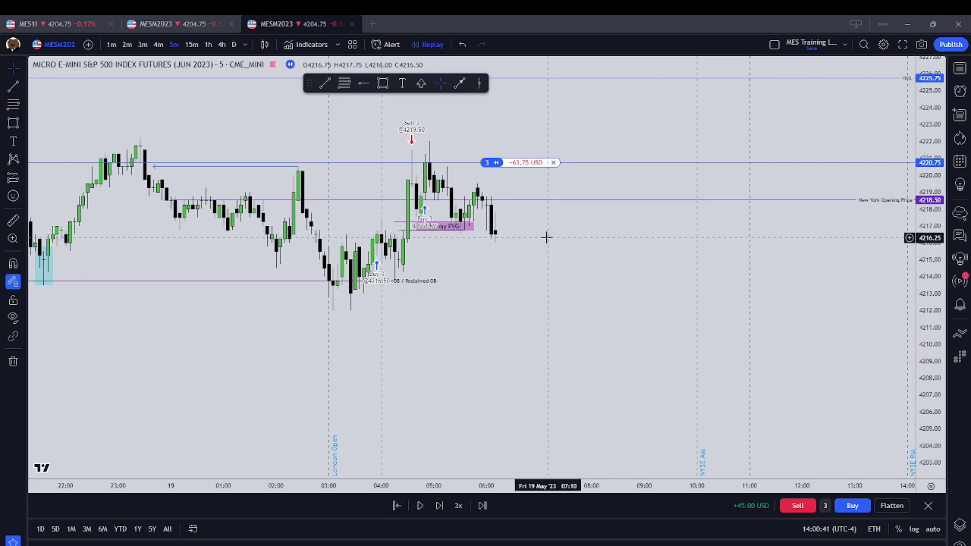
scroll(459, 129, down, 1)
drag(568, 257, 565, 321)
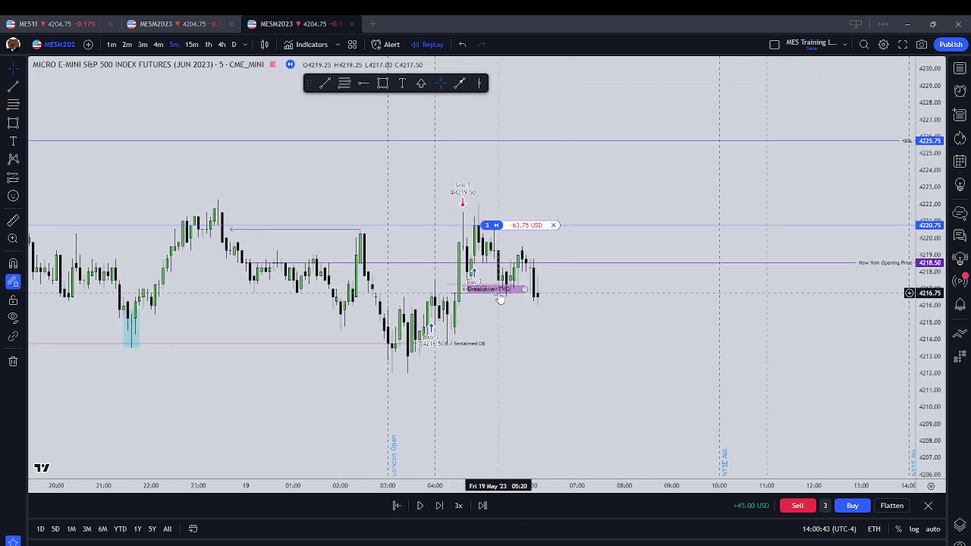
click(438, 506)
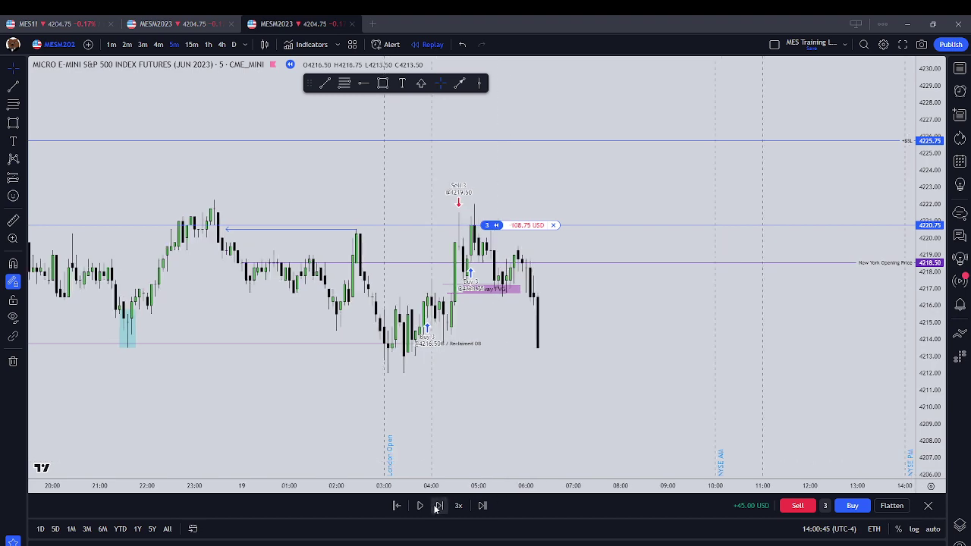
click(556, 226)
Step: Measure the price move from the upper Breakaway FVG line at 4217.25 up to the session high
mouse_move(675, 363)
mouse_down()
mouse_move(646, 342)
mouse_move(613, 256)
mouse_move(647, 356)
mouse_up()
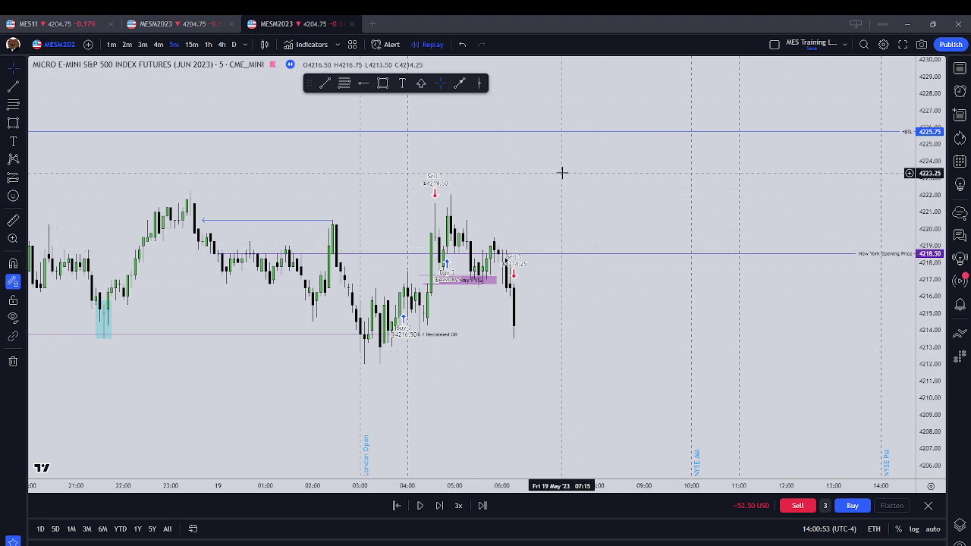
drag(589, 217, 633, 284)
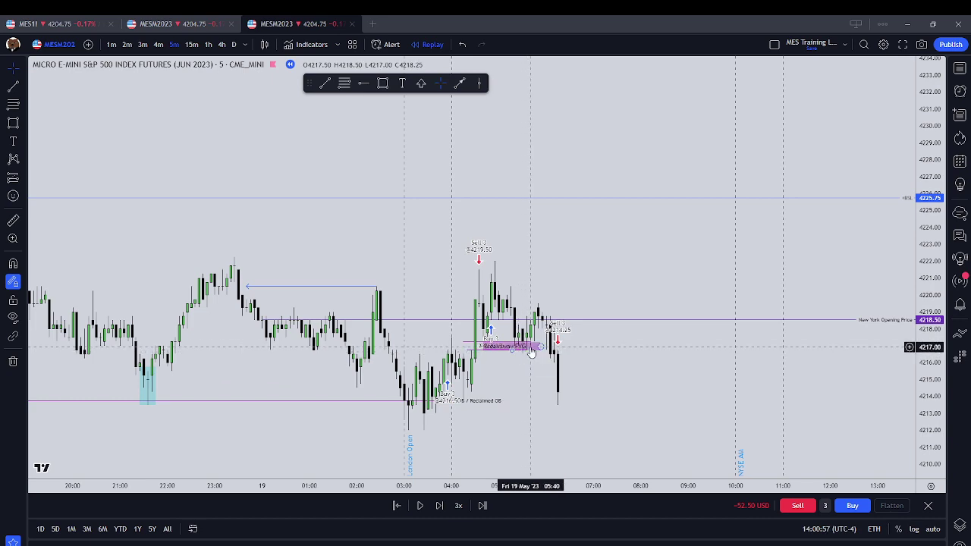
drag(553, 277, 598, 289)
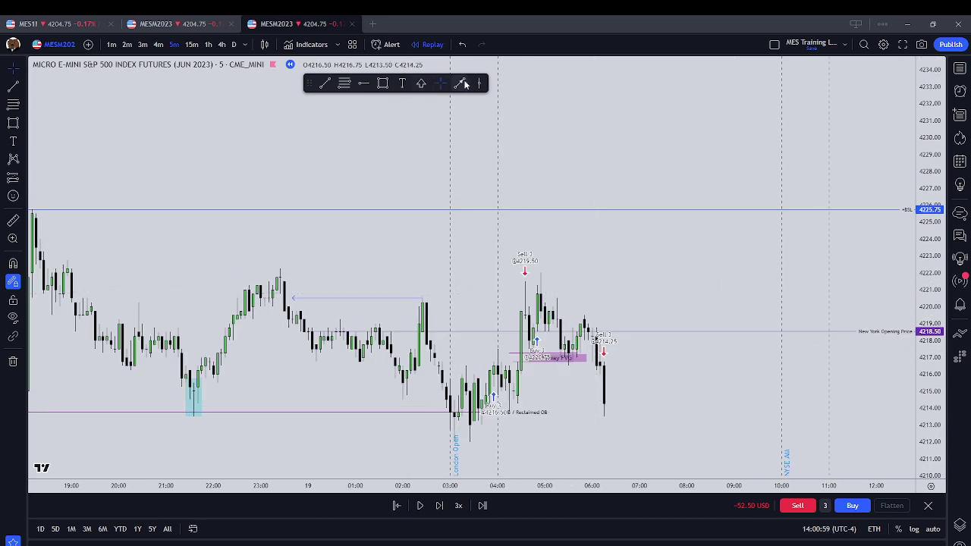
shift+click(517, 351)
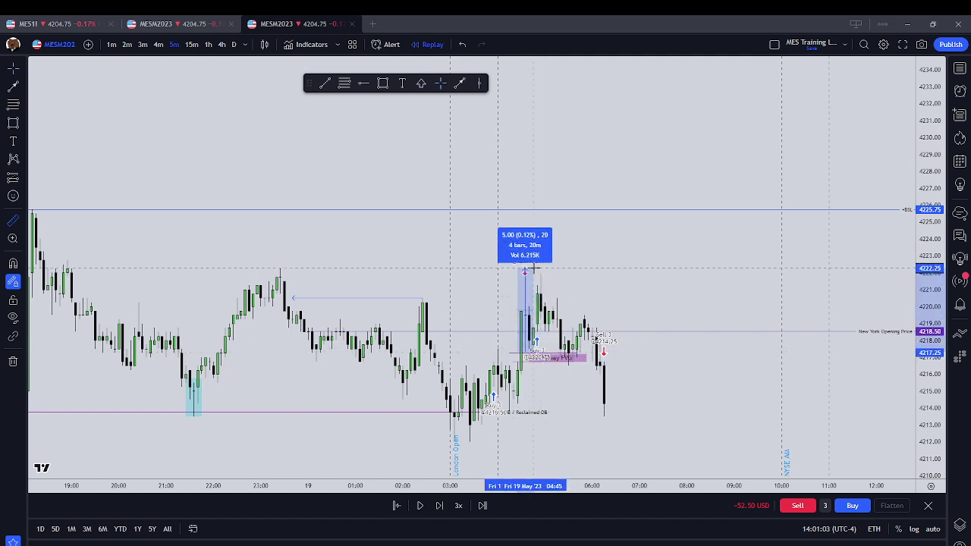
click(537, 275)
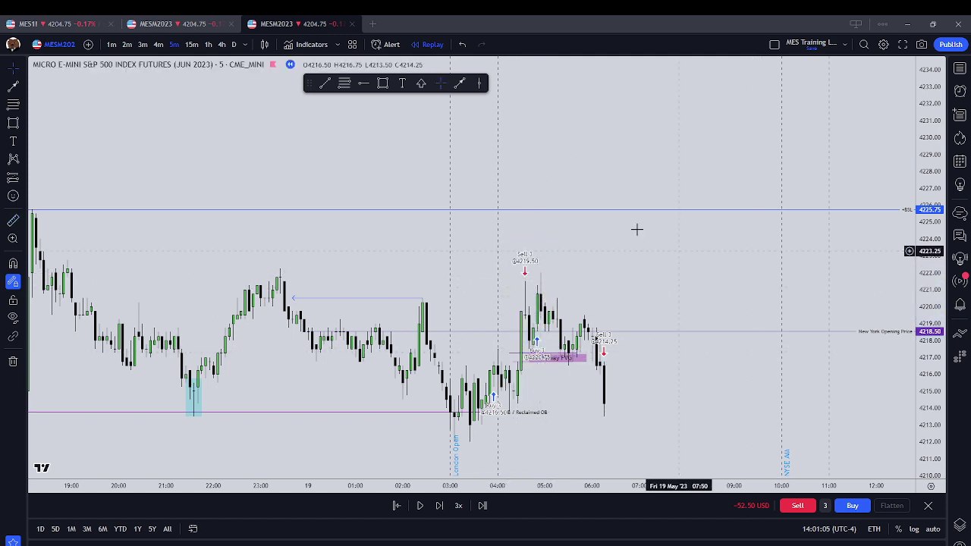
Step: Draw a horizontal arrow at 4222.00 from the 04:55 high back to about 23:35 on 18 May
click(540, 270)
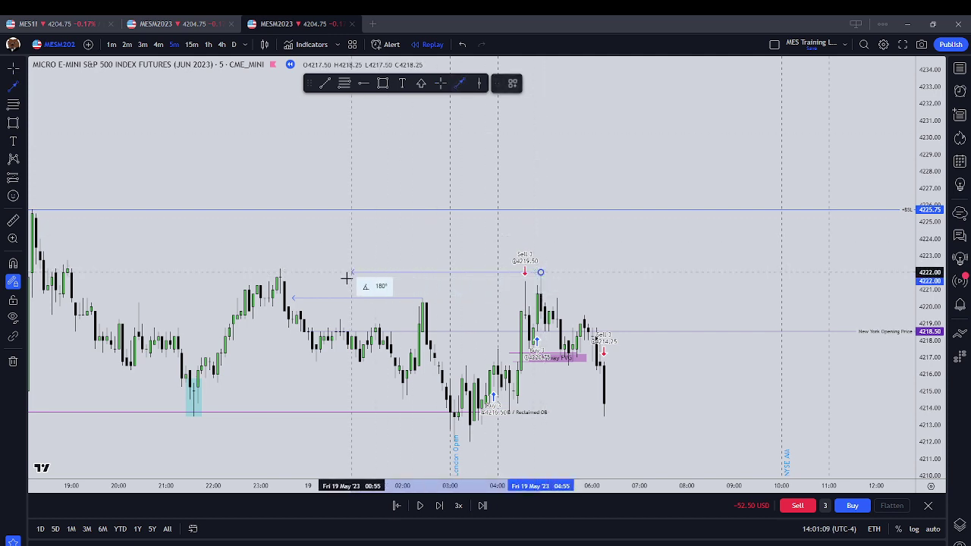
click(288, 272)
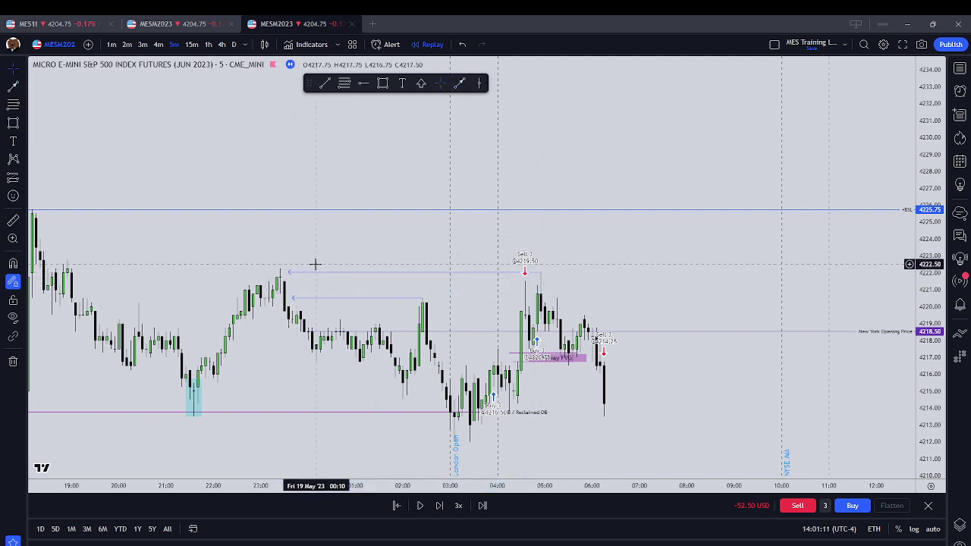
Step: Draw a rectangle over the swing high from about 23:05 to 23:50 on 18 May, between 4220.75 and 4222.25, and fill it red
click(383, 84)
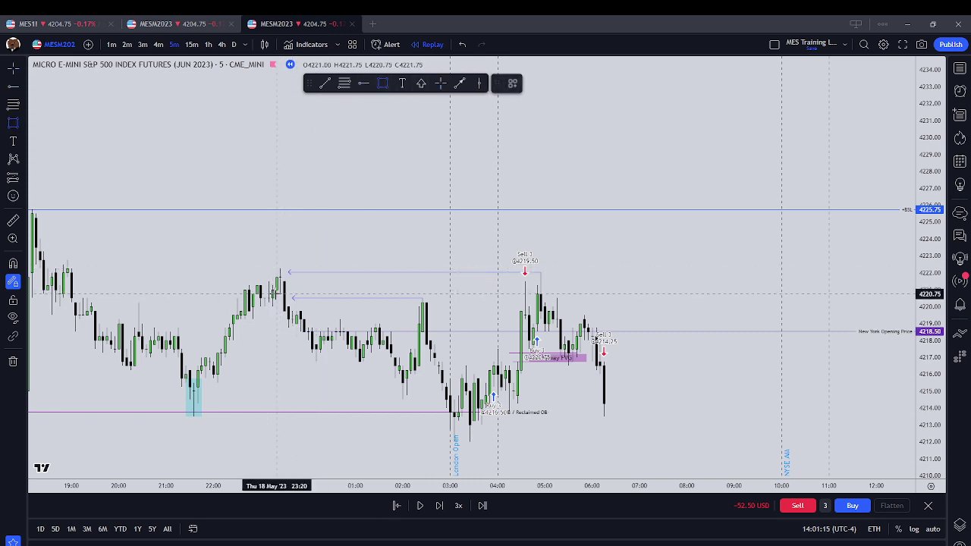
drag(277, 294, 303, 266)
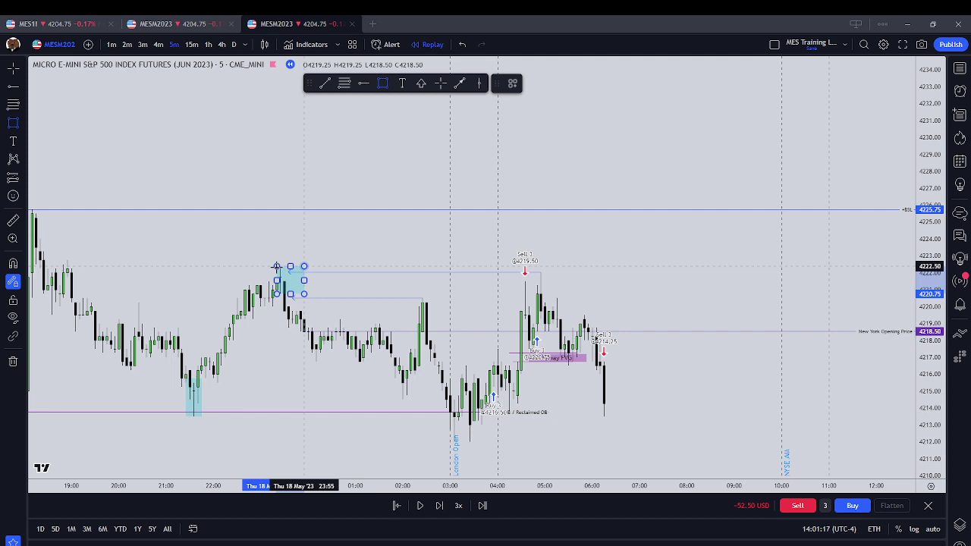
click(300, 270)
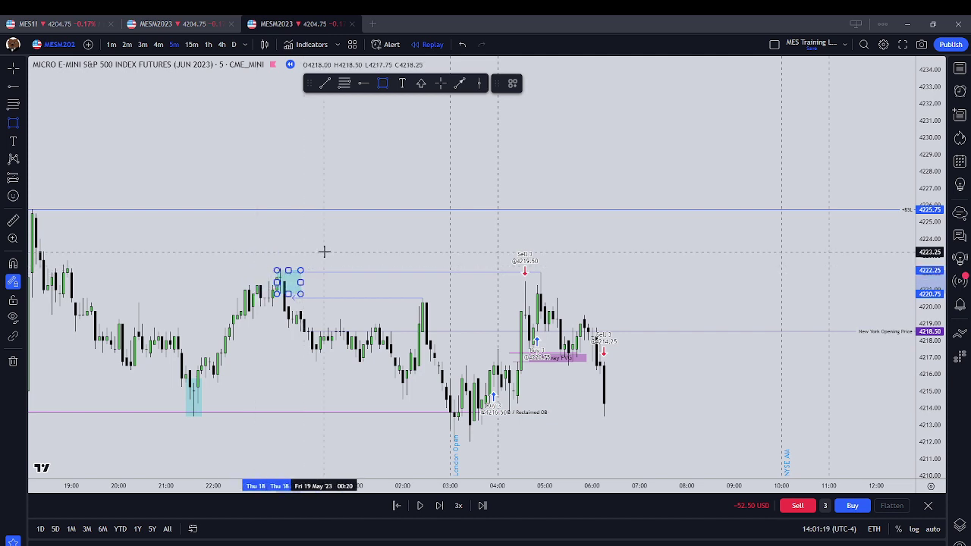
key(Escape)
click(289, 274)
drag(288, 271, 264, 280)
click(550, 83)
click(548, 119)
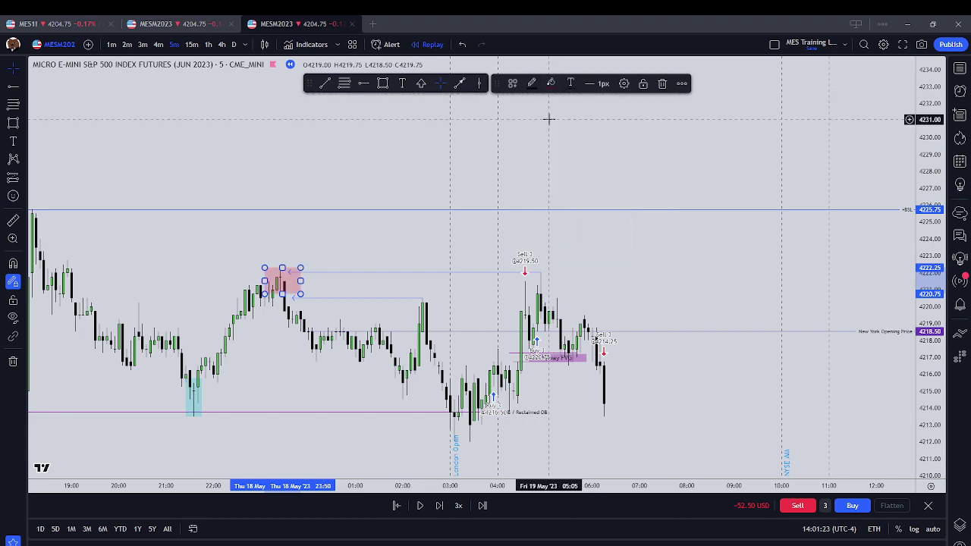
Step: Examine the marked order blocks, swing-high arrows and trades across the overnight and London sessions at different chart scales
right_click(595, 242)
click(613, 251)
drag(704, 266, 471, 288)
scroll(644, 265, up, 4)
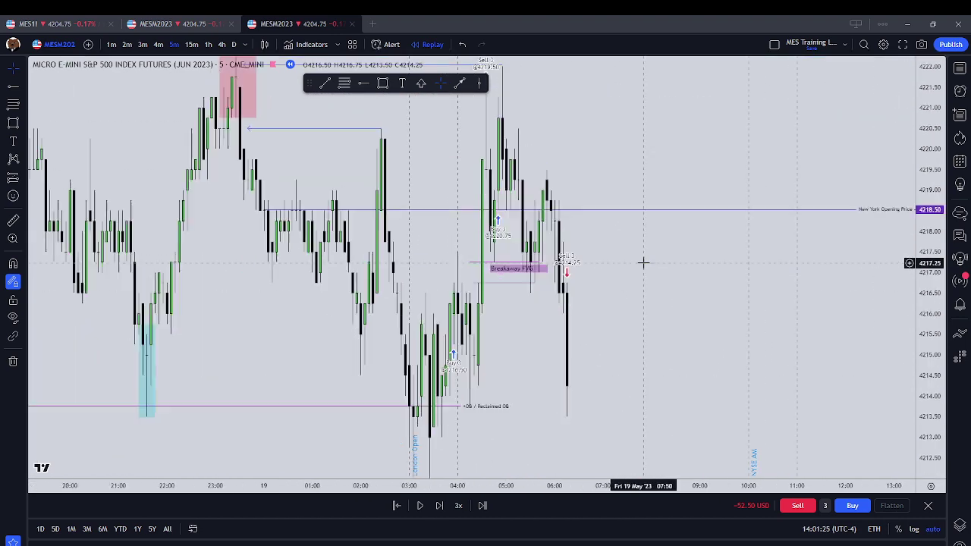
drag(585, 267, 665, 271)
scroll(665, 272, down, 5)
scroll(653, 268, up, 2)
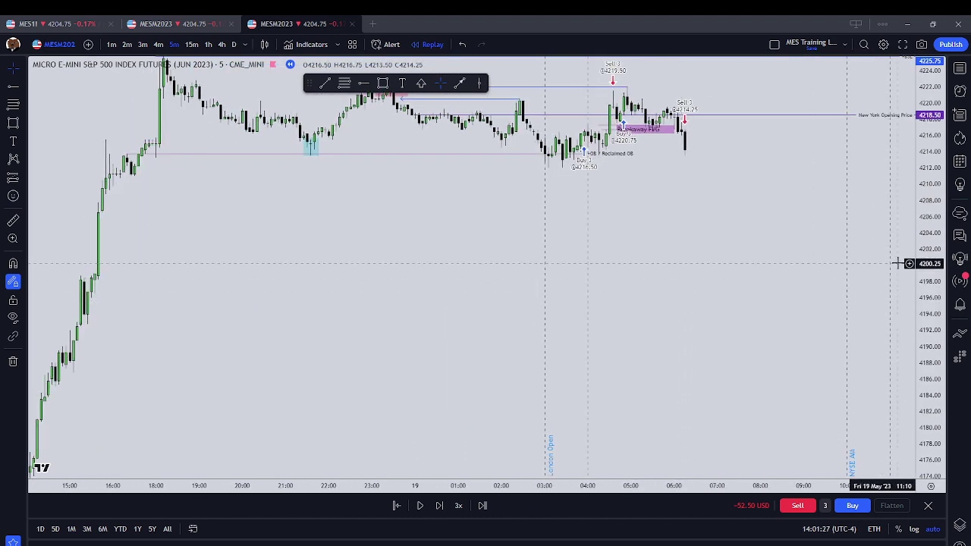
drag(922, 266, 921, 290)
drag(685, 244, 616, 355)
scroll(610, 350, down, 1)
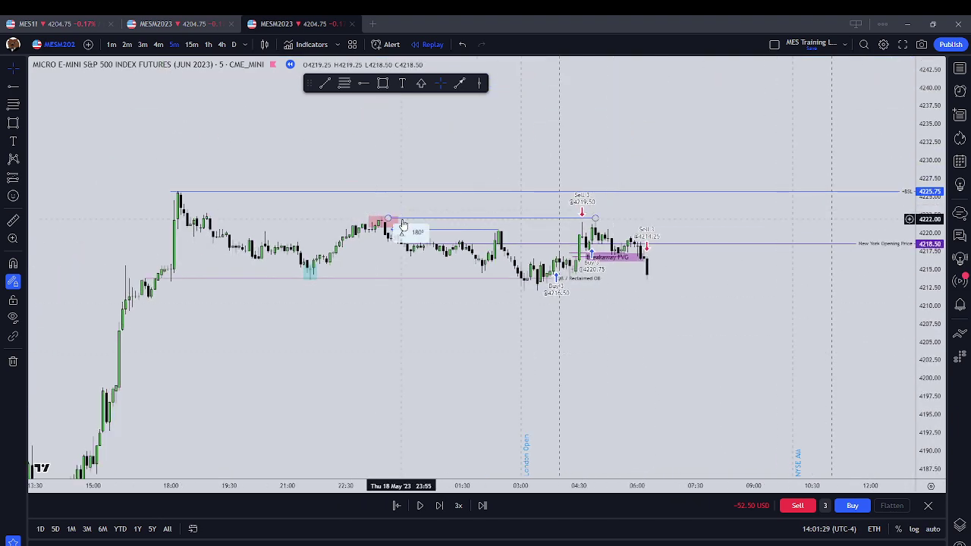
key(Escape)
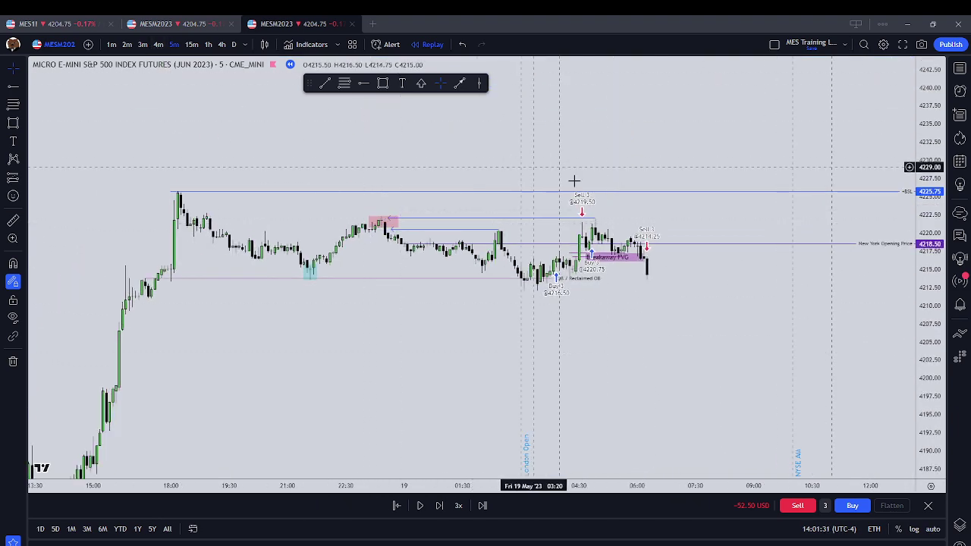
drag(942, 397, 922, 239)
drag(730, 276, 702, 305)
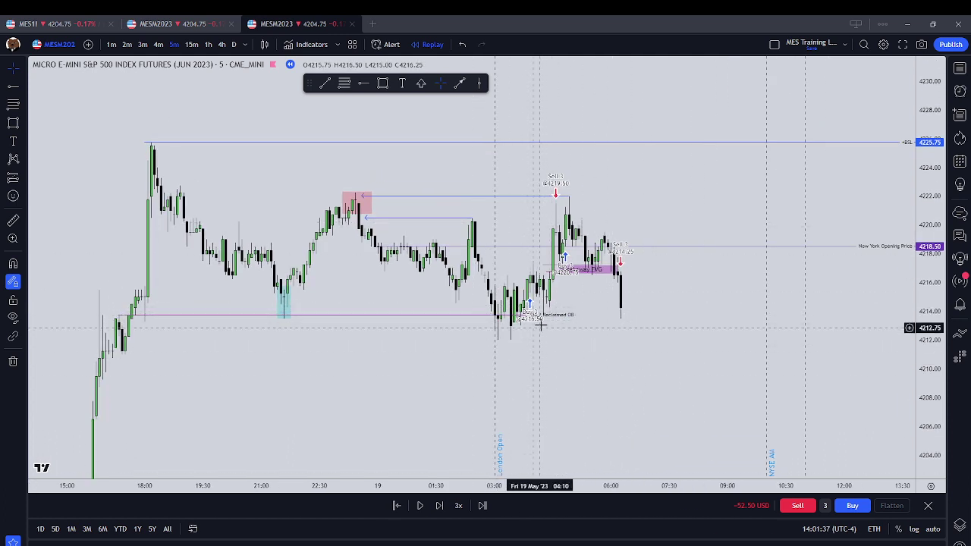
Step: Draw a horizontal trend line at 4212.00 beneath the London session lows, from 03:00 to 06:55 on 19 May
click(364, 84)
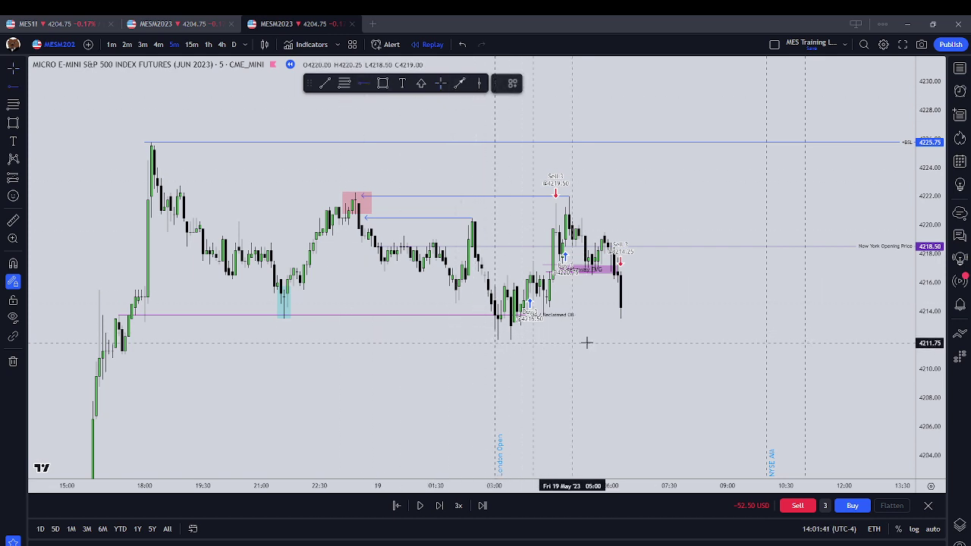
key(Escape)
click(327, 84)
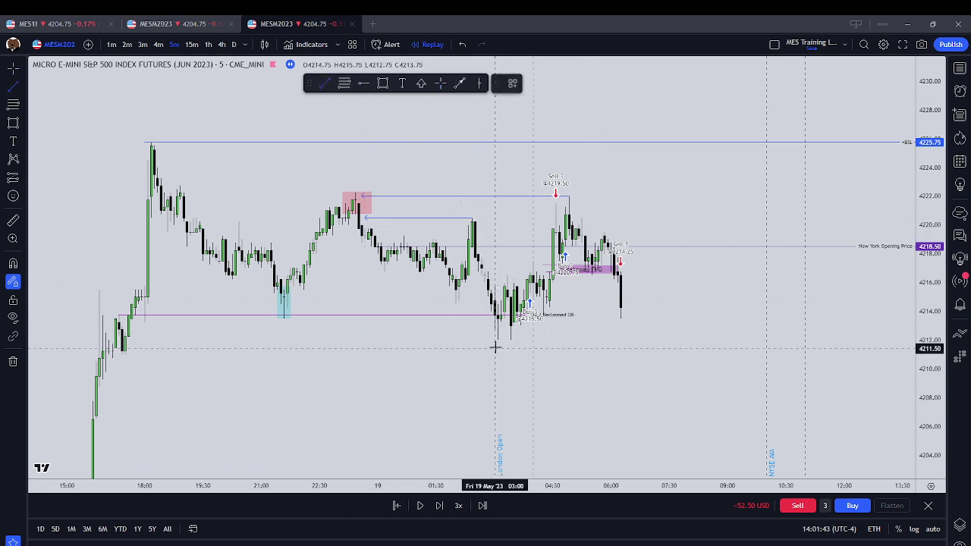
click(494, 339)
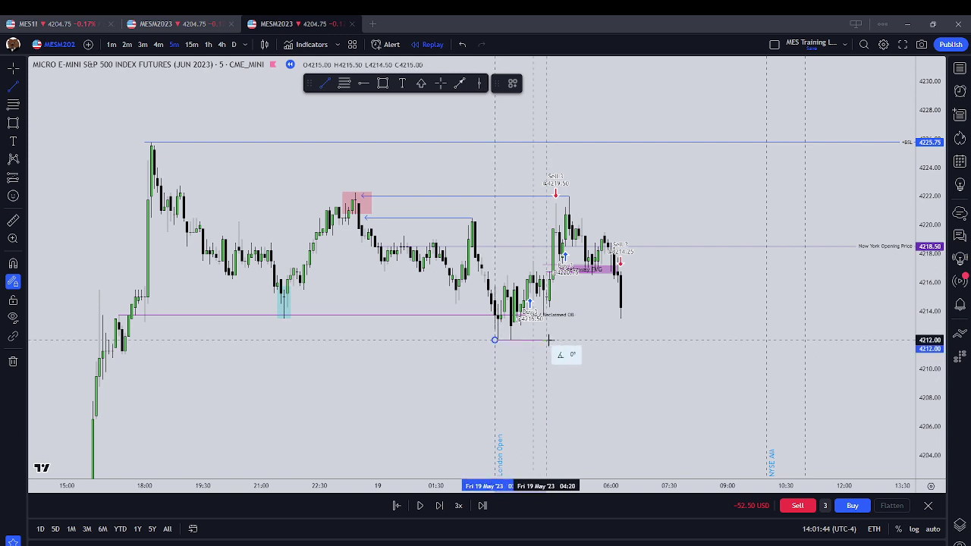
click(646, 339)
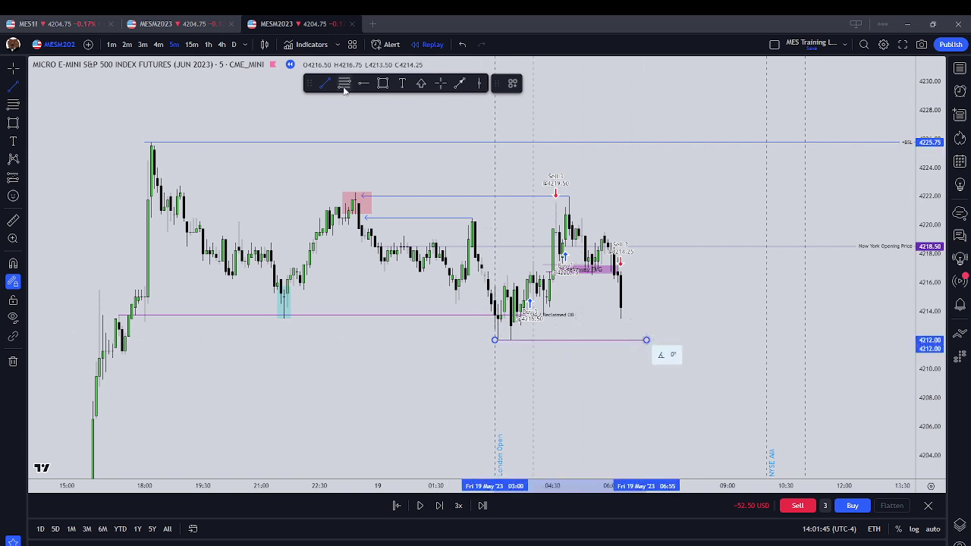
Step: Recolour the 4212.00 trend line blue and label it "Relative Equal Lows" with middle, right text alignment
click(547, 340)
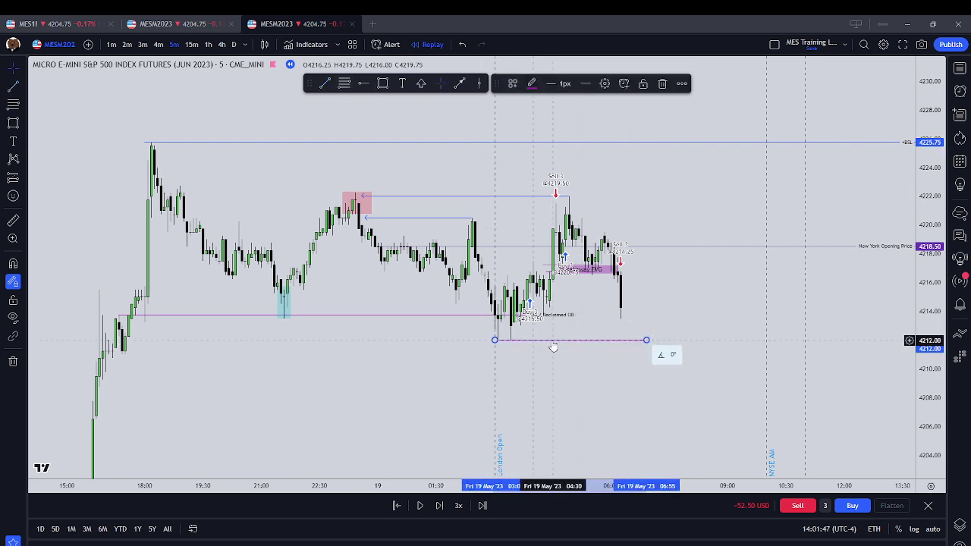
click(532, 84)
click(605, 84)
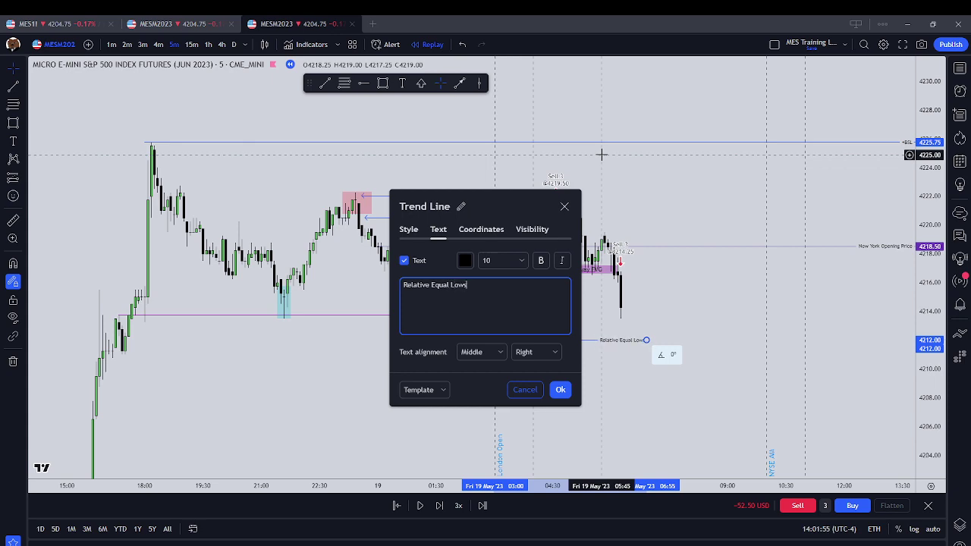
click(561, 389)
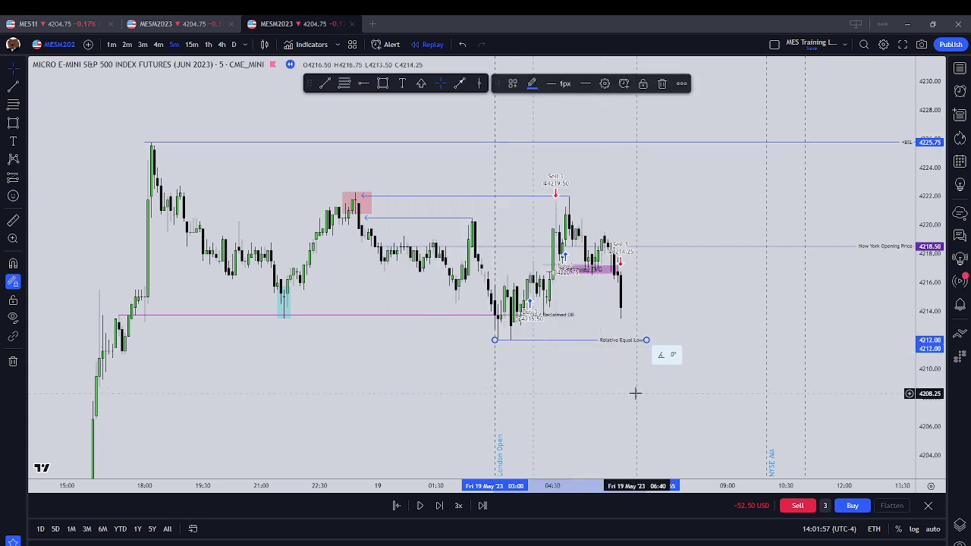
Step: Advance the replay candle by candle to the 07:00 candle on 19 May
drag(680, 317, 629, 329)
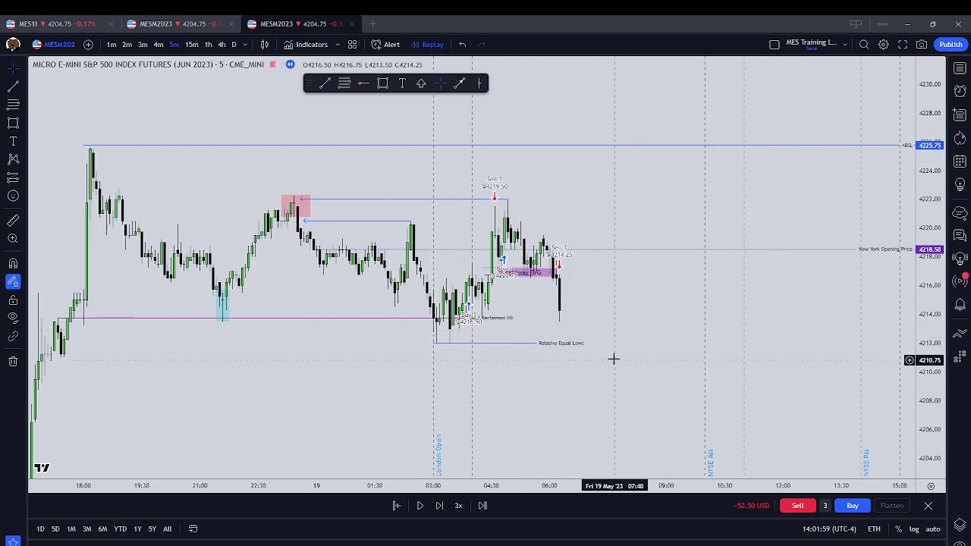
click(439, 510)
click(439, 509)
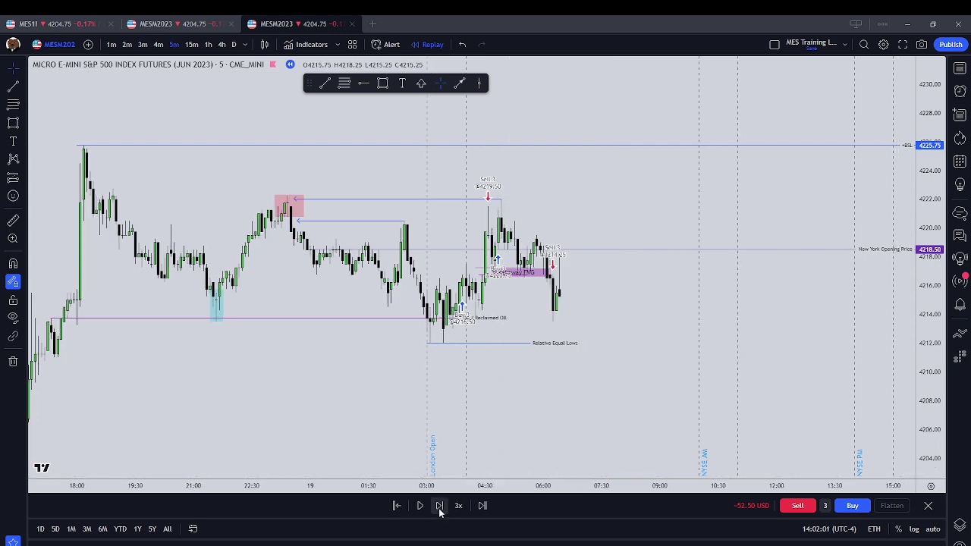
click(439, 509)
click(439, 510)
click(439, 506)
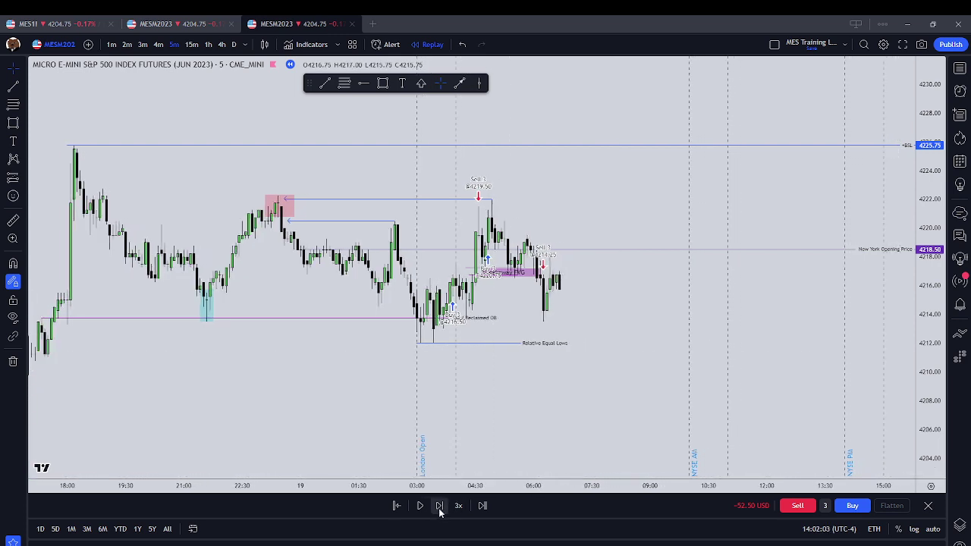
click(439, 510)
click(439, 510)
click(439, 509)
click(440, 510)
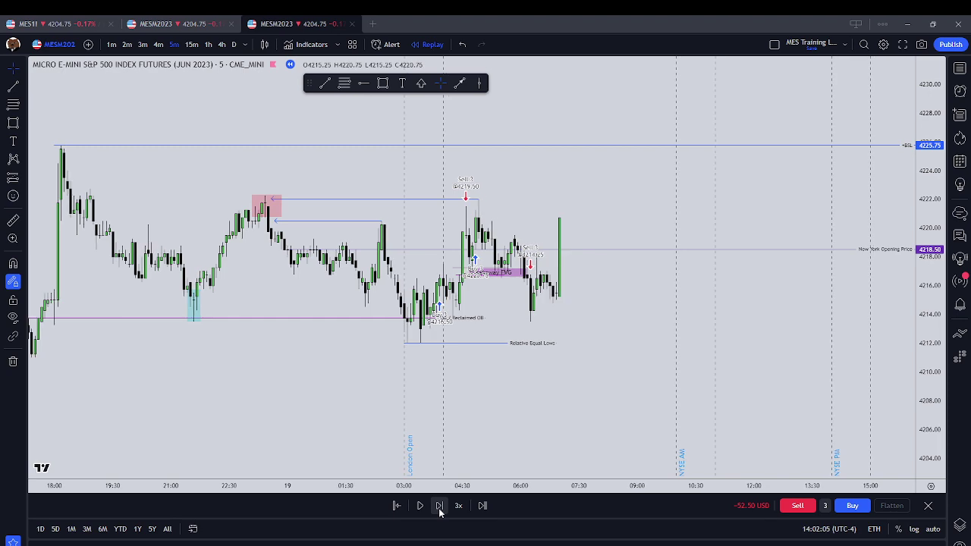
Step: Draw a trend line with the +MSS template at 4217.00 from the 06:25 swing high to just past the 07:00 candle
scroll(613, 321, up, 2)
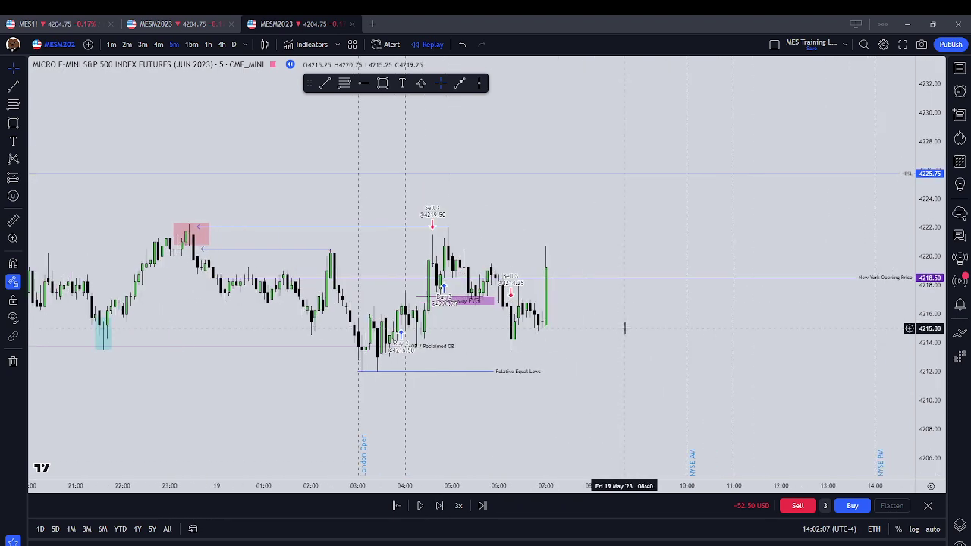
scroll(591, 303, up, 1)
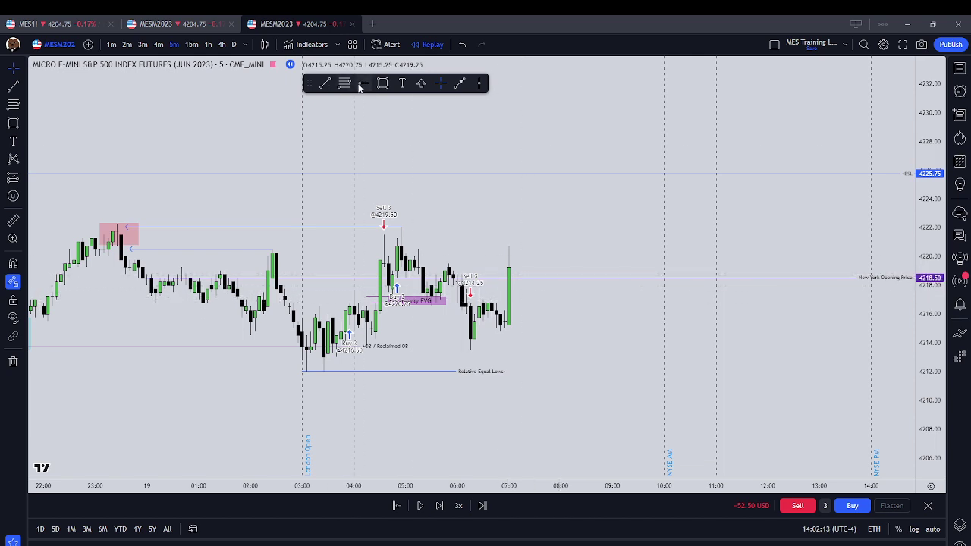
key(alt+t)
click(479, 300)
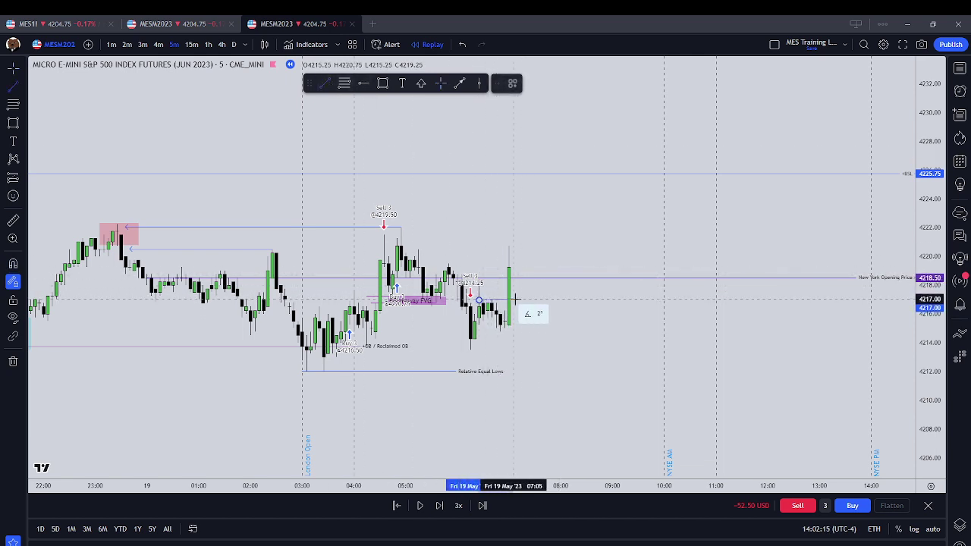
click(515, 300)
click(512, 83)
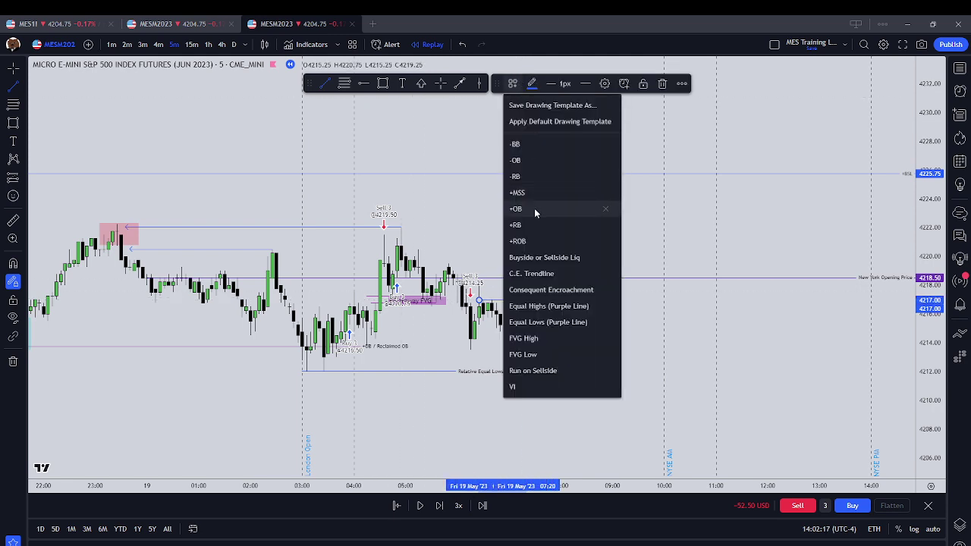
click(535, 193)
click(607, 336)
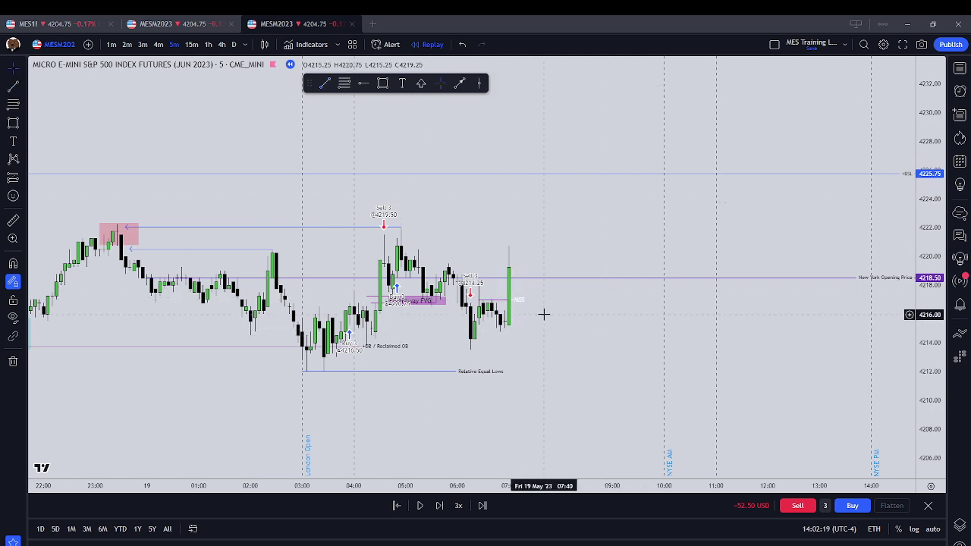
drag(516, 300, 527, 301)
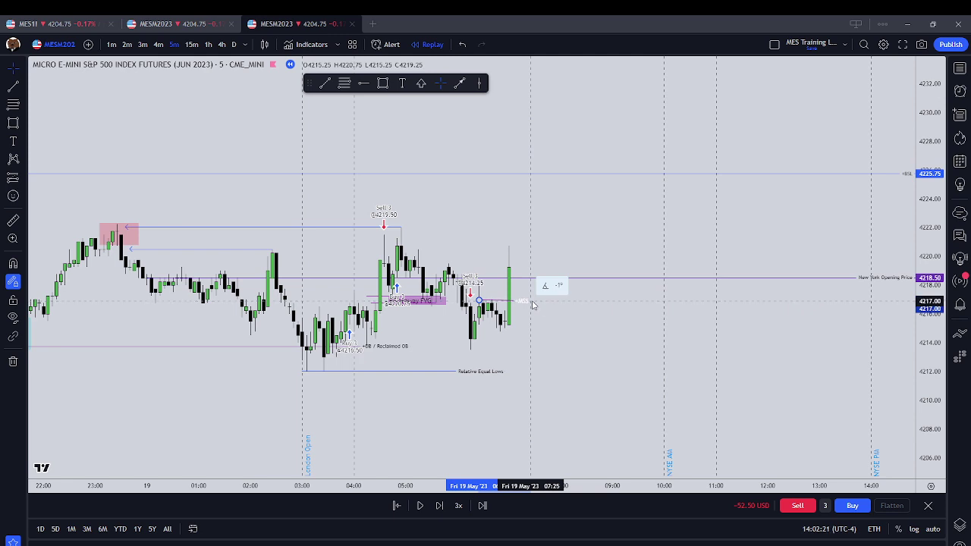
click(540, 303)
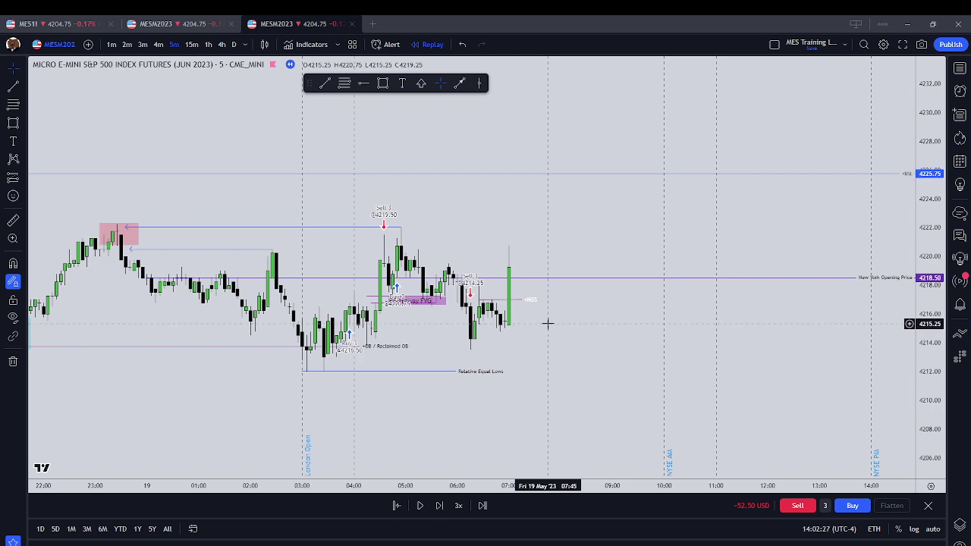
Step: Buy 3 contracts at 4219.25 and advance the replay to the 07:20 candle
scroll(547, 320, down, 1)
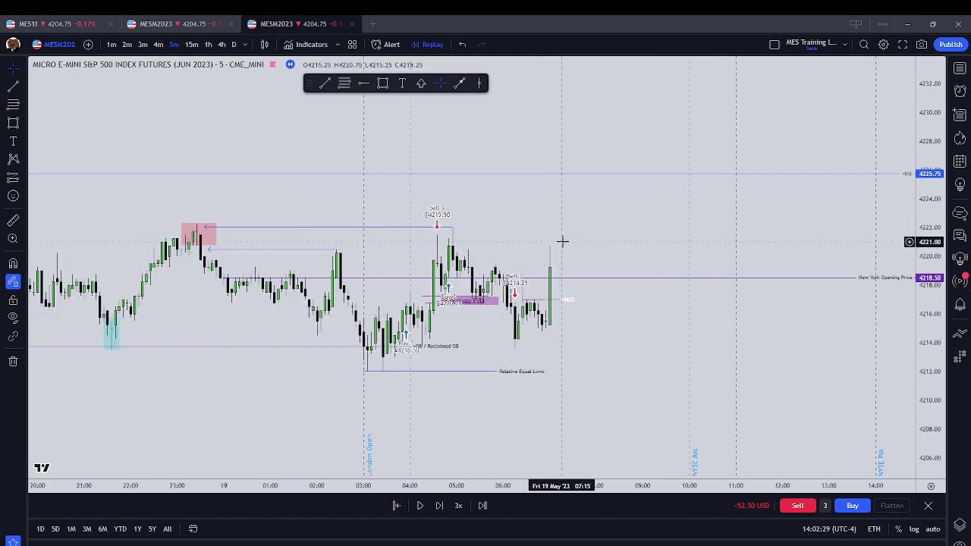
scroll(567, 238, down, 1)
drag(596, 231, 594, 244)
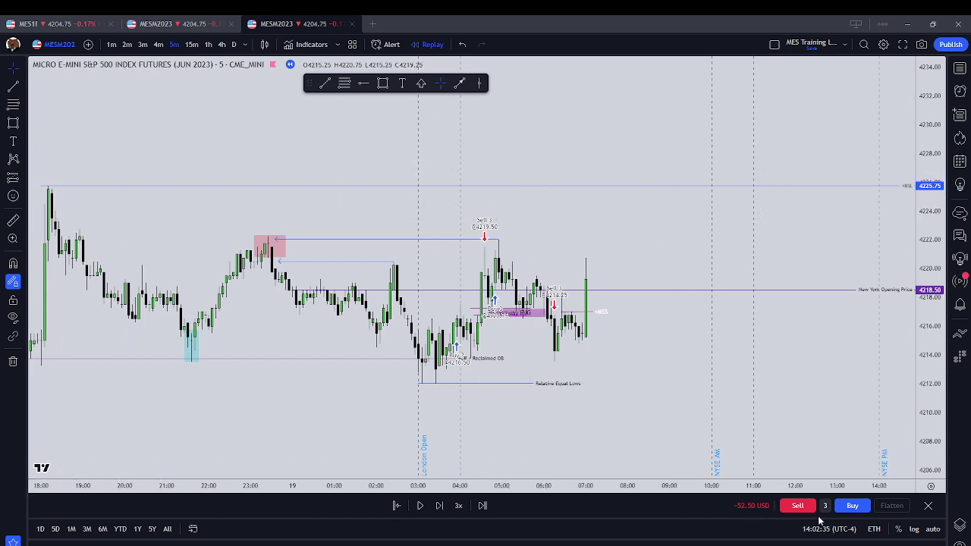
click(851, 506)
click(439, 506)
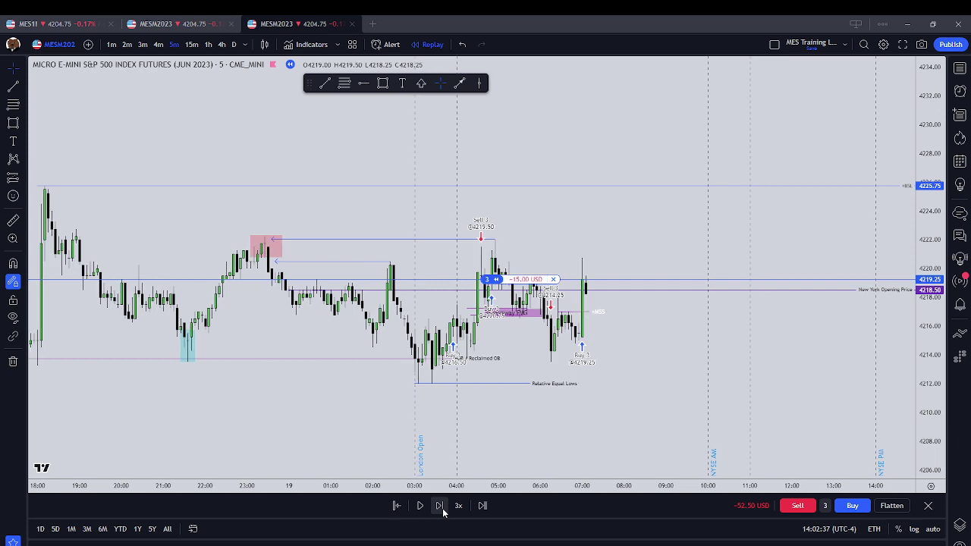
click(440, 507)
click(440, 507)
click(440, 507)
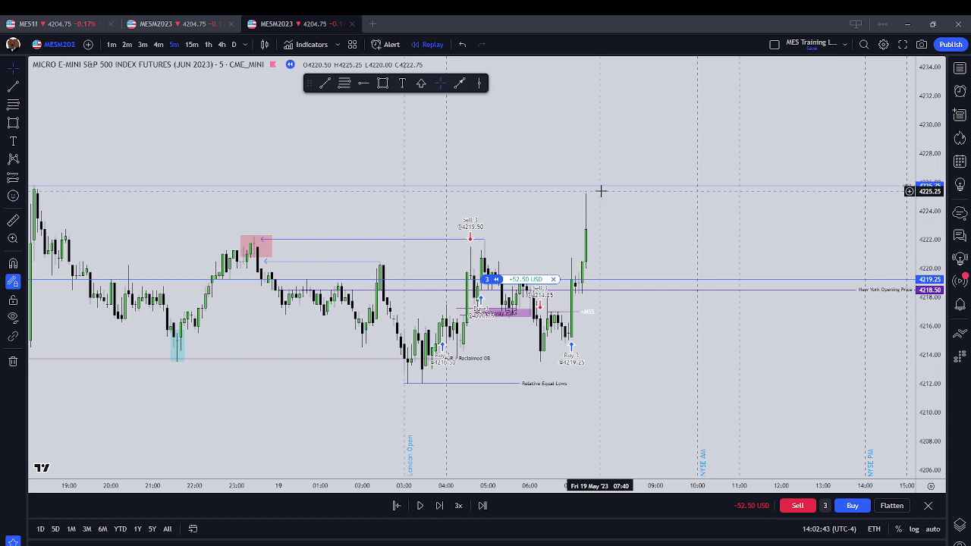
Step: Draw a horizontal arrow at 4223.25 from the 07:20 candle back to 18:25 on 18 May and colour it orange
click(464, 85)
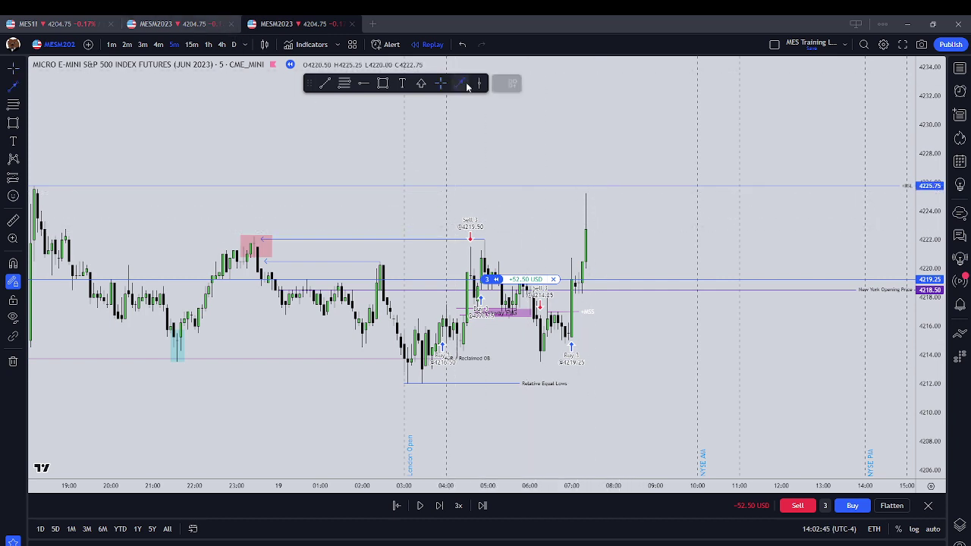
click(586, 221)
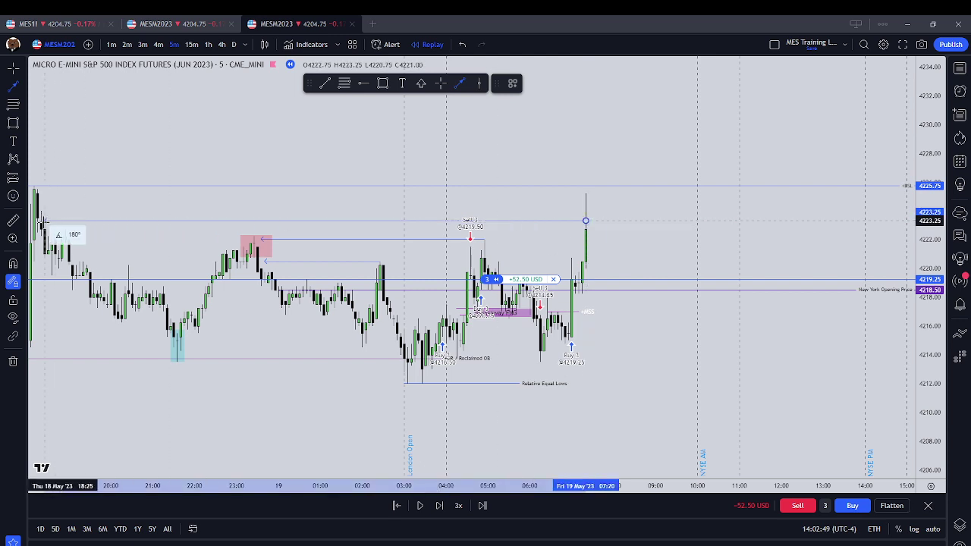
click(44, 221)
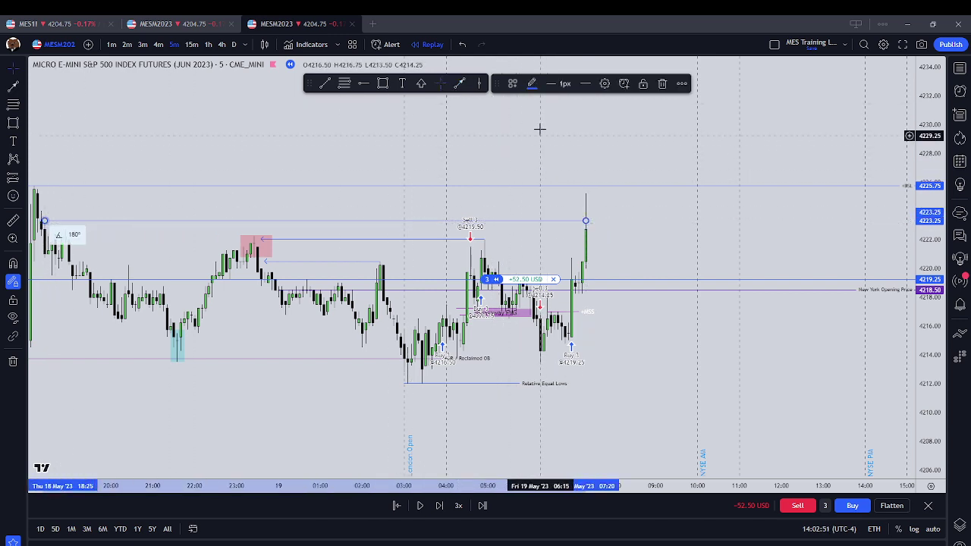
click(531, 83)
click(556, 118)
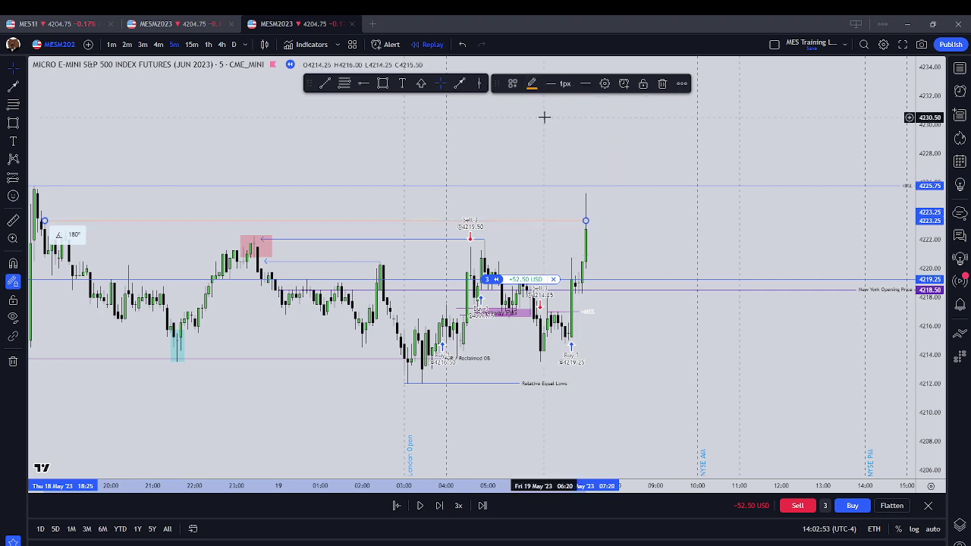
click(288, 155)
Step: Draw a red rectangle at the orange arrow's tip, from about 18:00 to 18:30 on 18 May, between about 4223 and 4224
drag(626, 225, 646, 227)
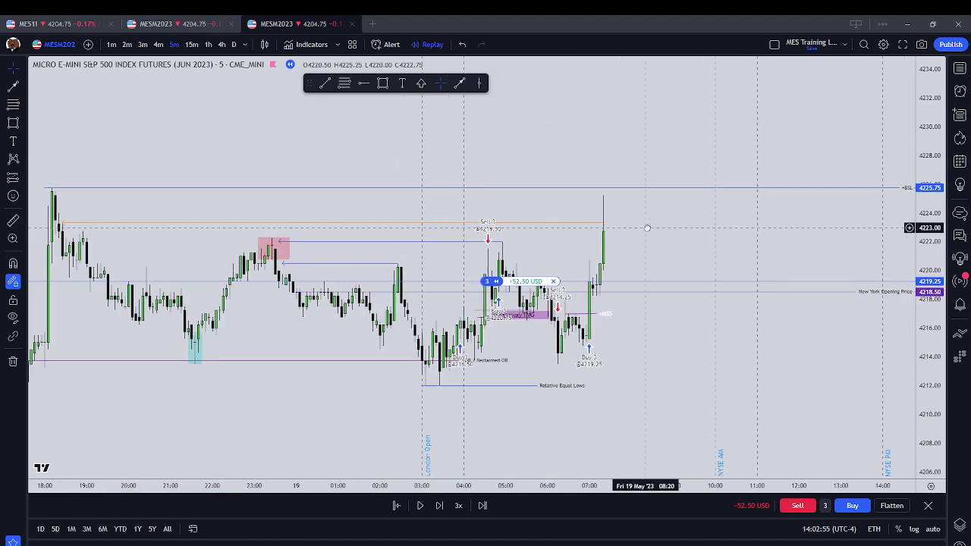
scroll(645, 227, down, 1)
click(155, 224)
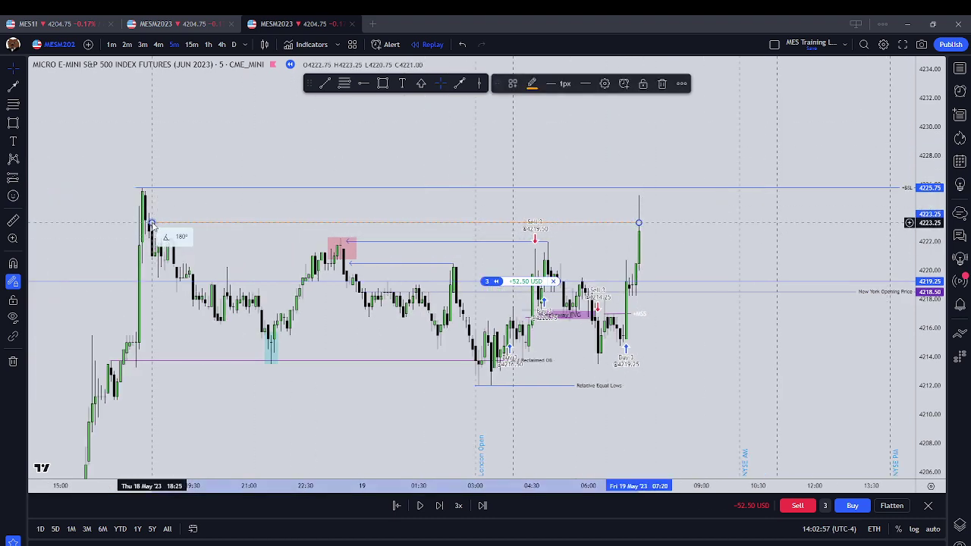
click(201, 202)
click(383, 83)
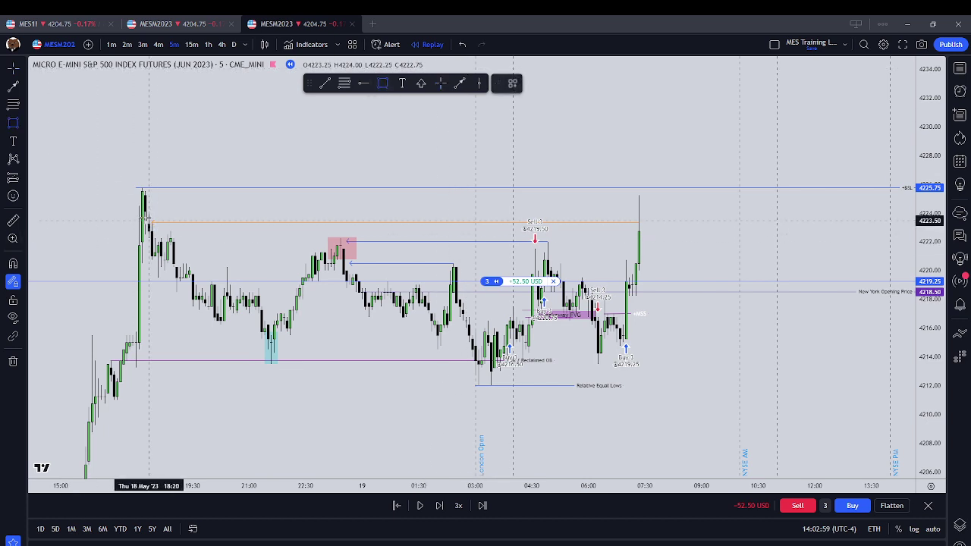
drag(135, 211, 157, 229)
click(224, 210)
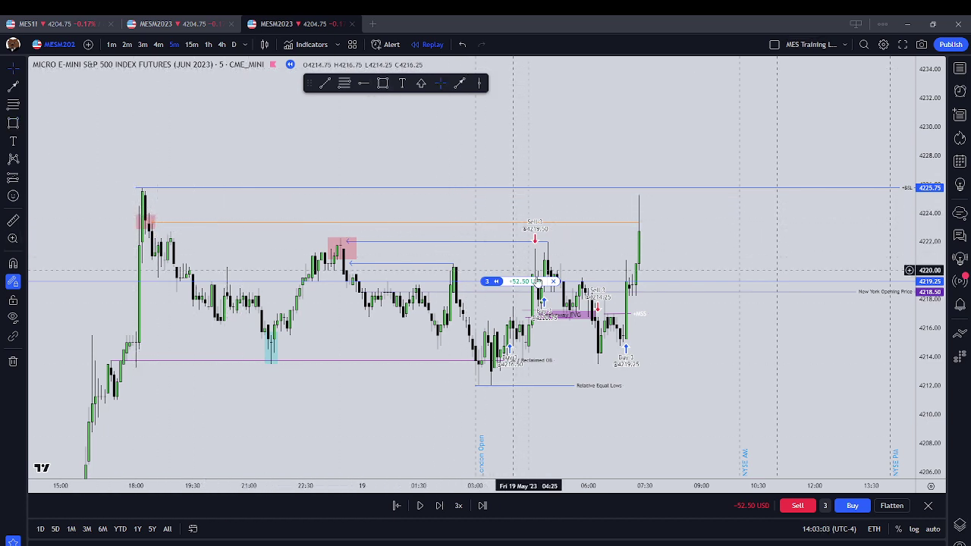
Step: Close the 3-contract long position at 4222.75 and advance the replay to the 07:45 candle
click(553, 282)
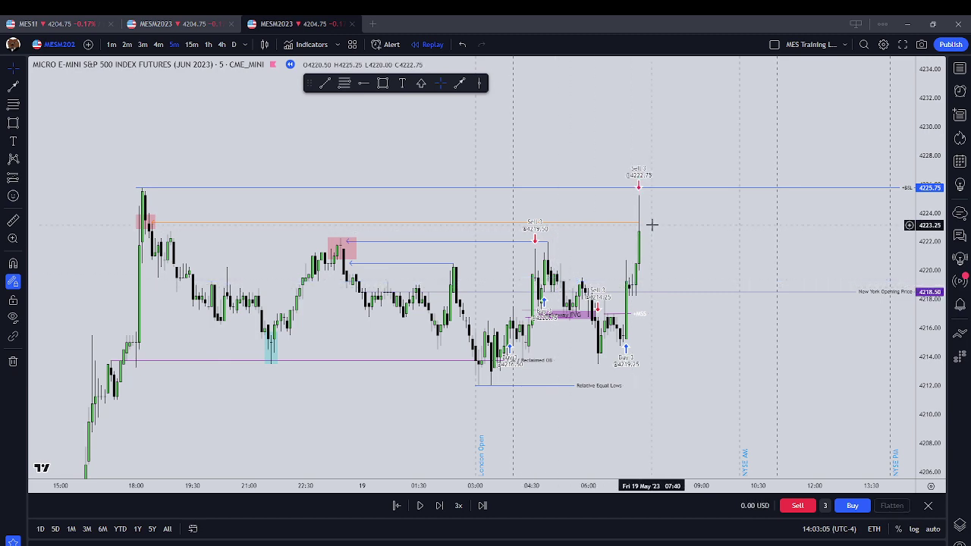
drag(678, 270, 570, 281)
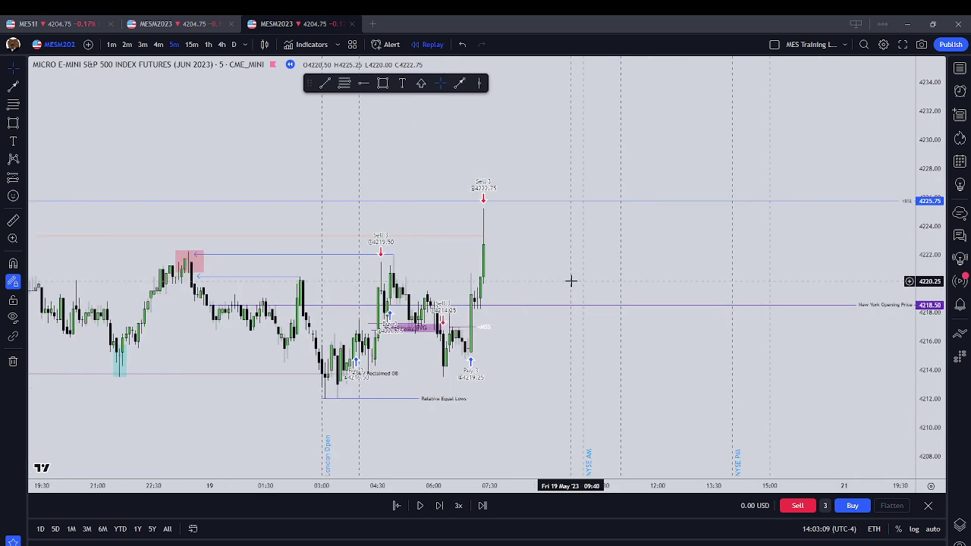
click(443, 511)
click(443, 510)
click(445, 513)
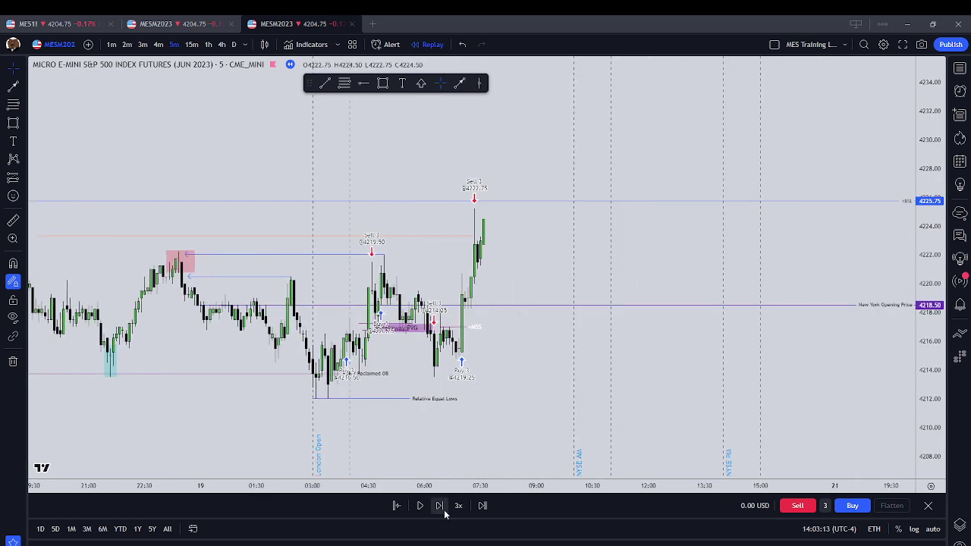
click(439, 506)
click(443, 511)
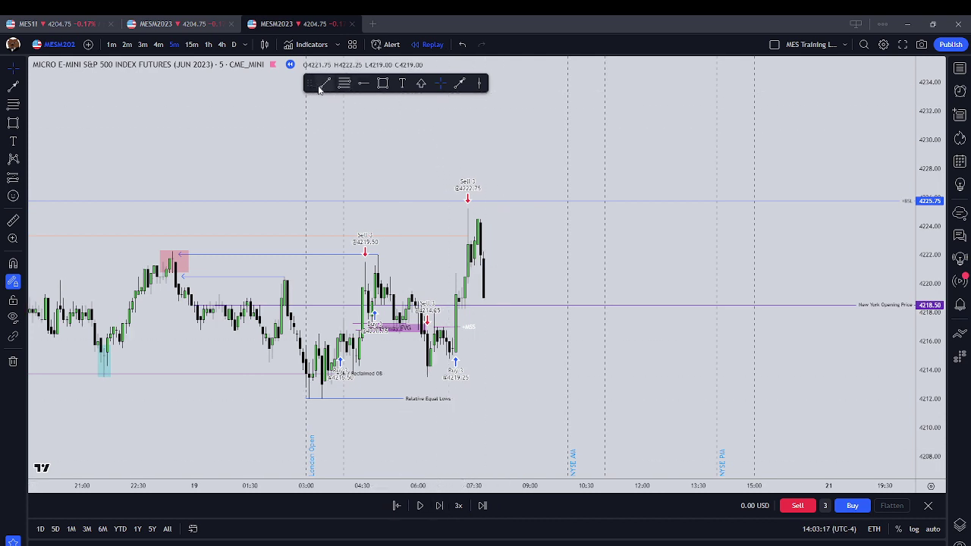
Step: Draw a horizontal trend line at 4219.25 from 06:50 to about 08:05 on 19 May
click(450, 294)
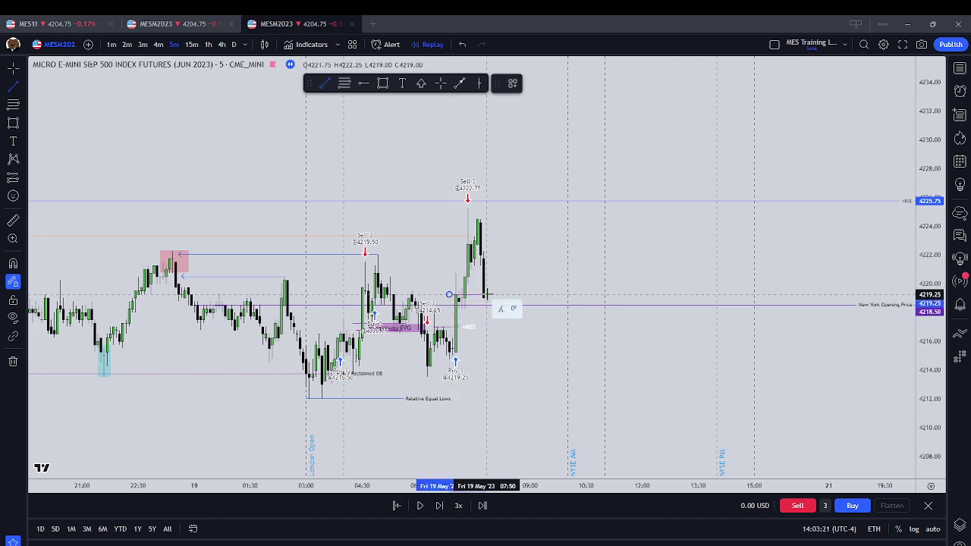
click(496, 294)
click(514, 258)
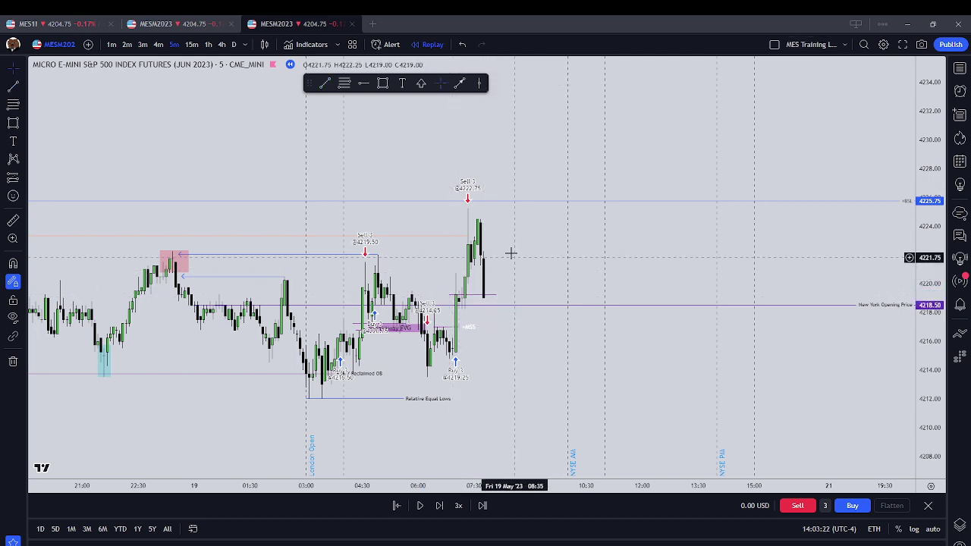
Step: Advance the replay candle by candle to the 08:20 candle
click(441, 505)
click(444, 505)
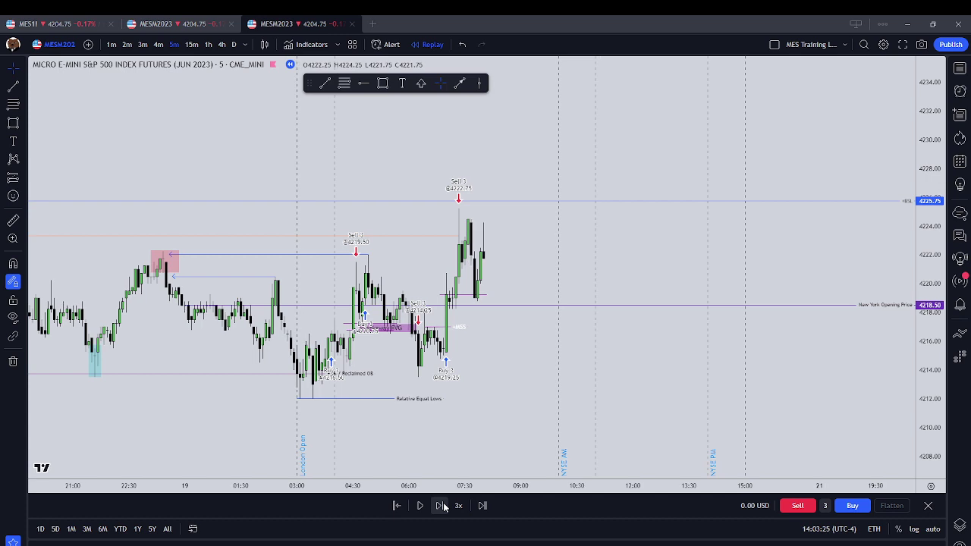
click(444, 505)
click(444, 505)
click(444, 505)
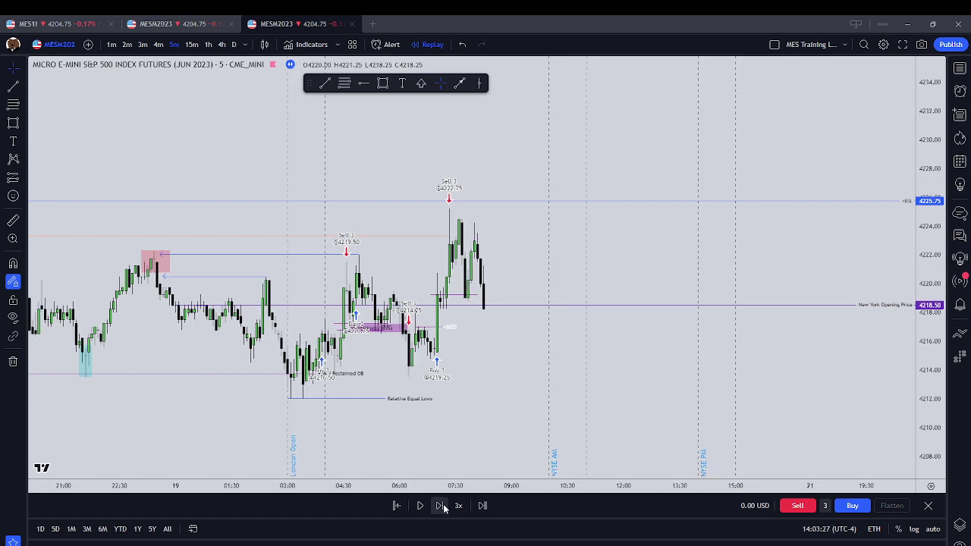
click(442, 505)
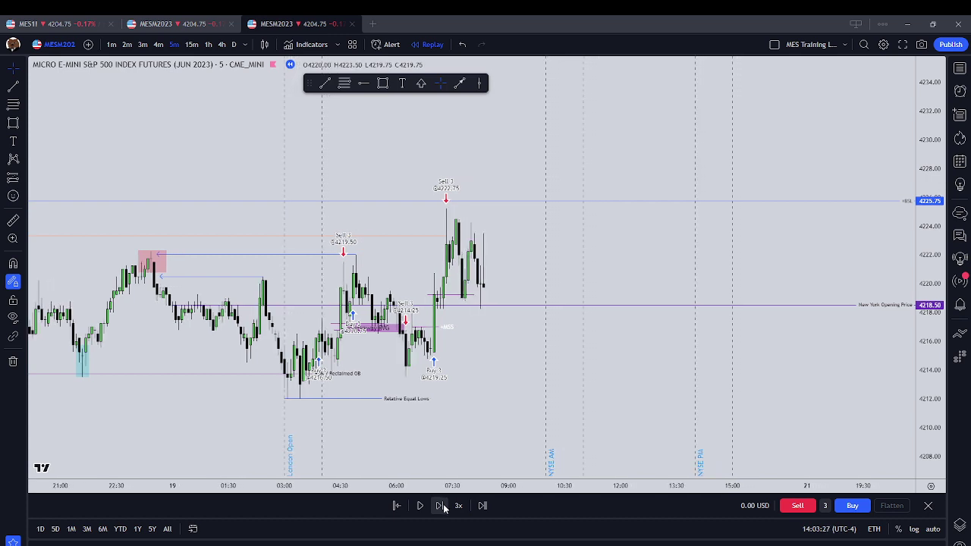
Step: Extend the 4219.25 trend line to 08:35 and label it "+OB / ROB"
click(491, 296)
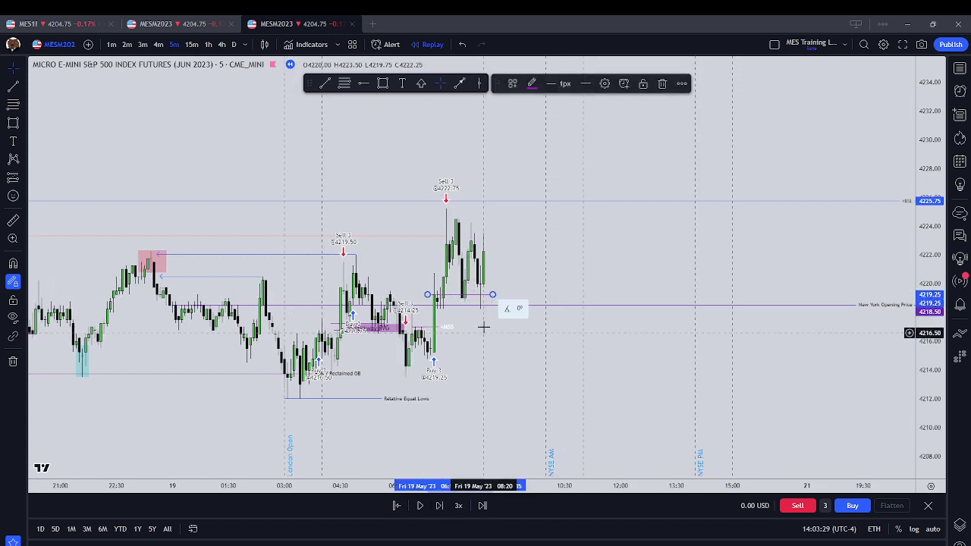
click(513, 241)
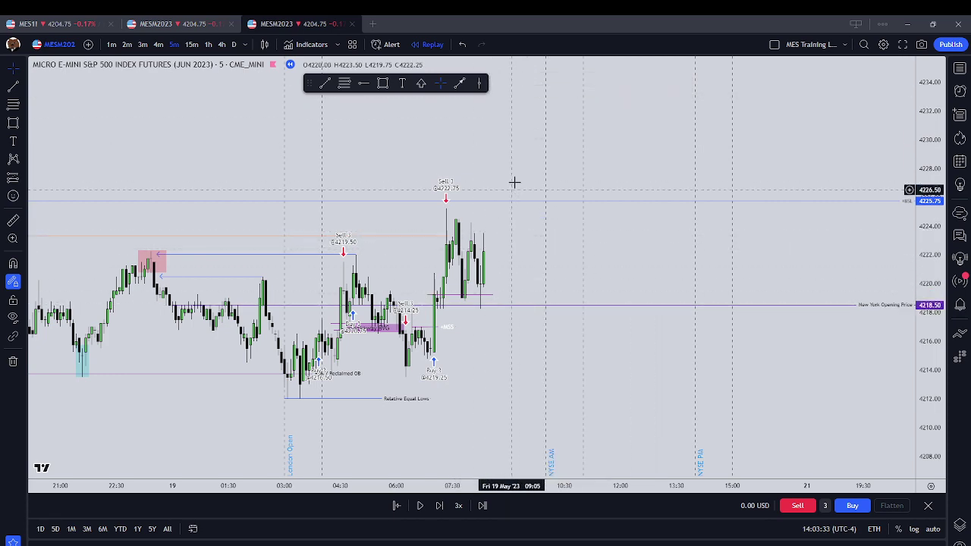
drag(514, 182, 475, 223)
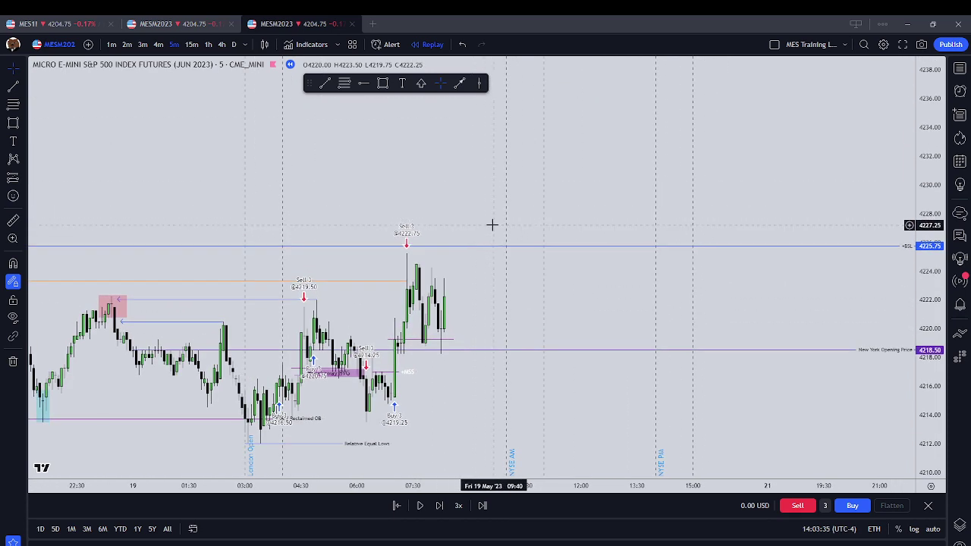
drag(459, 321, 500, 360)
double_click(497, 358)
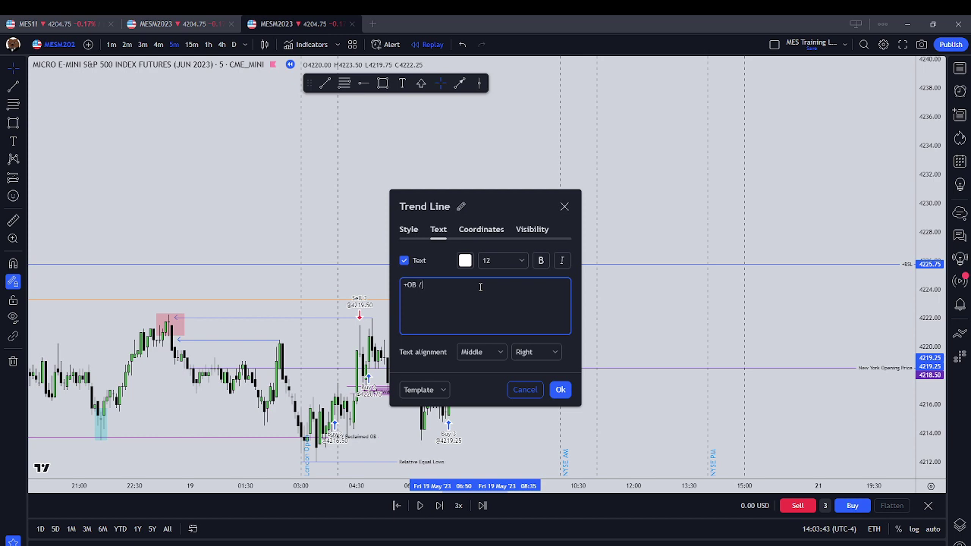
click(560, 389)
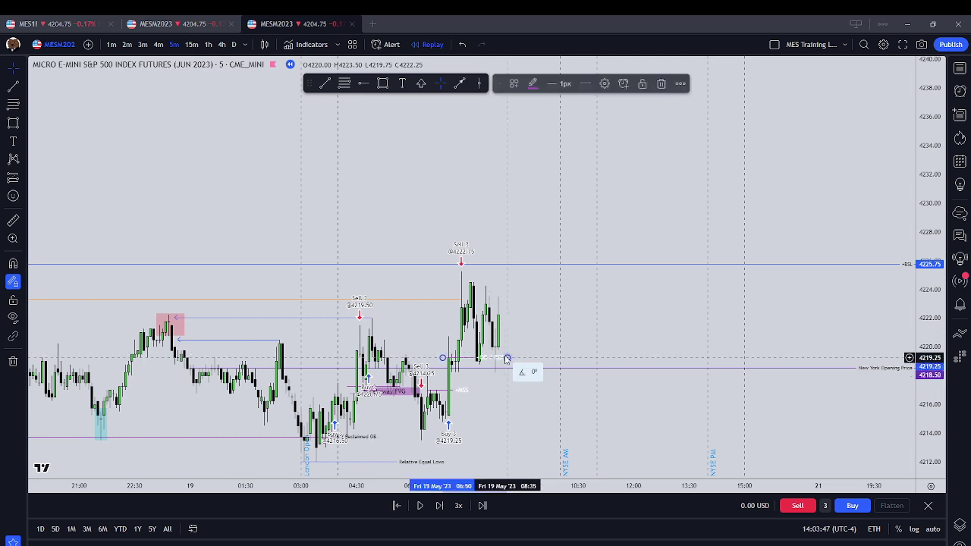
Step: Set the "+OB / ROB" label's text colour to black and extend its line to about 09:00
click(604, 83)
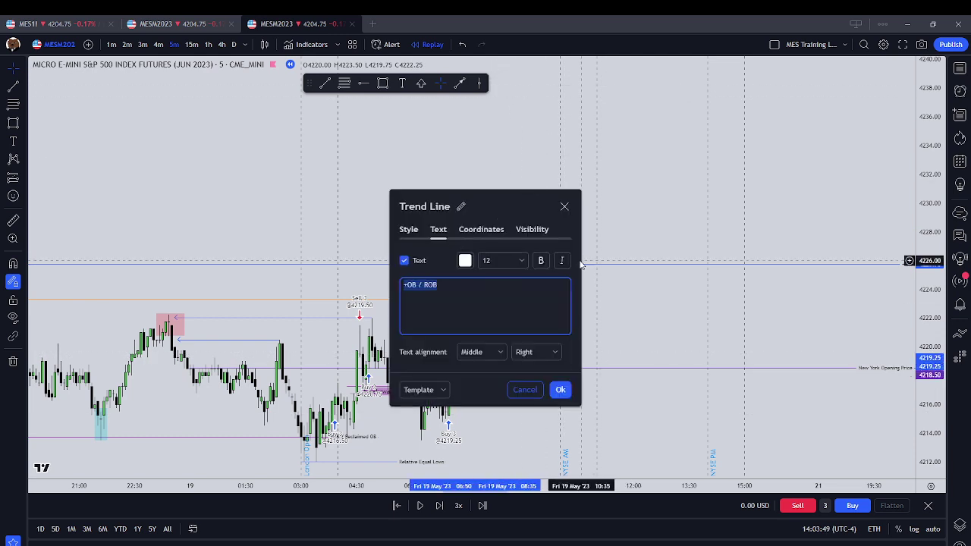
click(465, 261)
click(568, 279)
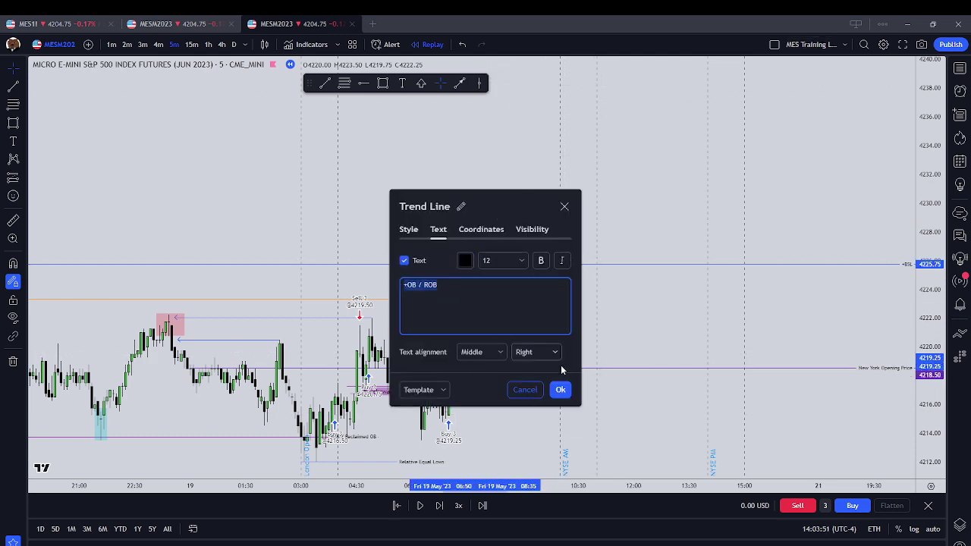
click(560, 389)
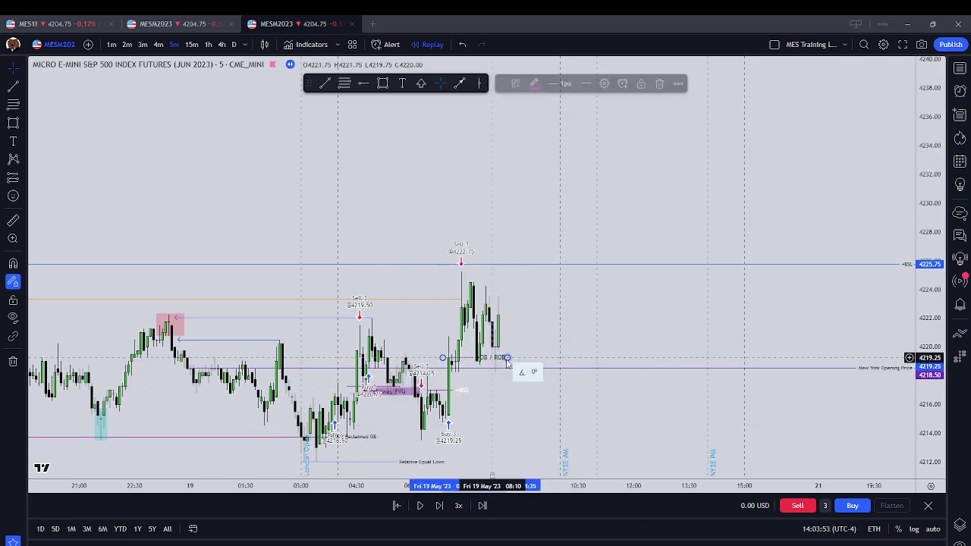
drag(508, 360, 522, 361)
Step: Lock all drawings on the chart
drag(484, 446, 596, 265)
scroll(491, 450, down, 1)
drag(382, 351, 405, 379)
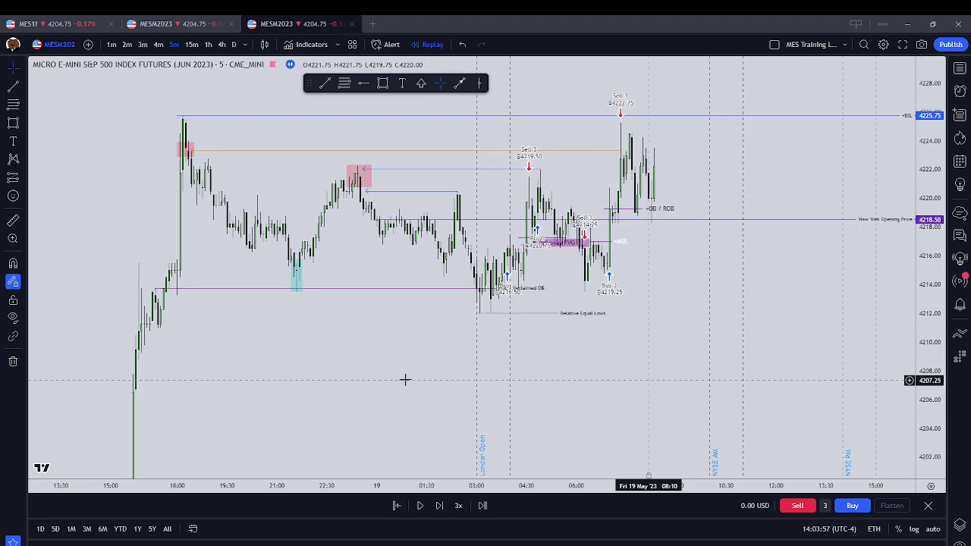
click(13, 300)
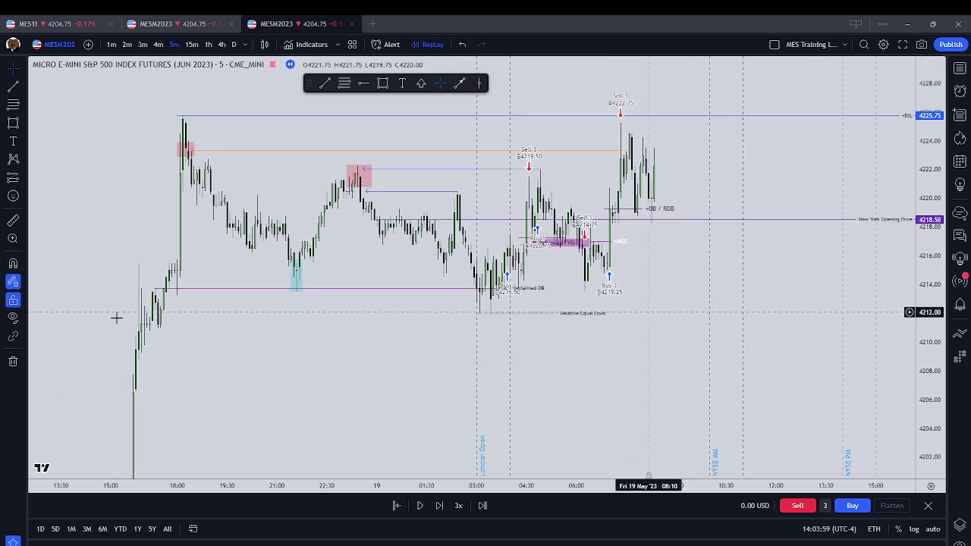
drag(308, 352, 299, 375)
scroll(321, 375, up, 2)
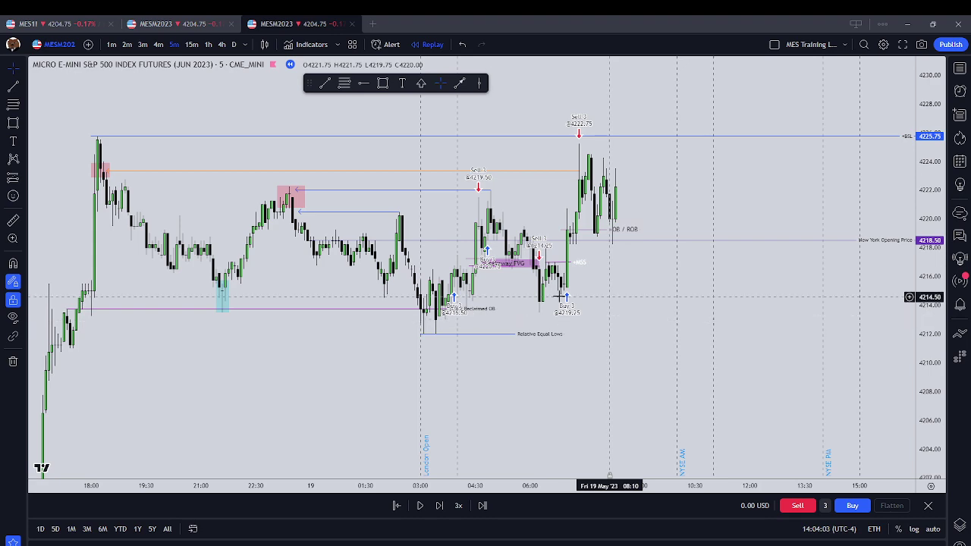
drag(570, 275, 461, 341)
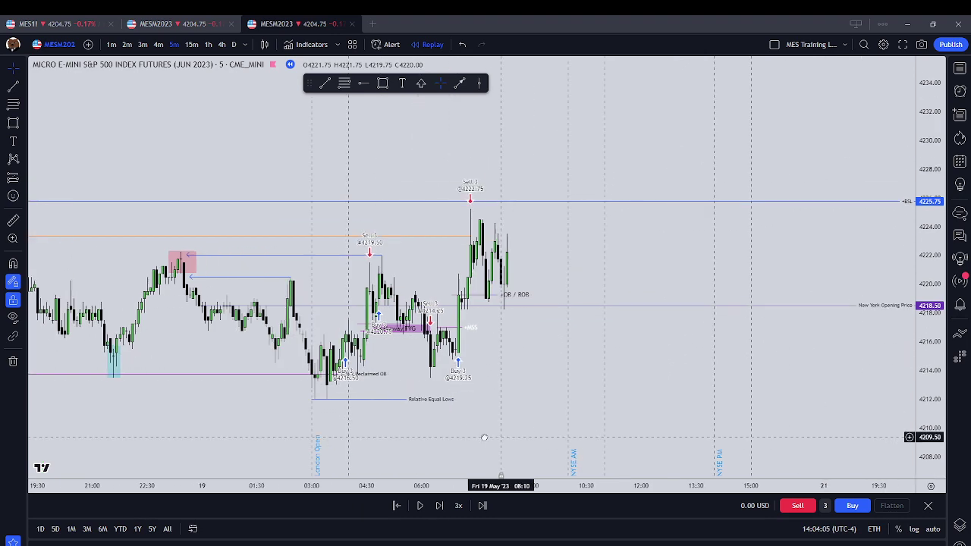
Step: Shorten the Relative Equal Lows line to end at about 05:05 and lock all drawings again
click(454, 400)
drag(455, 402, 404, 400)
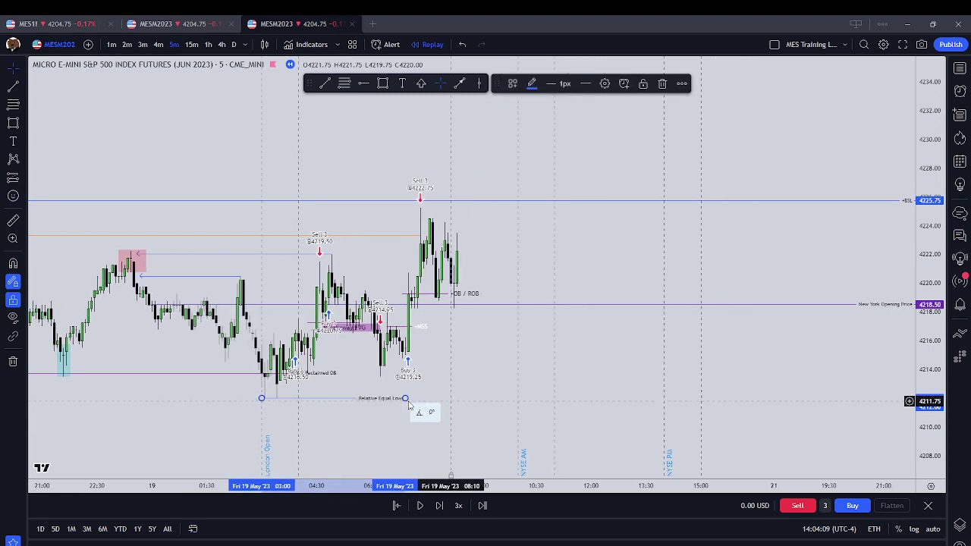
click(405, 399)
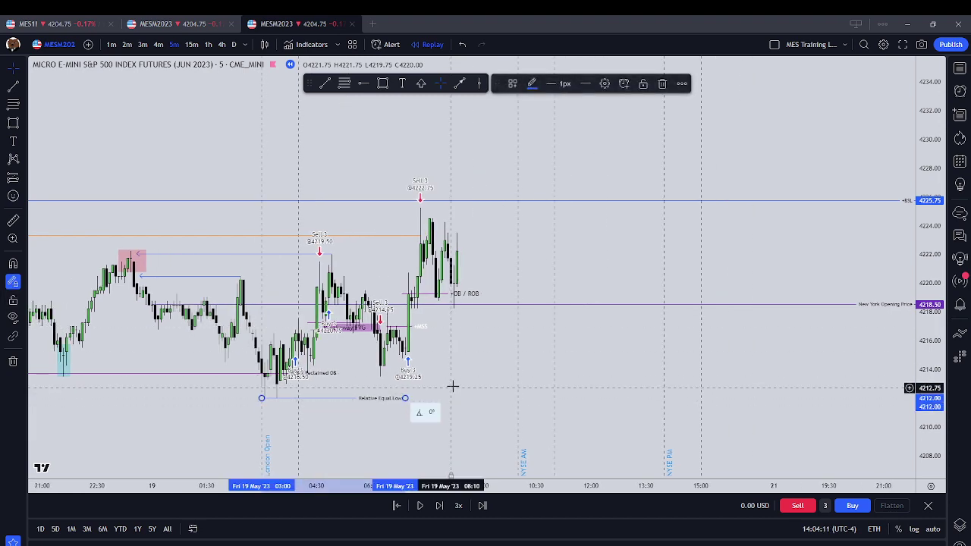
drag(405, 397, 338, 398)
click(196, 355)
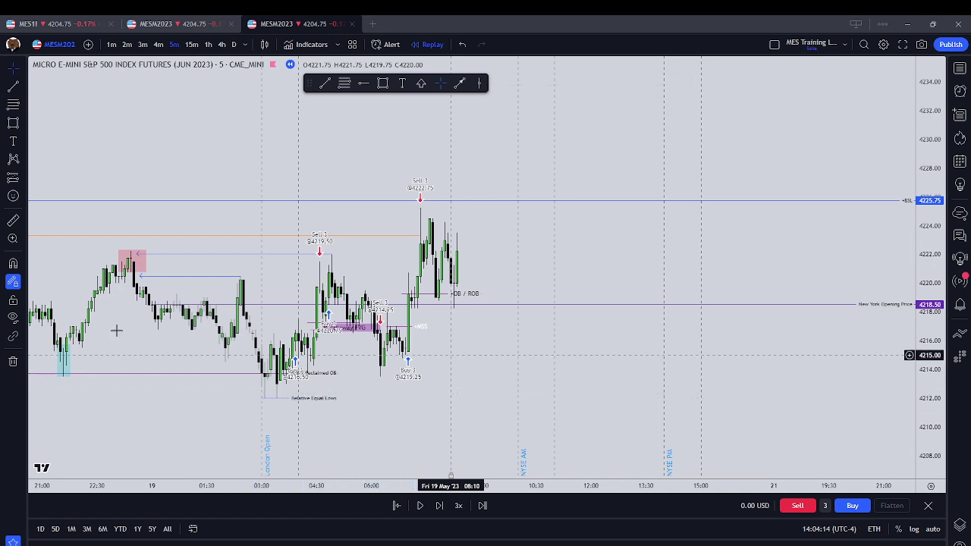
click(9, 303)
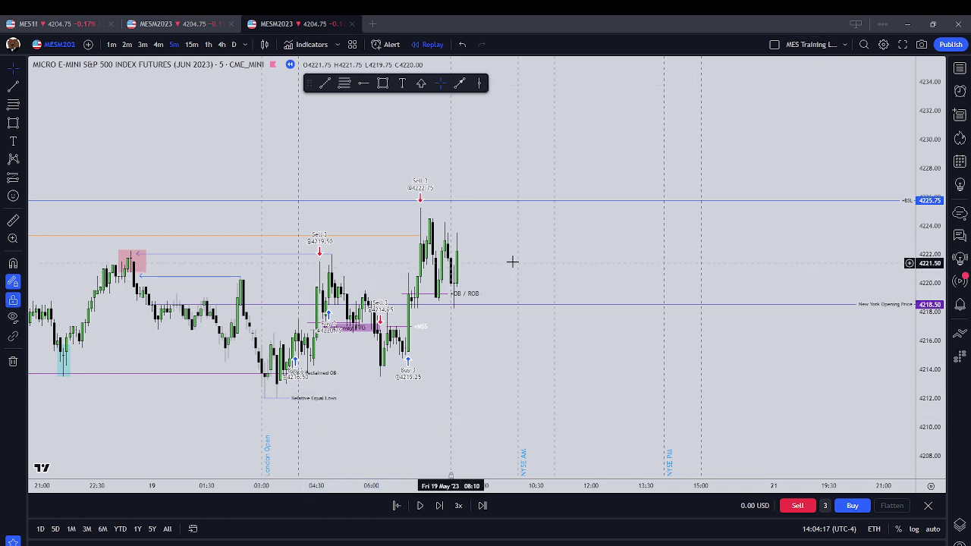
Step: Buy 3 contracts at 4222.25 and advance the replay to the 08:25 candle
click(852, 510)
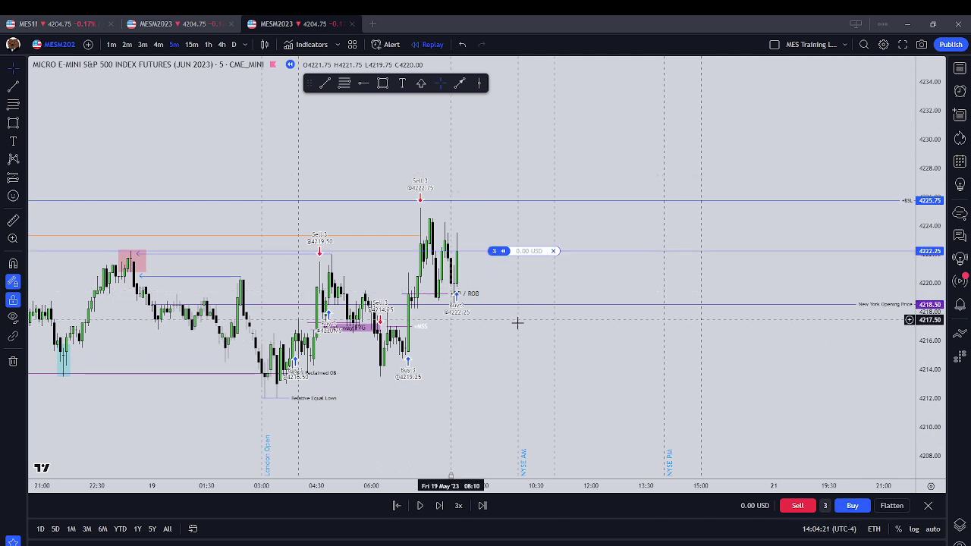
right_click(486, 303)
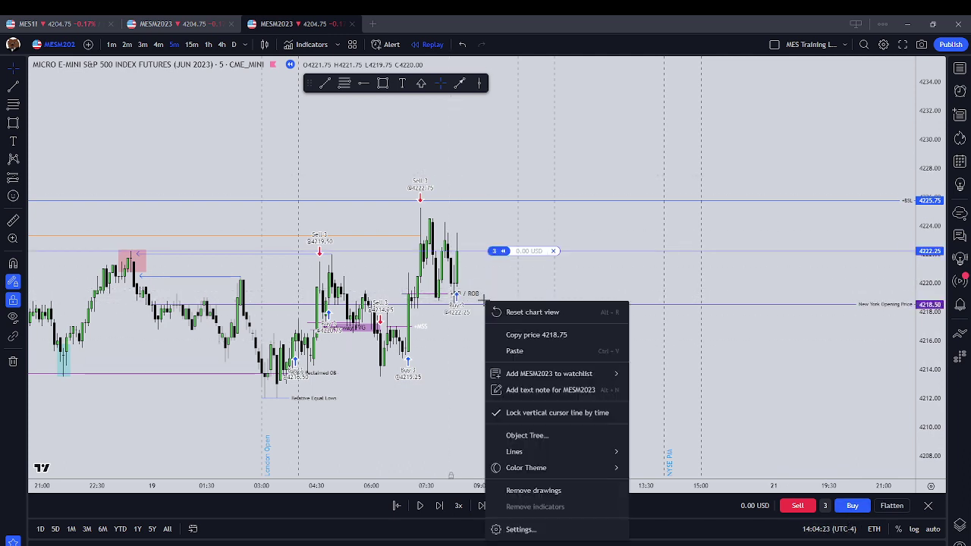
click(485, 292)
click(440, 506)
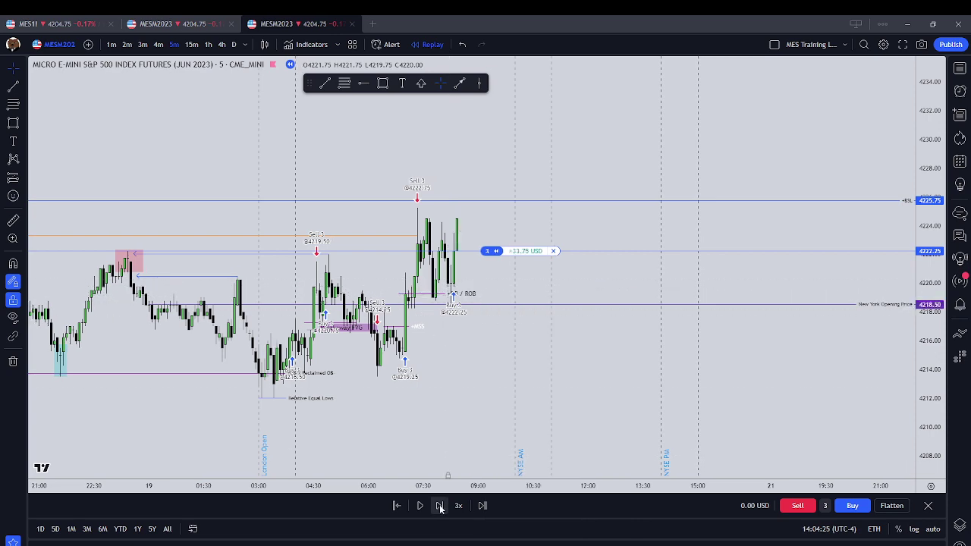
scroll(485, 432, down, 1)
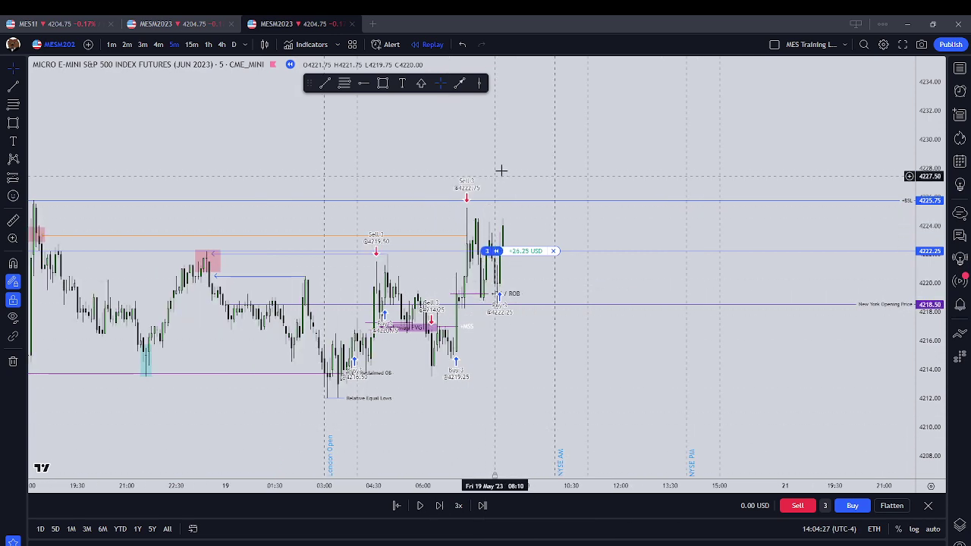
drag(501, 199, 521, 263)
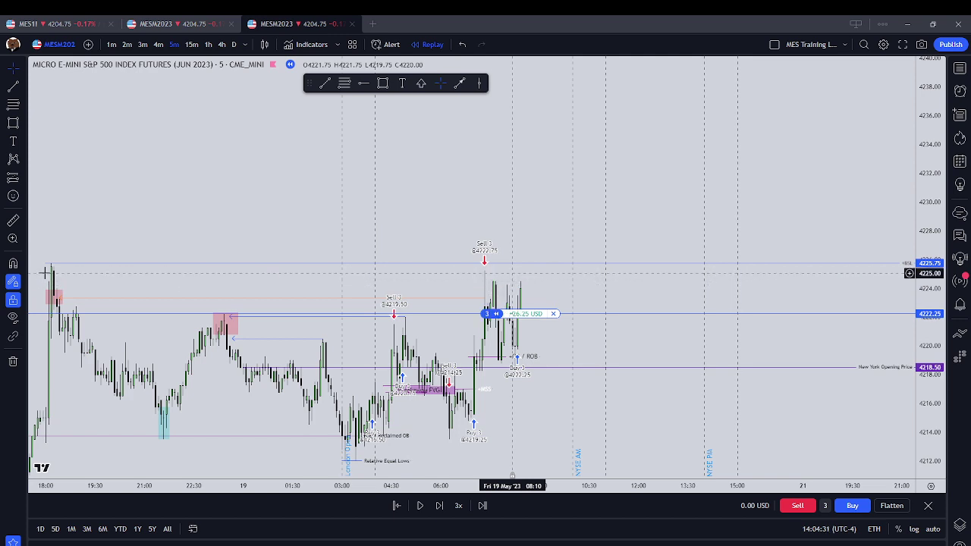
Step: Advance the replay to the 08:55 candle and close the 3-contract long position at 4226.50
click(440, 506)
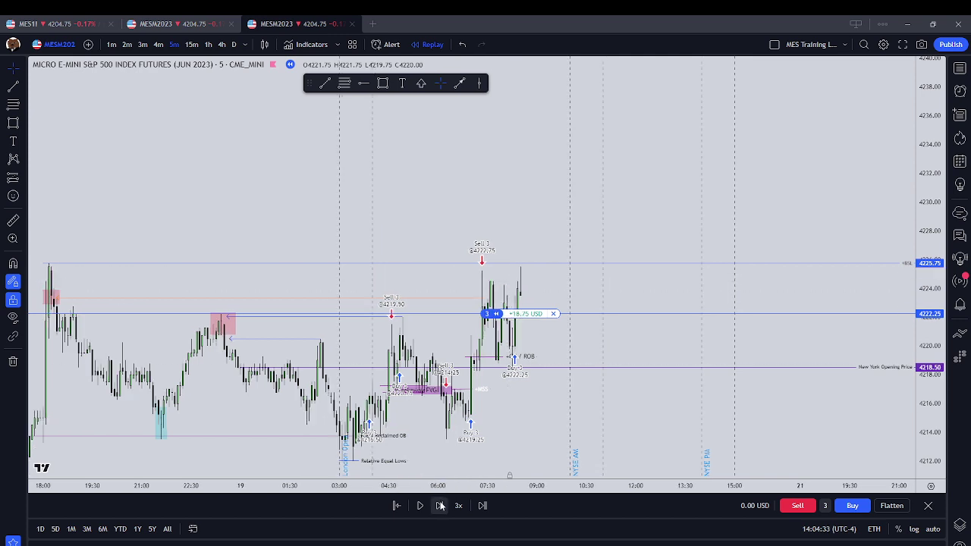
click(440, 505)
click(440, 505)
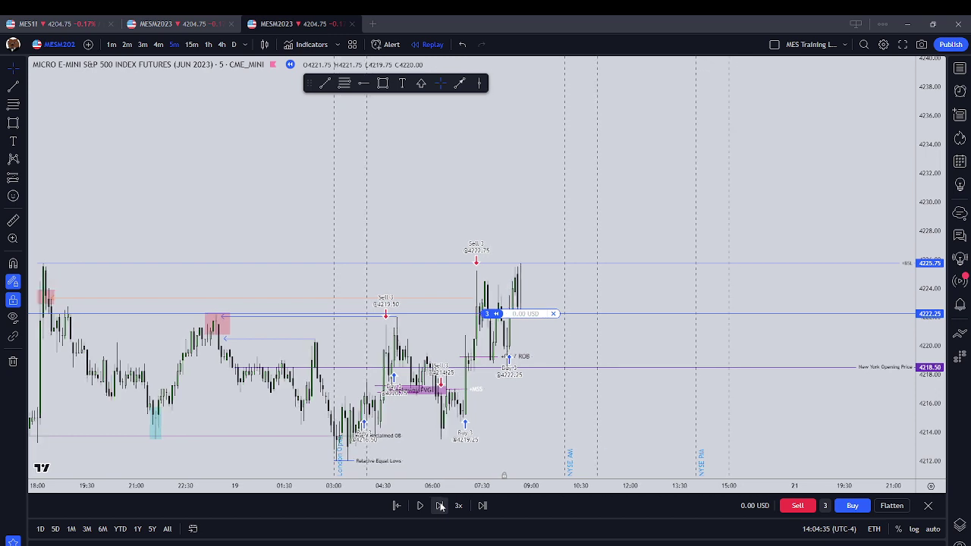
click(440, 505)
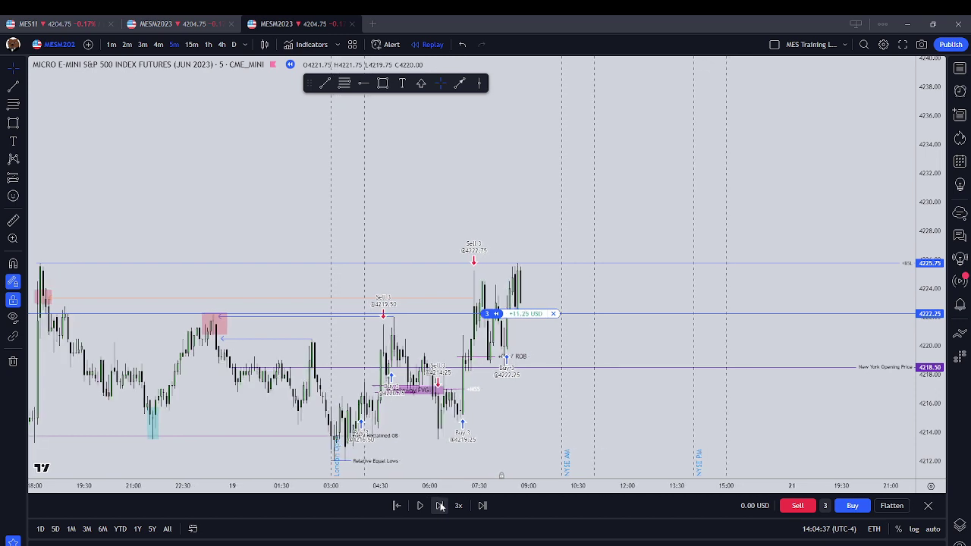
click(440, 505)
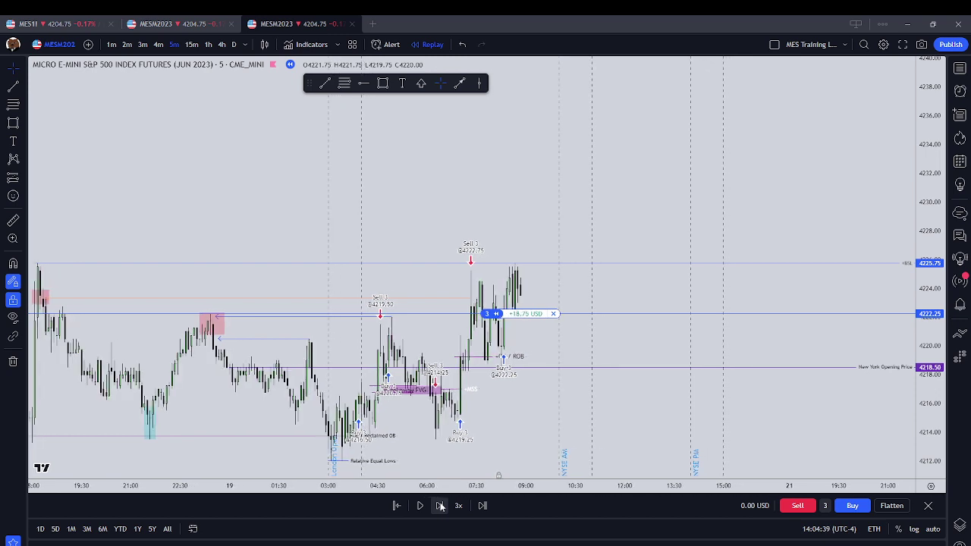
click(440, 505)
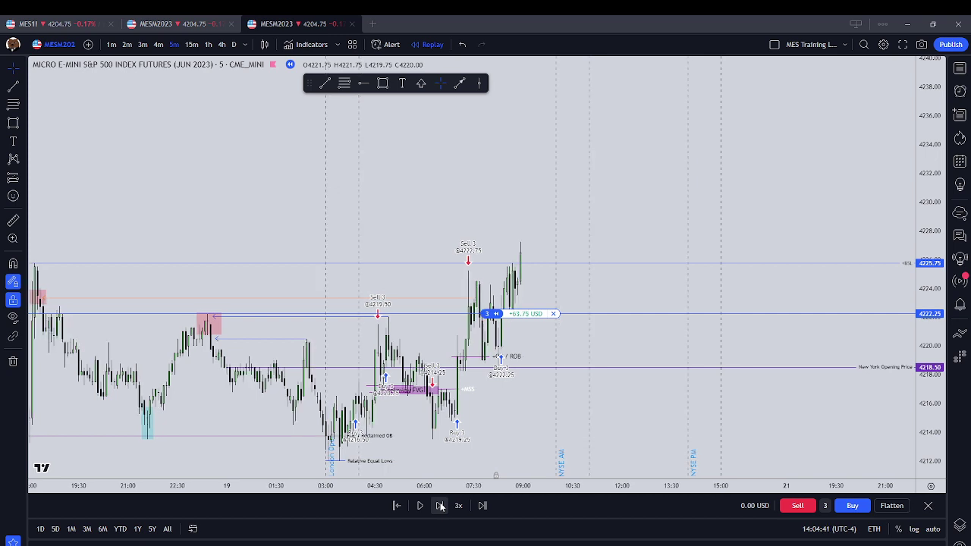
click(553, 313)
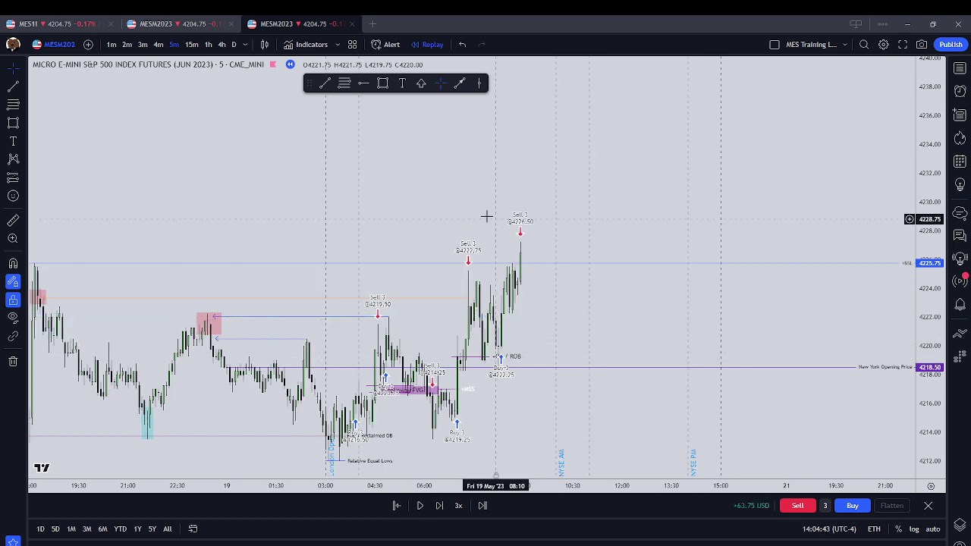
Step: Apply the saved template with a dotted line and the label "+BSL (Taken)" to the +BSL line at 4225.75
scroll(460, 203, up, 1)
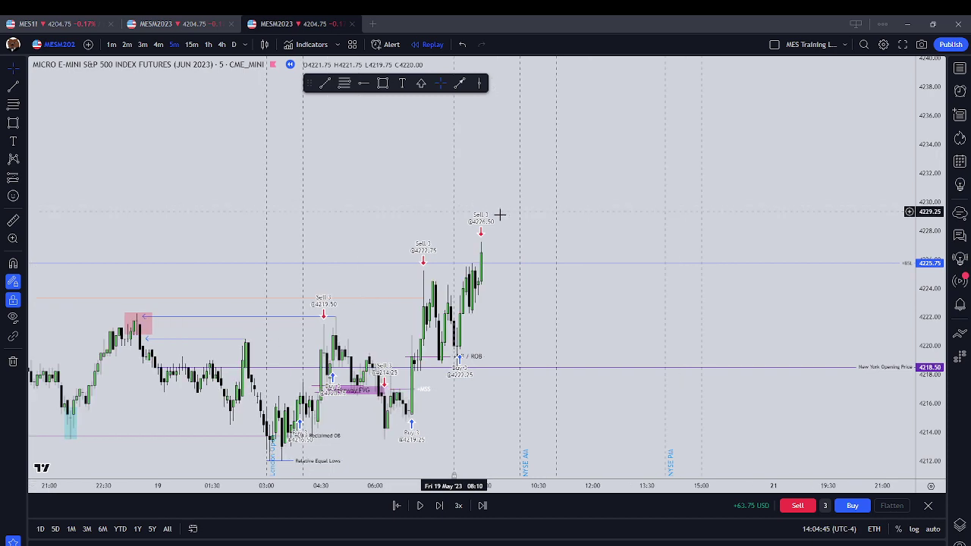
drag(584, 237, 593, 187)
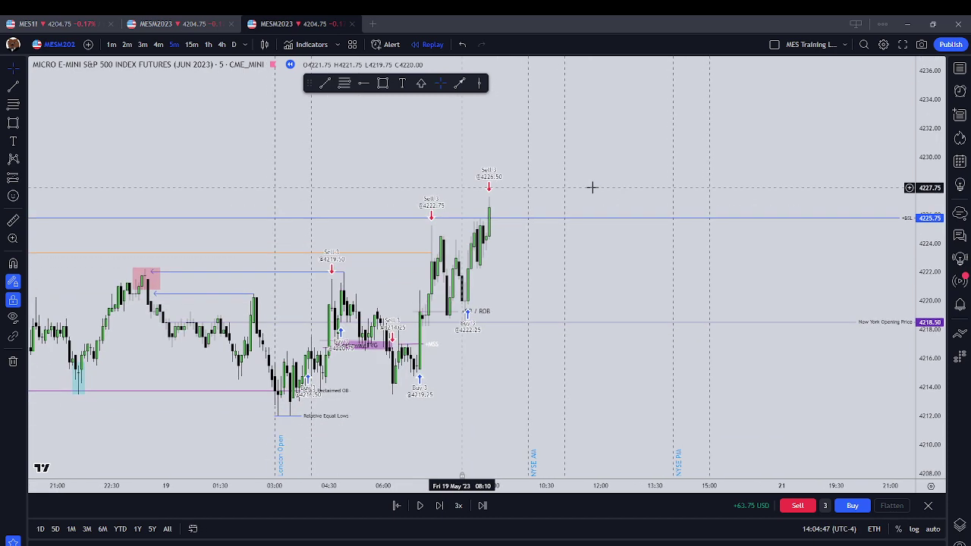
click(755, 219)
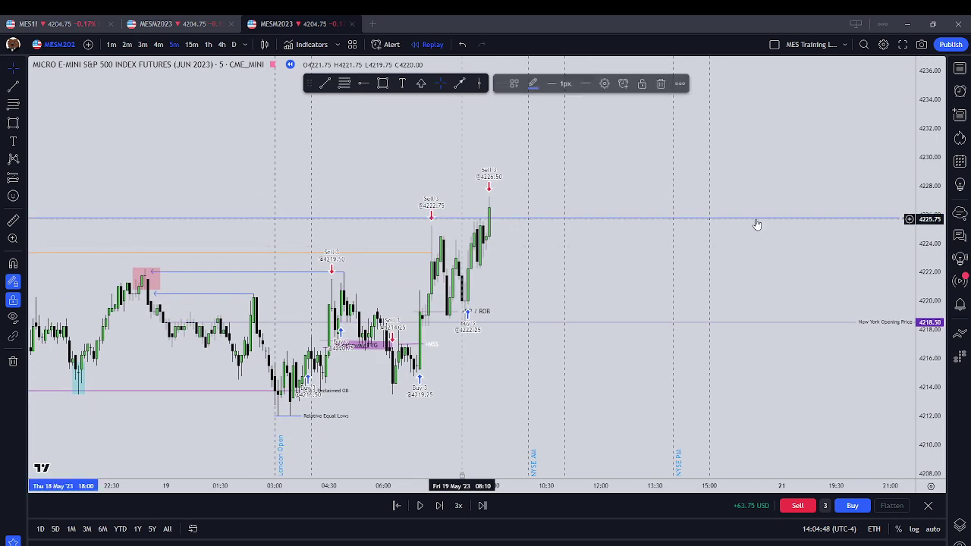
click(512, 83)
click(555, 192)
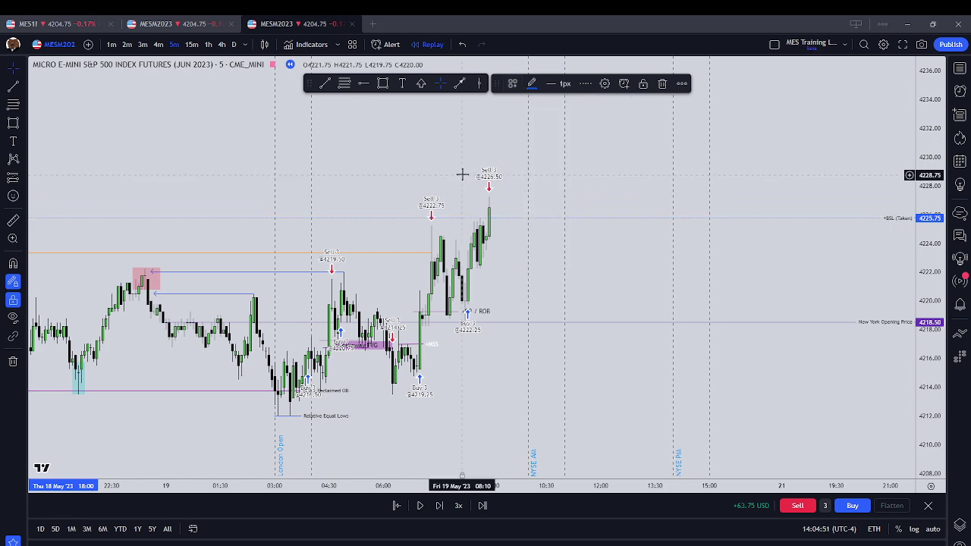
right_click(413, 163)
click(622, 172)
Step: Release the vertical cursor line locked at 08:10 and unlock the NYSE AM vertical line at 10:00
scroll(524, 195, down, 2)
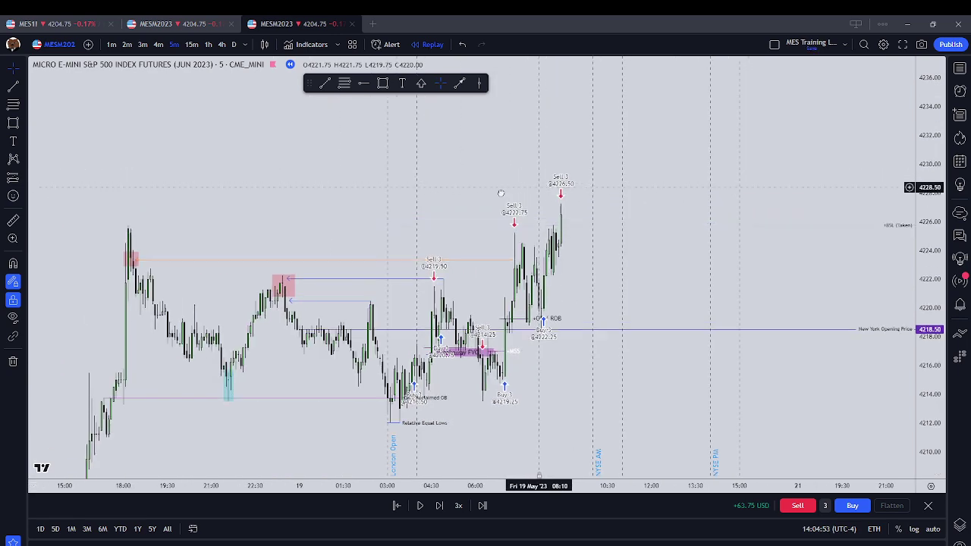
scroll(508, 201, up, 2)
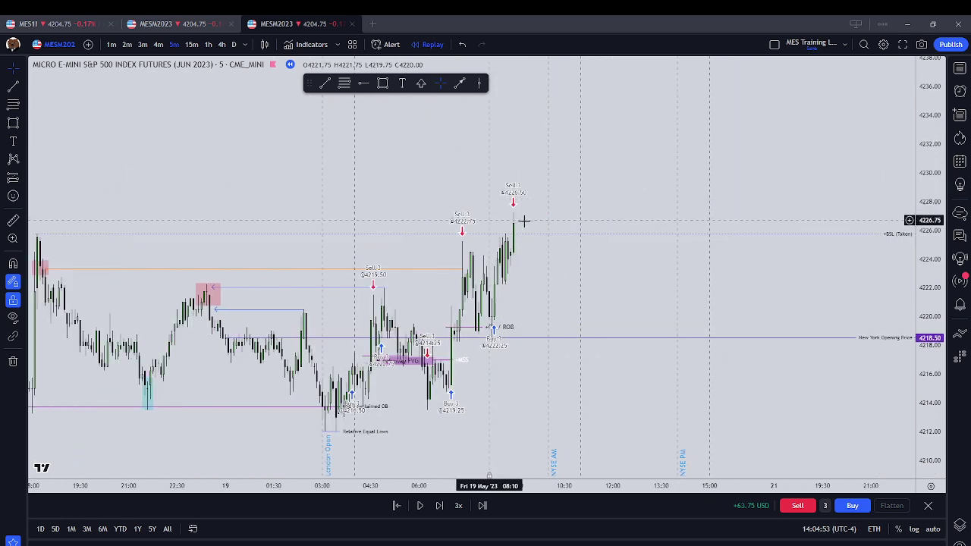
right_click(495, 464)
click(551, 434)
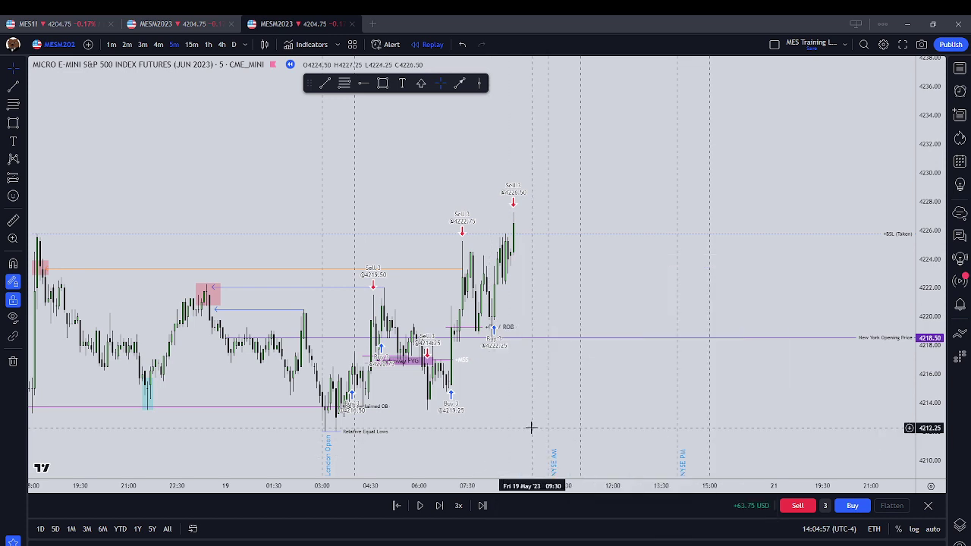
scroll(523, 440, up, 1)
right_click(512, 438)
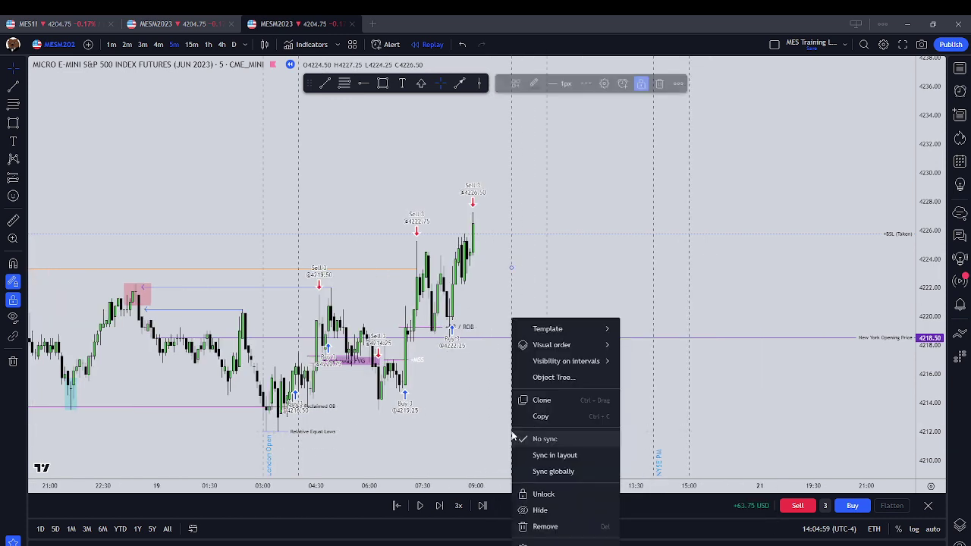
click(544, 494)
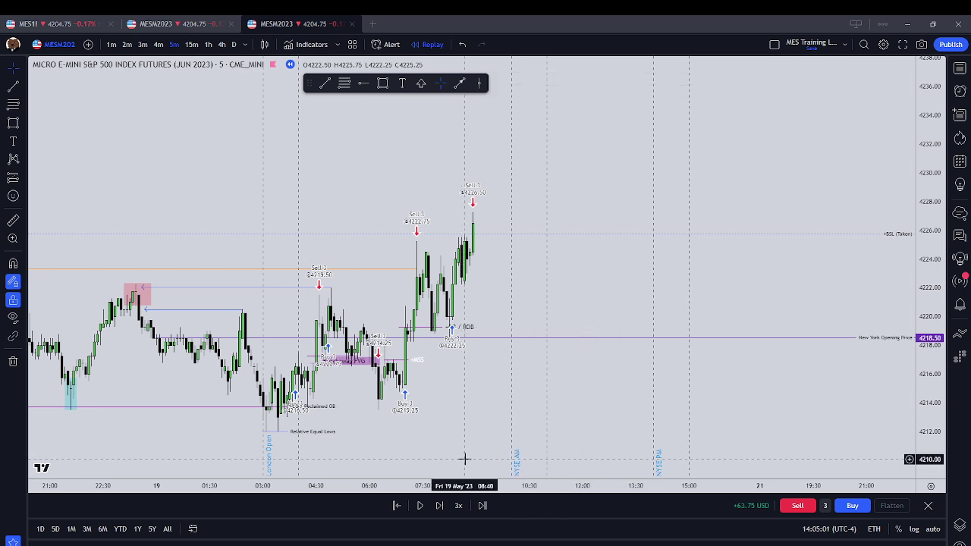
Step: Advance the replay to the 09:30 candle
click(439, 506)
click(439, 506)
click(438, 506)
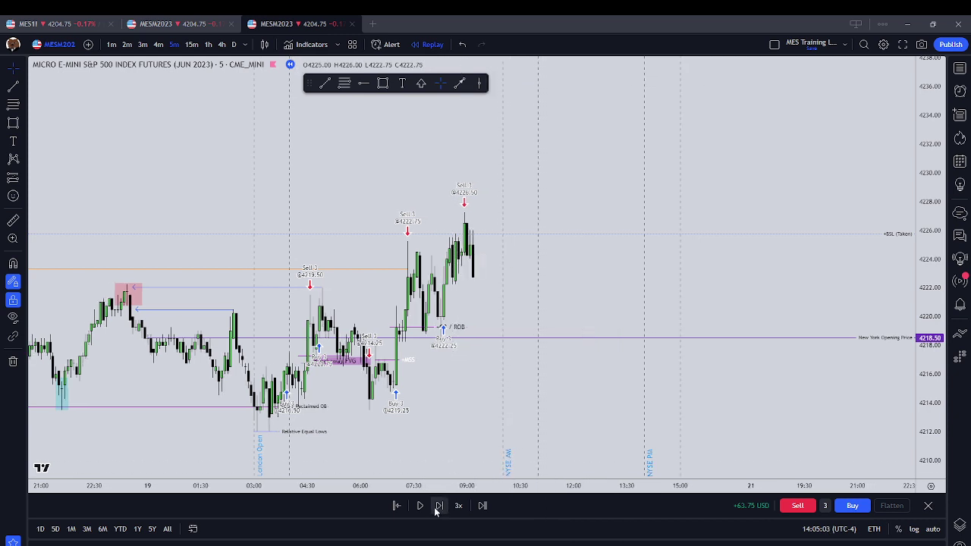
click(438, 506)
click(438, 506)
click(438, 506)
click(439, 506)
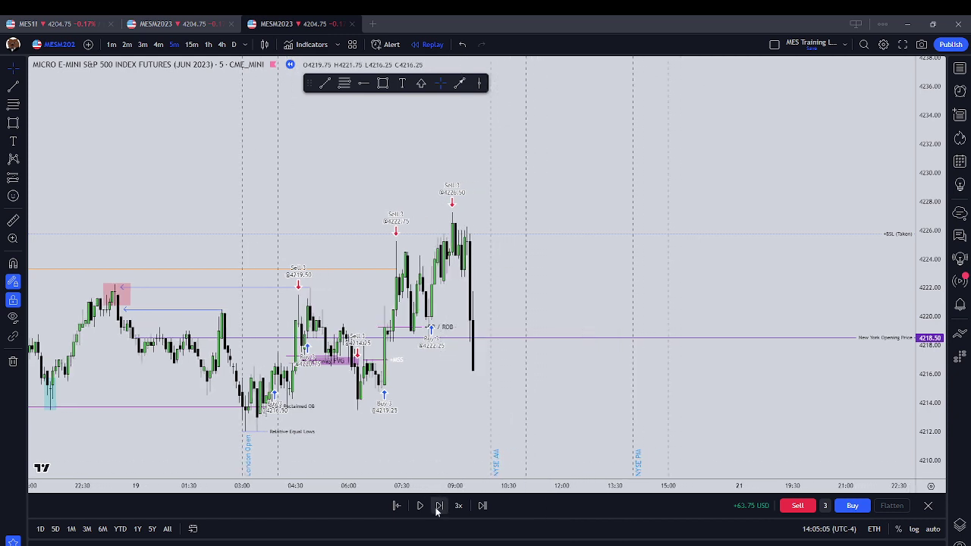
click(439, 506)
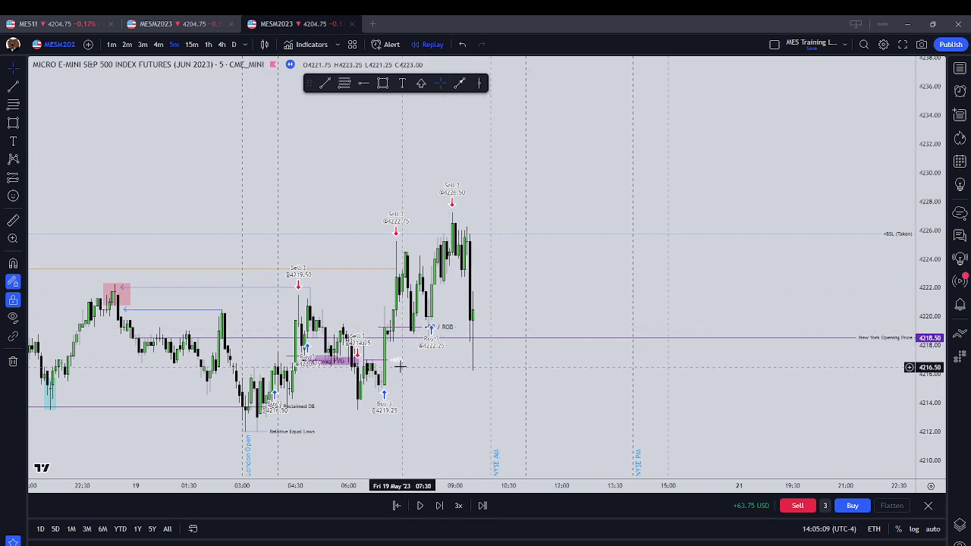
Step: With all drawings unlocked, extend the +MSS line at 4217.00 to 10:00 and relabel it "+MSS / +BB"
drag(407, 360, 414, 360)
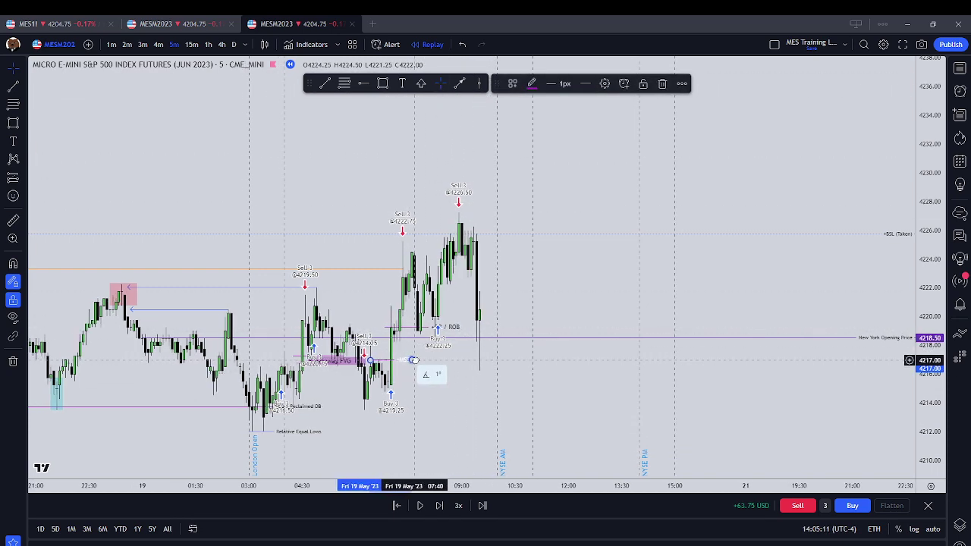
click(414, 360)
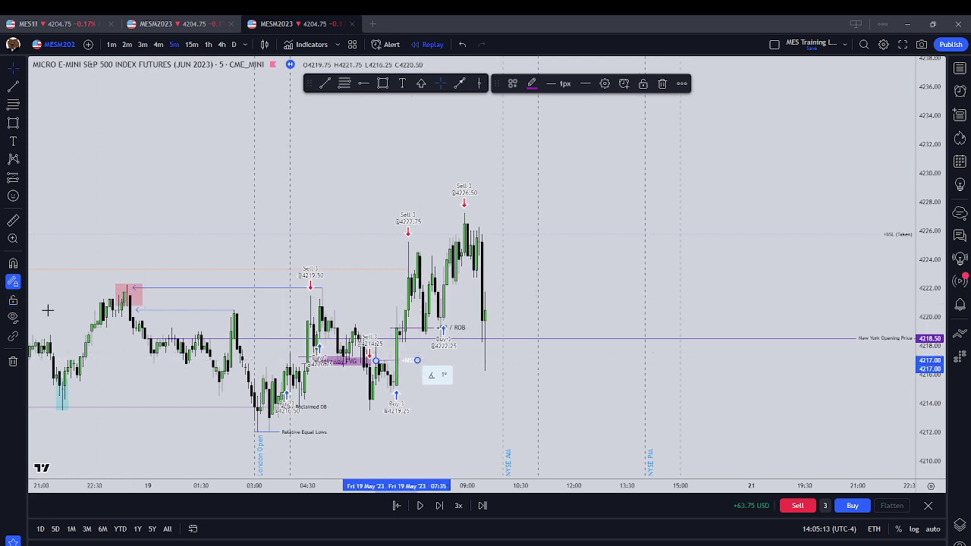
drag(417, 361, 503, 362)
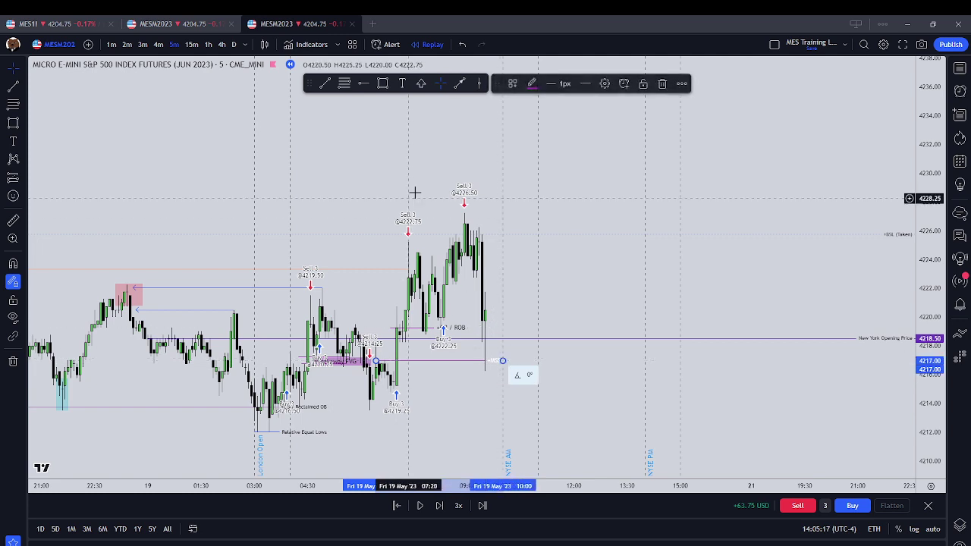
click(604, 84)
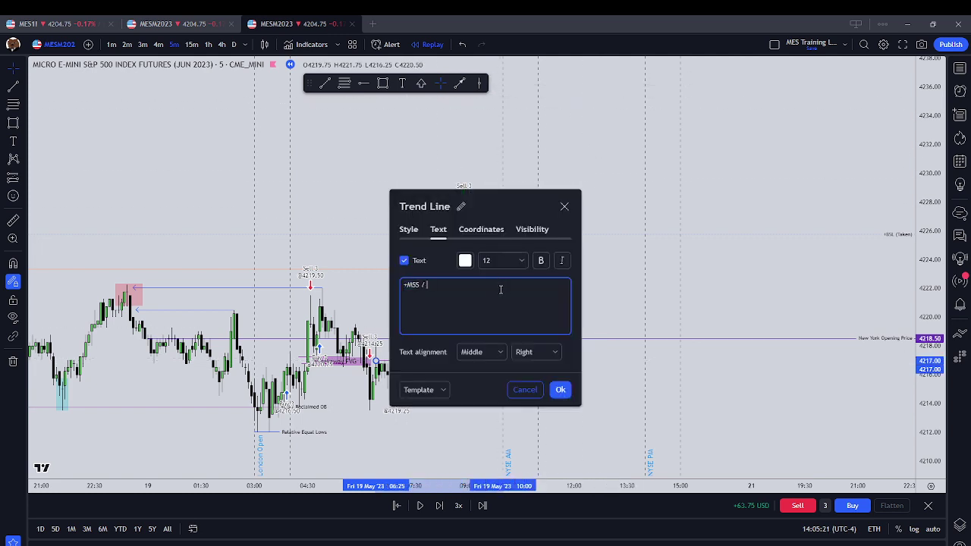
click(559, 390)
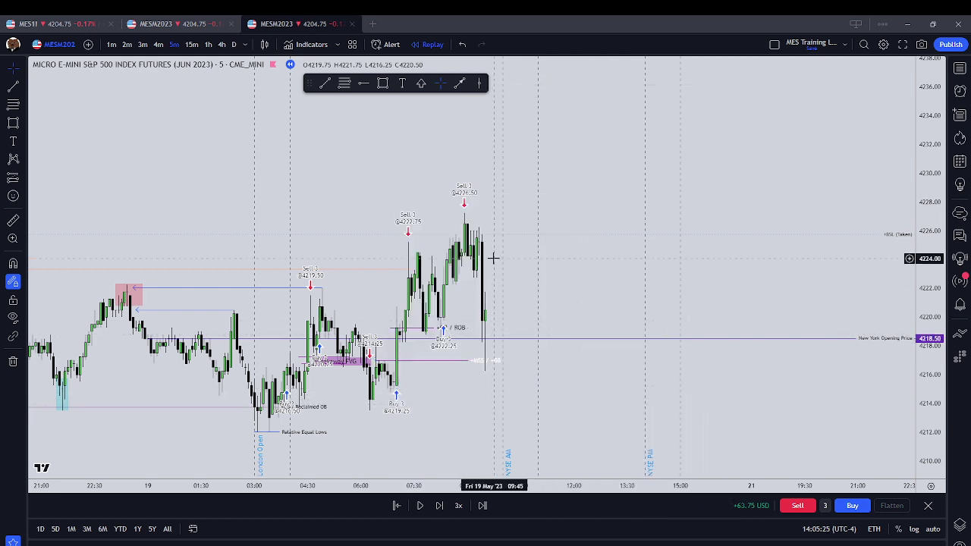
Step: Advance the replay to the 09:40 candle and draw a red rectangle from 4224.25 to 4223.50, ending at about 10:00
click(440, 505)
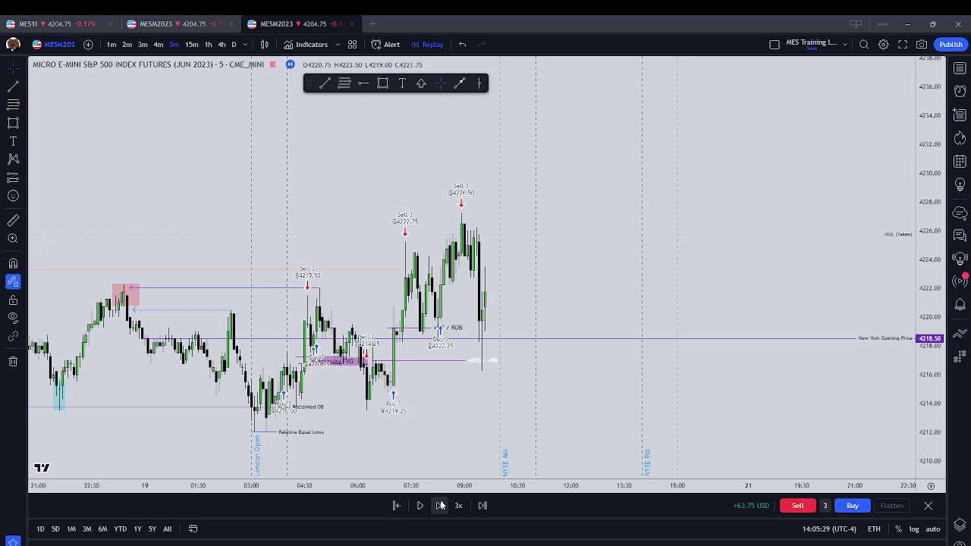
click(440, 505)
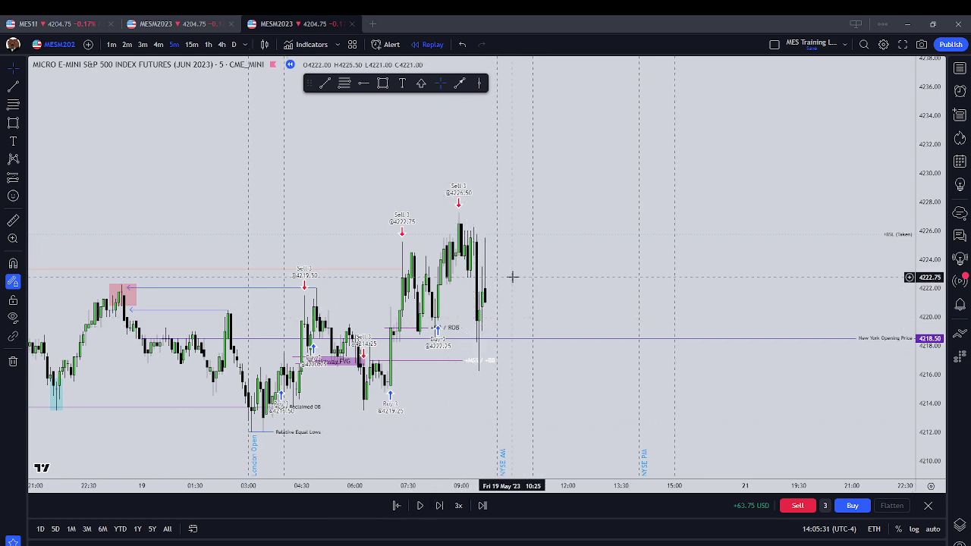
key(alt+shift+r)
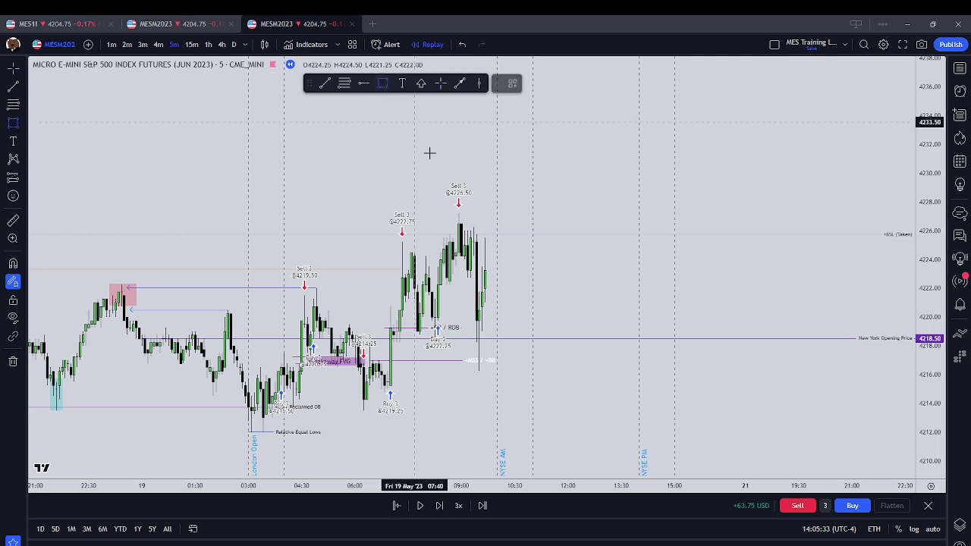
drag(473, 257, 500, 267)
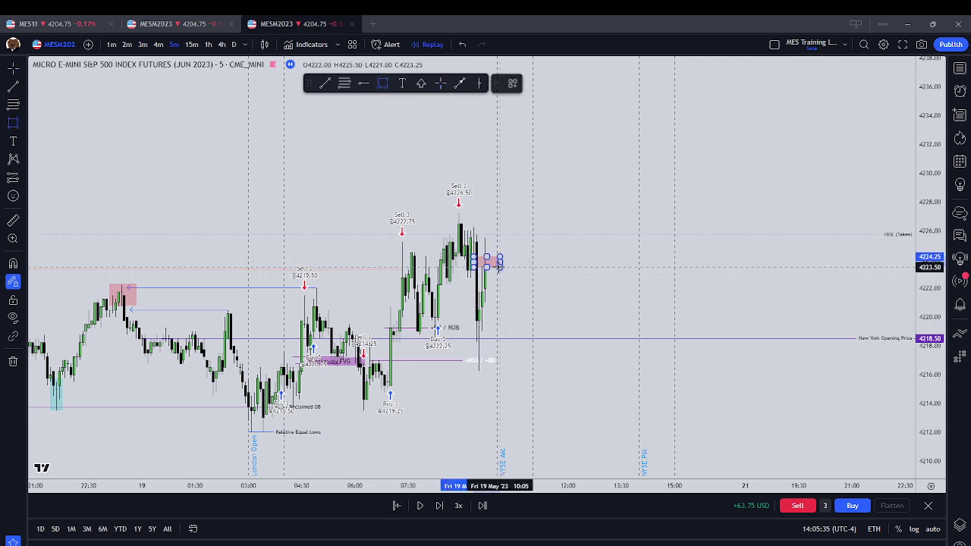
click(572, 187)
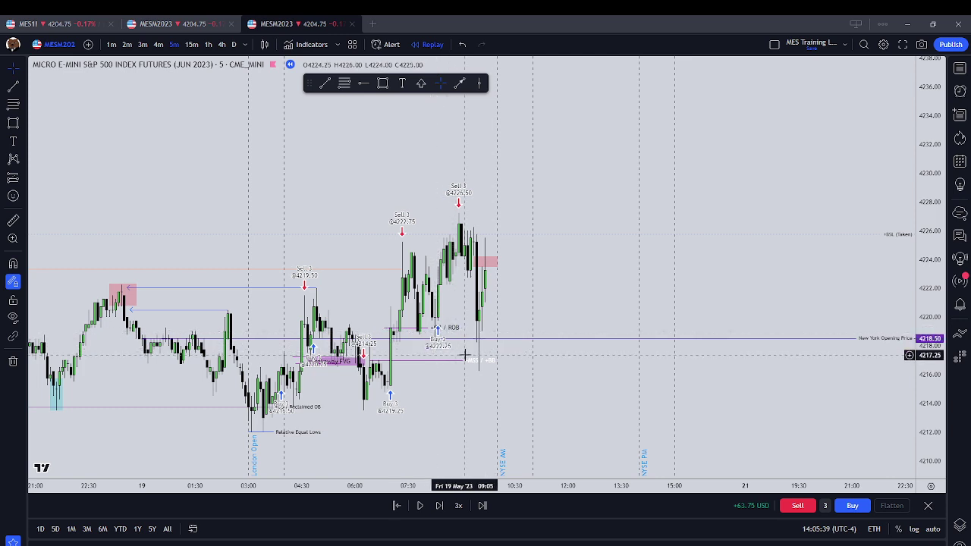
Step: Draw a teal-filled rectangle from 4217.00 to 4216.25 between 06:20 and 09:50 and label it "+Breaker"
click(387, 361)
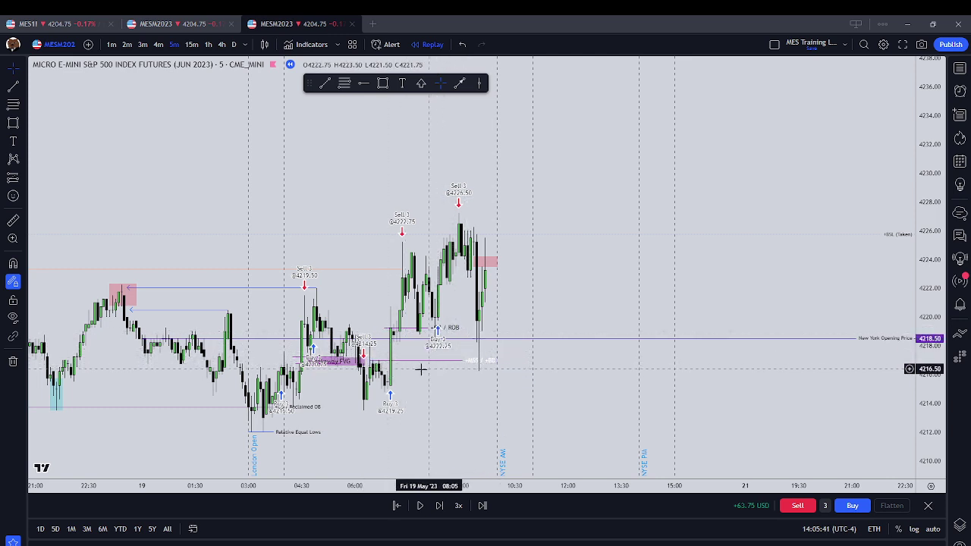
click(382, 82)
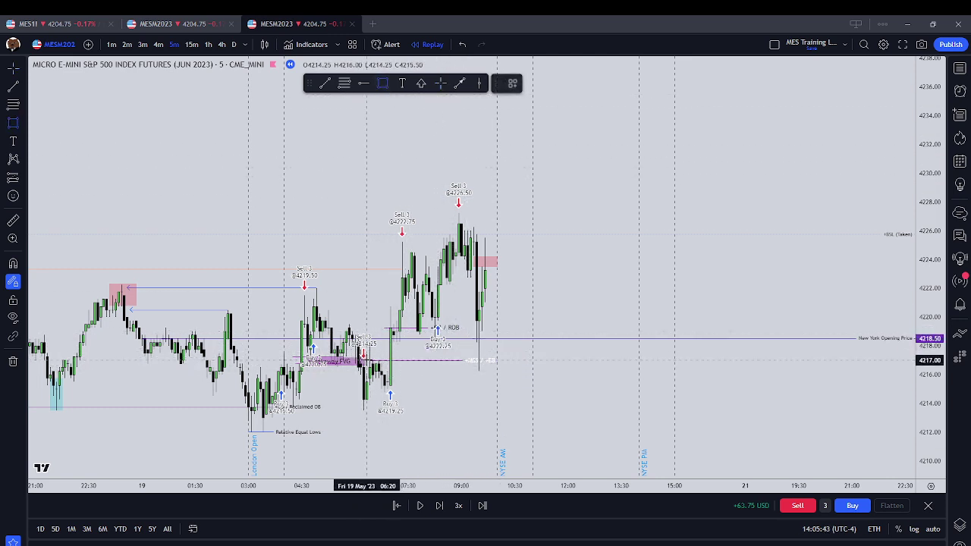
drag(365, 361, 491, 372)
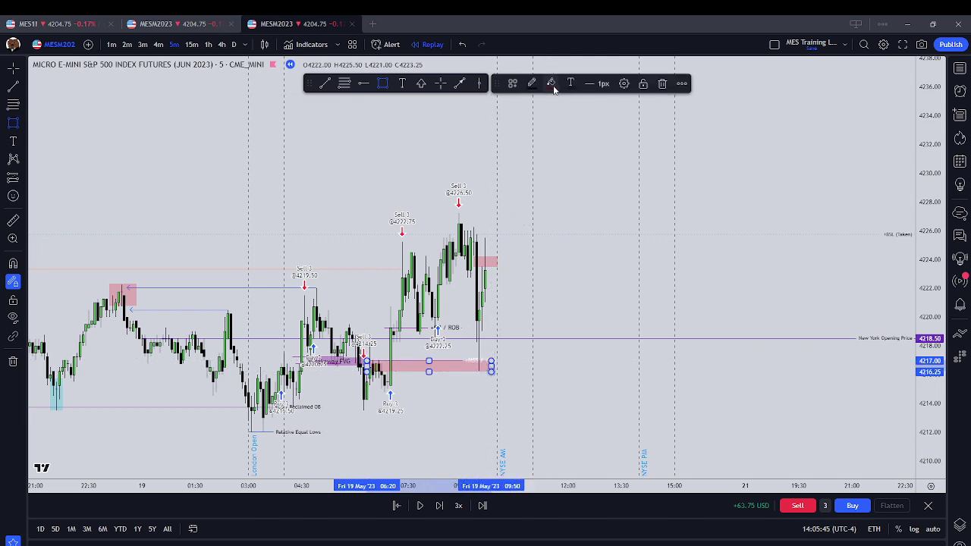
click(552, 85)
click(607, 120)
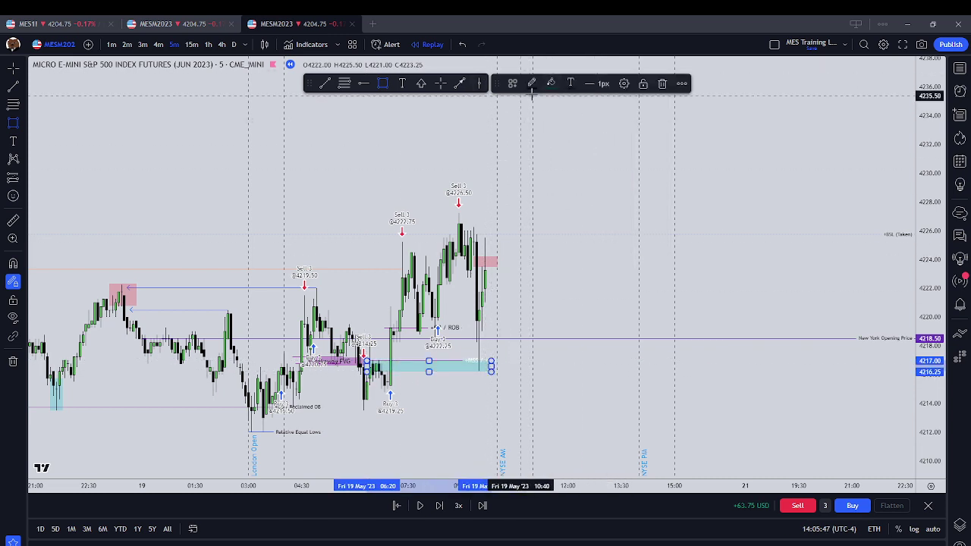
click(570, 82)
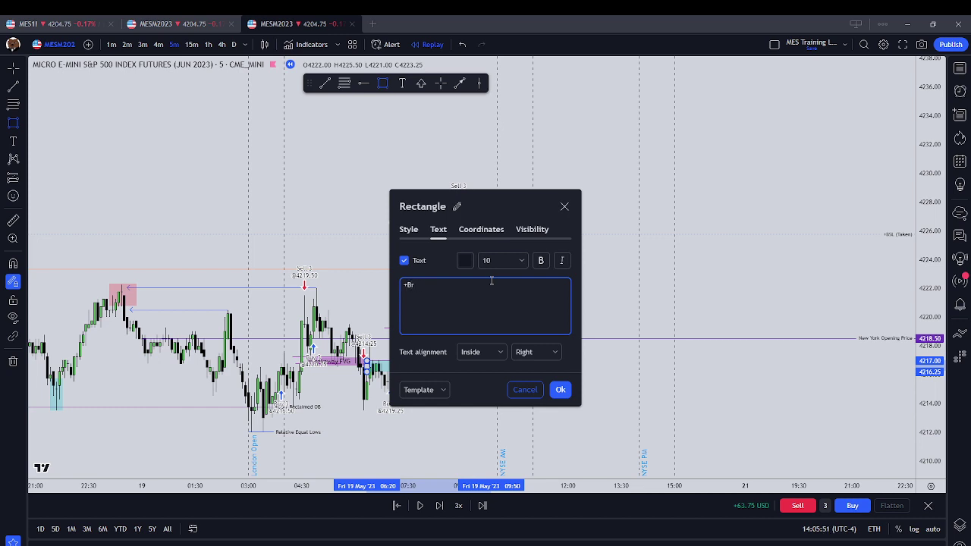
click(558, 390)
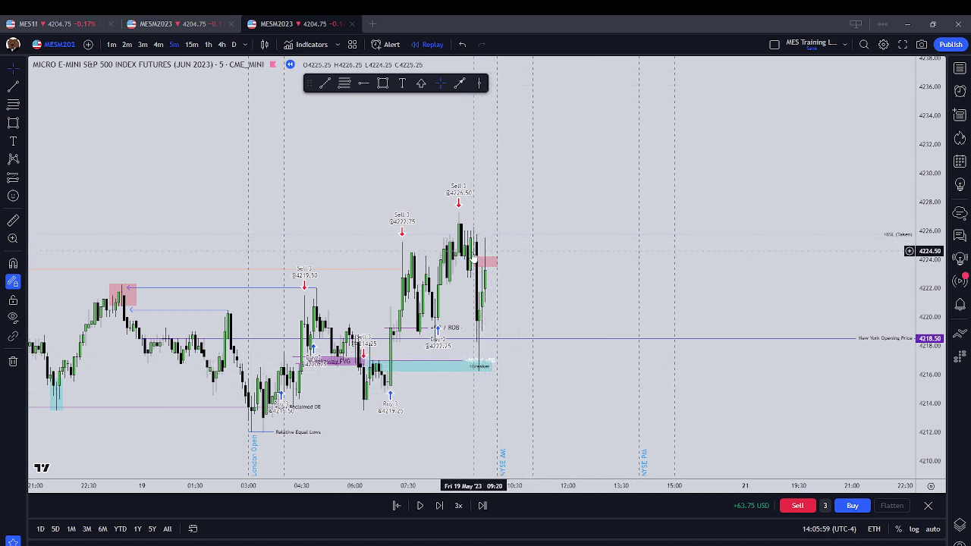
Step: Advance the replay to the 10:05 candle
click(439, 506)
click(439, 512)
click(439, 512)
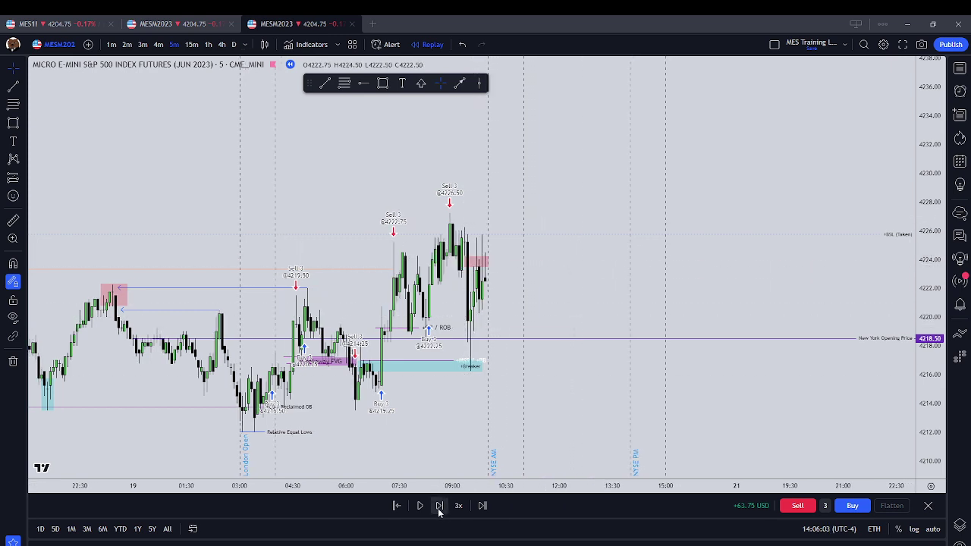
click(438, 512)
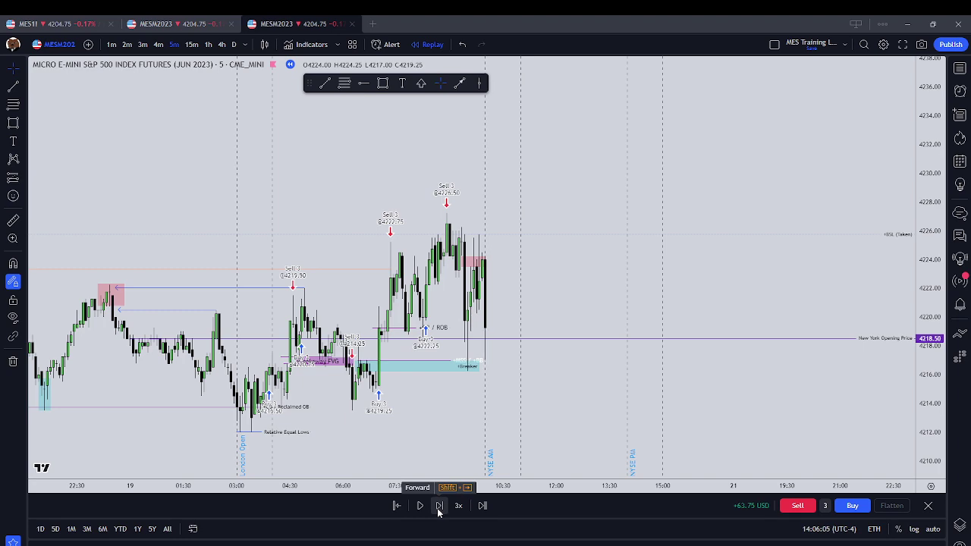
click(438, 512)
Step: Switch the chart to the 3-minute timeframe, framing the price action around the +Breaker zone
scroll(531, 412, up, 4)
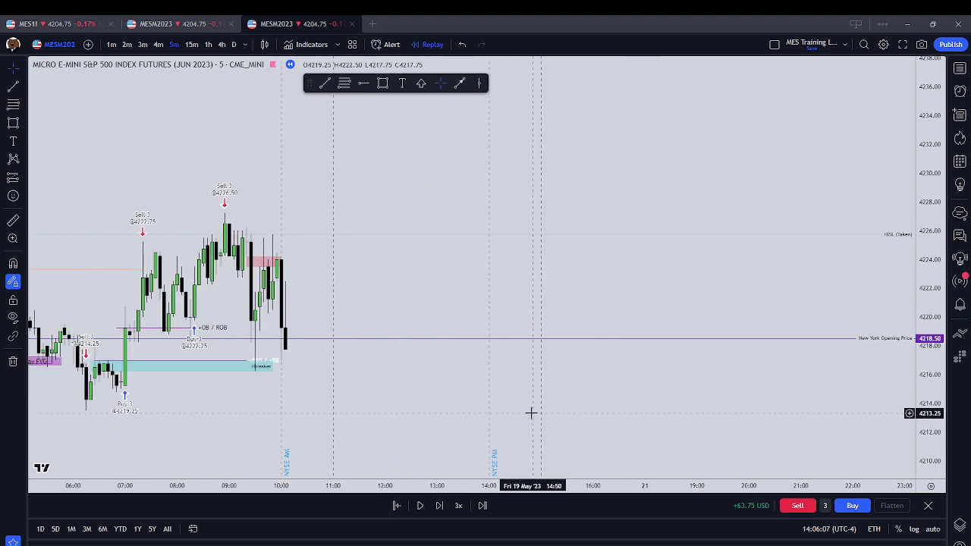
drag(379, 412, 566, 388)
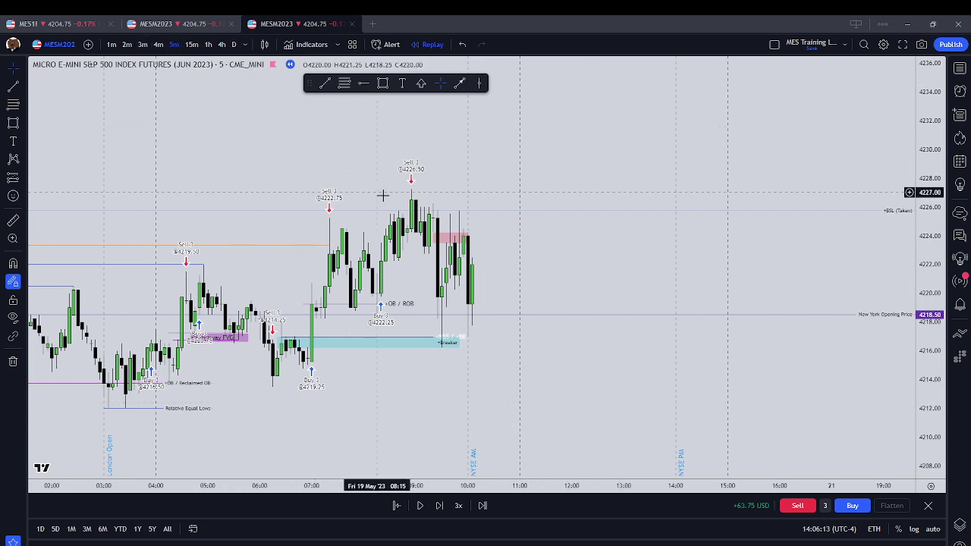
click(141, 44)
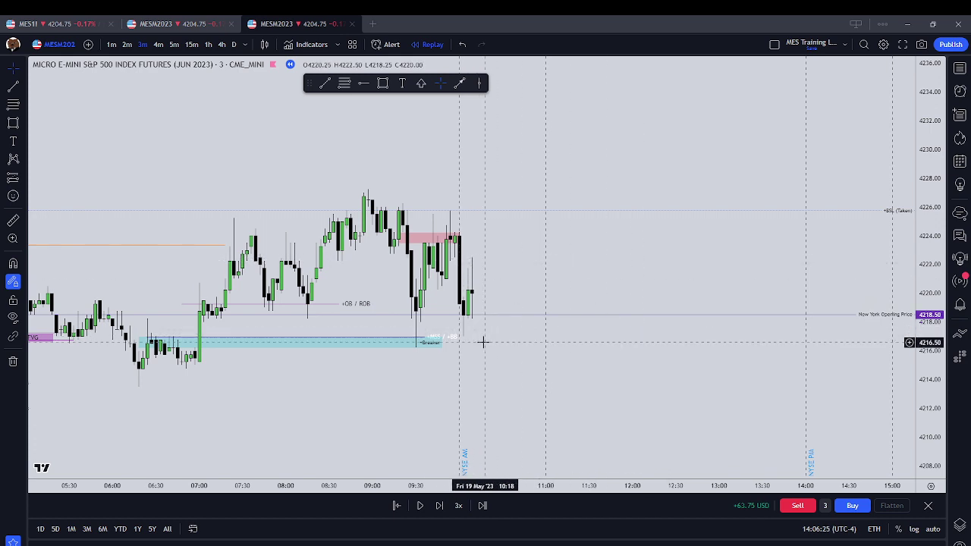
drag(527, 390, 513, 349)
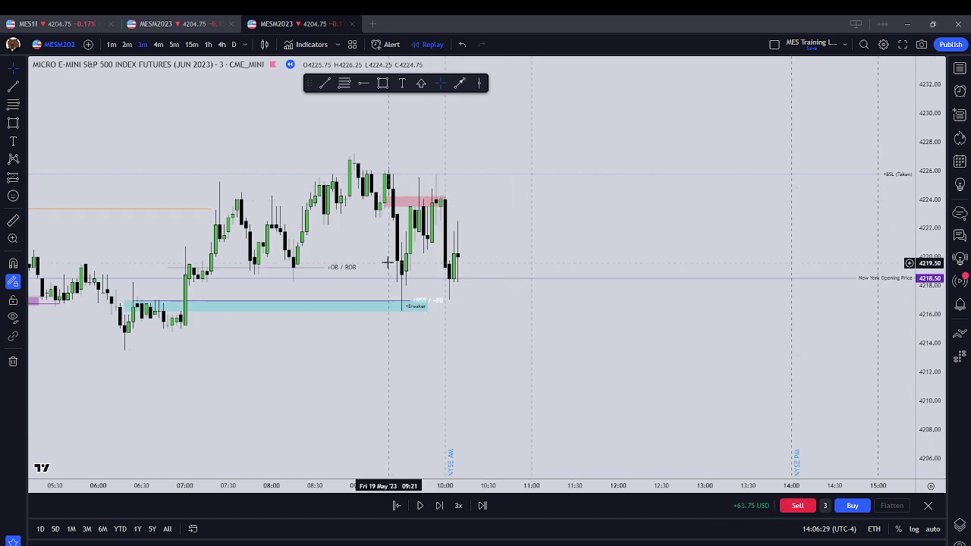
scroll(468, 252, down, 3)
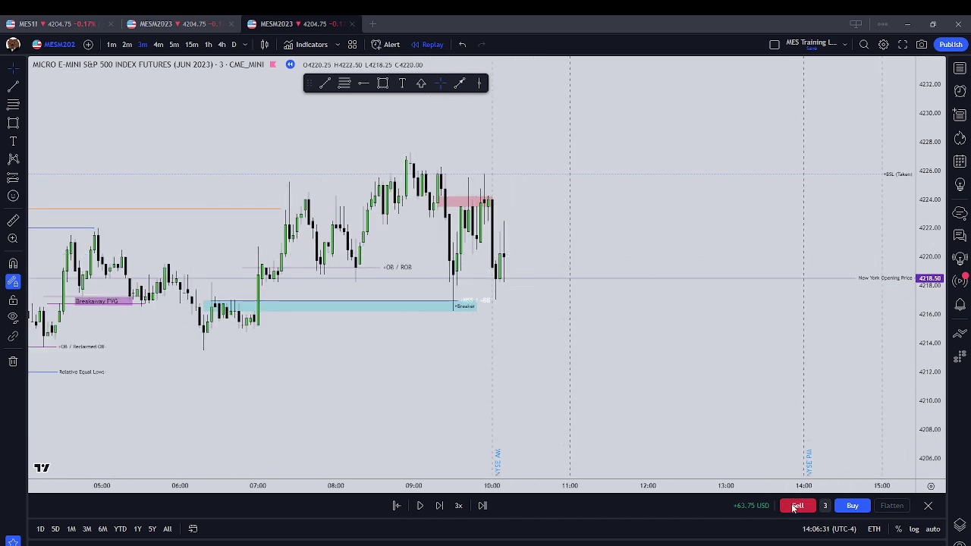
Step: Open a short position of 6 contracts at 4220.00 with two 3-contract sell orders and advance the replay to the 10:12 candle
click(794, 506)
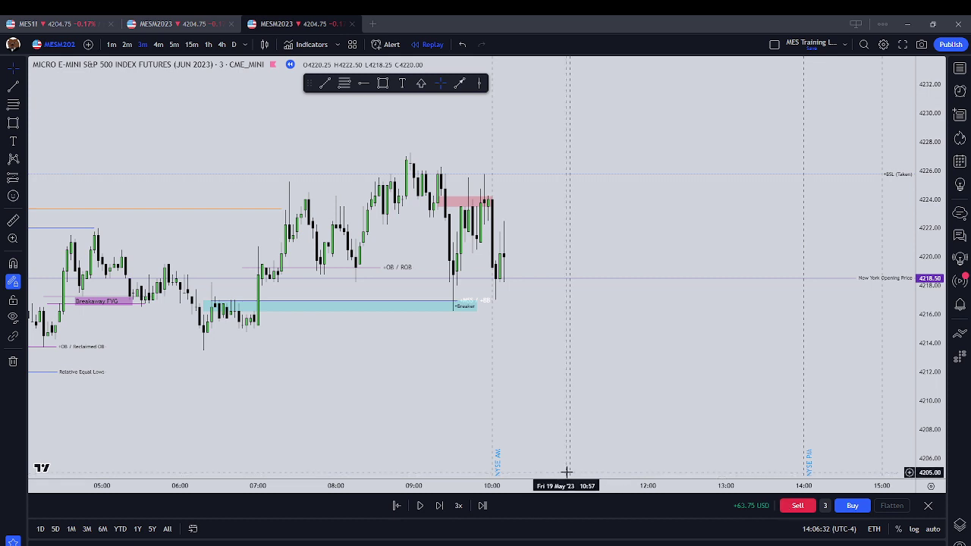
click(439, 506)
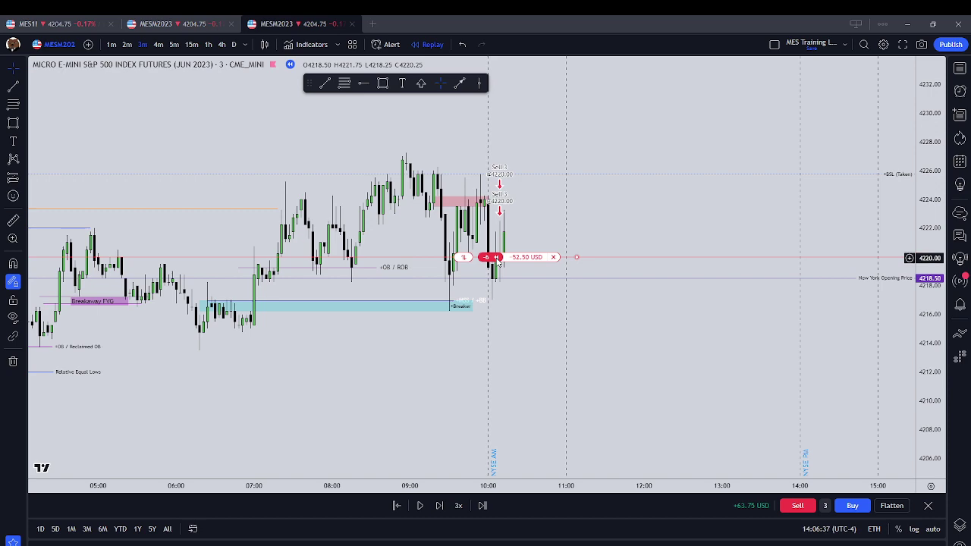
drag(577, 412, 500, 418)
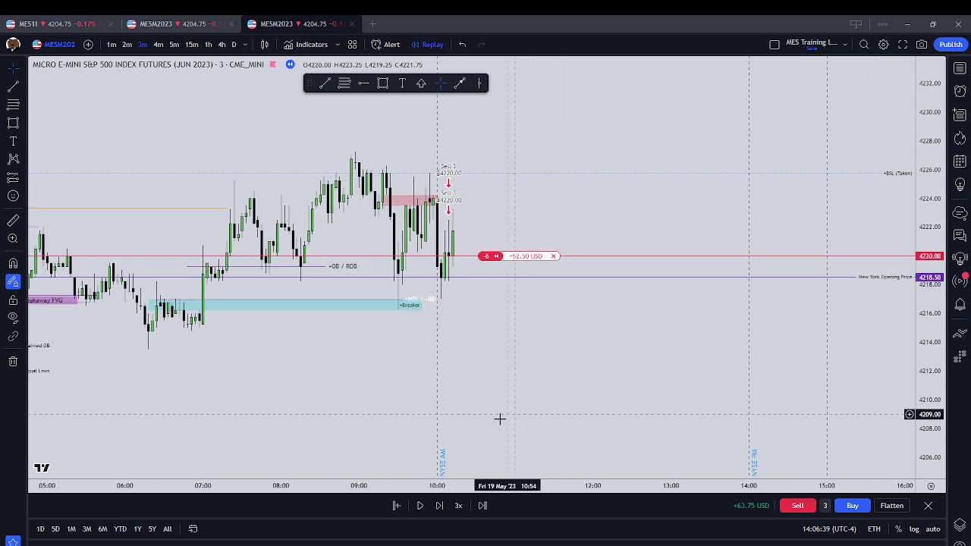
Step: Advance the replay candle by candle to the 11:09 candle, keeping the short position open
click(439, 506)
click(439, 506)
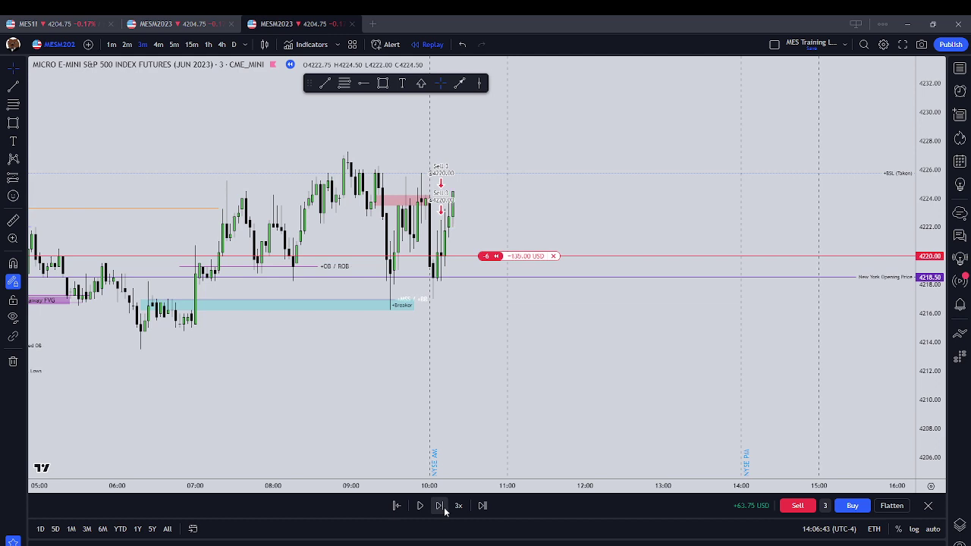
click(443, 508)
click(443, 508)
click(443, 507)
click(444, 508)
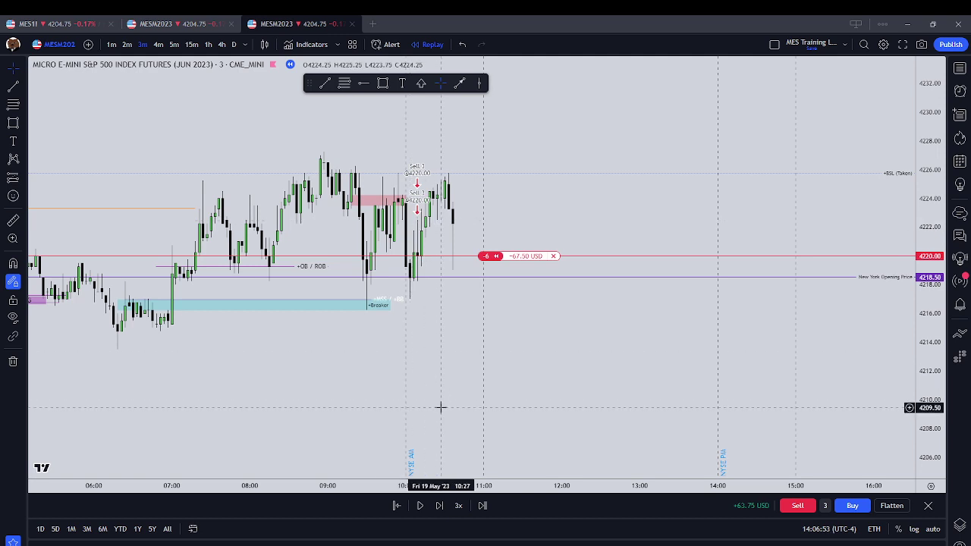
click(438, 506)
click(438, 506)
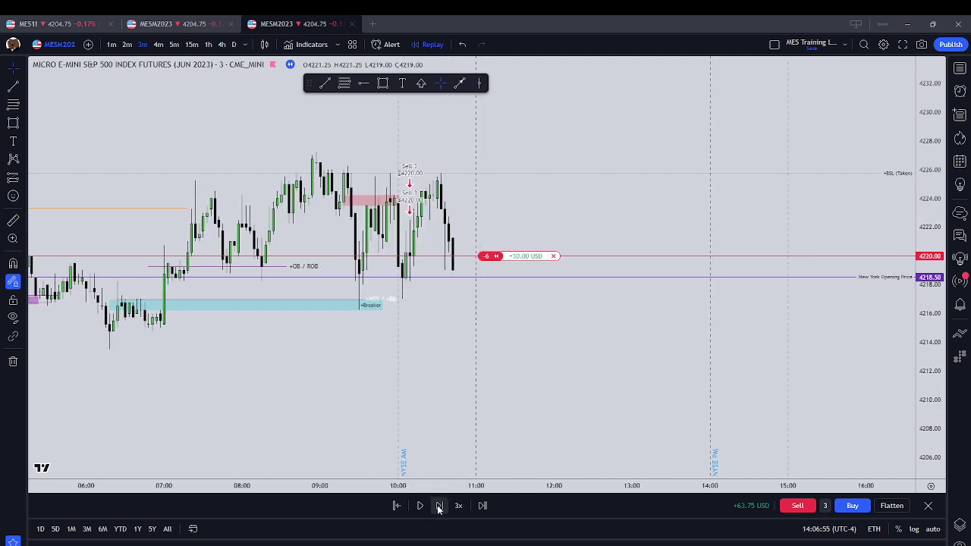
click(439, 506)
click(439, 506)
click(439, 506)
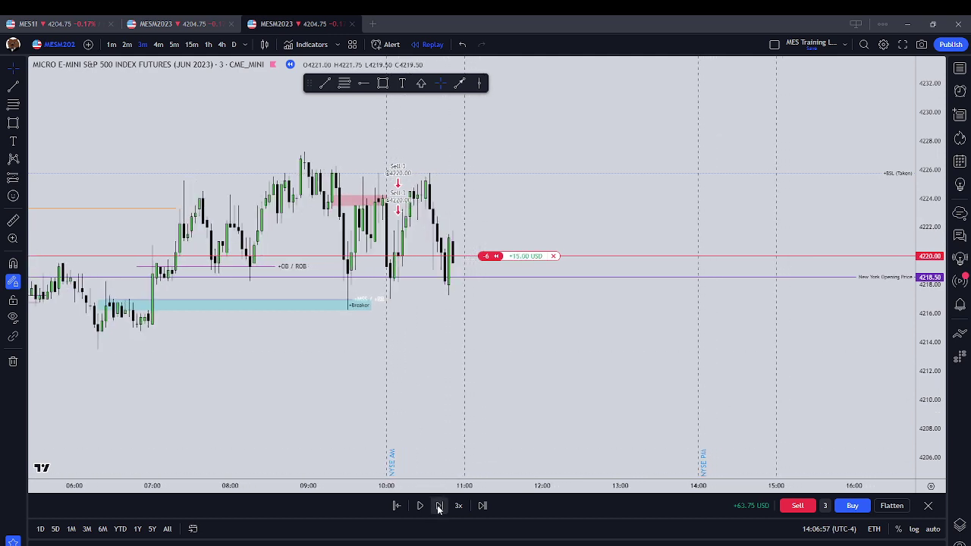
click(439, 506)
click(439, 506)
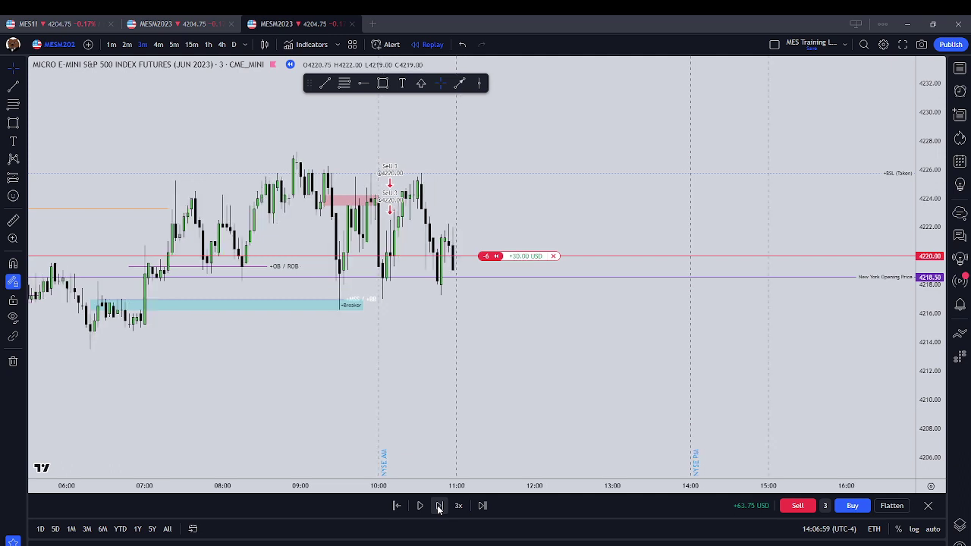
click(439, 506)
click(439, 506)
click(439, 506)
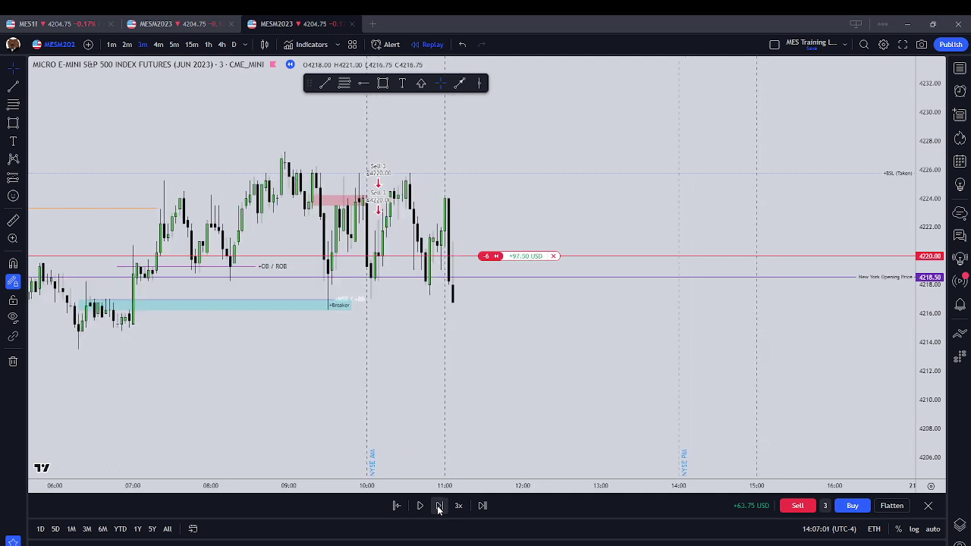
click(438, 506)
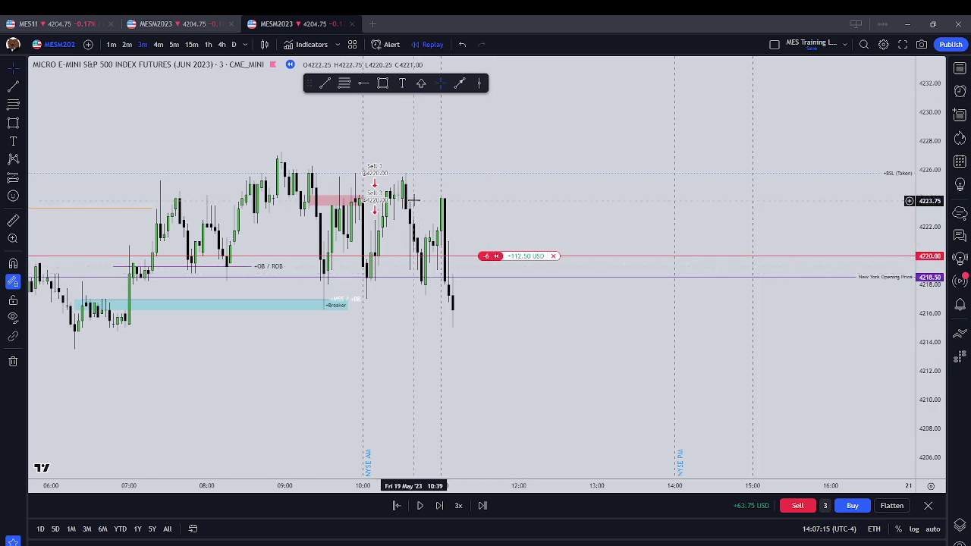
Step: Draw a rectangle over the late-morning decline and place it from 4223.25 to 4222.50, between about 10:33 and 11:09
scroll(413, 200, down, 1)
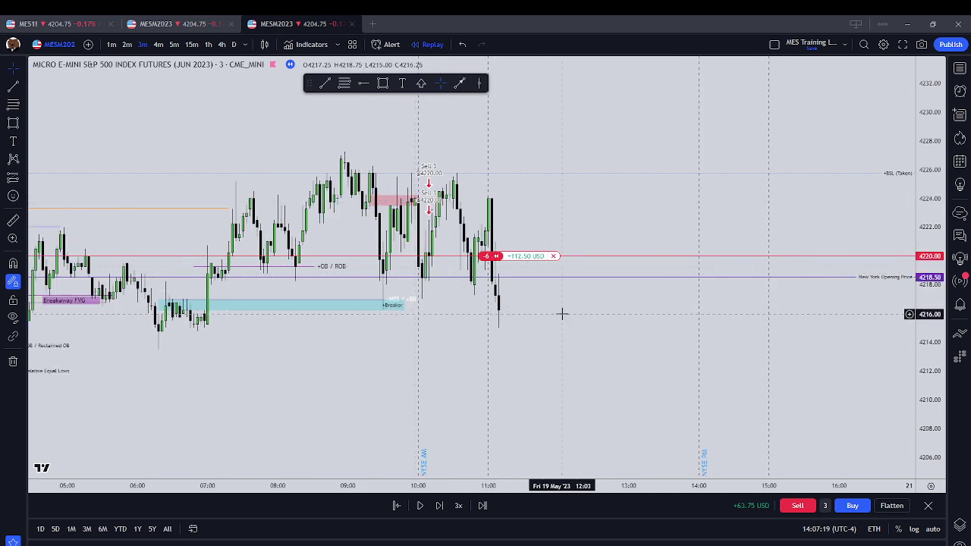
scroll(574, 358, down, 2)
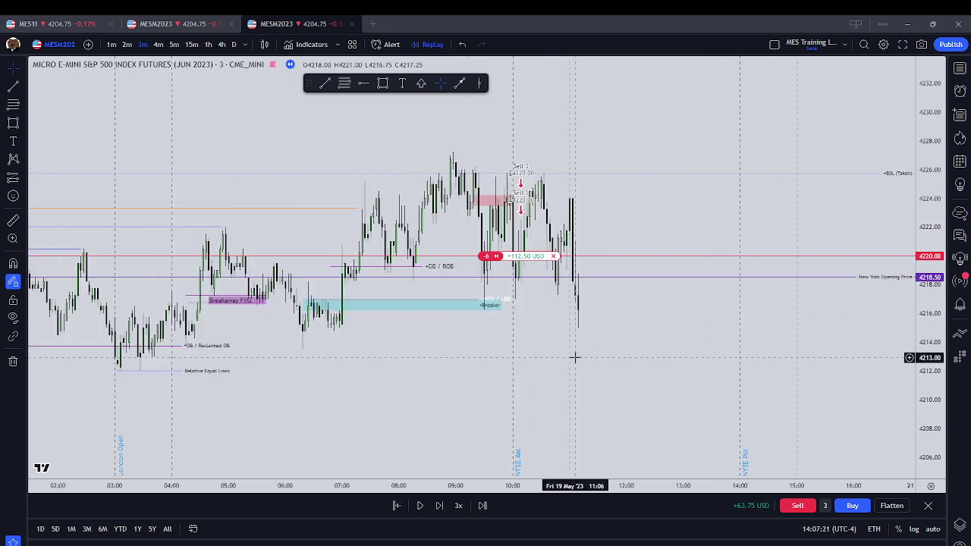
scroll(608, 332, up, 2)
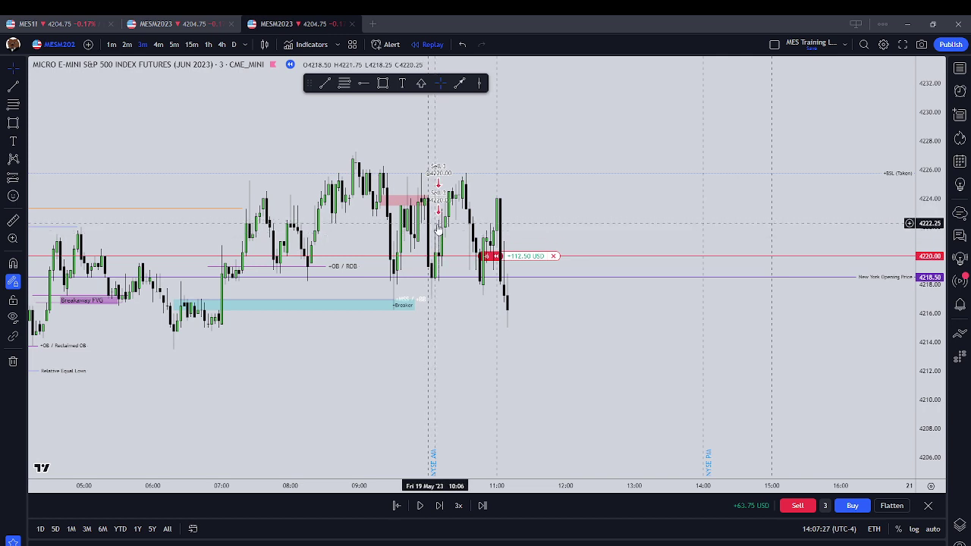
scroll(395, 136, up, 1)
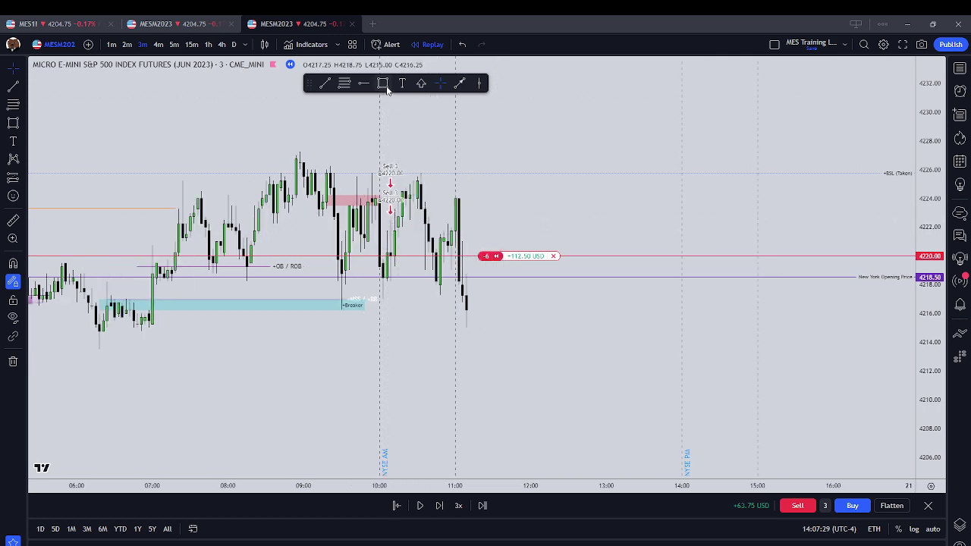
click(382, 82)
mouse_move(379, 224)
mouse_down()
mouse_move(391, 217)
mouse_move(417, 229)
mouse_up()
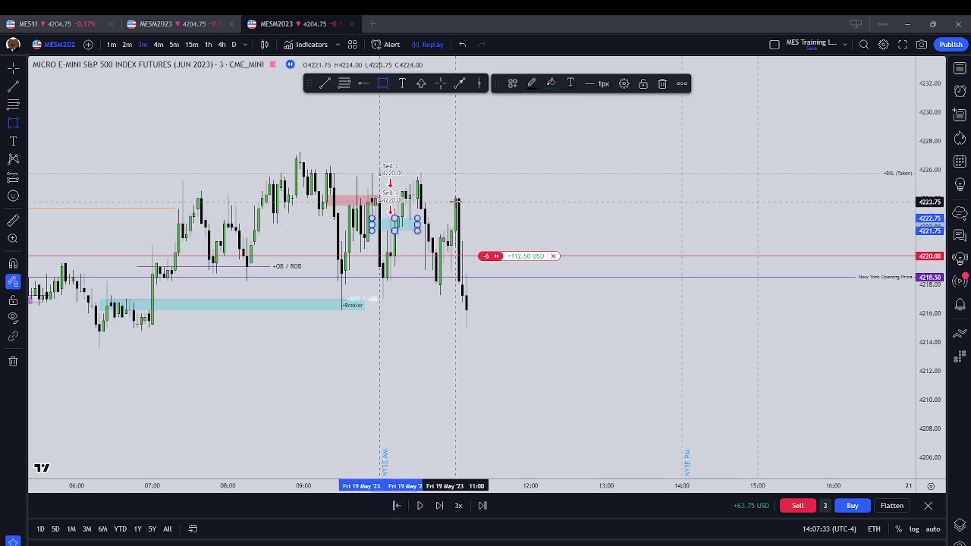
click(457, 201)
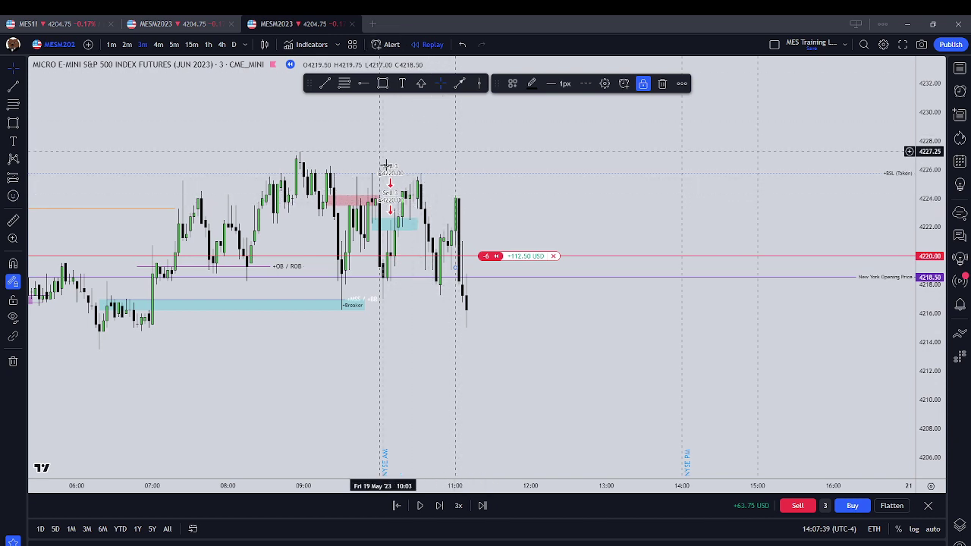
drag(384, 224, 434, 209)
click(437, 204)
click(442, 210)
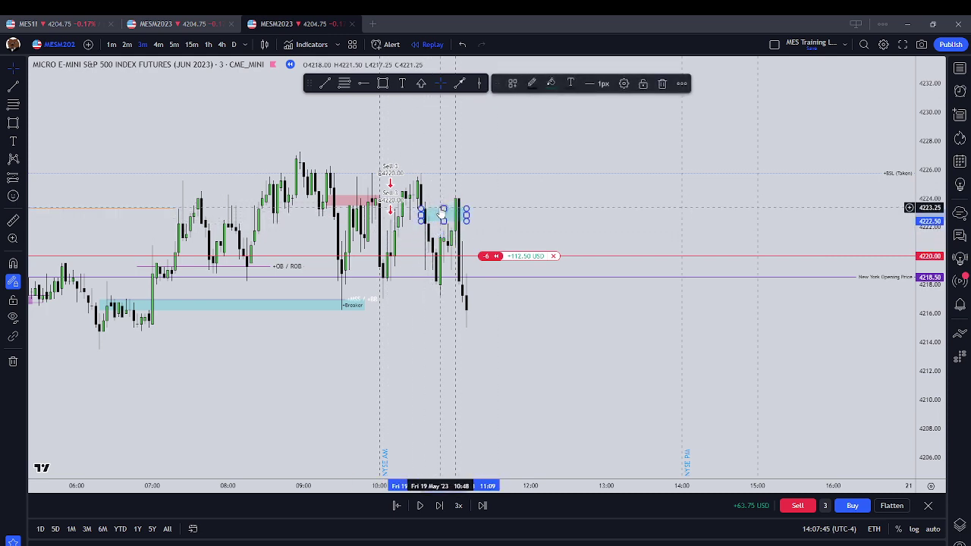
Step: Change the new rectangle's fill colour to purple and deselect it
click(549, 84)
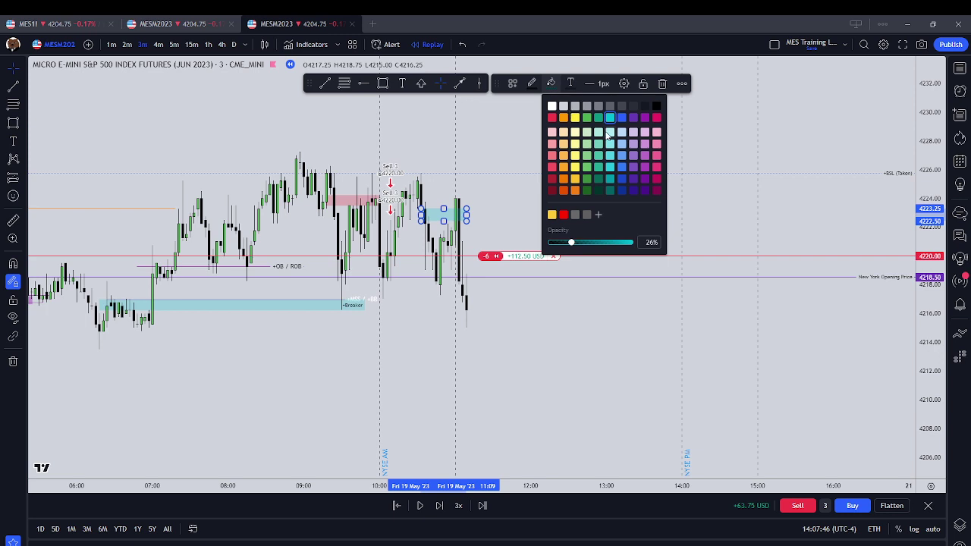
click(645, 119)
right_click(493, 361)
click(466, 384)
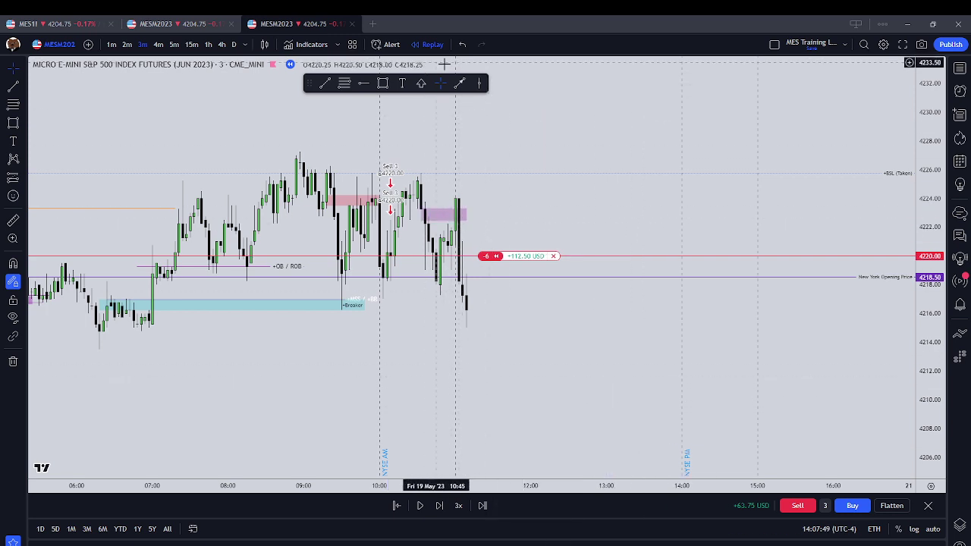
Step: Draw an arrow from 4224.75 at 11:36 to 4223.50 at 11:06, pointing at the purple rectangle, and colour it violet
key(alt+t)
click(499, 186)
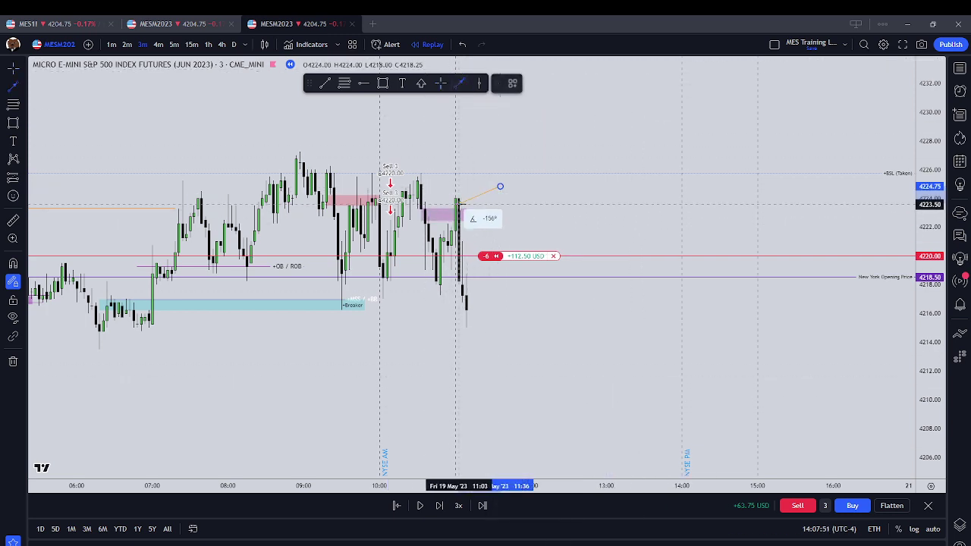
click(461, 204)
click(531, 85)
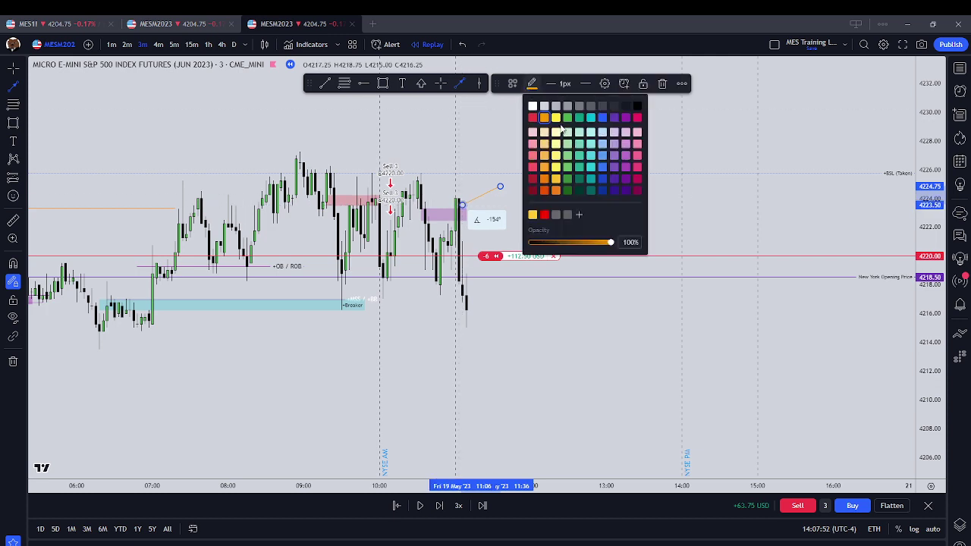
click(613, 117)
click(470, 351)
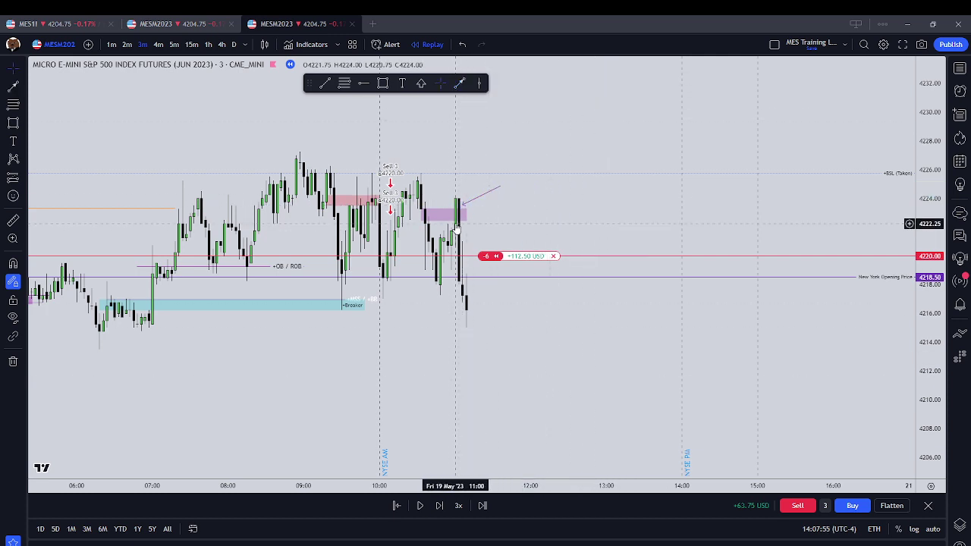
click(430, 218)
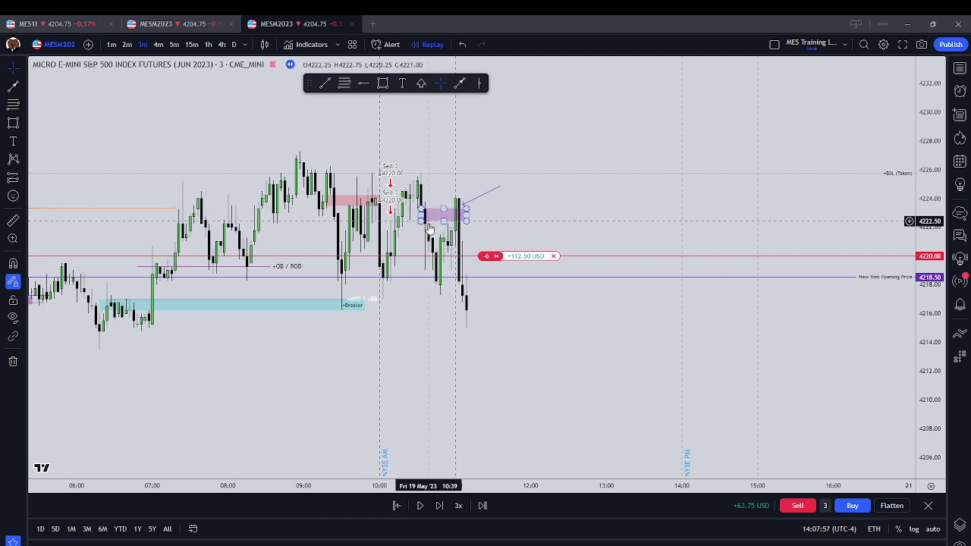
click(450, 237)
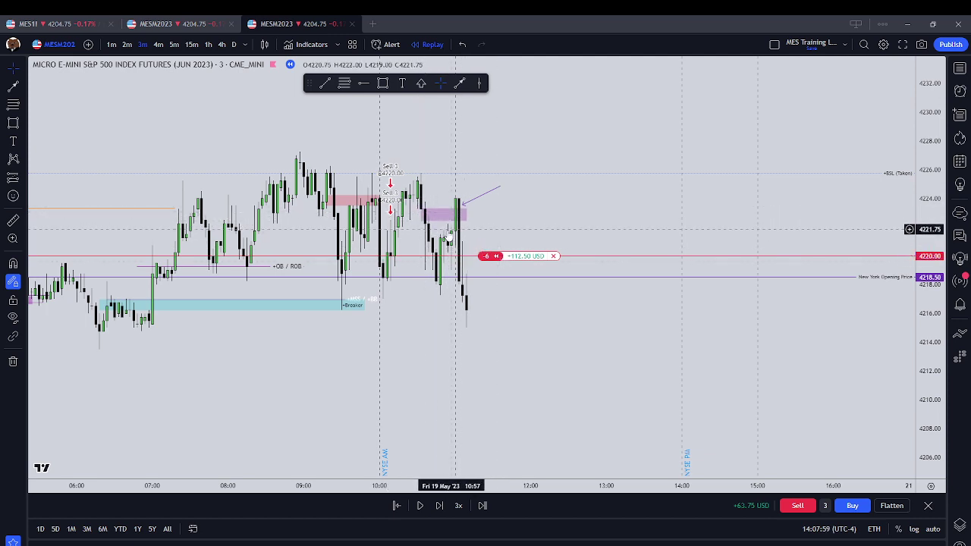
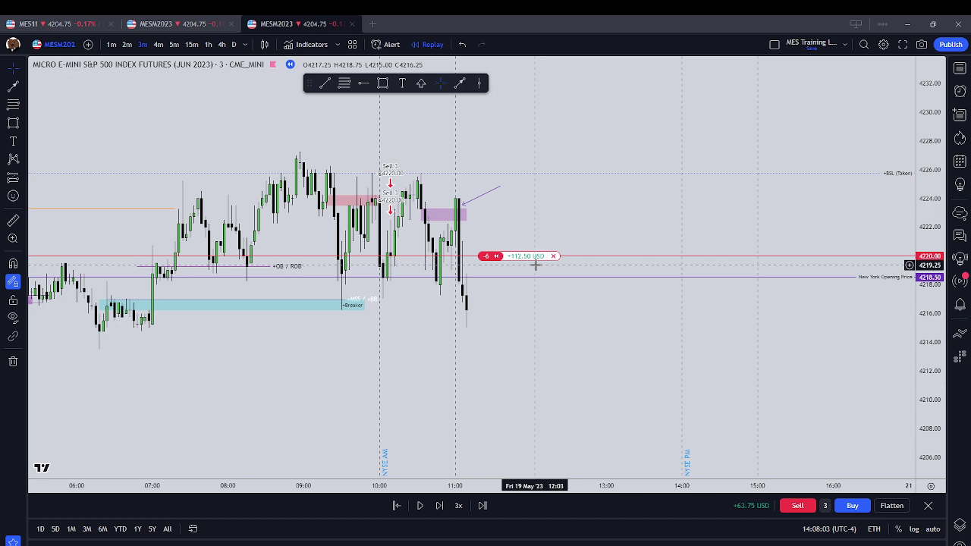
Step: Switch to the 5-minute timeframe and label the purple rectangle "5min -FVG"
click(181, 45)
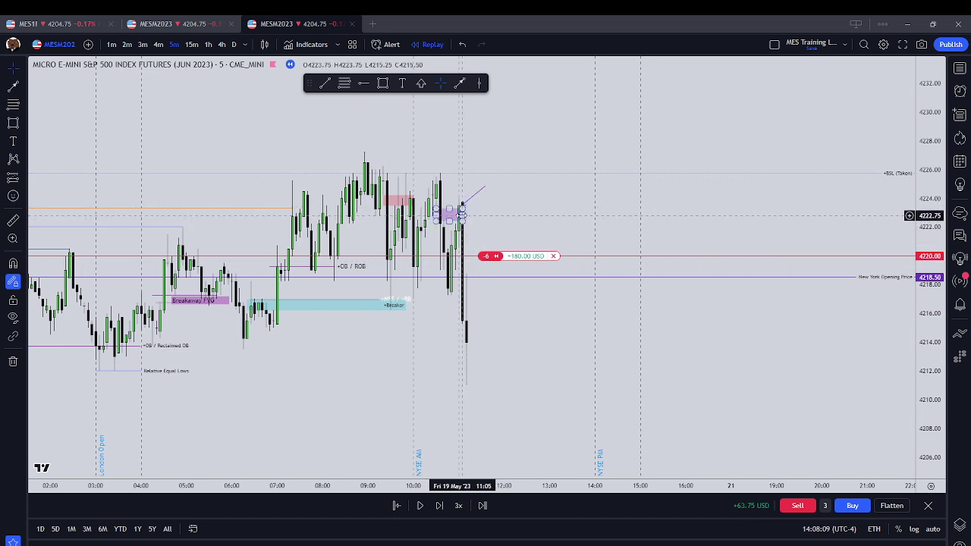
click(462, 213)
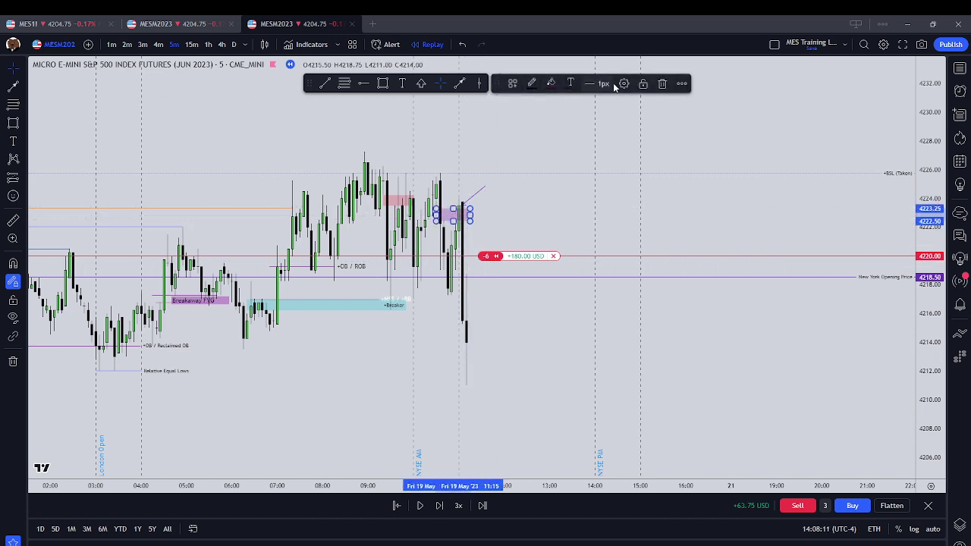
click(623, 83)
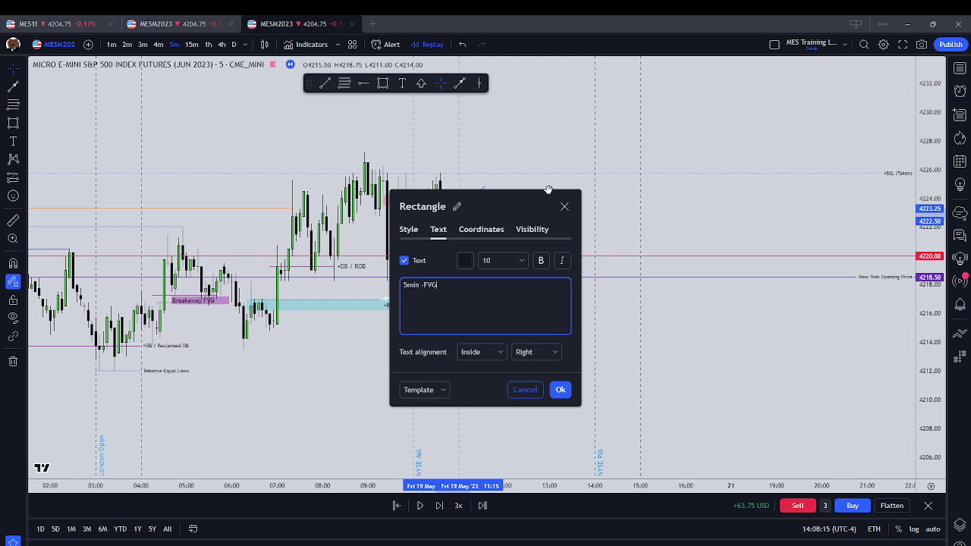
click(560, 389)
right_click(559, 390)
click(486, 192)
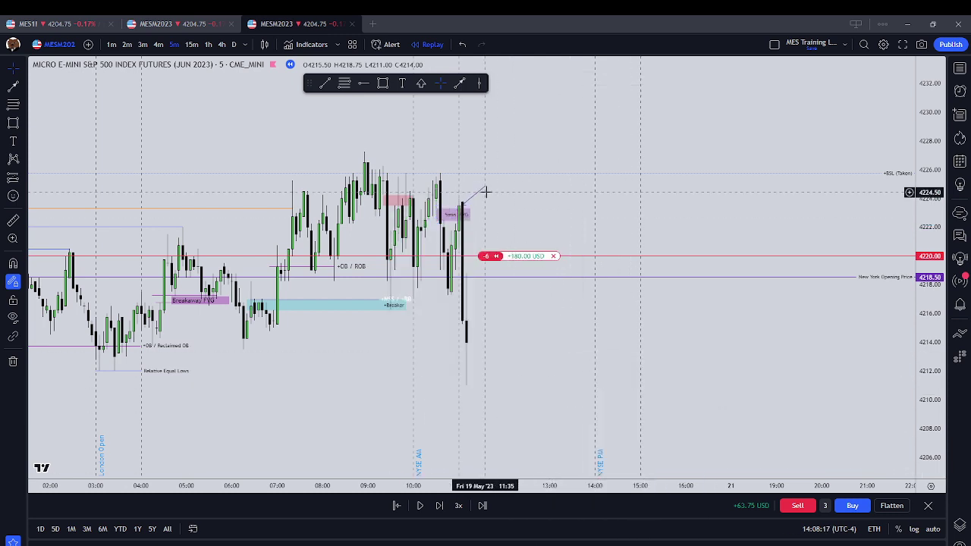
Step: Set the vertical alignment of the "5min -FVG" label to Top
click(460, 214)
click(623, 83)
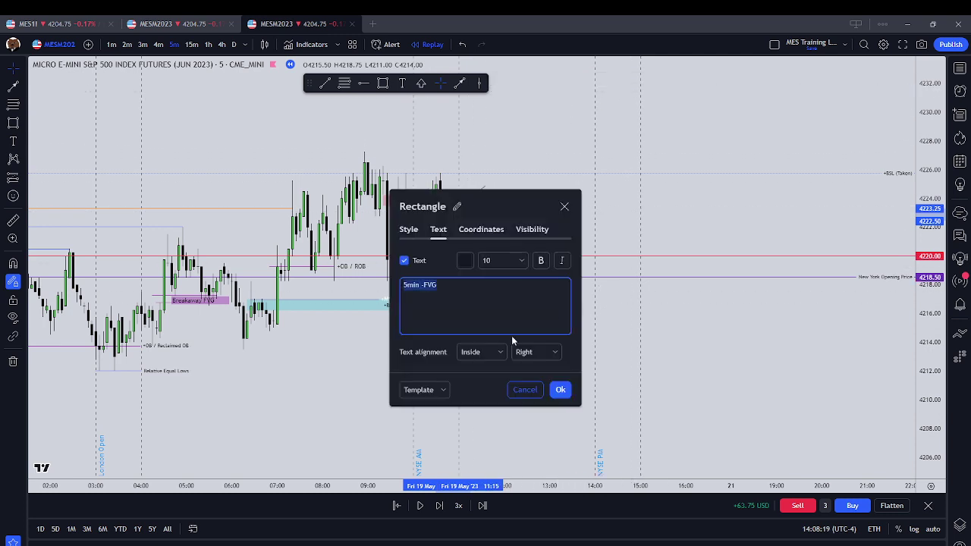
click(481, 351)
click(466, 371)
click(561, 389)
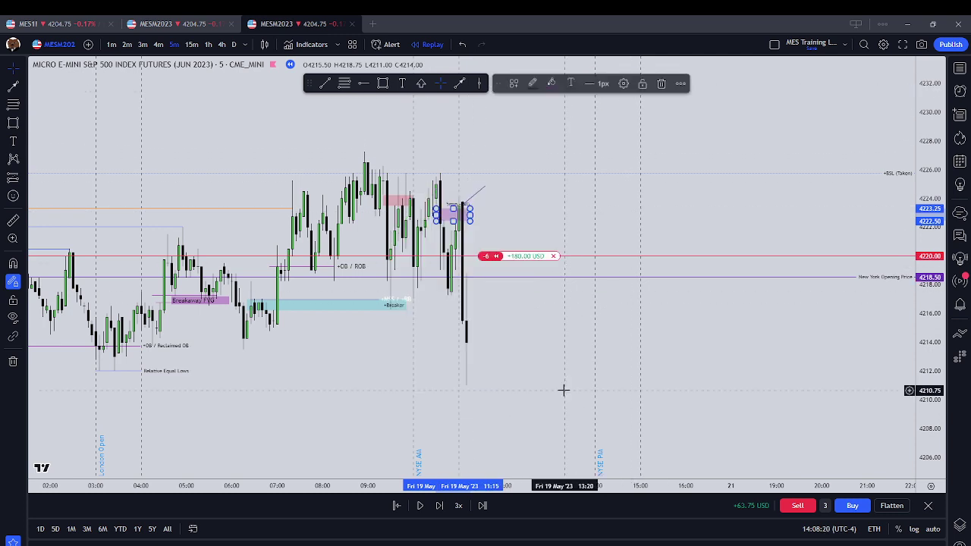
click(525, 328)
Step: Set the vertical alignment of the "5min -FVG" label to Bottom
double_click(470, 217)
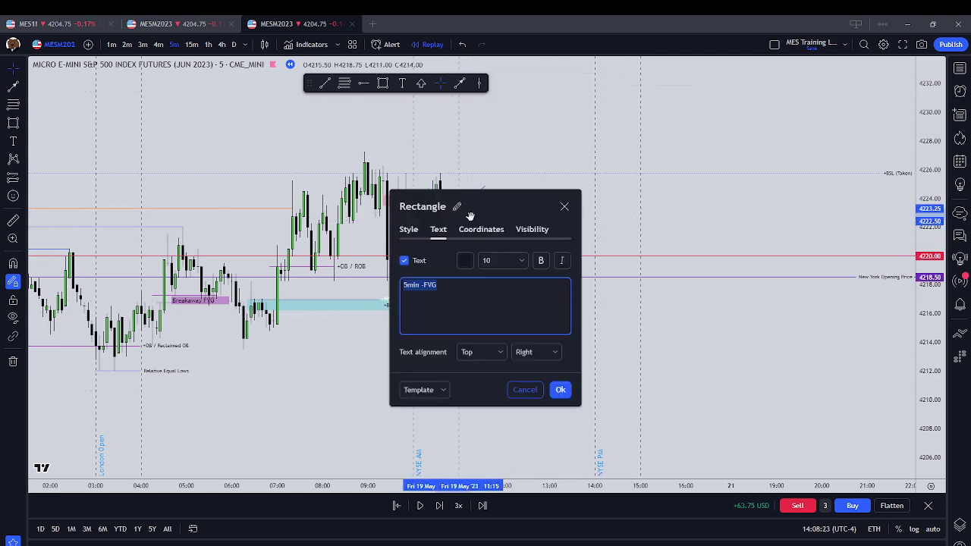
click(489, 352)
click(469, 405)
click(560, 389)
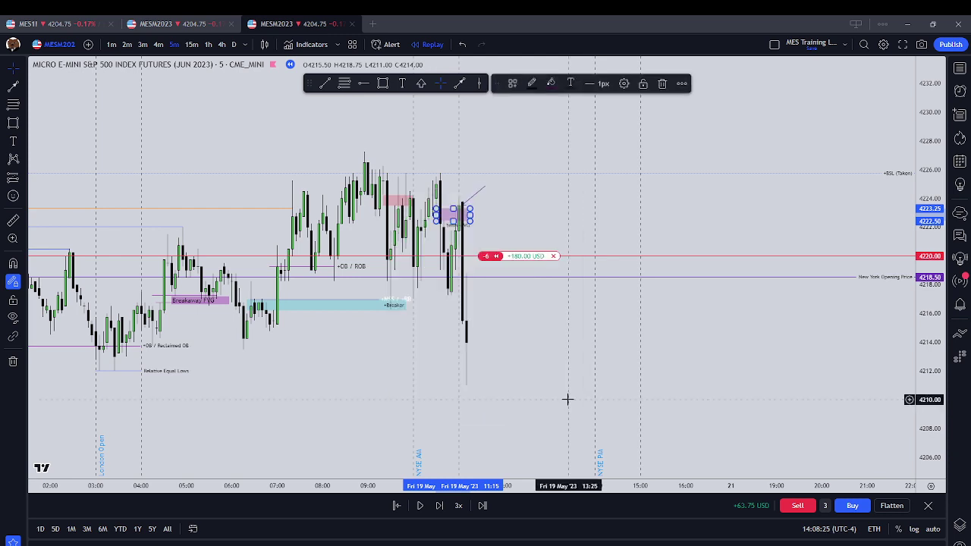
Step: Extend the purple rectangle's right edge to 11:45 and shift the violet arrow's tip slightly right to about 11:10
click(472, 217)
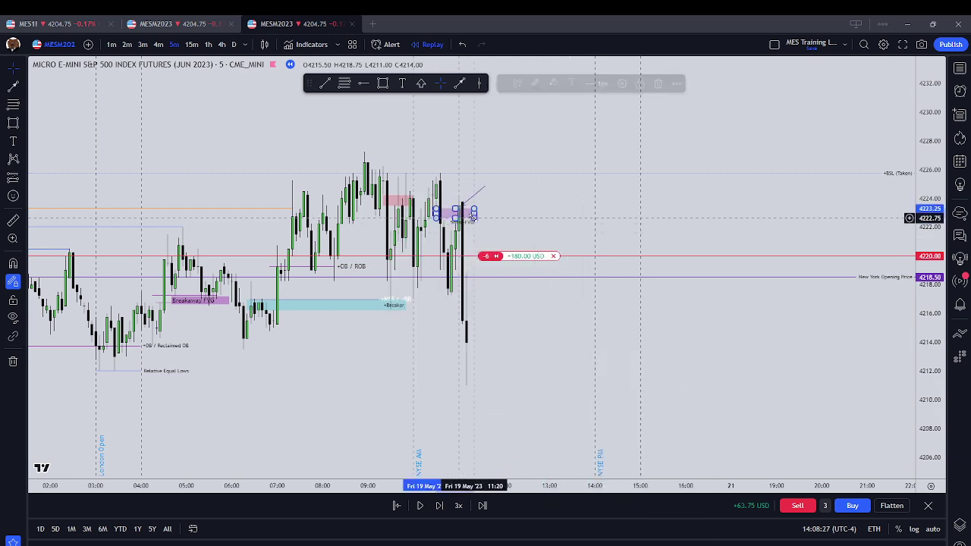
drag(474, 218, 493, 214)
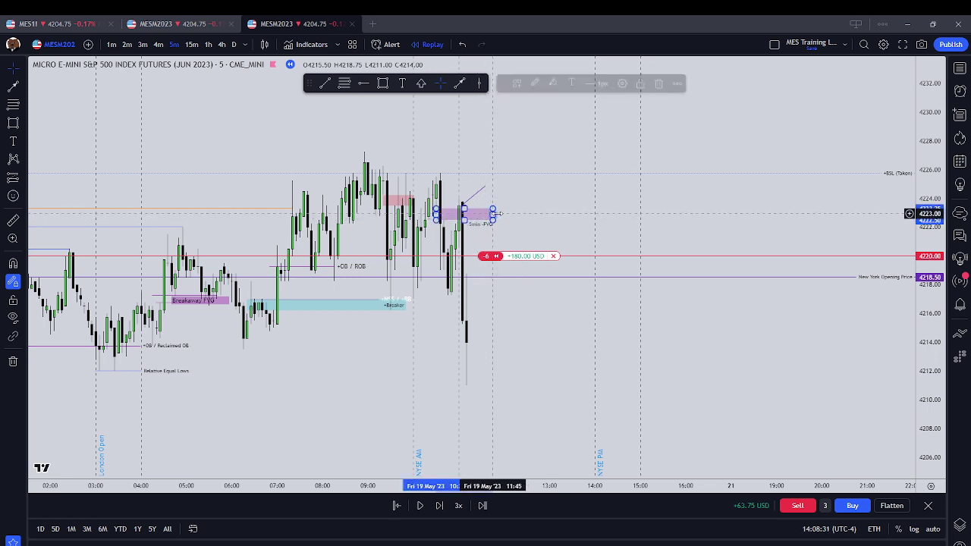
click(546, 211)
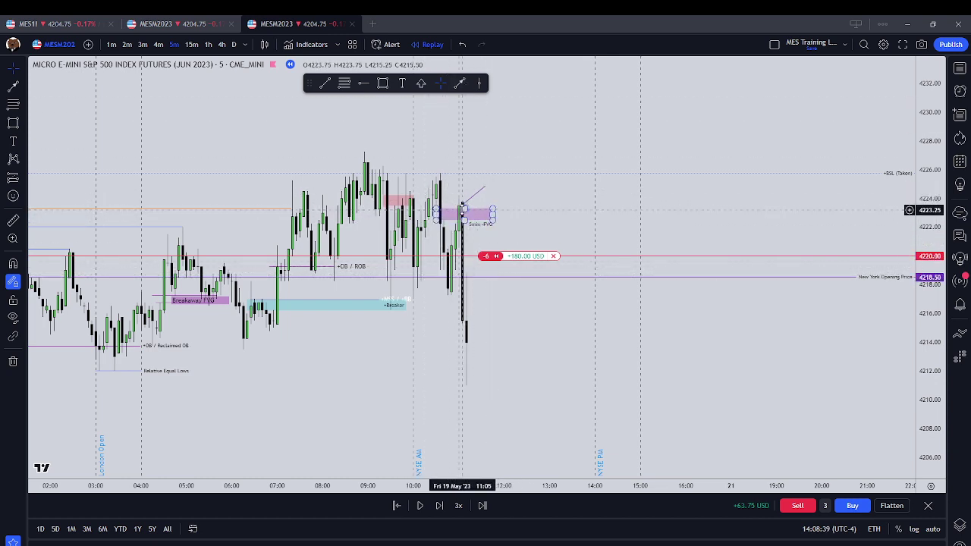
drag(462, 204, 467, 204)
click(497, 219)
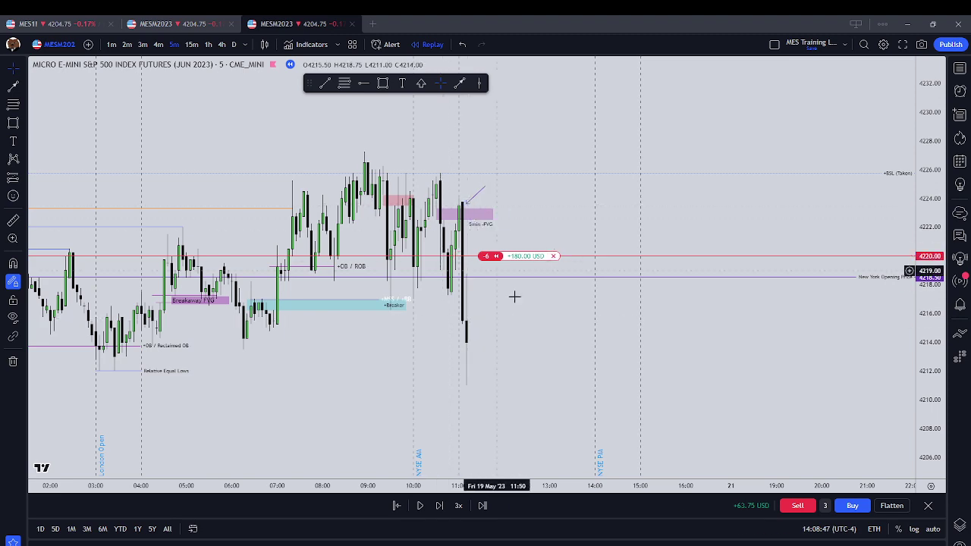
Step: Close the open short position of 6 contracts and advance the replay by one candle
click(553, 256)
mouse_move(536, 366)
mouse_down()
mouse_move(593, 343)
mouse_move(527, 266)
mouse_move(497, 321)
mouse_up()
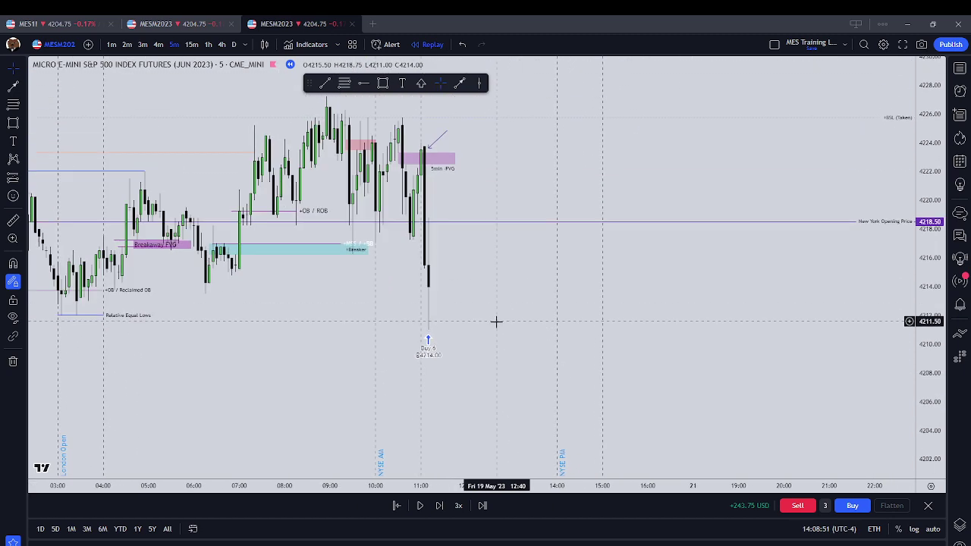
click(442, 505)
Step: Draw a horizontal arrow at 4206.75 from the latest candle's low at about 11:20 back to 18 May 16:00
scroll(438, 379, down, 3)
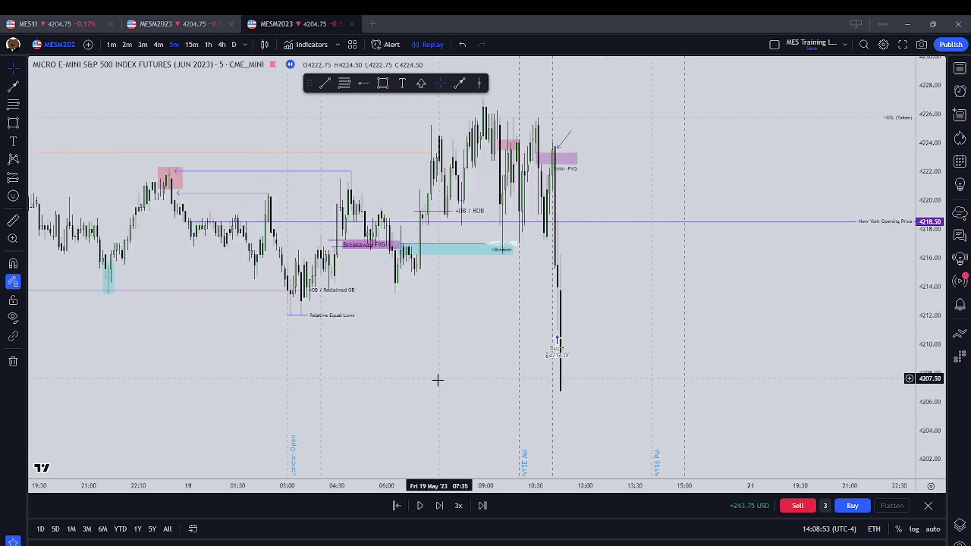
drag(469, 355, 458, 303)
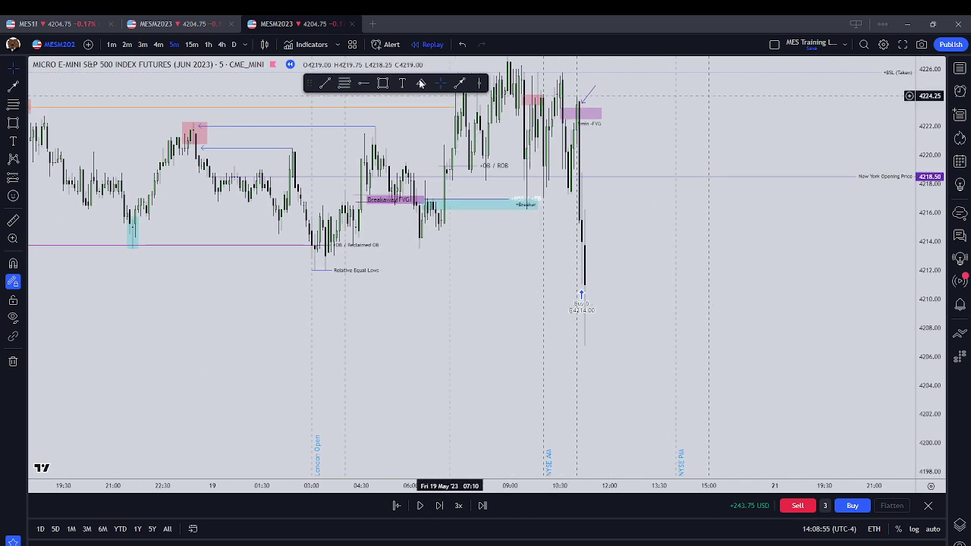
scroll(455, 134, down, 2)
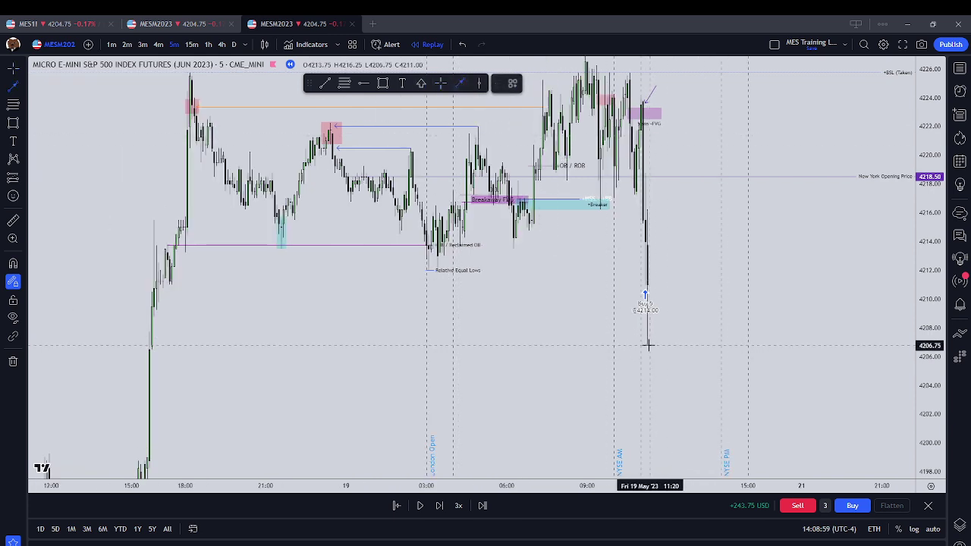
click(649, 345)
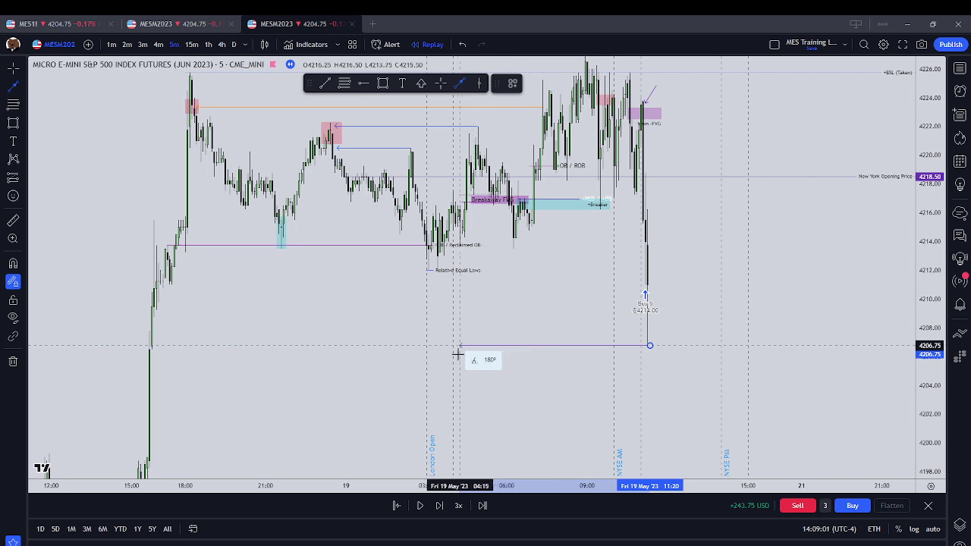
click(157, 350)
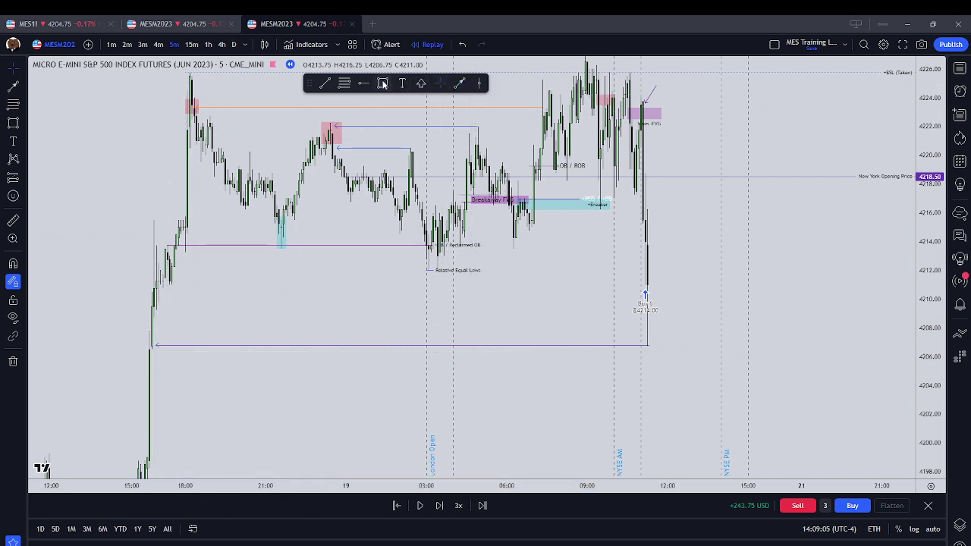
Step: Draw a rectangle around the arrow's tip from 4207.25 to 4205.75, ending at 18 May 16:15, and fill it orange
click(383, 84)
drag(135, 358, 165, 339)
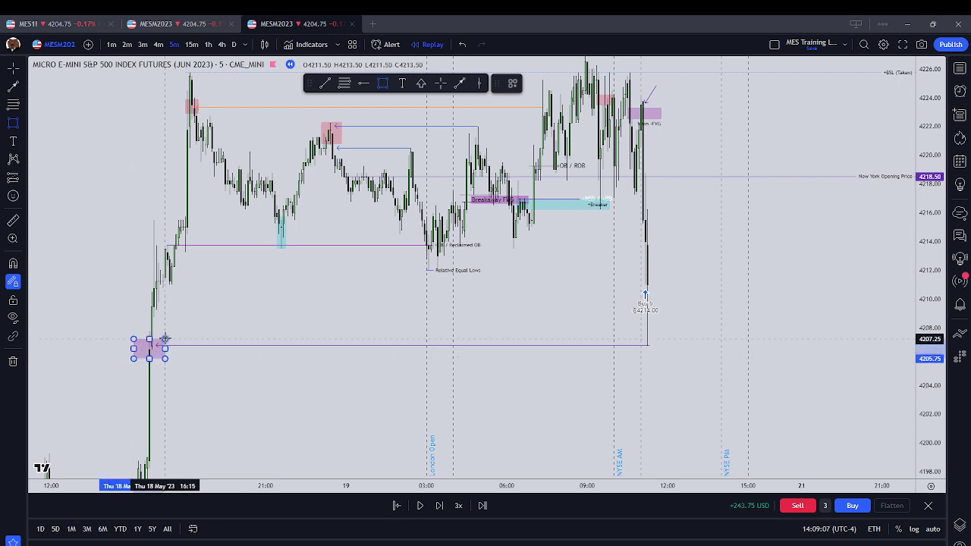
click(551, 83)
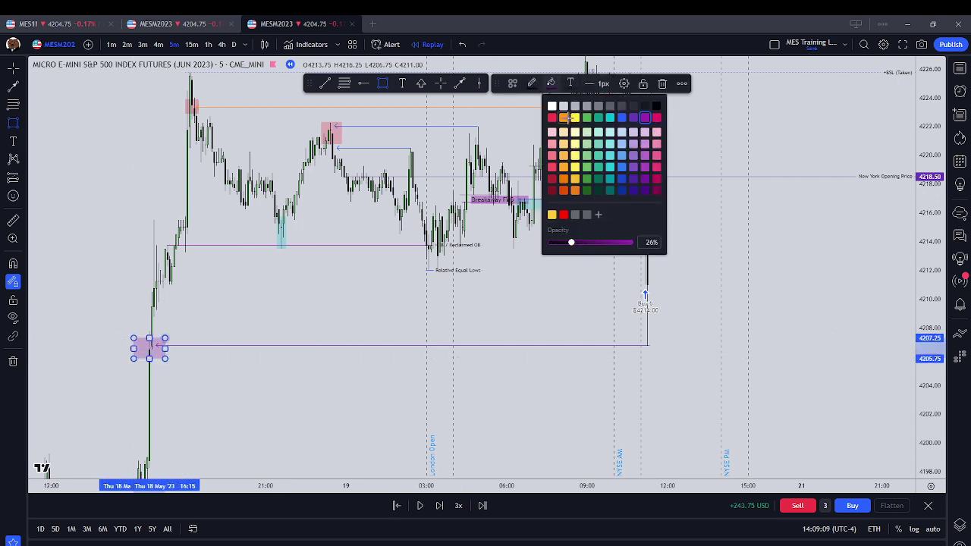
click(565, 118)
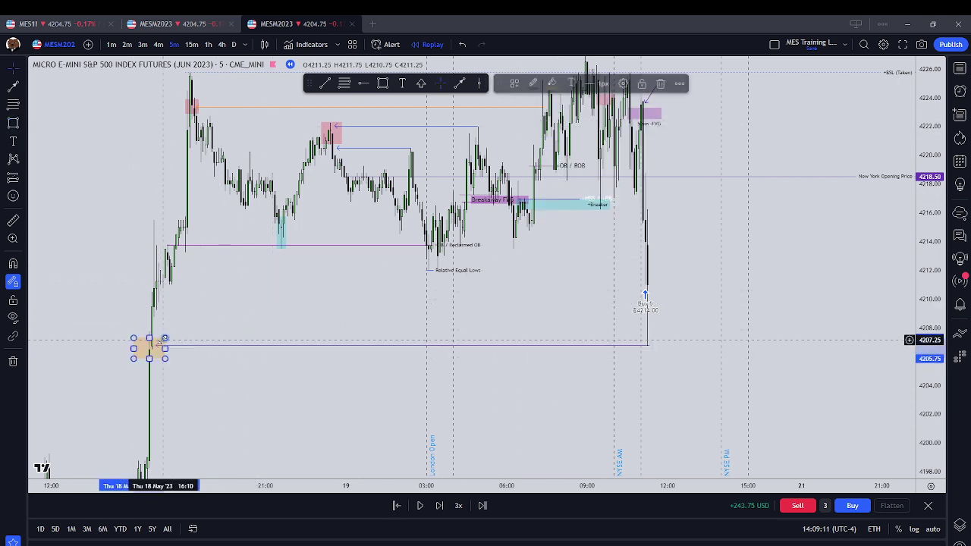
Step: Label the orange rectangle "+VI", keeping the text aligned at the bottom, and deselect it
double_click(165, 339)
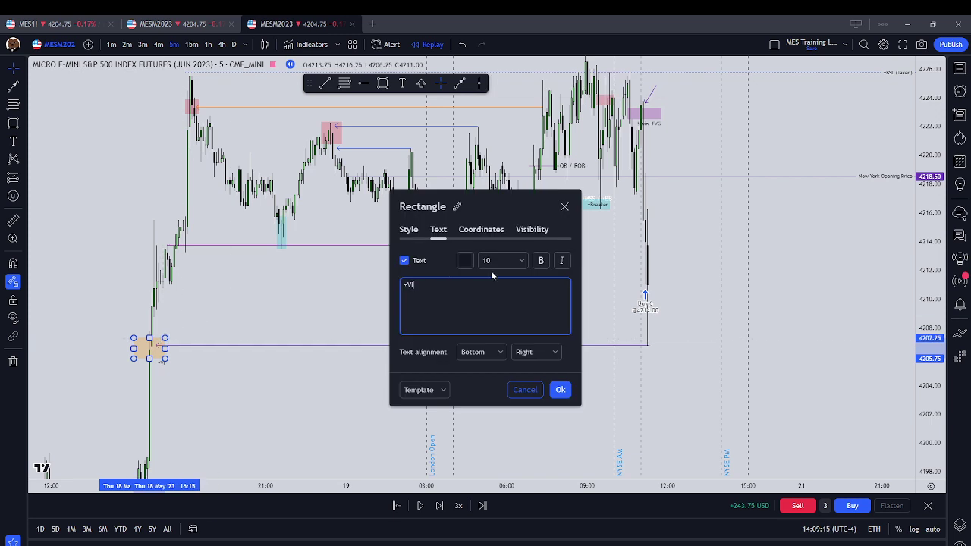
click(478, 356)
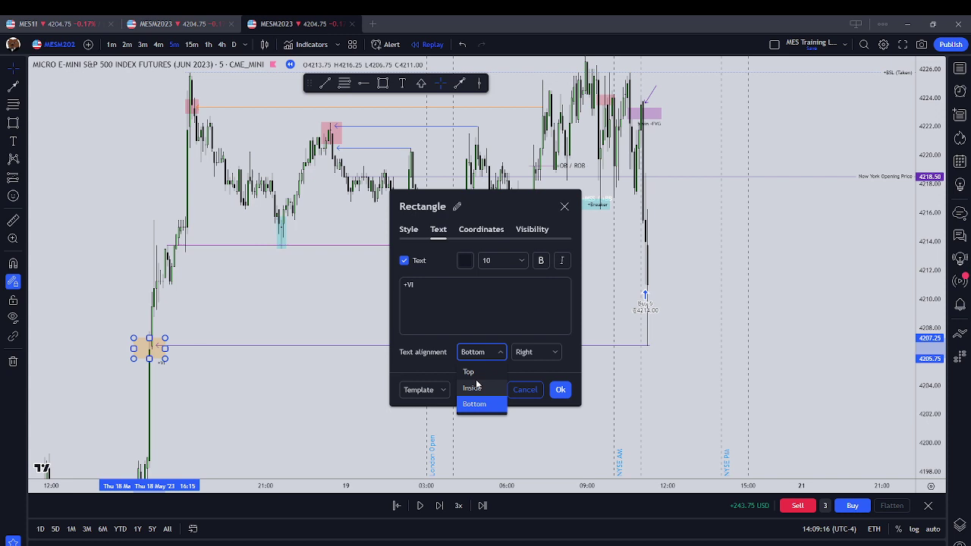
click(471, 304)
click(560, 389)
click(521, 310)
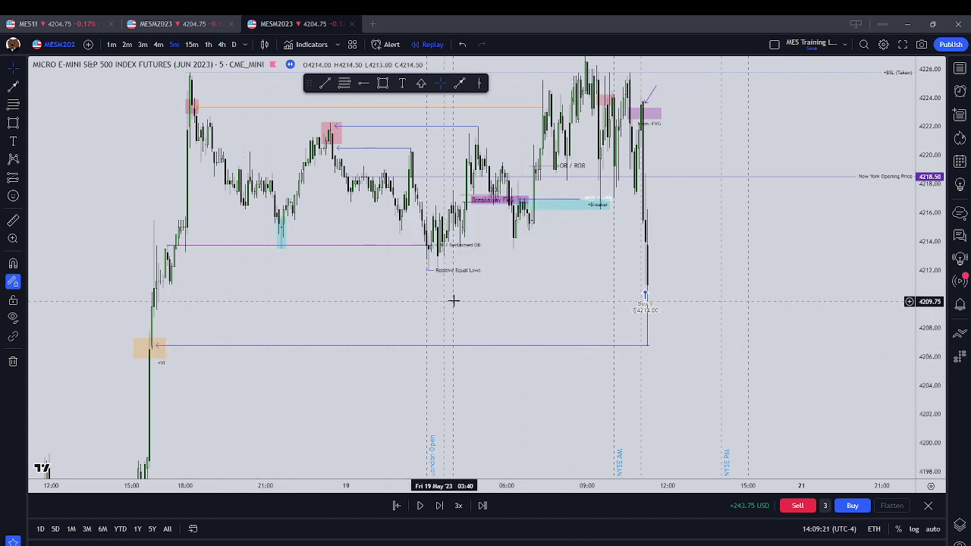
Step: Advance the replay to the 11:30 candle
scroll(733, 319, up, 3)
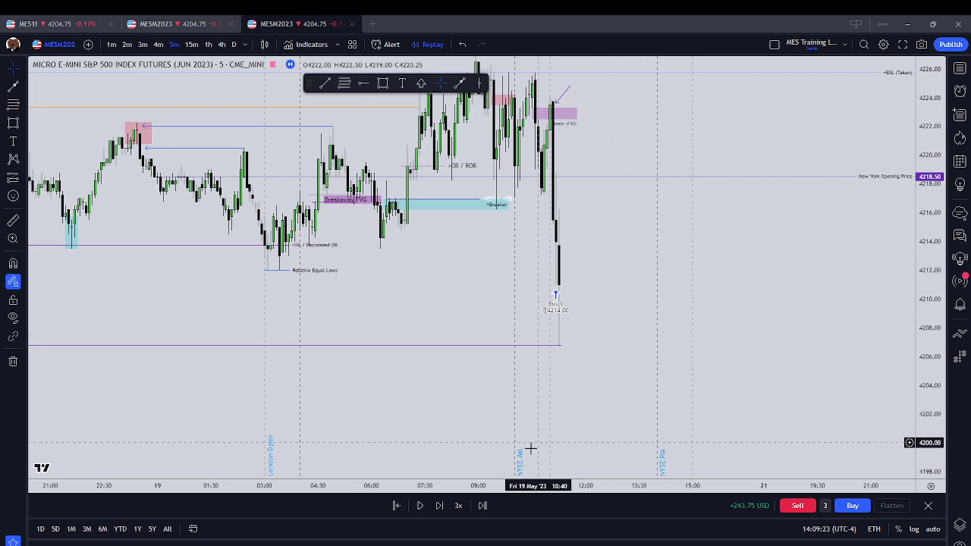
click(439, 506)
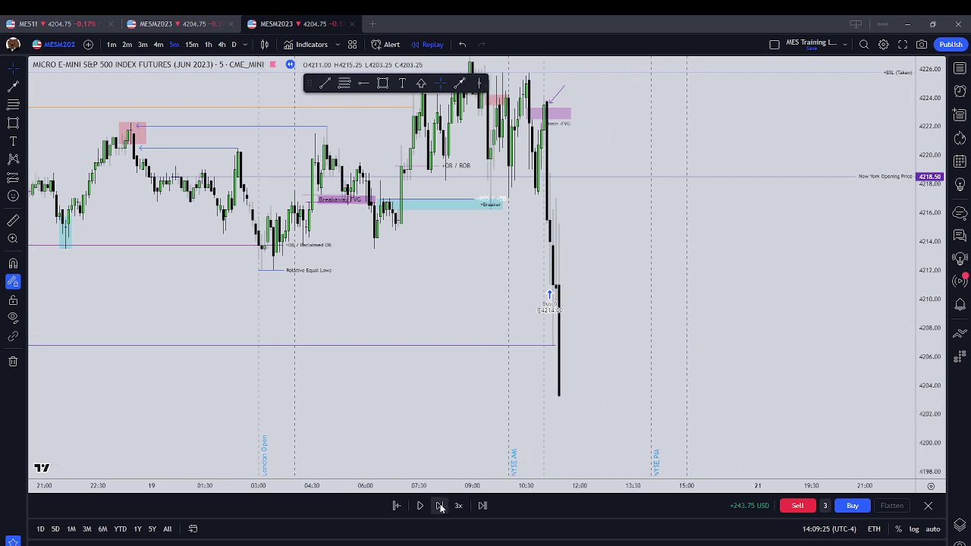
click(439, 505)
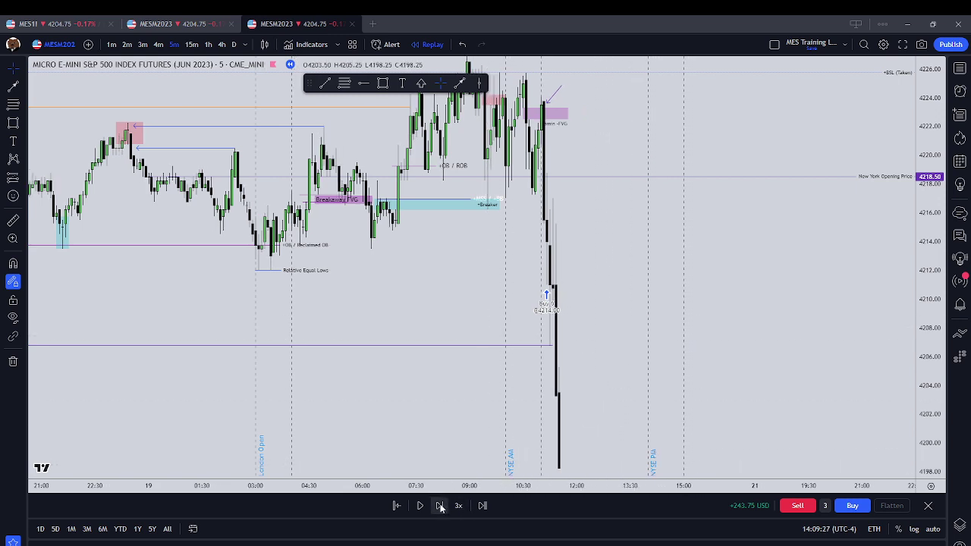
Step: Turn on magnet snapping and draw a horizontal arrow at 4198.25 from the 11:30 candle's low back to 18 May 15:35
drag(607, 462, 598, 339)
scroll(599, 339, down, 2)
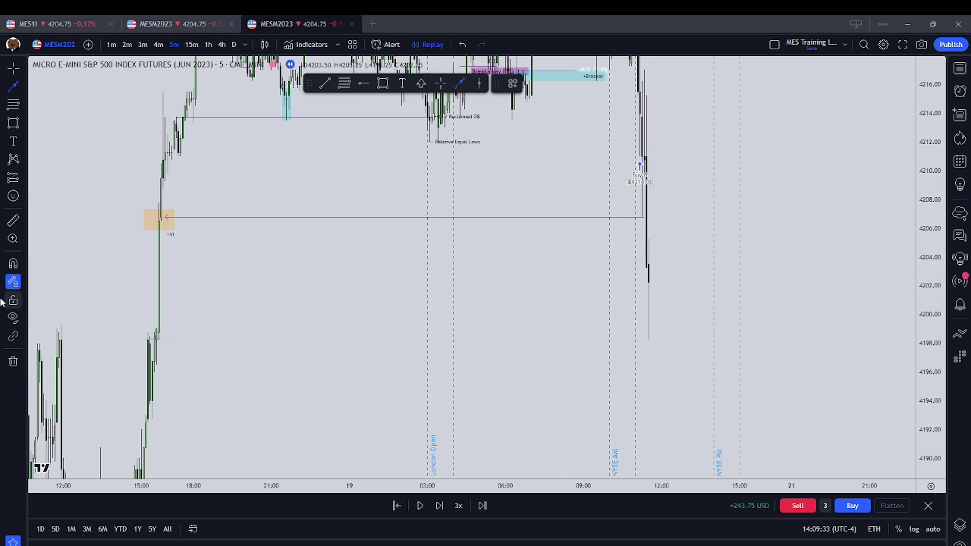
click(13, 264)
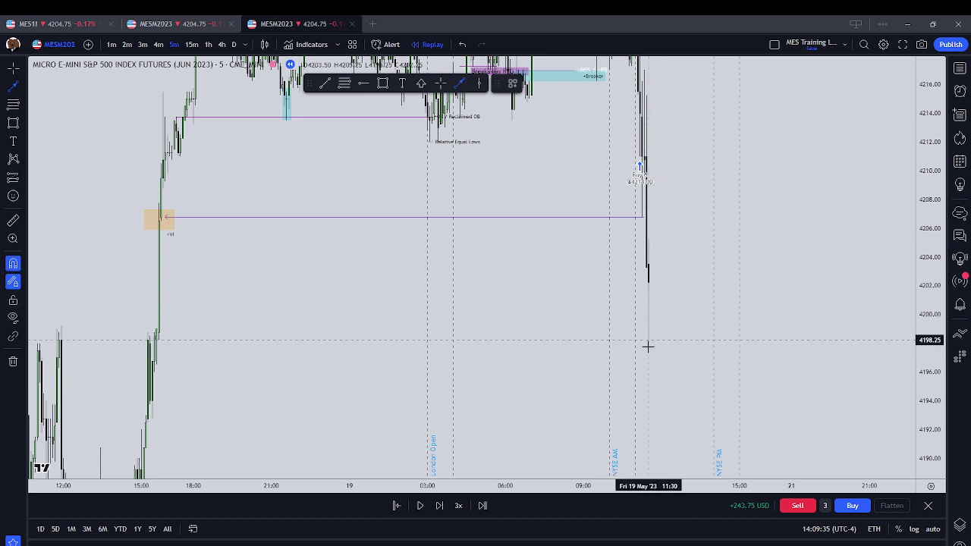
click(648, 341)
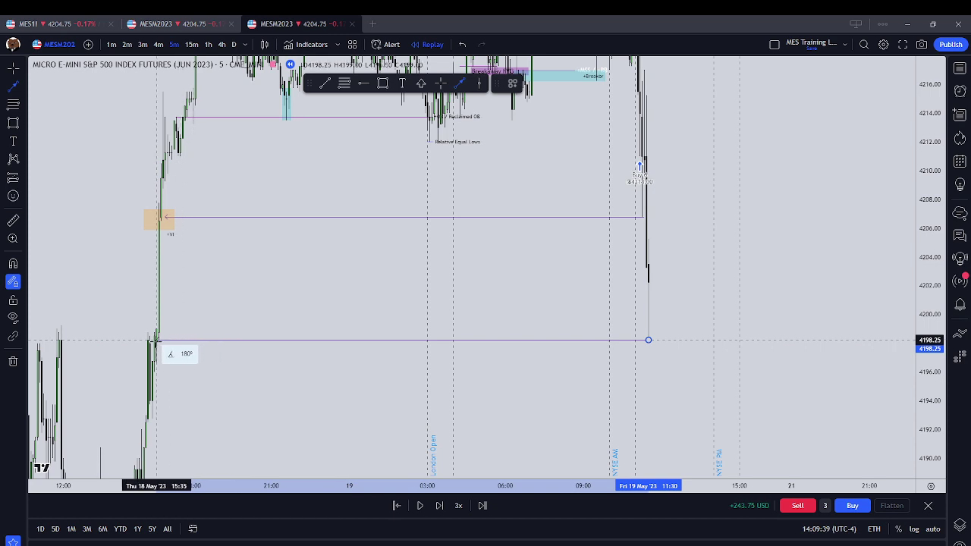
click(158, 340)
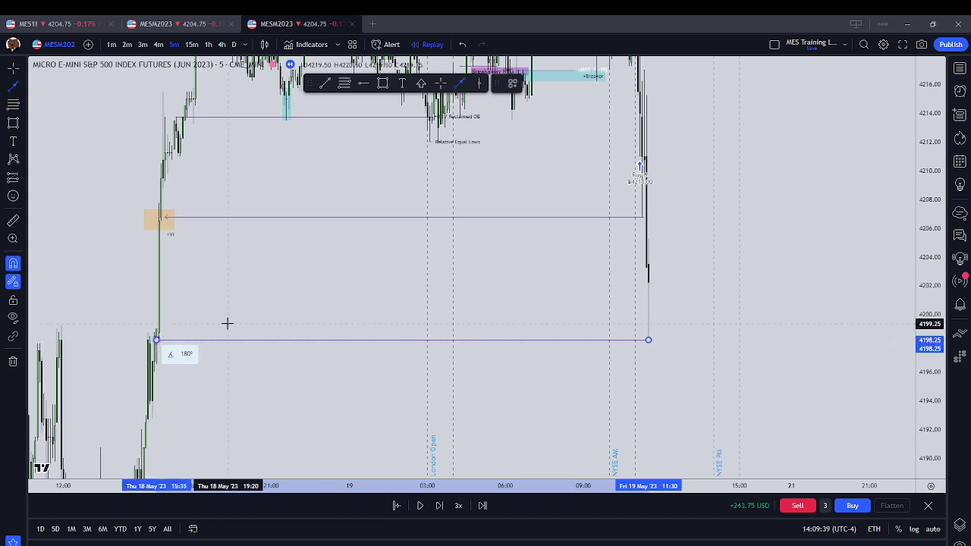
Step: Draw an orange rectangle around the lower arrow's tip from 4200.00 to 4197.50, ending at 18 May 16:05
click(385, 85)
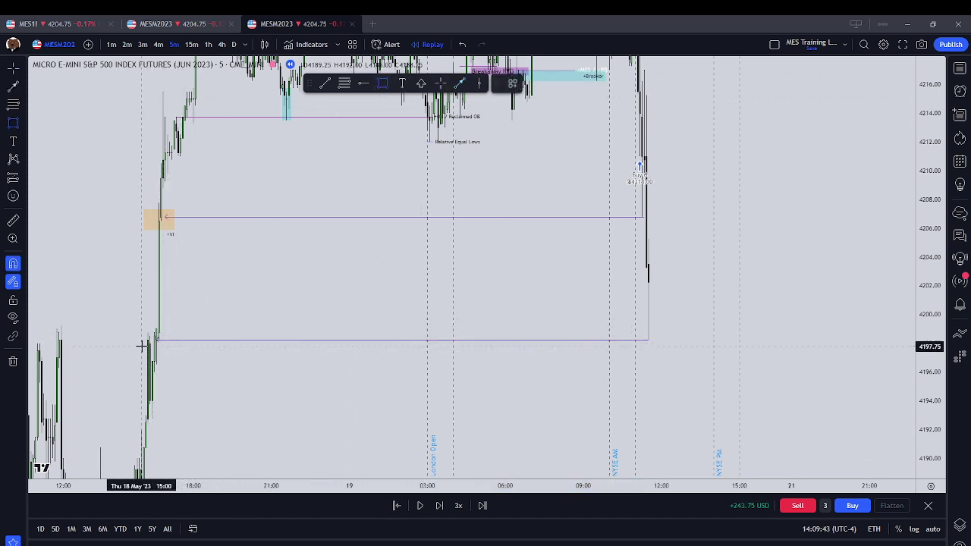
drag(147, 350, 170, 317)
click(186, 321)
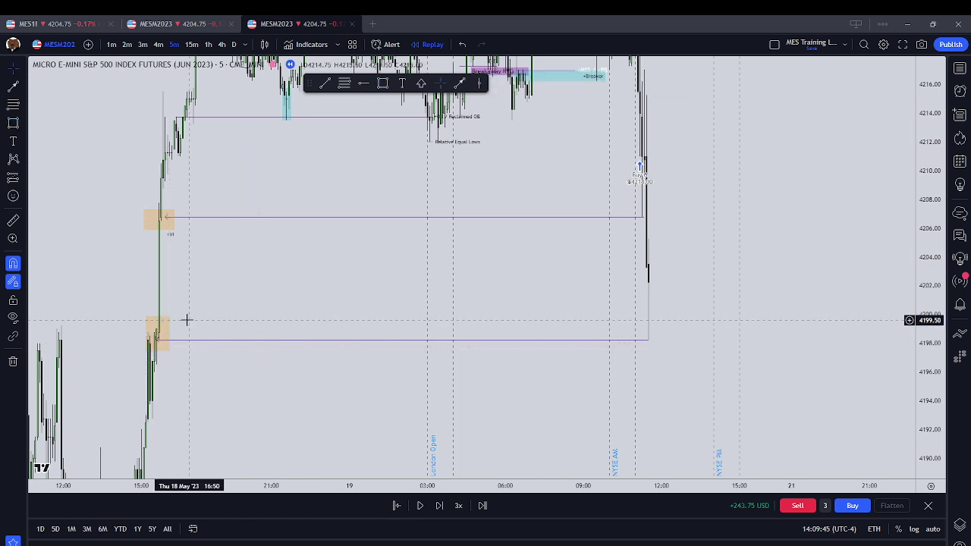
Step: Change the background colour of the rectangle around the 4198.25 arrow's tip from orange to blue
double_click(161, 334)
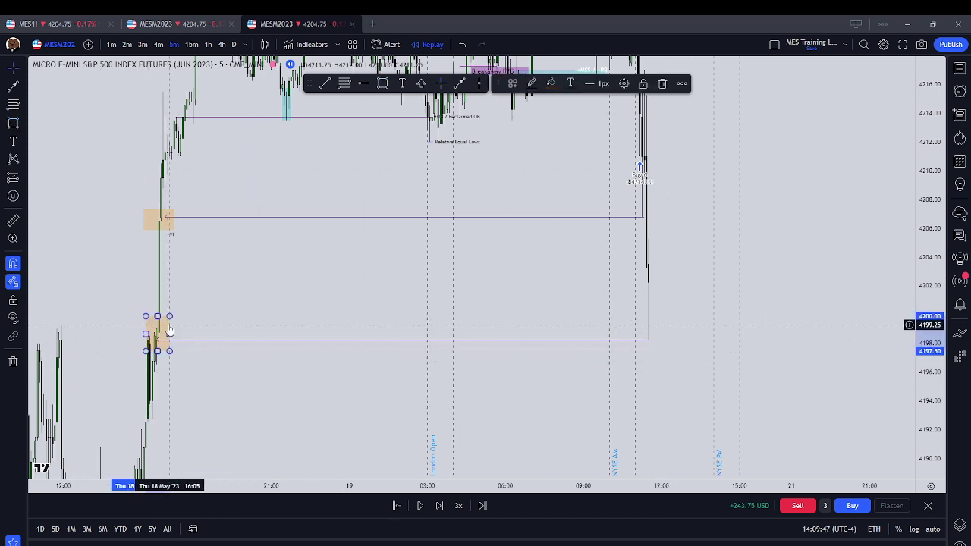
click(465, 260)
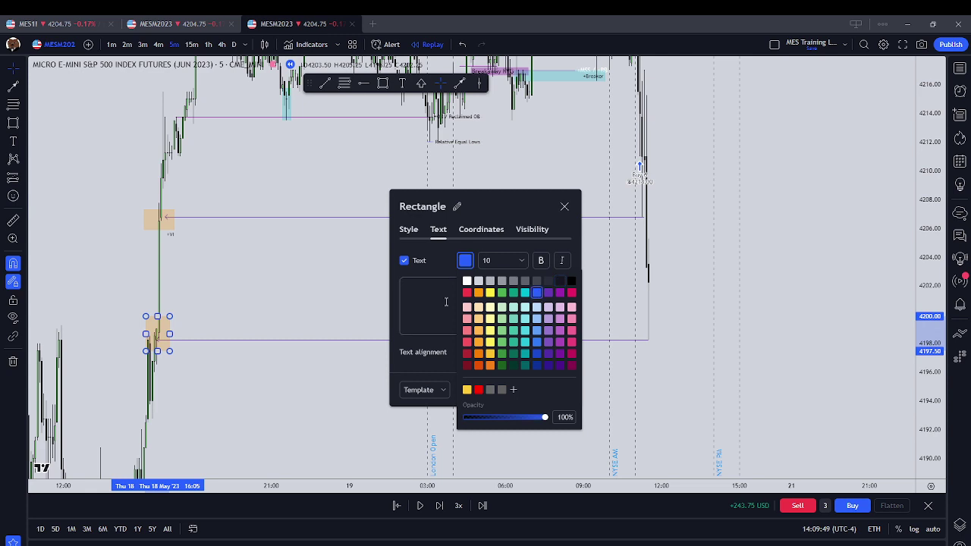
click(424, 302)
click(409, 229)
click(478, 260)
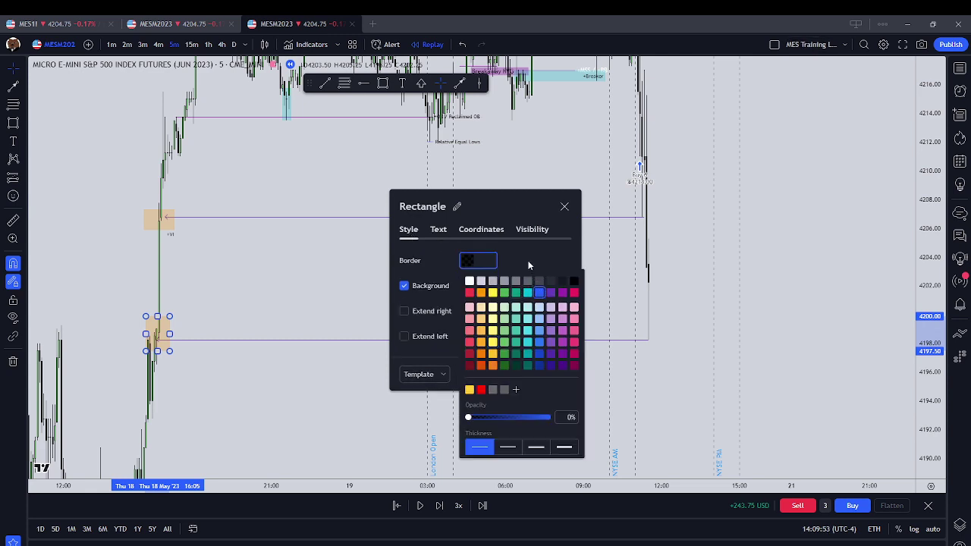
click(521, 258)
click(468, 285)
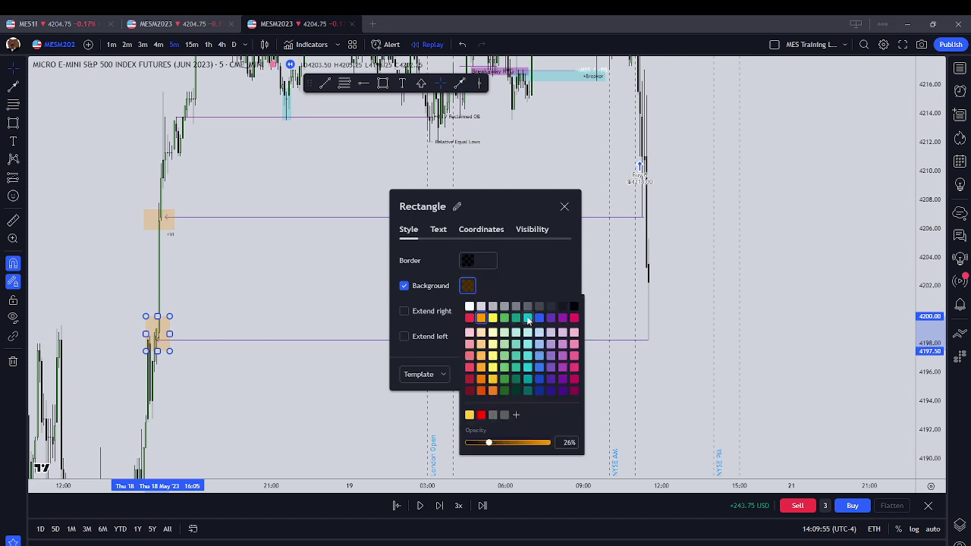
click(539, 319)
click(442, 232)
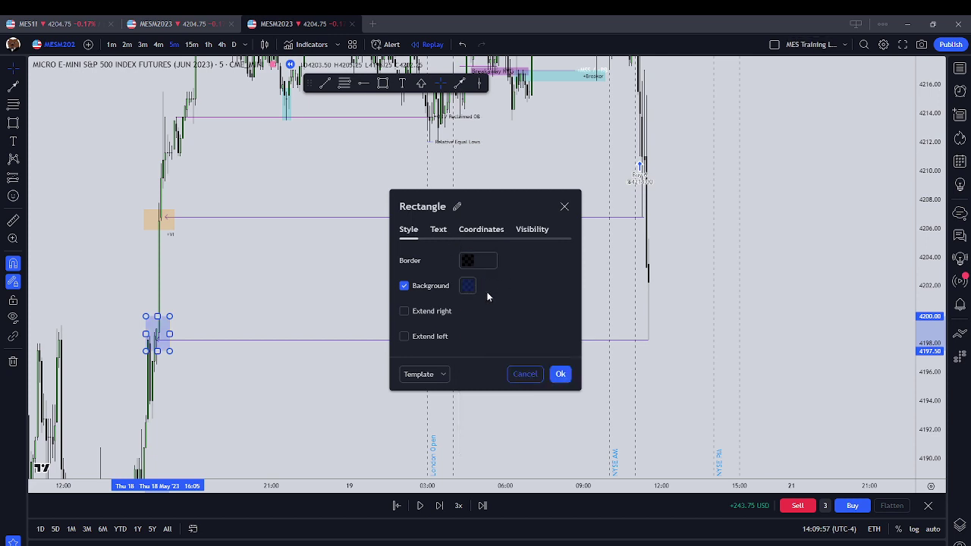
Step: Label the blue rectangle "FVG LOW" in black text aligned at the top, apply the settings and deselect it
click(439, 230)
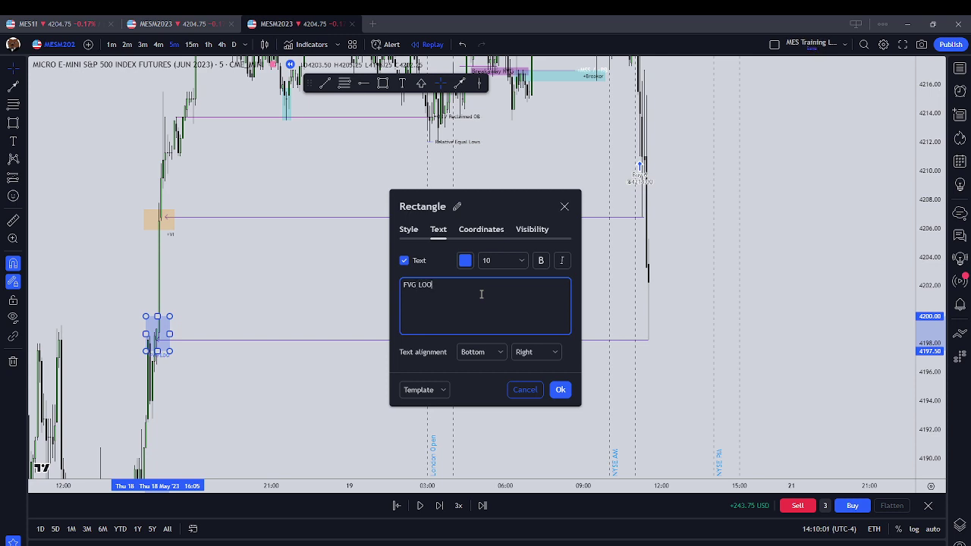
click(465, 261)
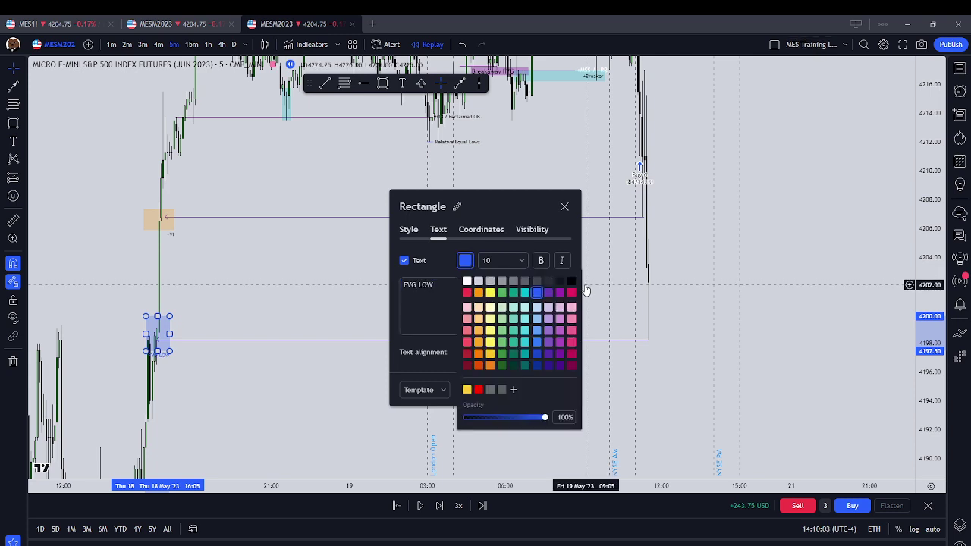
click(572, 283)
click(436, 315)
click(490, 354)
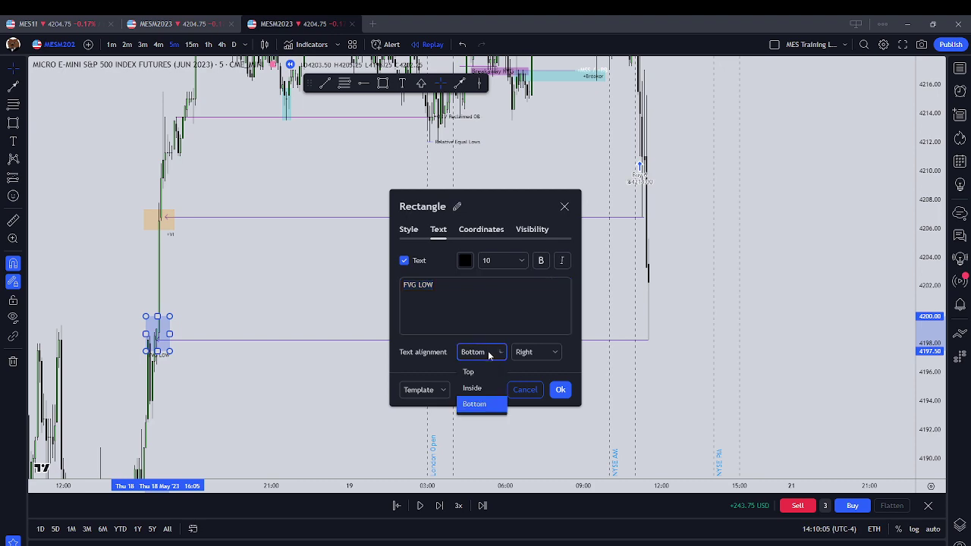
click(492, 375)
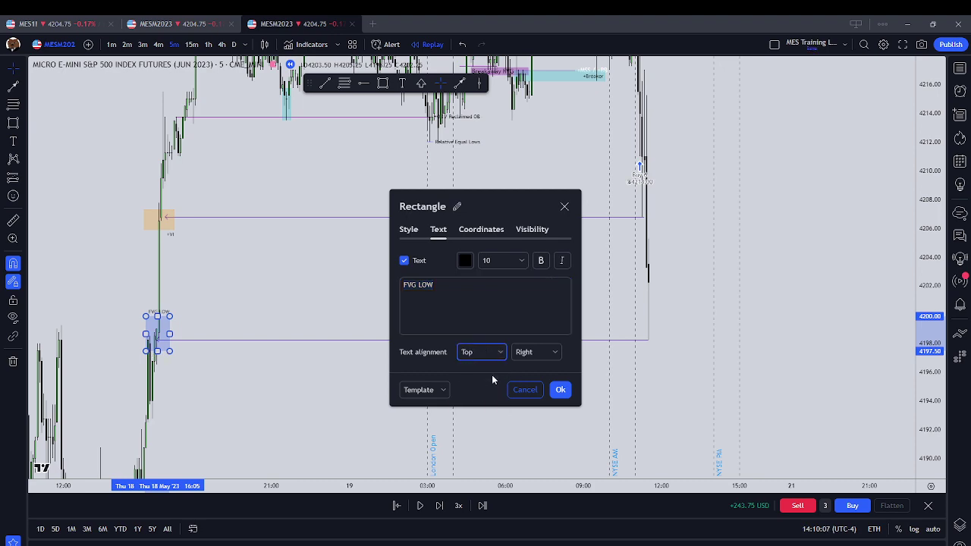
click(559, 390)
click(258, 375)
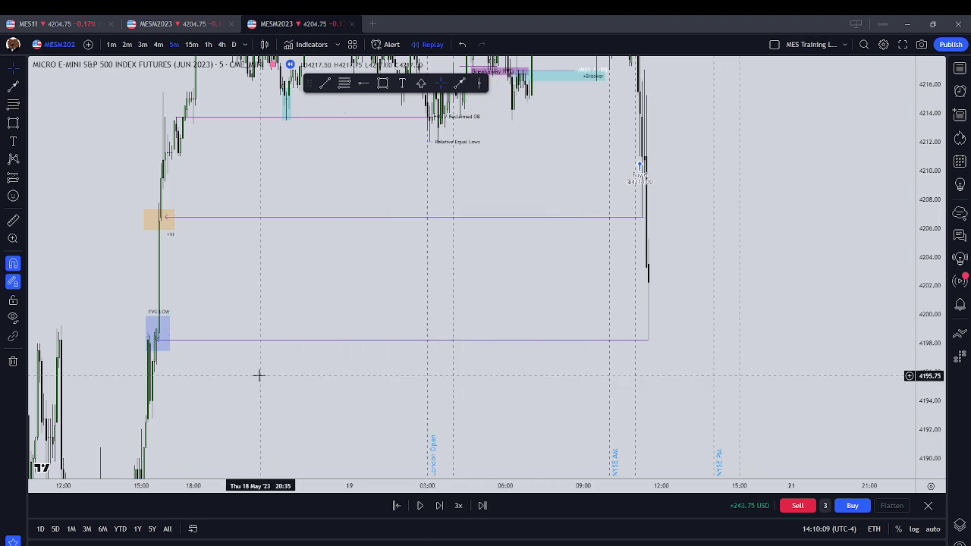
Step: Lock the blue "FVG LOW" rectangle in place
scroll(364, 371, up, 2)
right_click(188, 315)
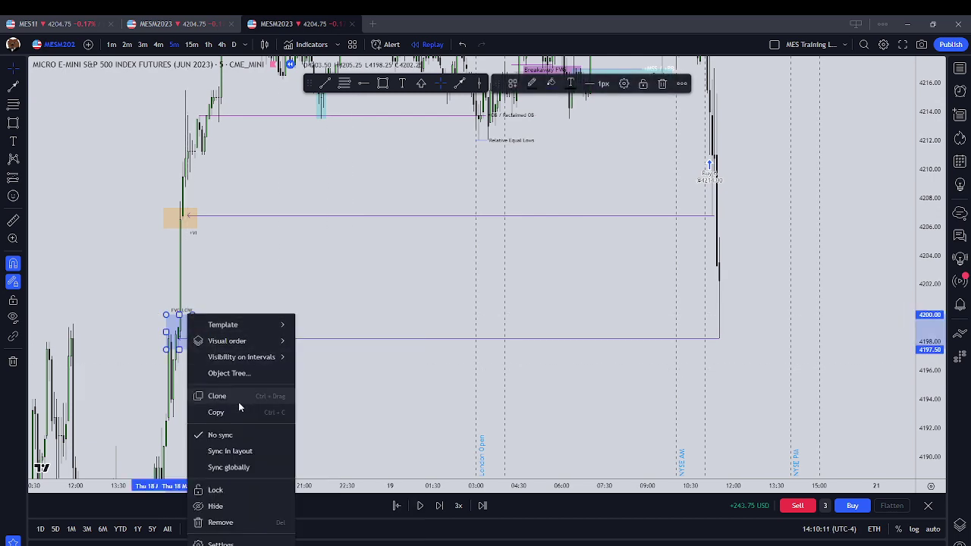
click(271, 491)
Step: Switch the chart to the 3-minute interval and advance the replay by three candles
drag(403, 420, 319, 449)
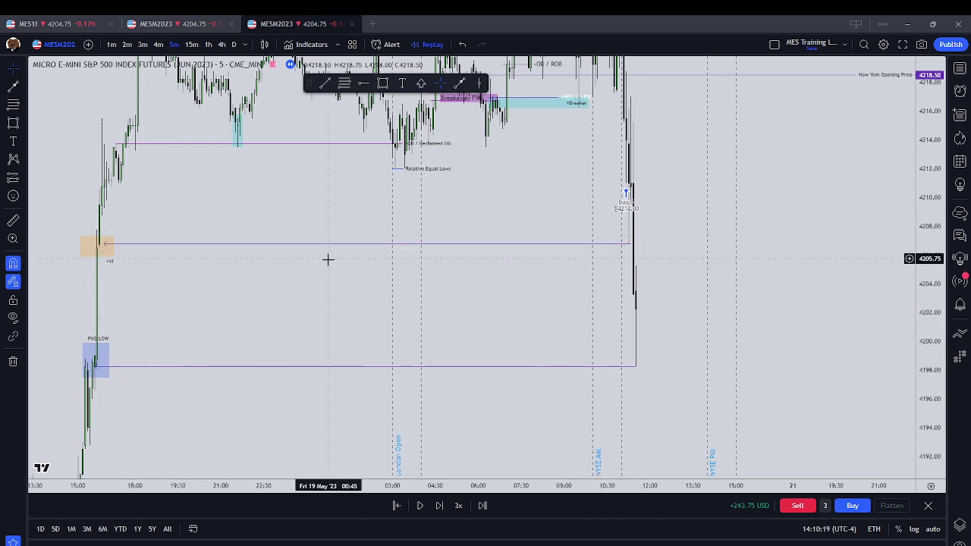
drag(327, 260, 275, 329)
scroll(316, 332, up, 1)
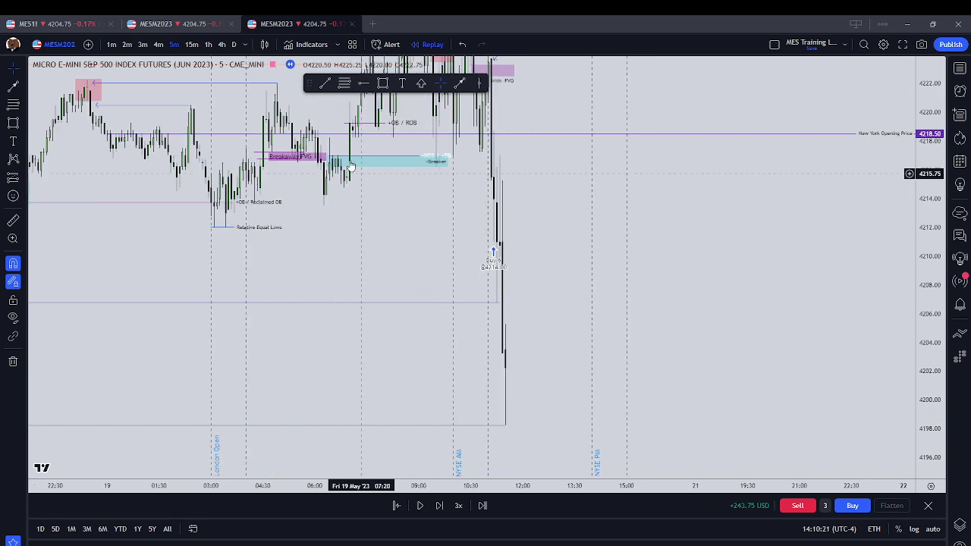
click(140, 45)
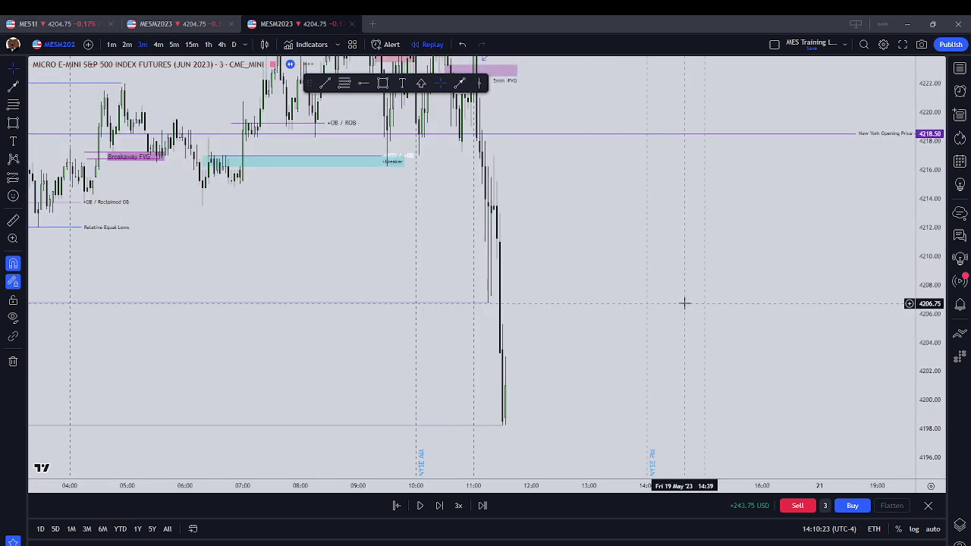
click(439, 505)
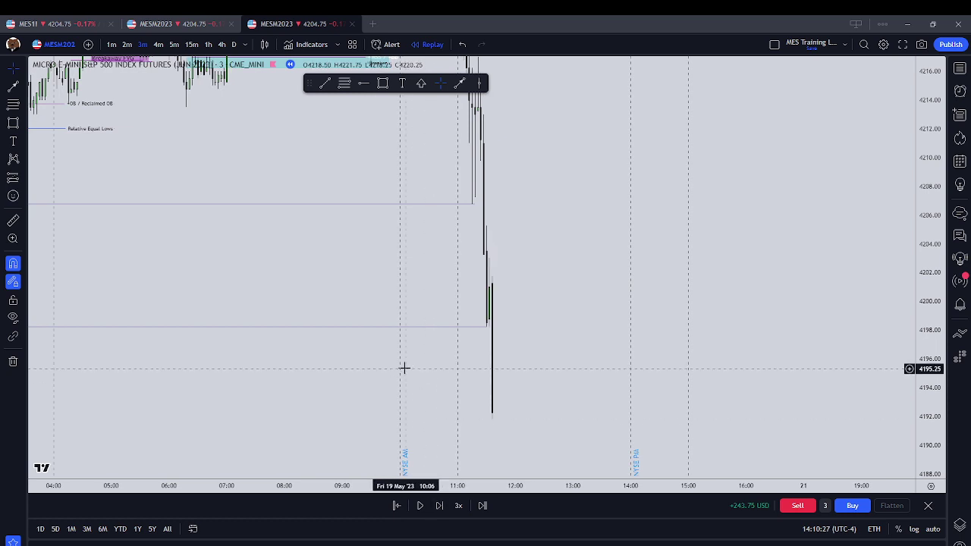
scroll(403, 368, down, 2)
click(439, 506)
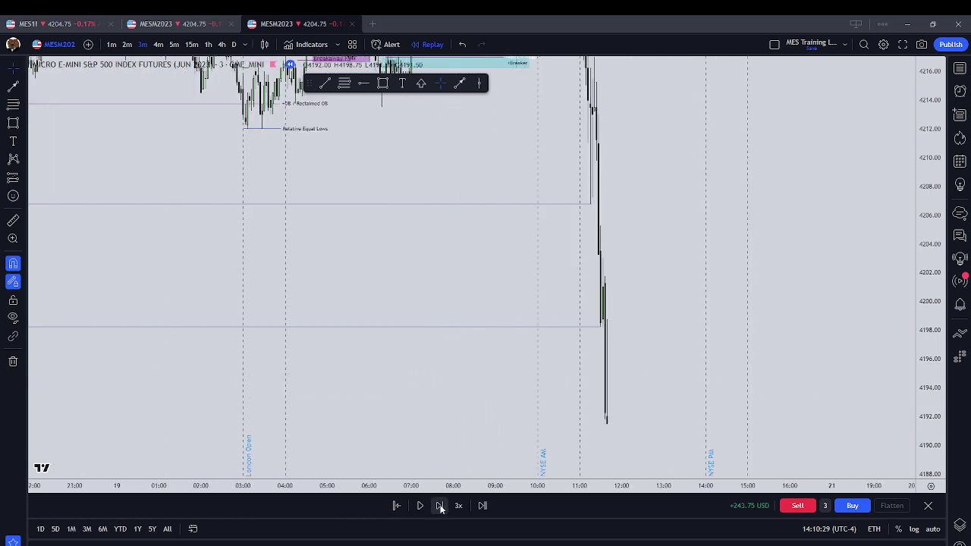
click(439, 506)
Step: Return to the 5-minute chart and draw a horizontal arrow at 4191.50 from the 11:35 candle's low back to about 18 May 15:20
scroll(549, 438, down, 4)
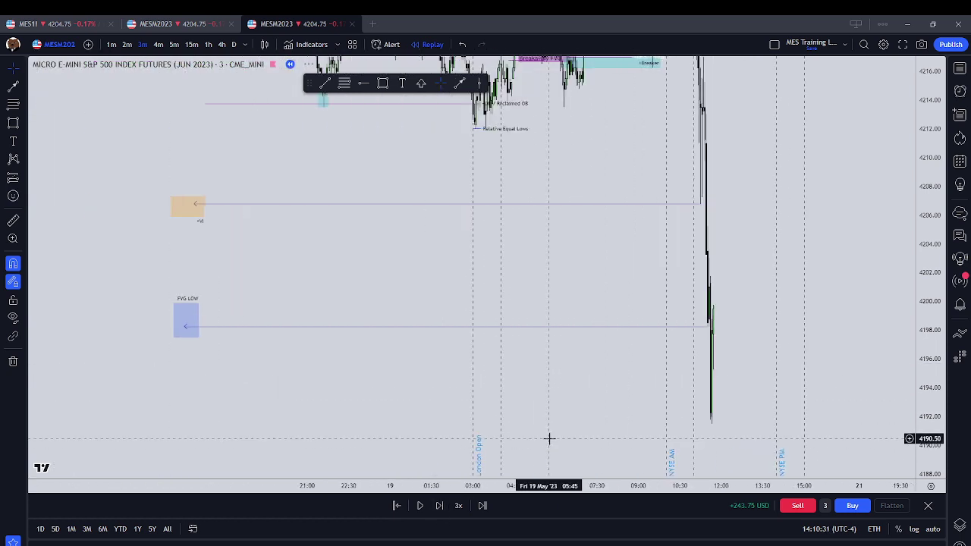
drag(477, 432, 515, 387)
scroll(518, 386, down, 1)
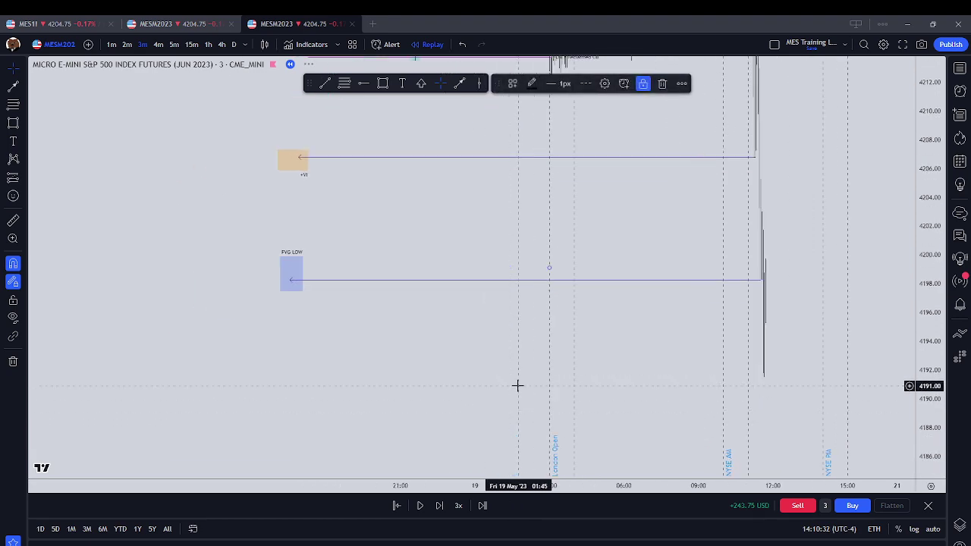
click(173, 44)
drag(578, 383, 624, 394)
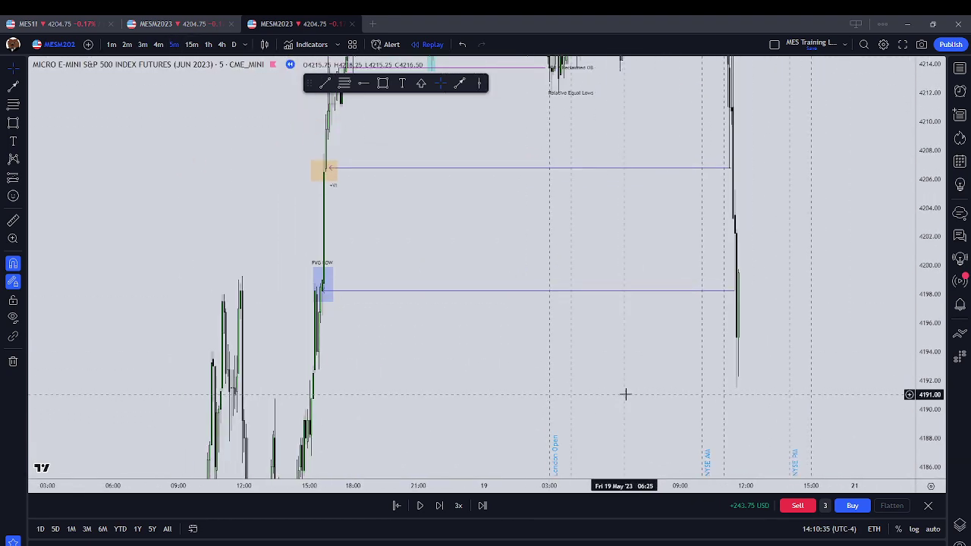
scroll(675, 399, up, 3)
click(458, 84)
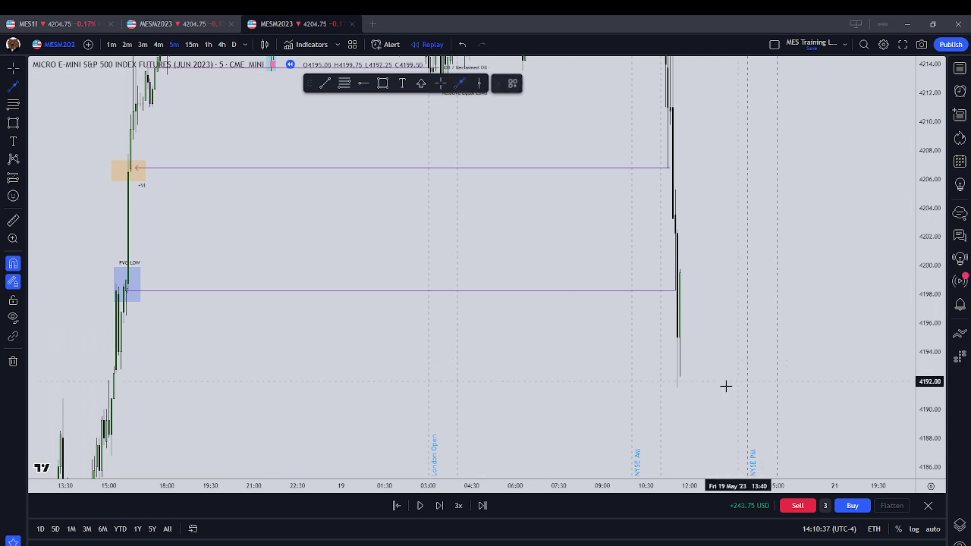
click(676, 409)
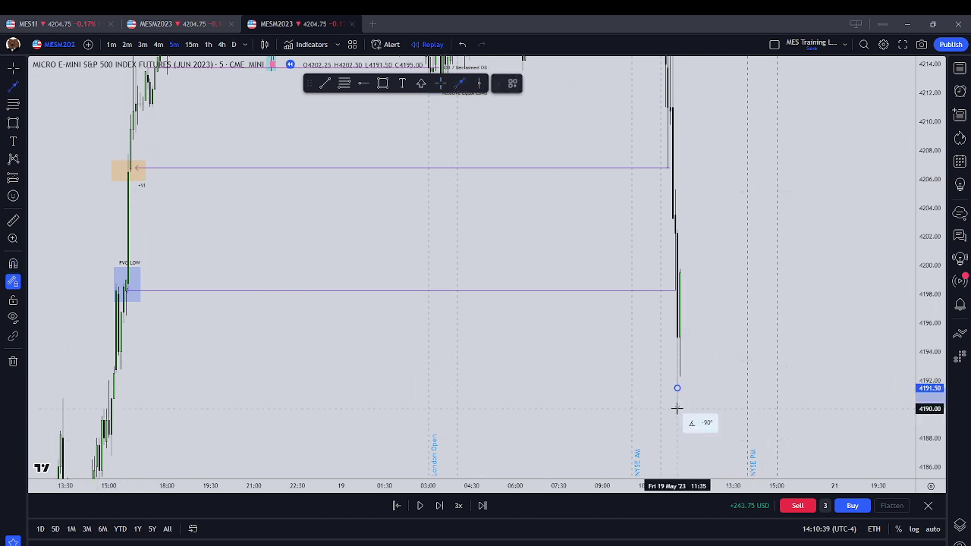
click(117, 401)
Step: Draw a rectangle around the 4191.50 arrow's tip from 4192.50 to 4190.75, widening it to end at 18 May 16:10
drag(213, 364, 533, 340)
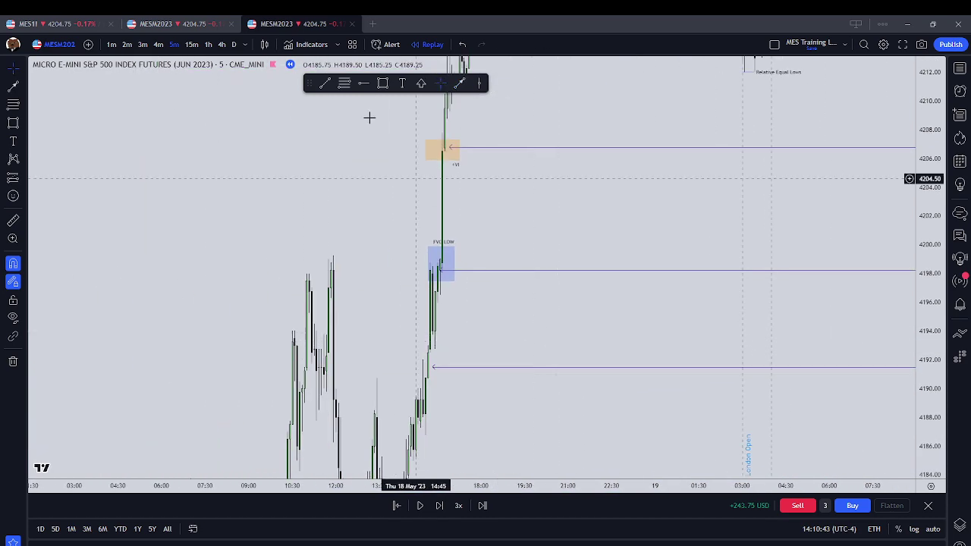
click(383, 84)
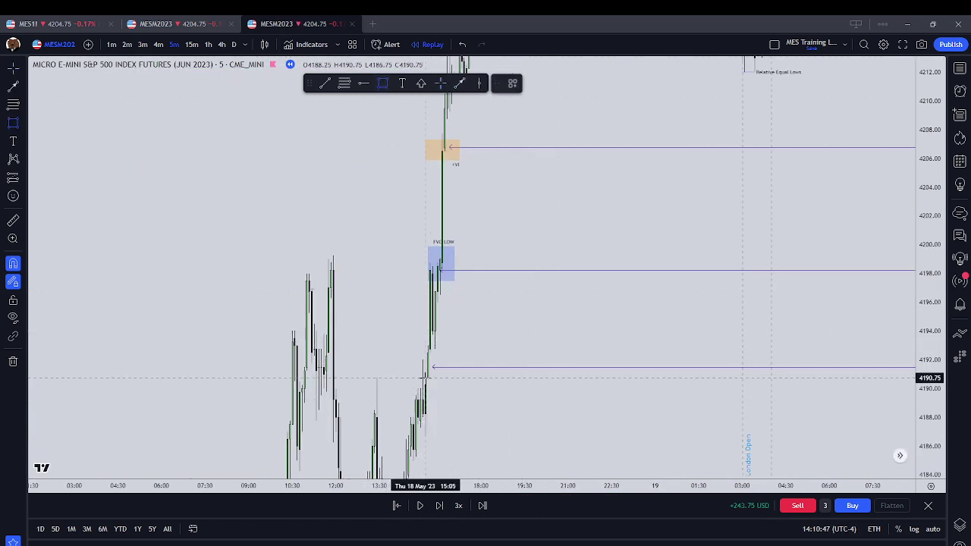
click(431, 351)
click(472, 349)
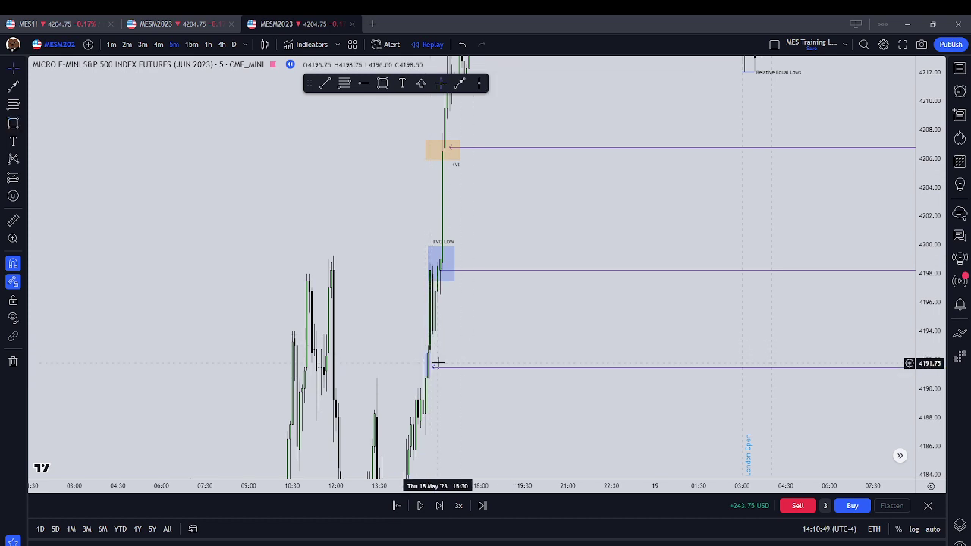
drag(425, 366, 457, 365)
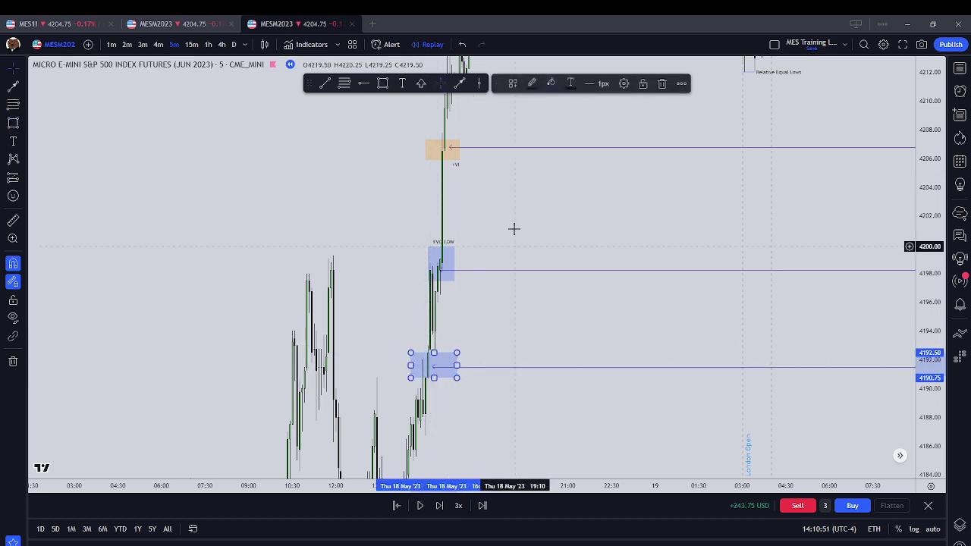
Step: Label the rectangle at the 4191.50 arrow's tip "+FVG", with the text aligned inside
click(623, 84)
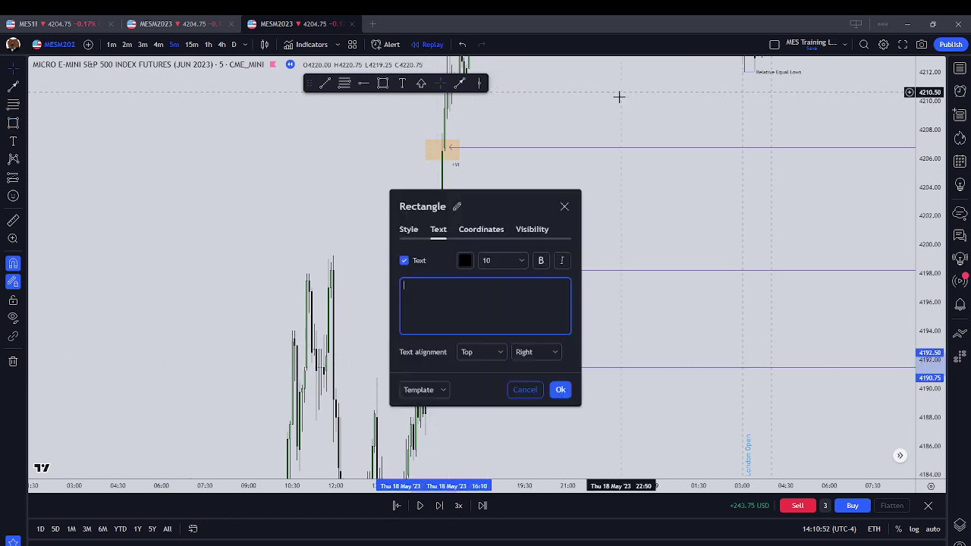
click(499, 353)
click(492, 387)
click(518, 312)
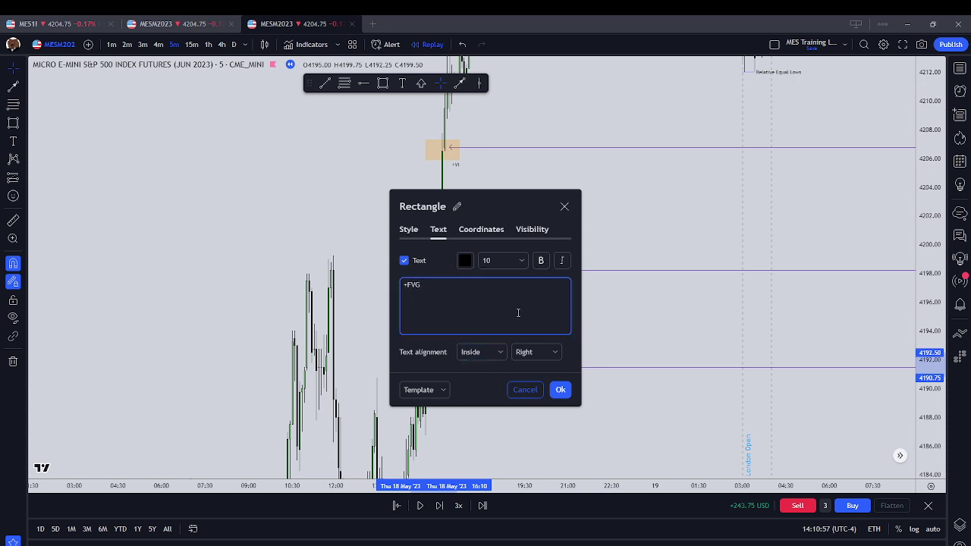
Step: Set the "+FVG" rectangle's background to purple and apply the settings
click(410, 230)
click(468, 262)
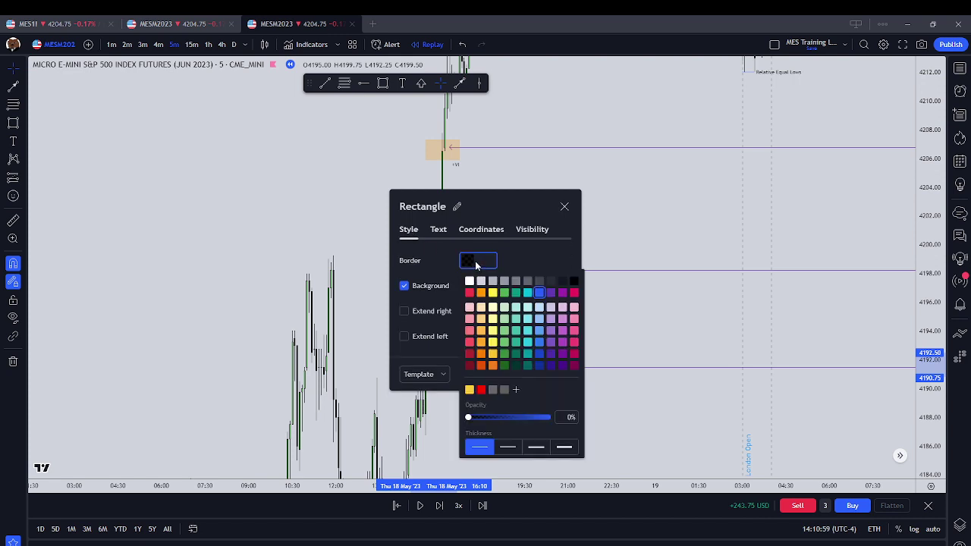
click(467, 285)
click(458, 350)
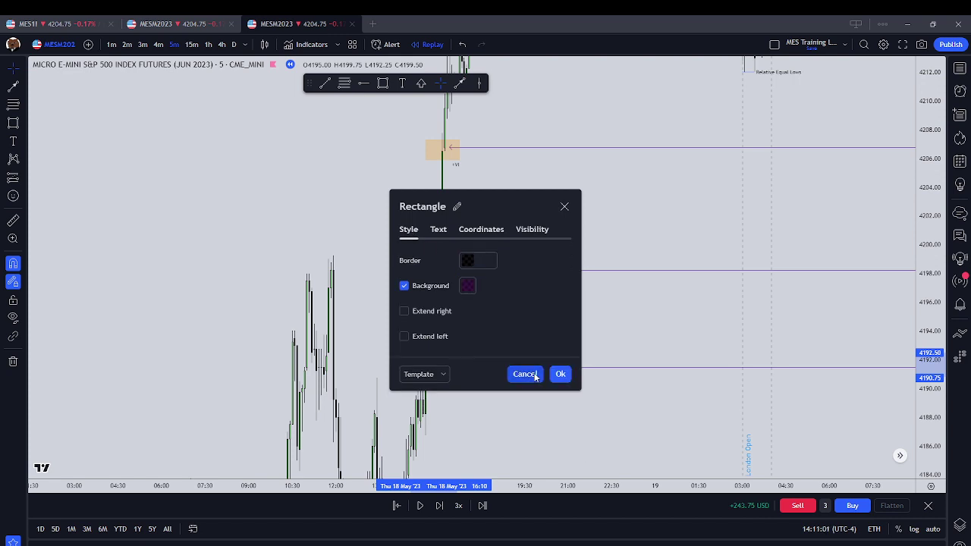
click(561, 374)
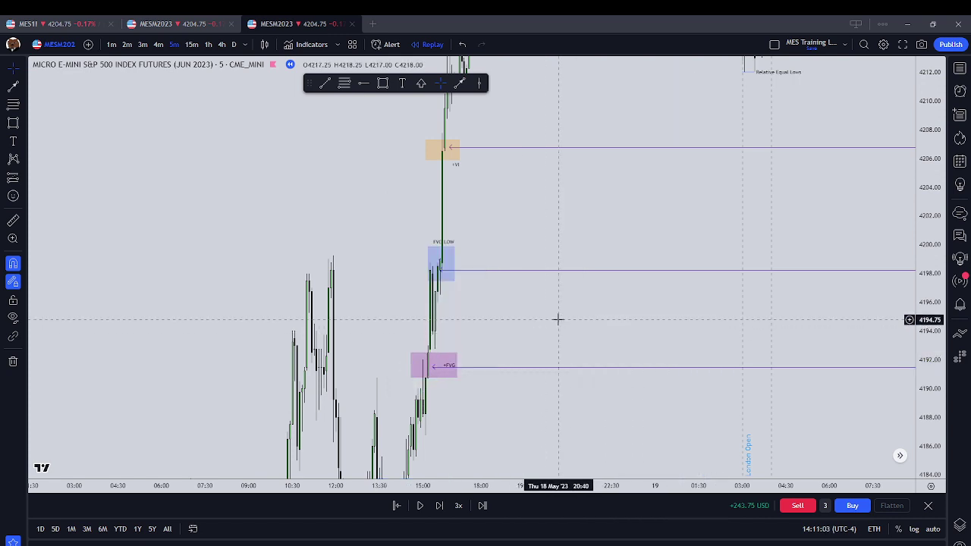
Step: Lock the orange "+VI" rectangle in place and deselect it
drag(556, 320, 408, 333)
drag(536, 264, 461, 307)
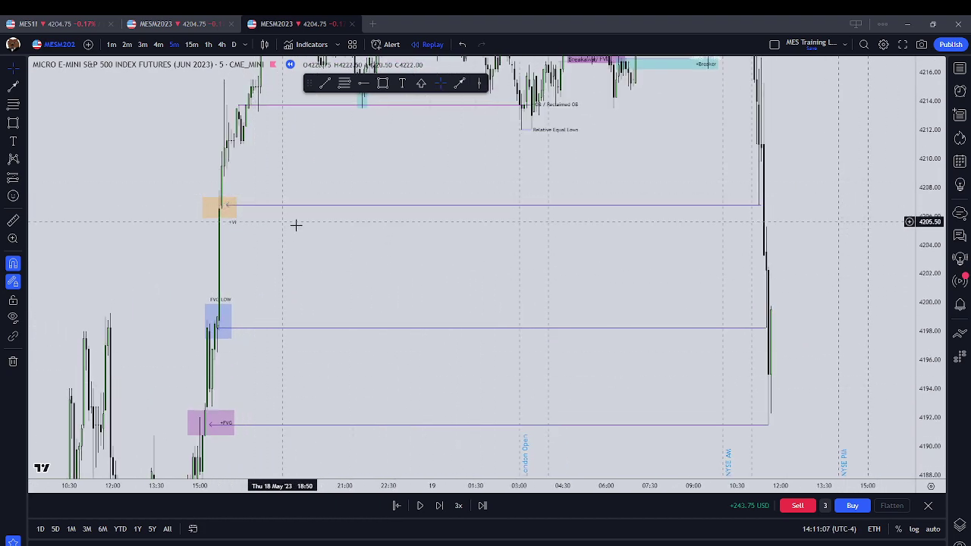
scroll(296, 225, right, 1)
click(189, 232)
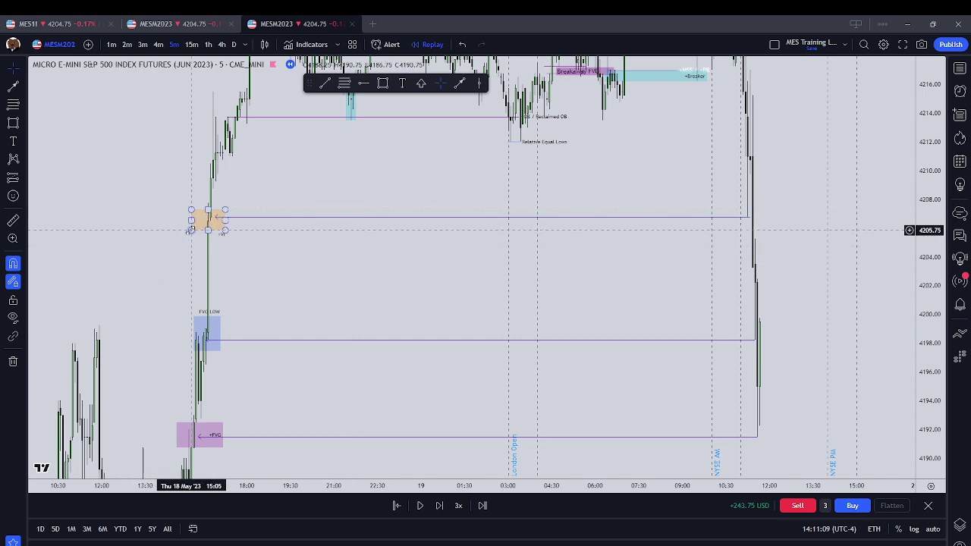
right_click(189, 232)
click(251, 410)
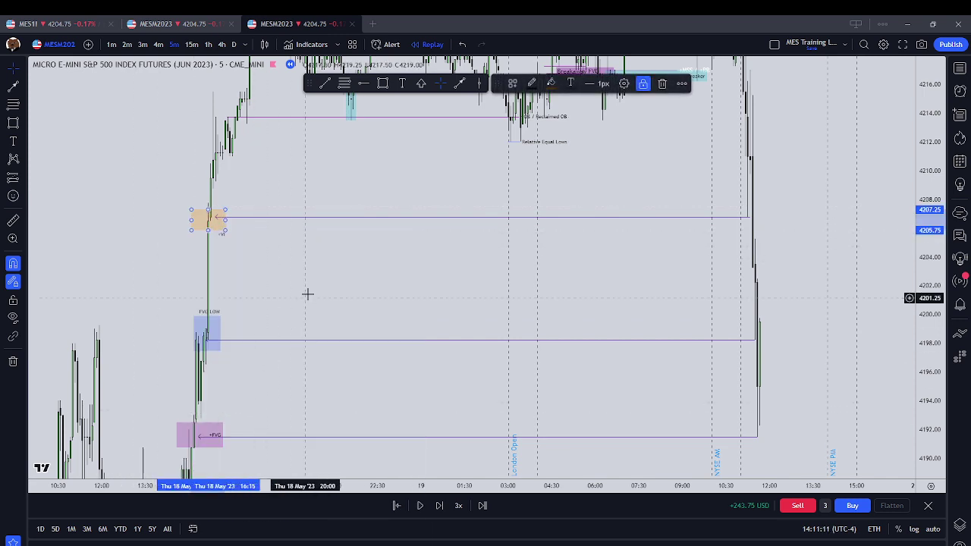
click(308, 293)
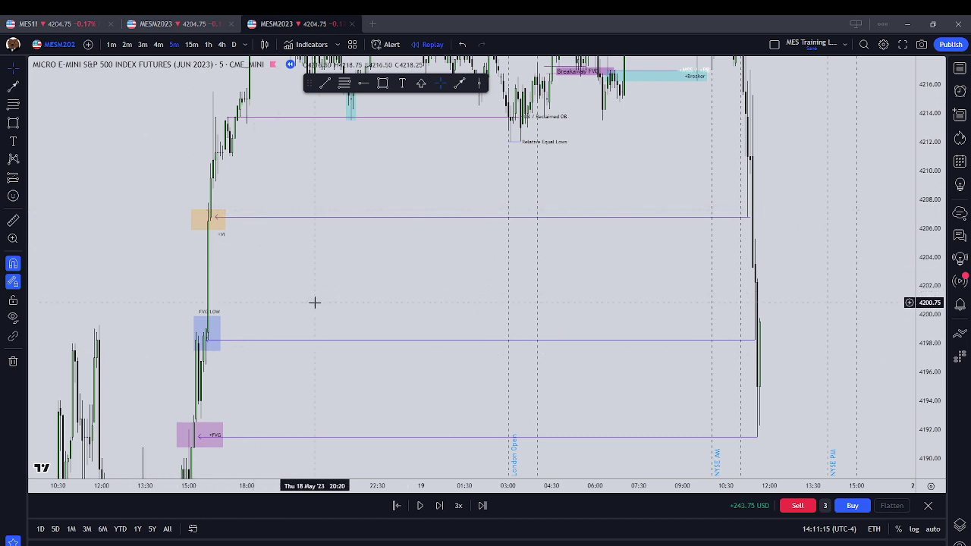
drag(335, 310, 362, 284)
drag(285, 407, 288, 372)
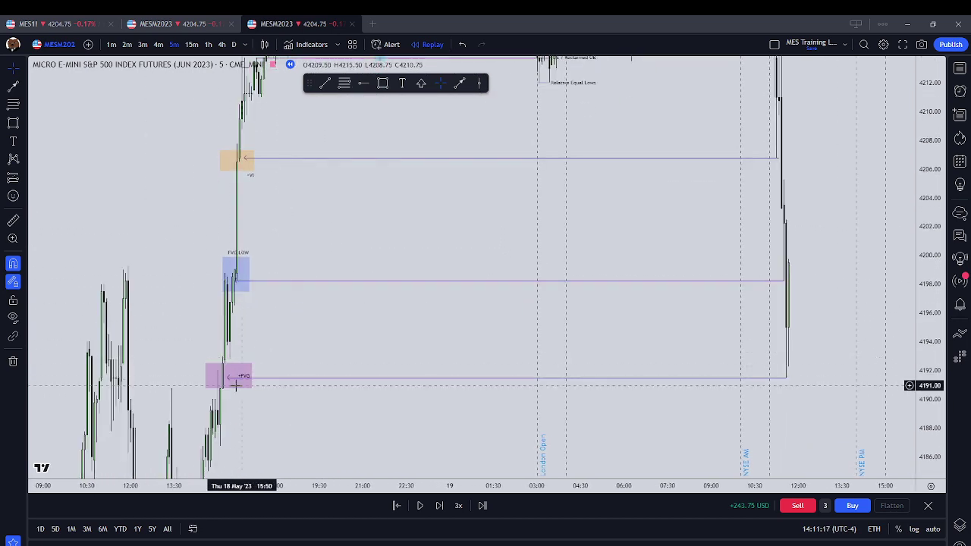
drag(369, 340, 207, 414)
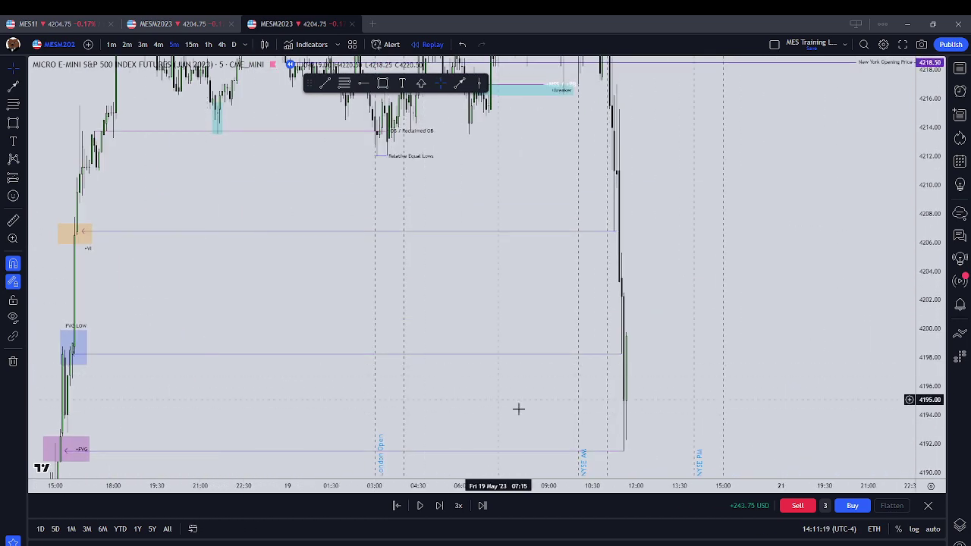
Step: Draw a rectangle over the New York AM price range from 4227.25 to 4216.25, extending its end to 19 May 11:25
drag(306, 420, 321, 416)
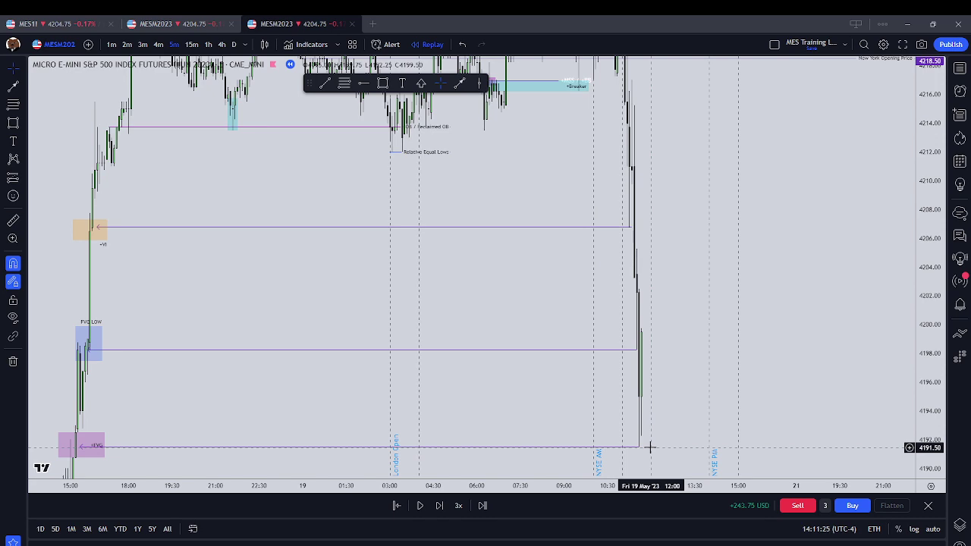
drag(539, 310, 517, 322)
drag(629, 264, 608, 333)
drag(932, 214, 940, 361)
scroll(754, 334, up, 1)
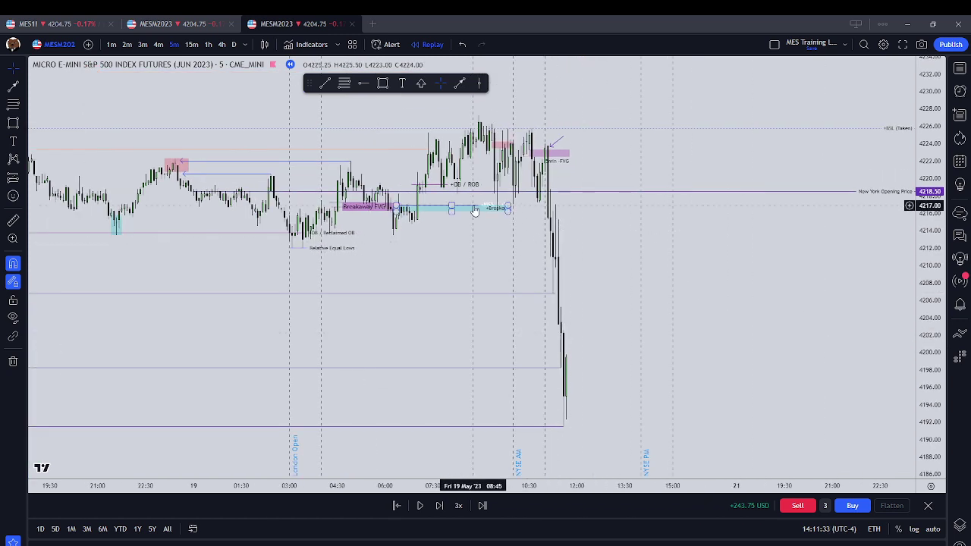
click(381, 85)
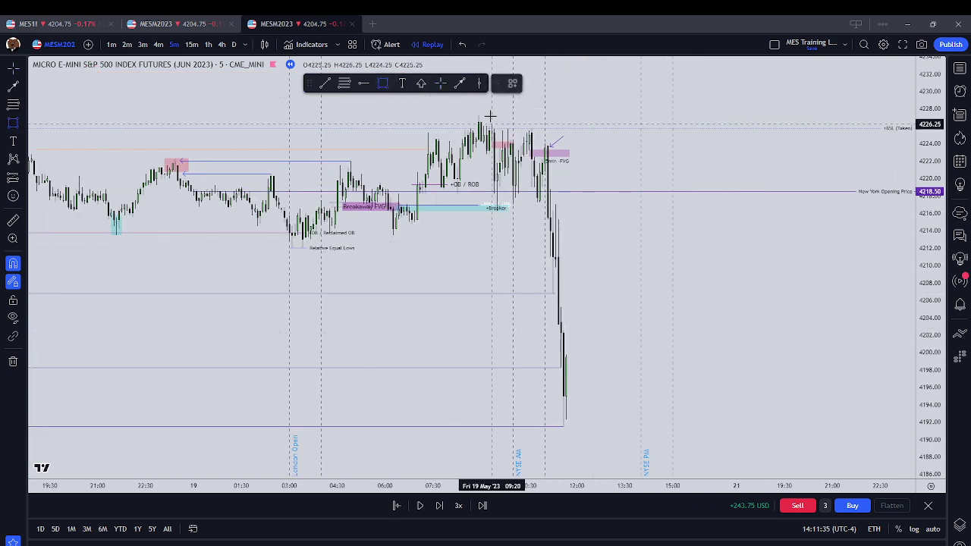
mouse_move(477, 116)
mouse_down()
mouse_move(527, 205)
mouse_move(502, 217)
mouse_up()
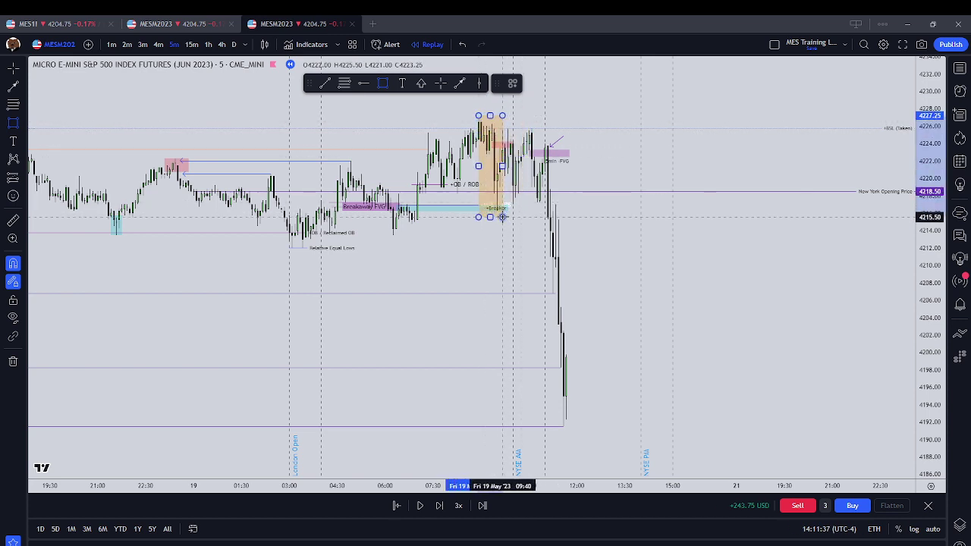
click(497, 211)
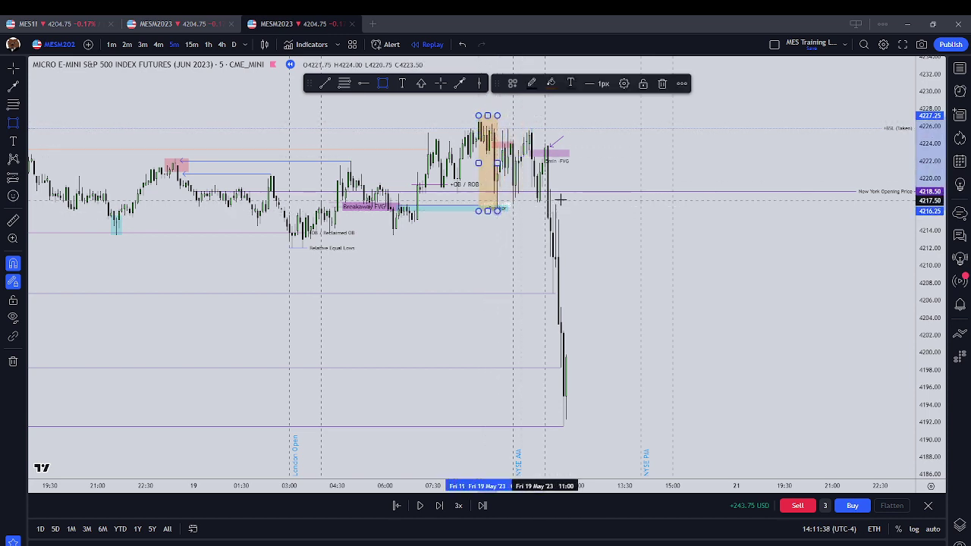
click(608, 165)
drag(497, 163, 558, 164)
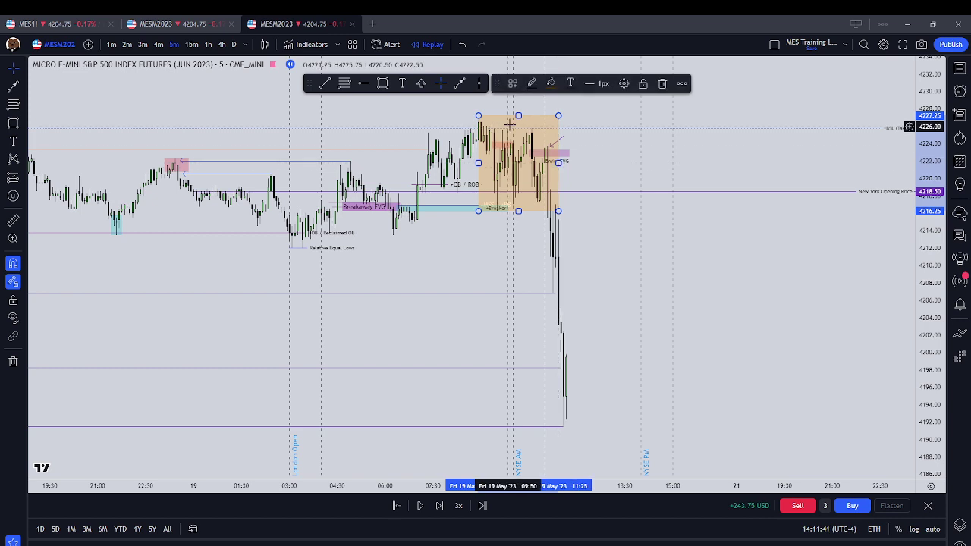
Step: Duplicate the orange range rectangle directly below itself, spanning 4216.25 to 4205.25, and fill the copy with cyan
drag(533, 121, 579, 215)
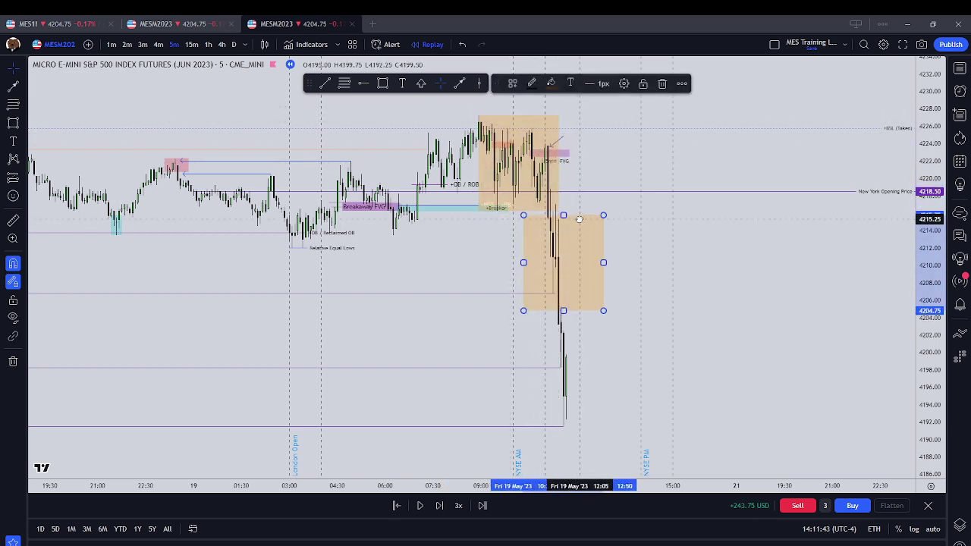
click(597, 175)
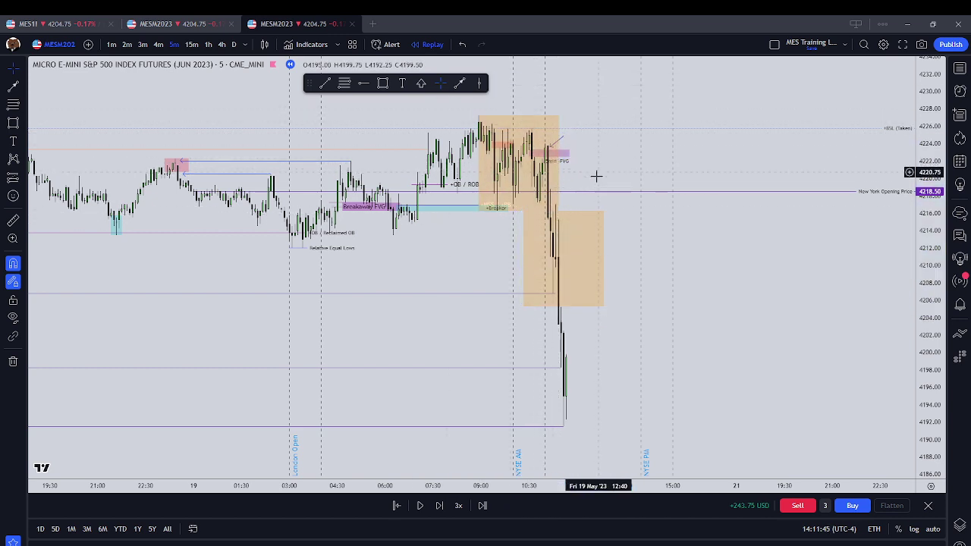
click(572, 212)
click(550, 83)
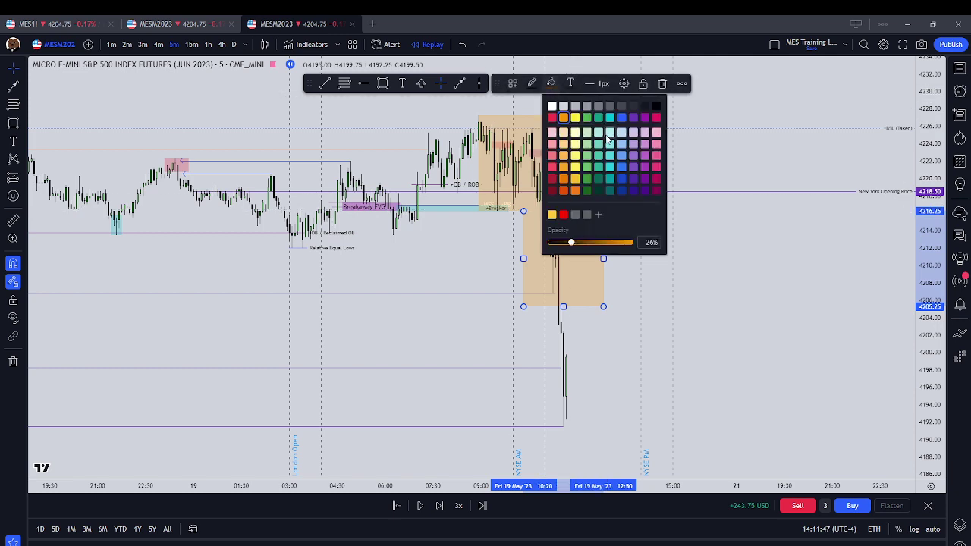
click(610, 119)
click(431, 248)
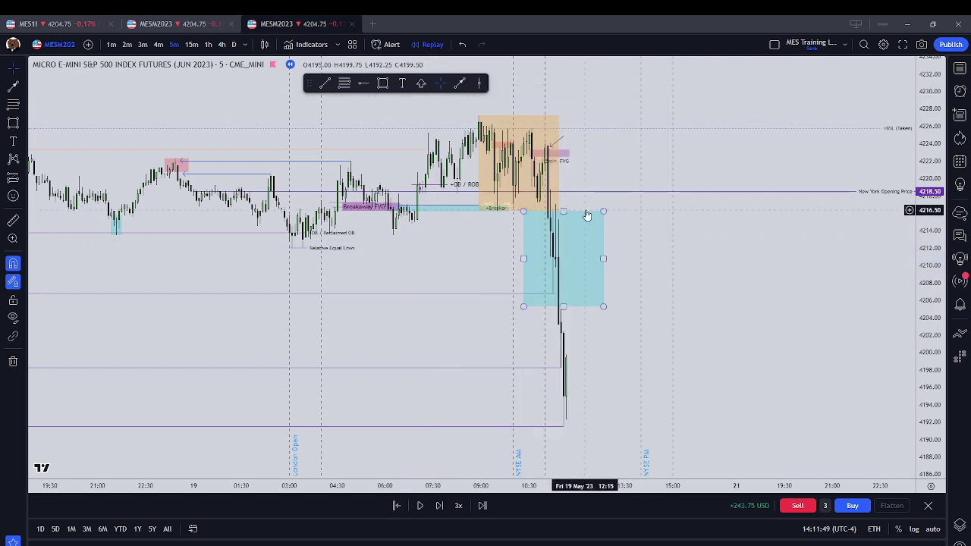
Step: Duplicate the cyan rectangle directly below itself to span 4205.25 to 4194.25, and fill the middle rectangle with purple
drag(587, 215, 608, 311)
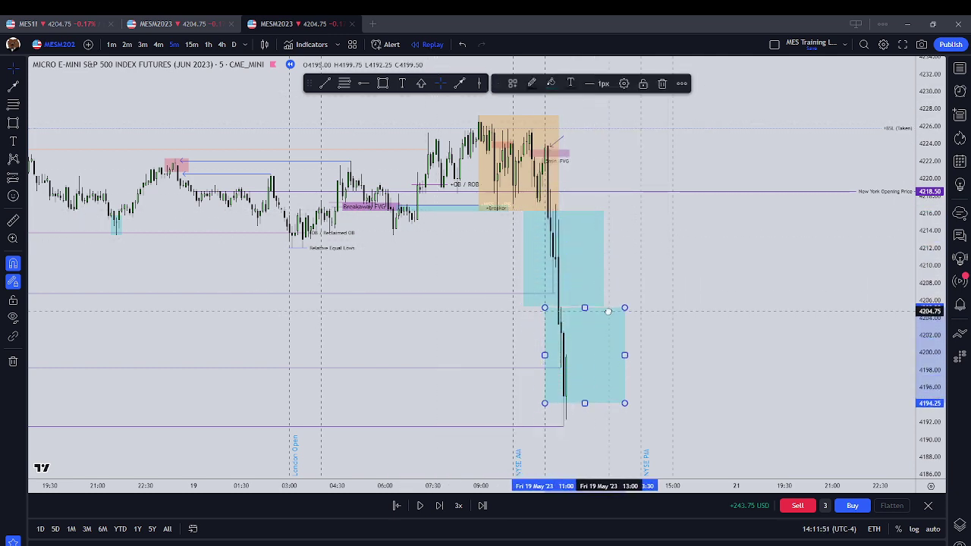
click(574, 212)
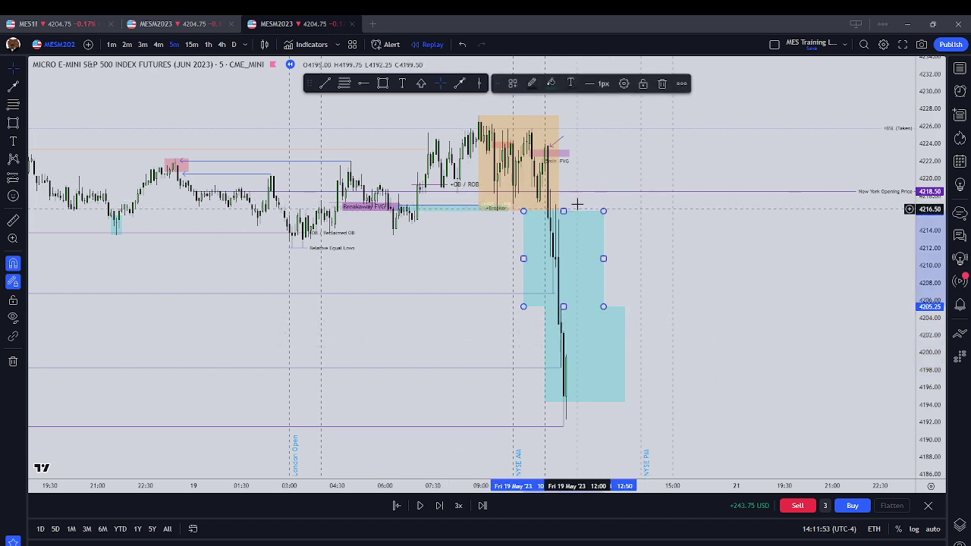
click(553, 84)
click(643, 119)
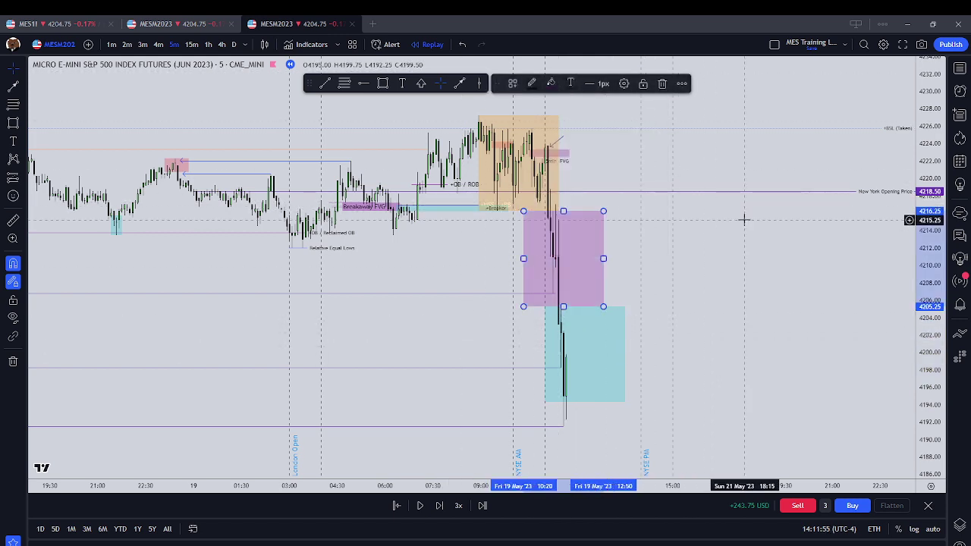
Step: Fill the lowest range rectangle, from 4205.25 to 4194.25, with pink and deselect it
click(616, 314)
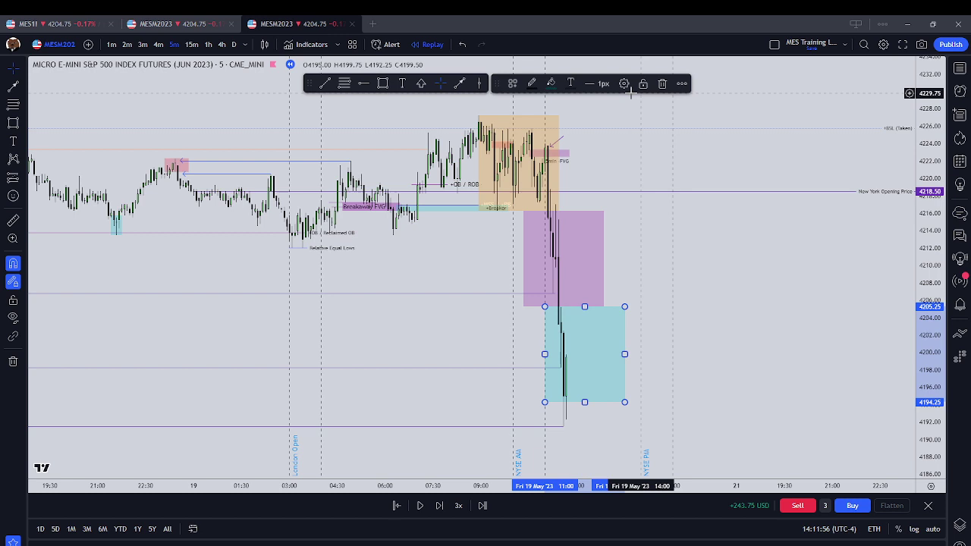
click(552, 84)
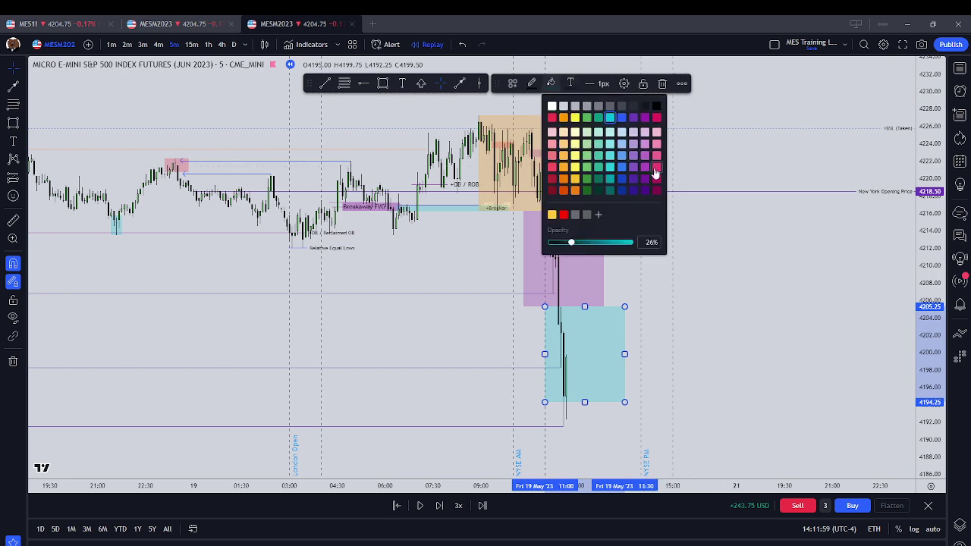
click(656, 173)
right_click(753, 287)
click(752, 262)
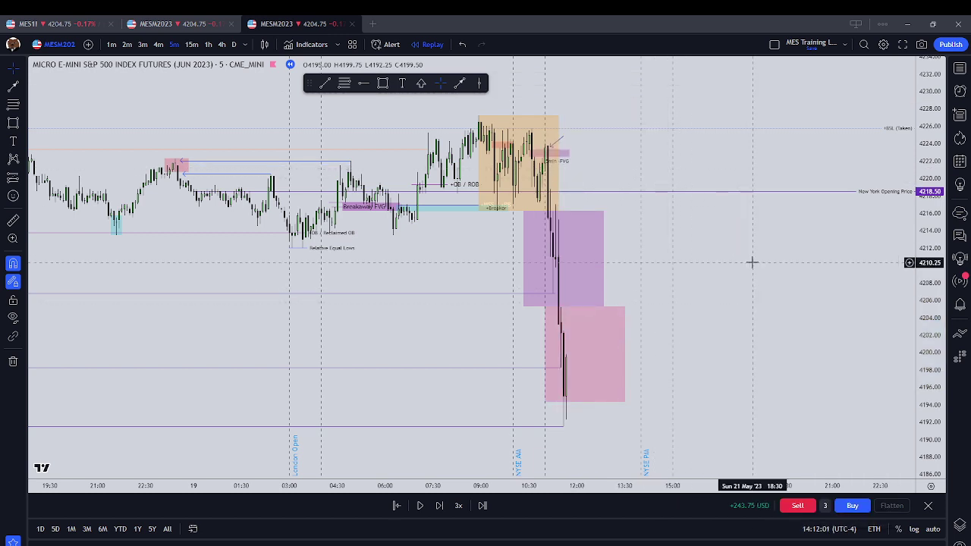
Step: Delete the pink, purple and orange range rectangles from the chart
scroll(751, 263, down, 2)
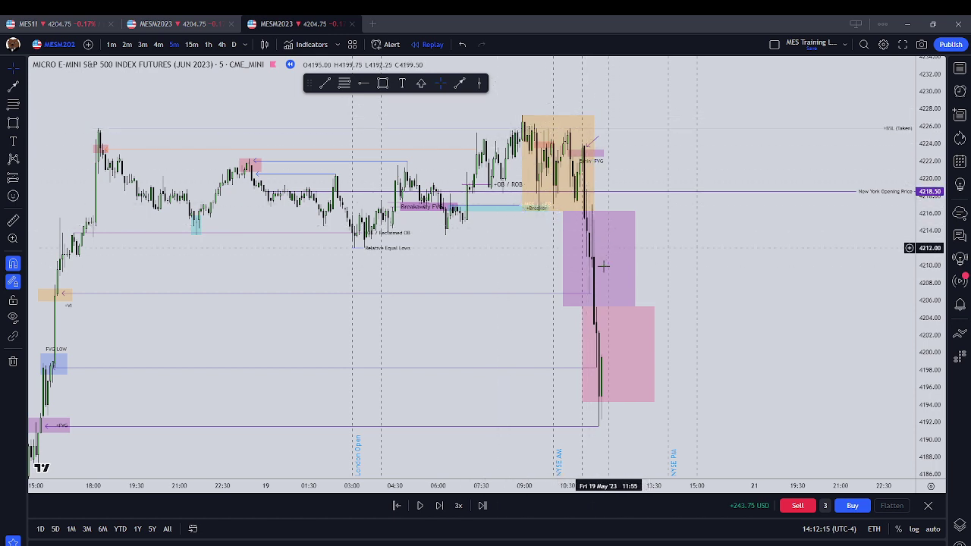
click(611, 407)
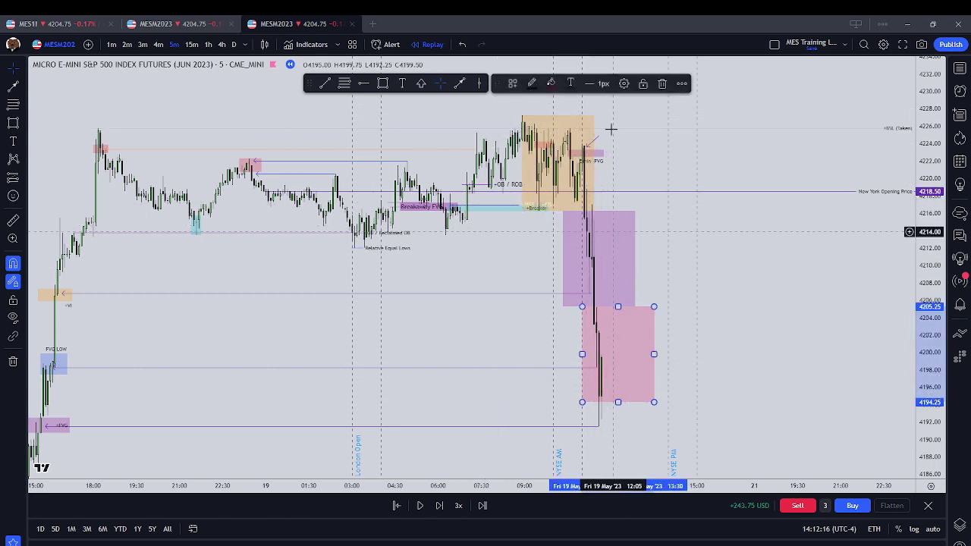
click(662, 84)
click(627, 214)
click(662, 83)
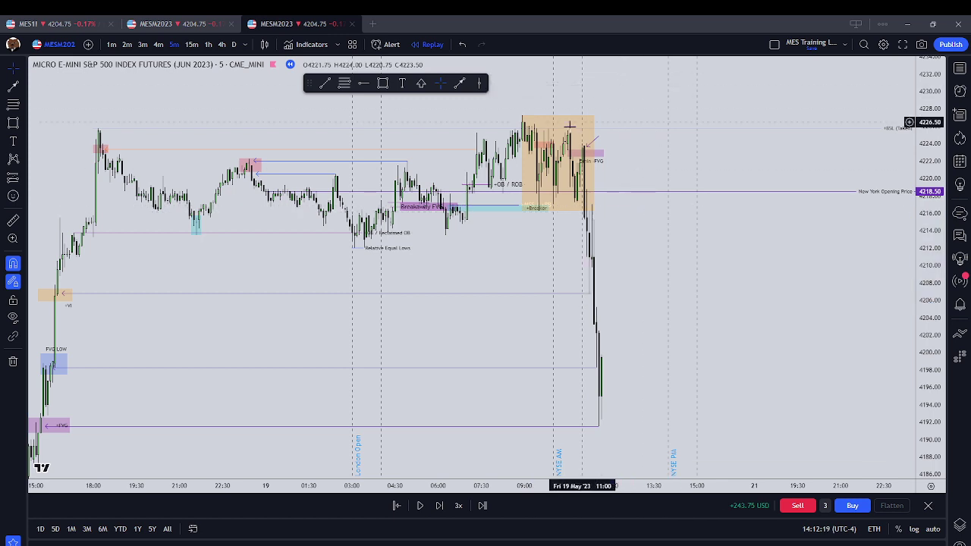
click(582, 113)
click(664, 83)
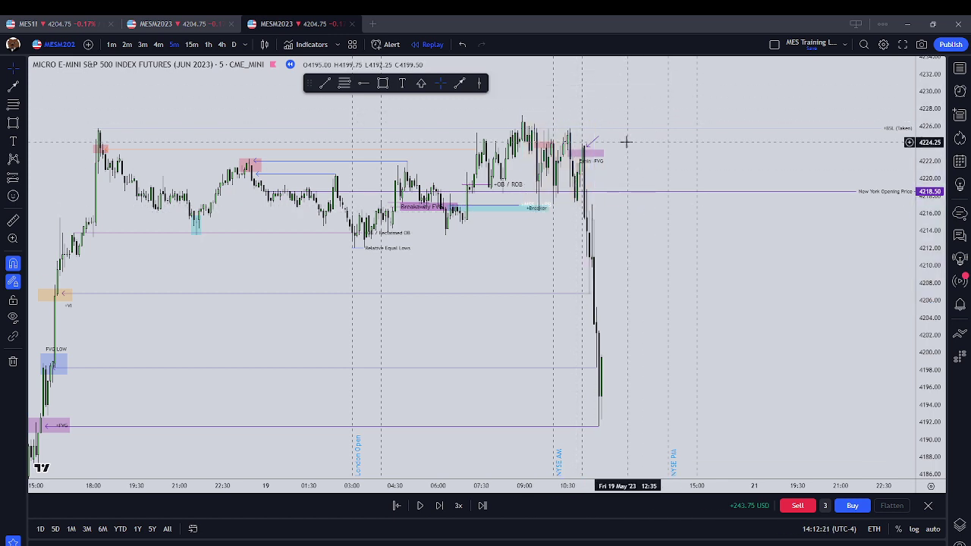
Step: Advance the replay bar by bar to the 19 May 11:55 candle
scroll(626, 142, up, 2)
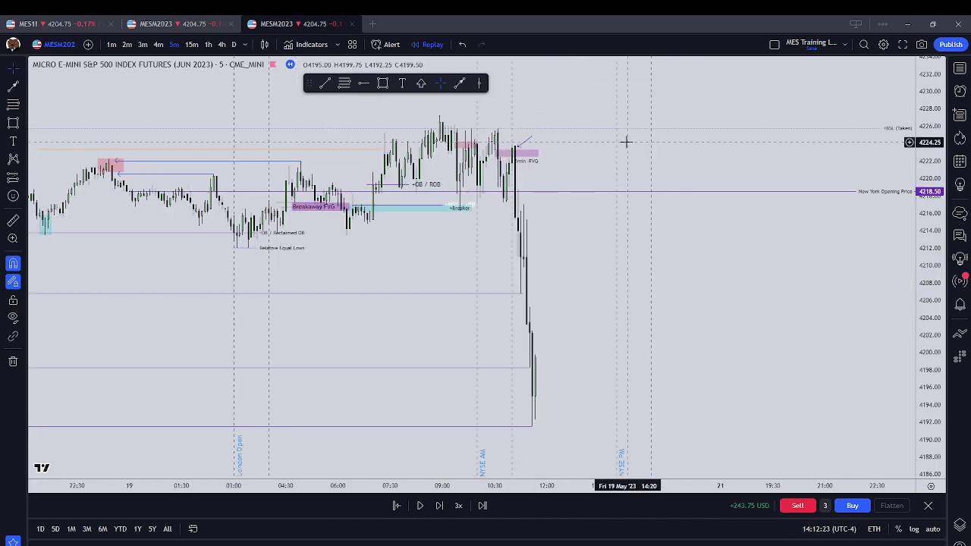
scroll(555, 300, up, 1)
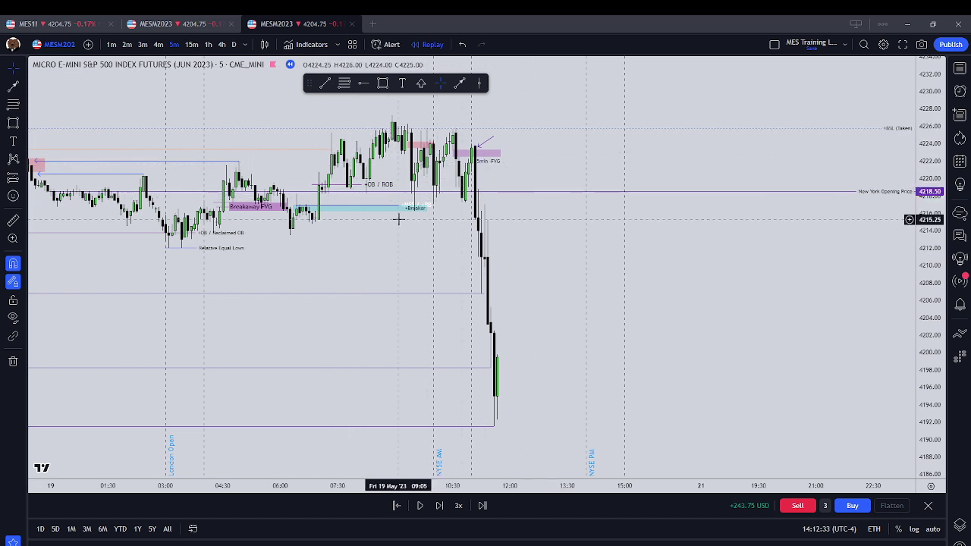
mouse_move(516, 401)
mouse_down()
mouse_move(543, 276)
mouse_move(518, 392)
mouse_up()
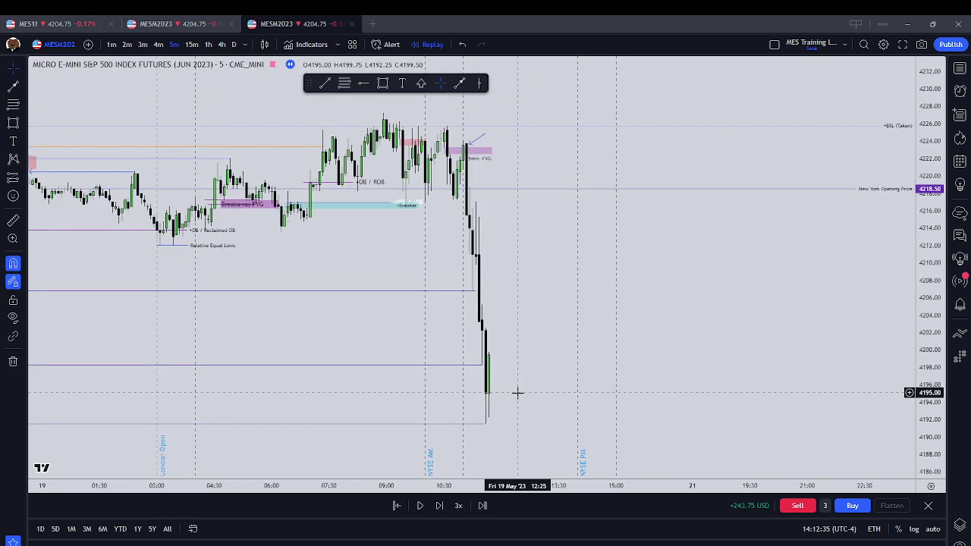
click(438, 505)
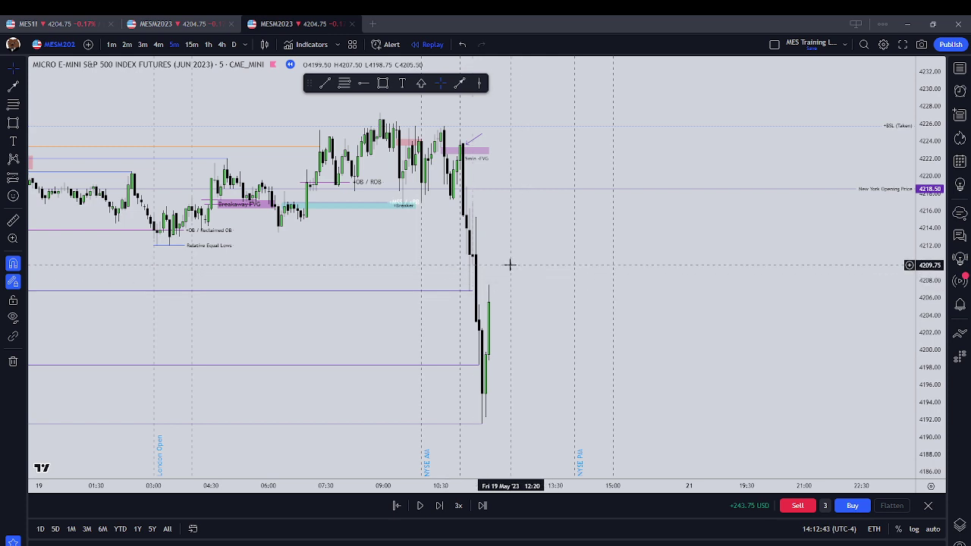
click(434, 508)
click(433, 509)
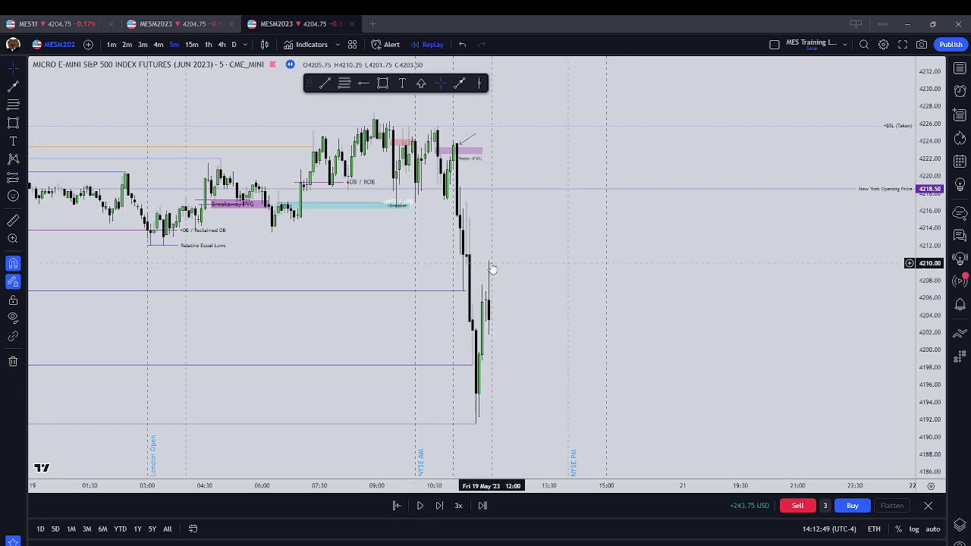
Step: Review the recent price swing against the marked levels and advance the replay bar by bar to the 19 May 12:35 candle
drag(513, 434, 518, 369)
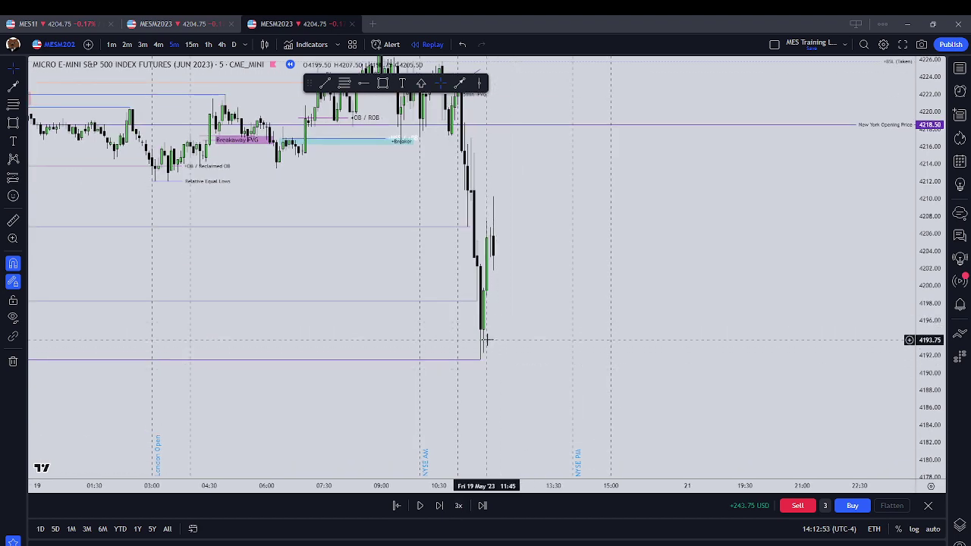
drag(341, 253, 486, 377)
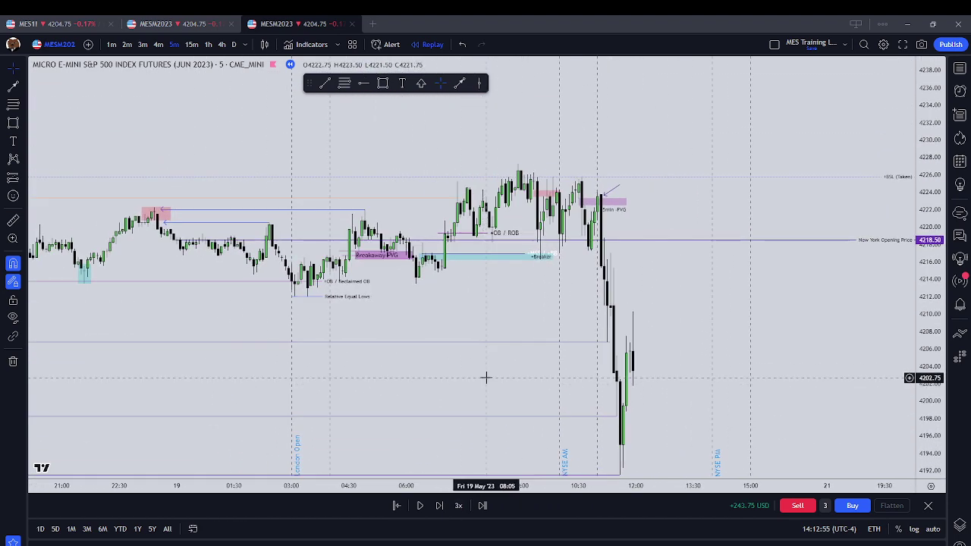
scroll(486, 377, left, 10)
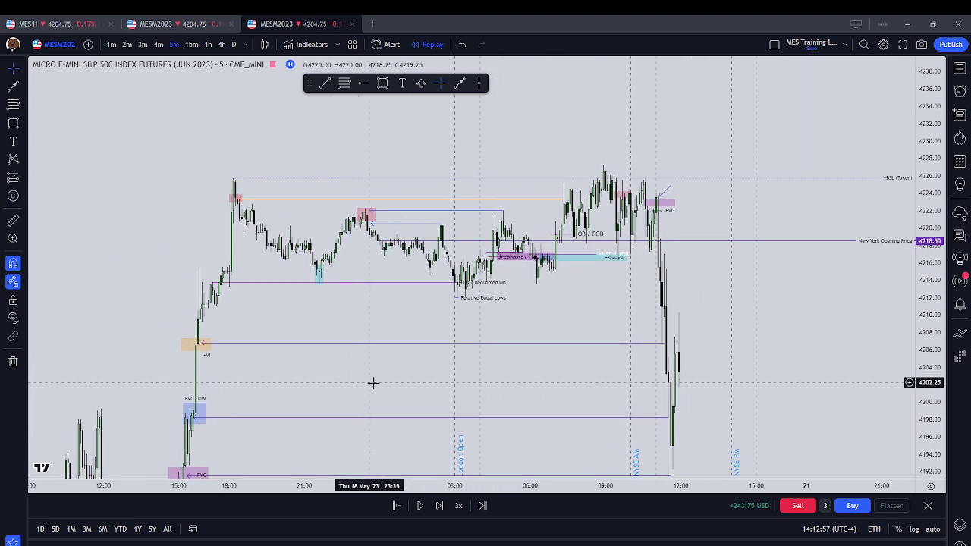
scroll(373, 383, right, 10)
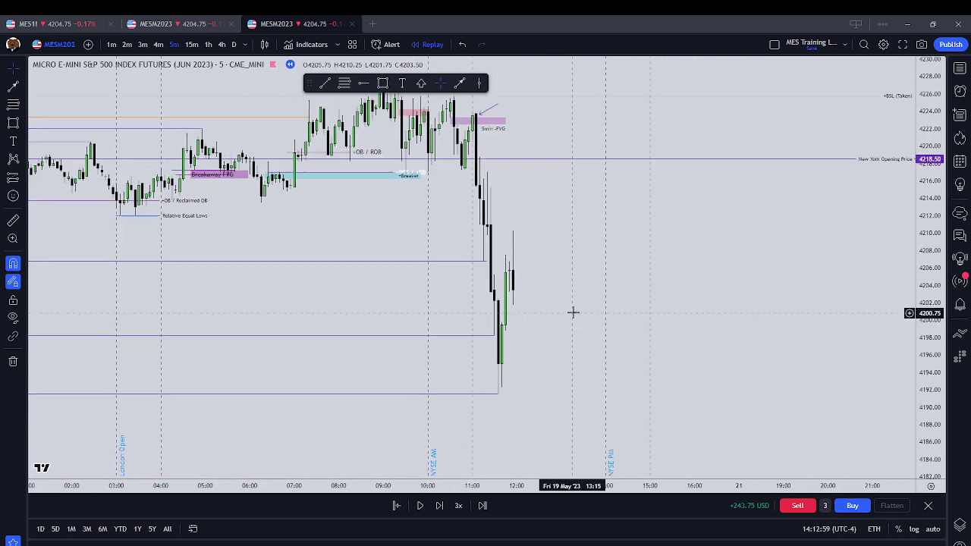
scroll(574, 312, up, 2)
drag(481, 360, 512, 380)
click(443, 507)
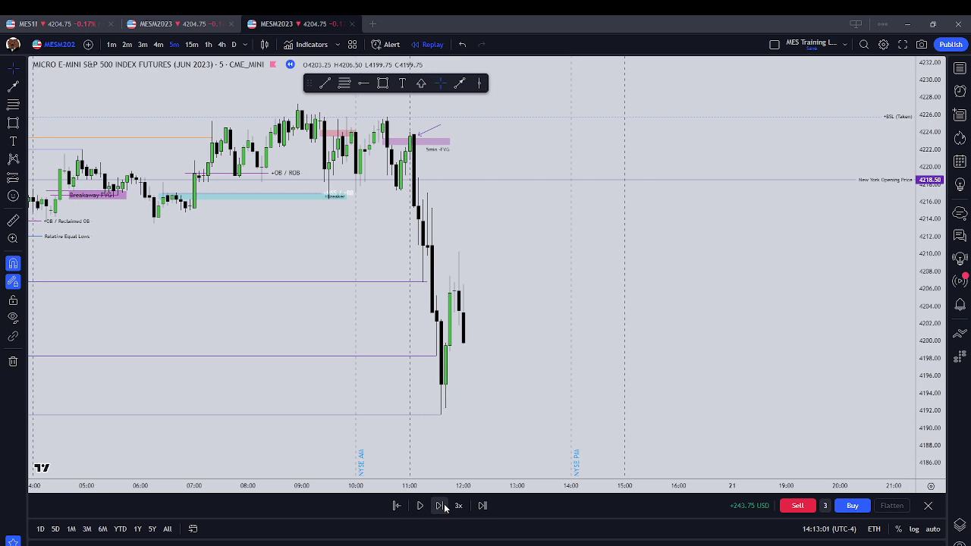
click(441, 505)
click(440, 505)
click(440, 505)
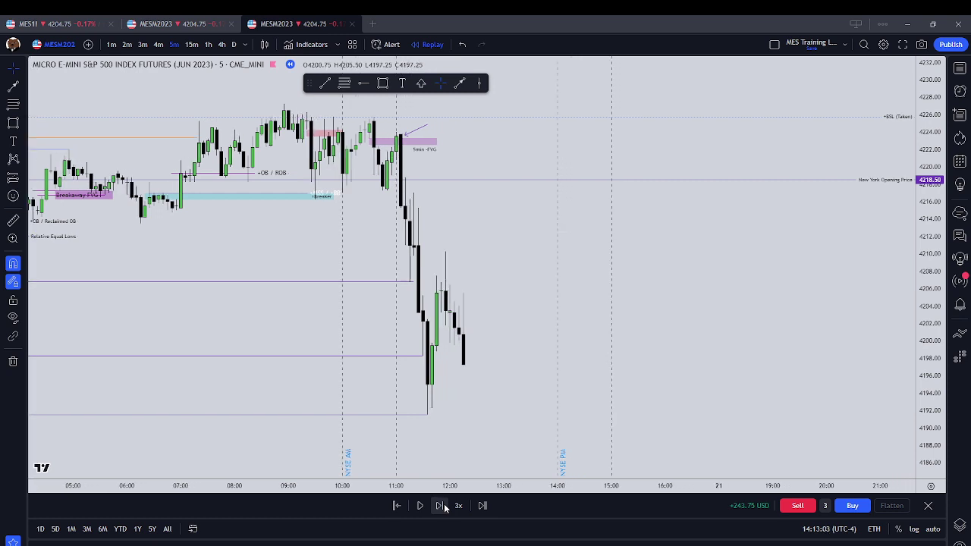
click(440, 505)
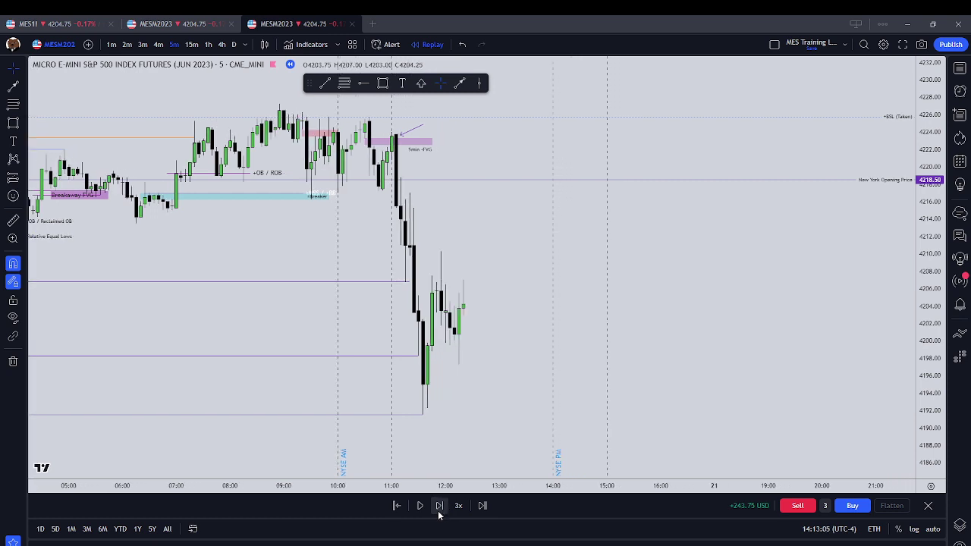
click(443, 513)
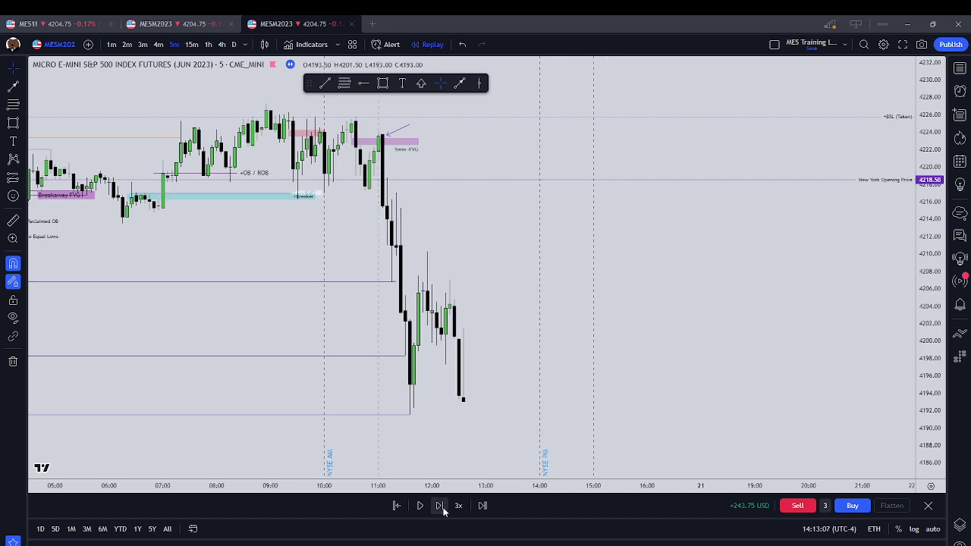
click(441, 506)
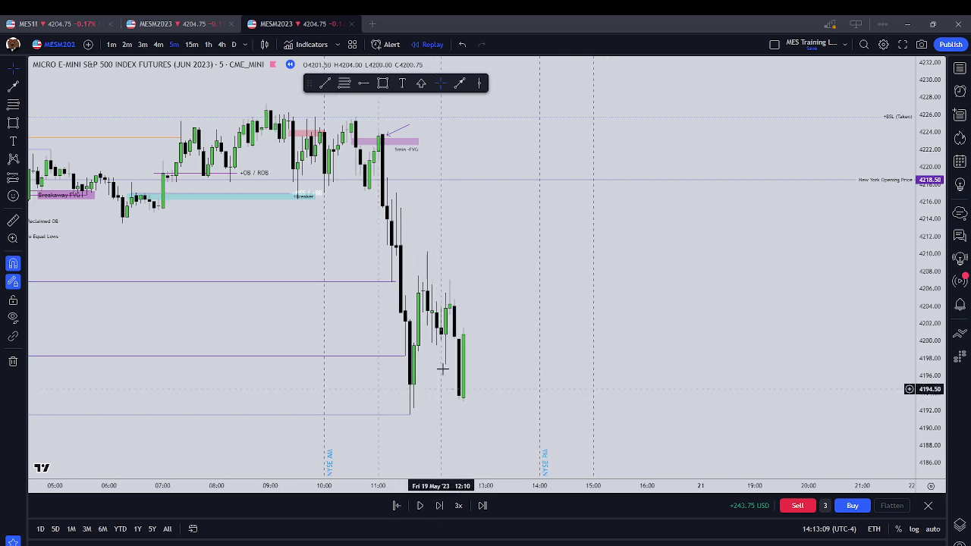
Step: Draw a horizontal arrow at about 4193.00 from the 12:35 candle's low back to the 11:40 candle and deselect it
click(459, 83)
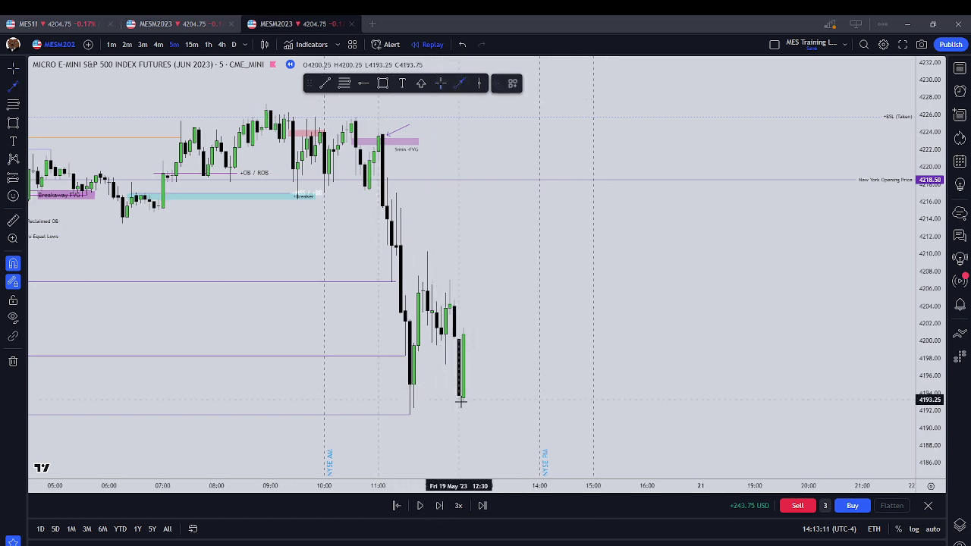
click(463, 401)
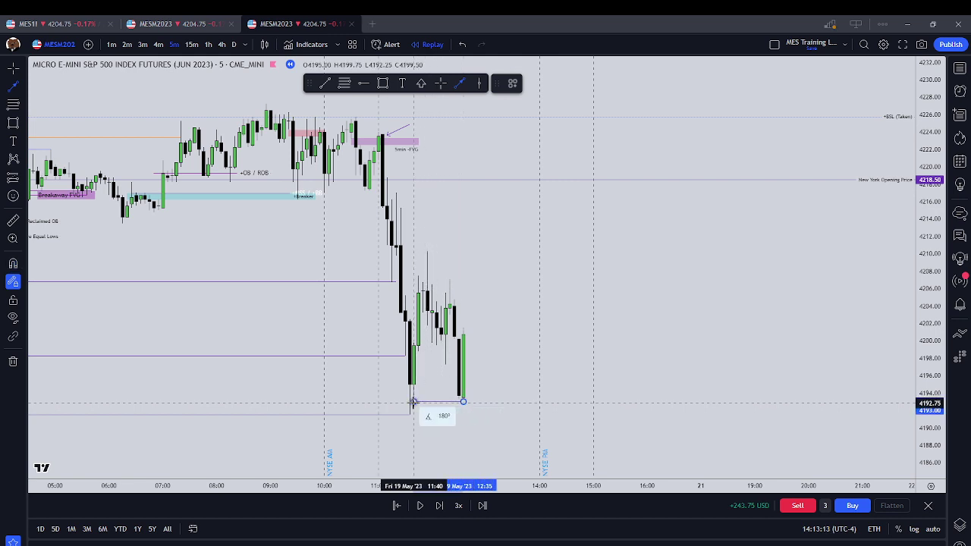
click(413, 401)
click(414, 403)
drag(414, 403, 414, 406)
click(380, 394)
click(493, 365)
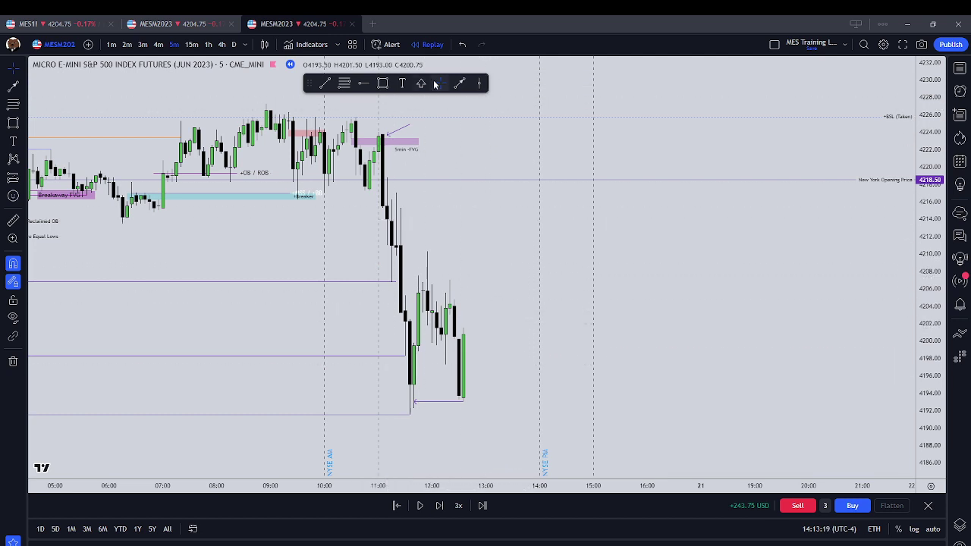
Step: Draw a horizontal arrow at 4210.25 from the 11:55 candle's high back to the 11:25 candle and deselect it
click(457, 83)
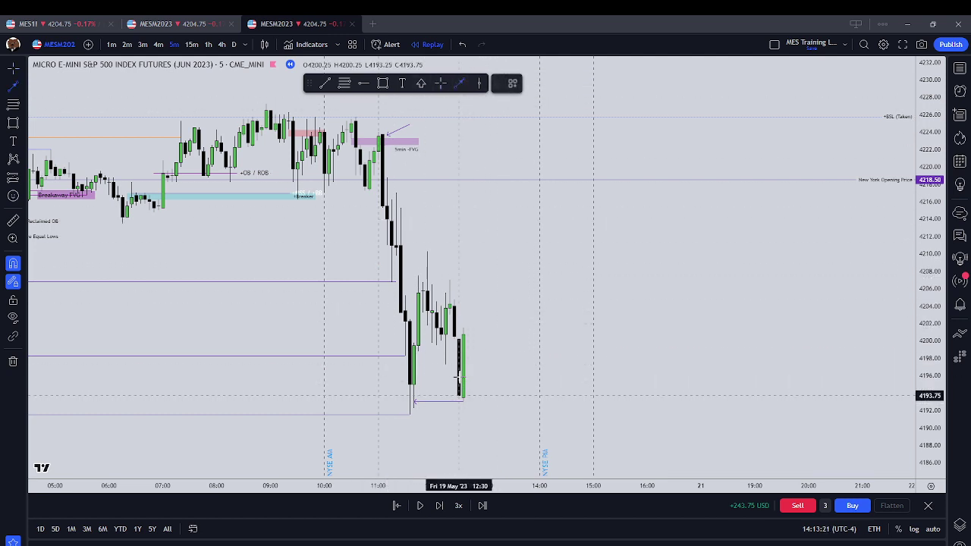
click(427, 252)
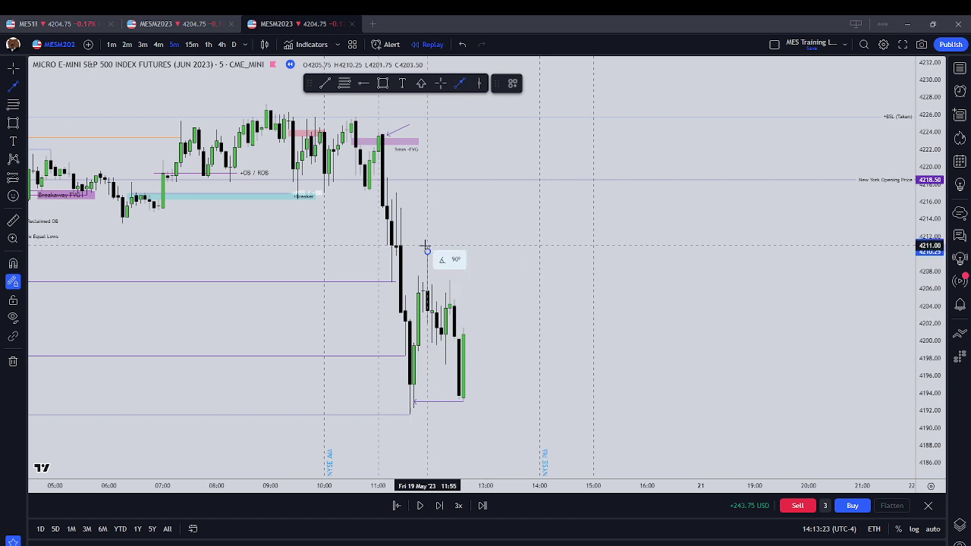
click(401, 250)
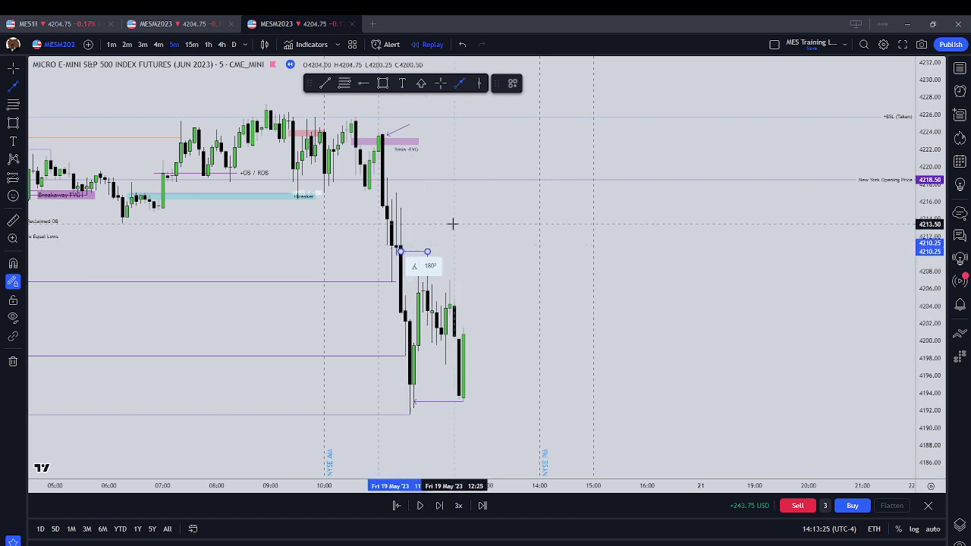
click(453, 224)
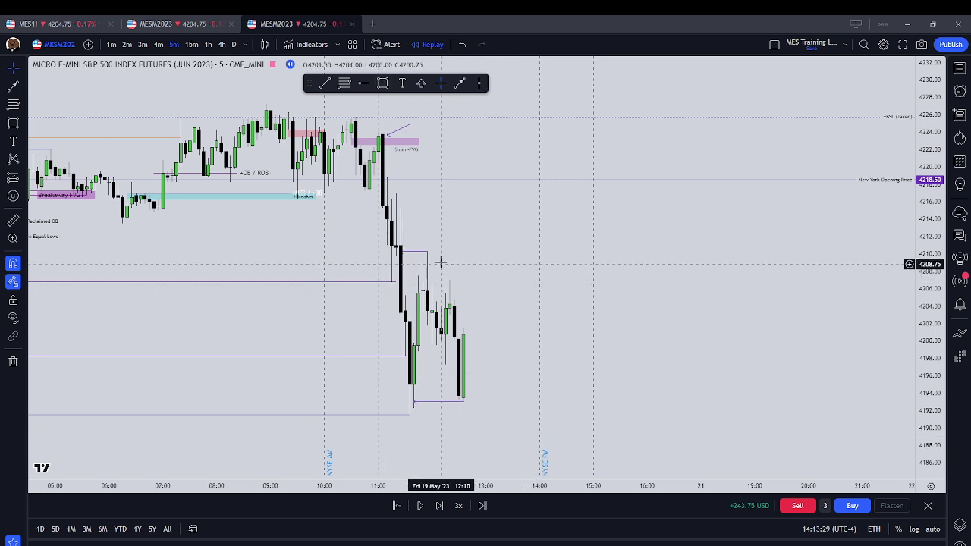
Step: Advance the replay bar by bar on the 5-minute chart to the 19 May 13:55 candle
click(440, 506)
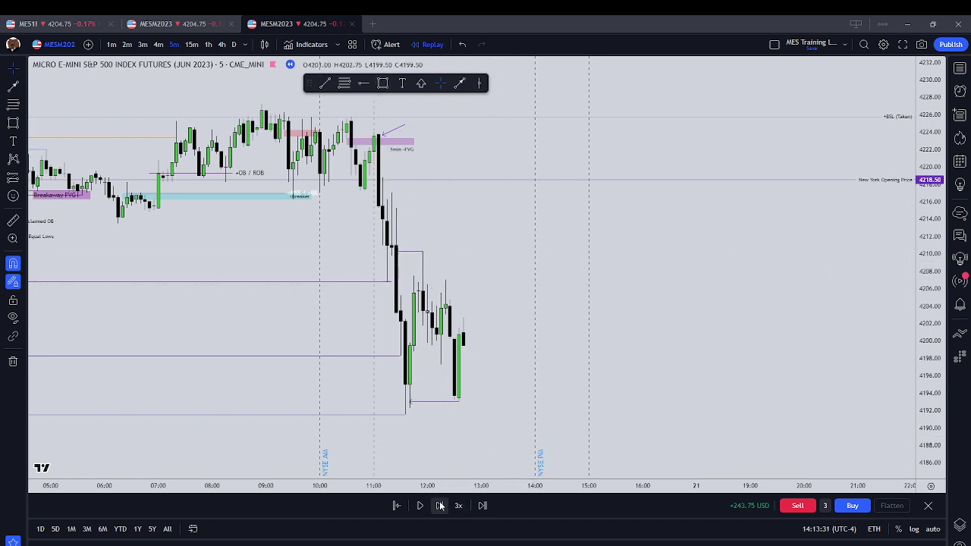
click(440, 506)
click(440, 506)
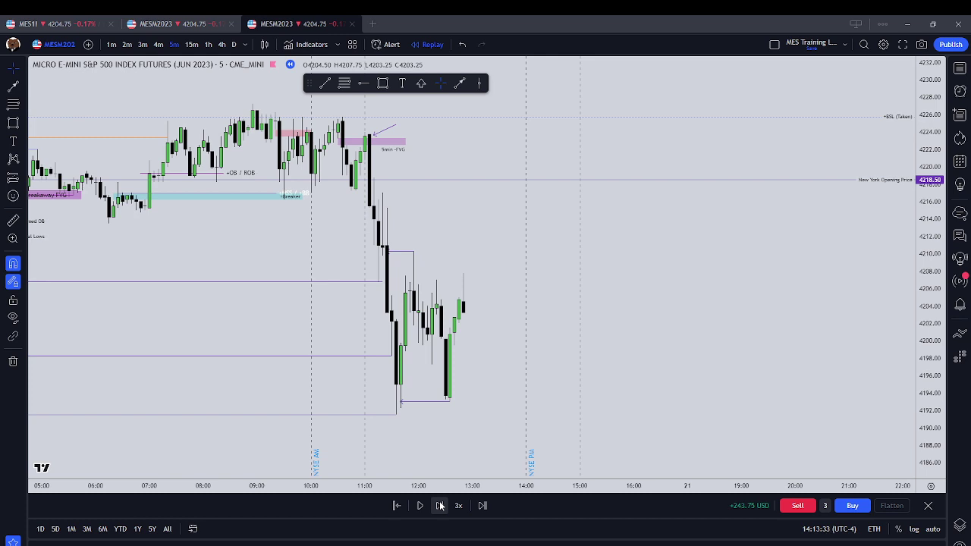
click(440, 506)
click(440, 506)
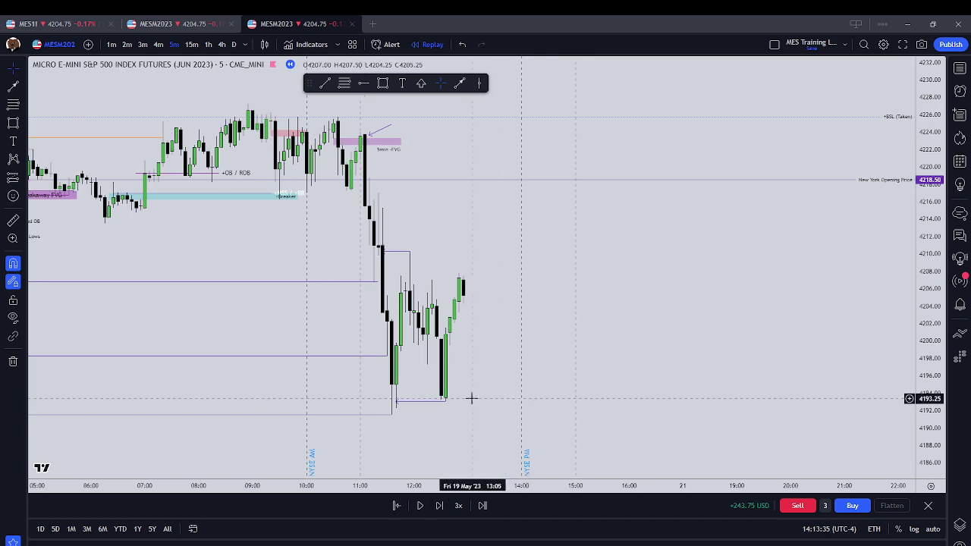
click(445, 508)
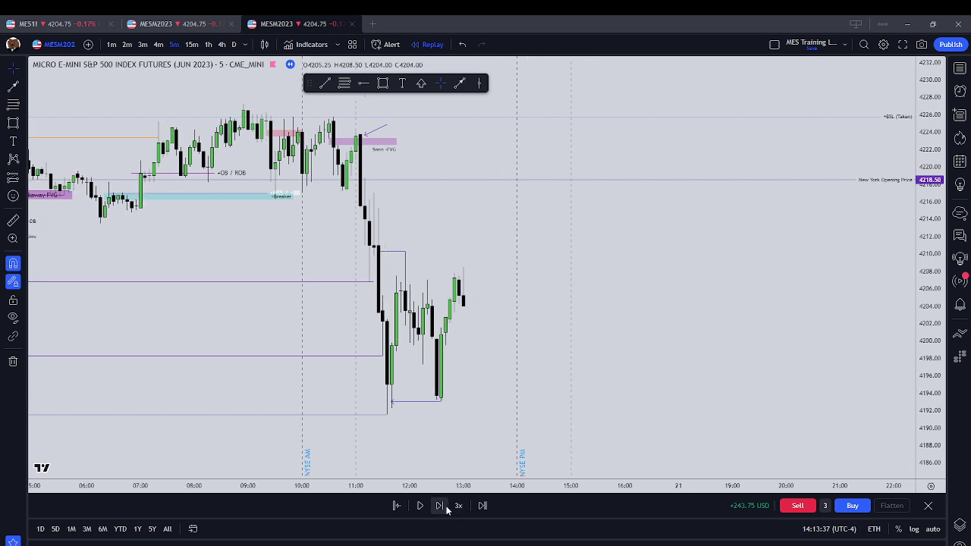
click(445, 508)
click(445, 508)
click(440, 506)
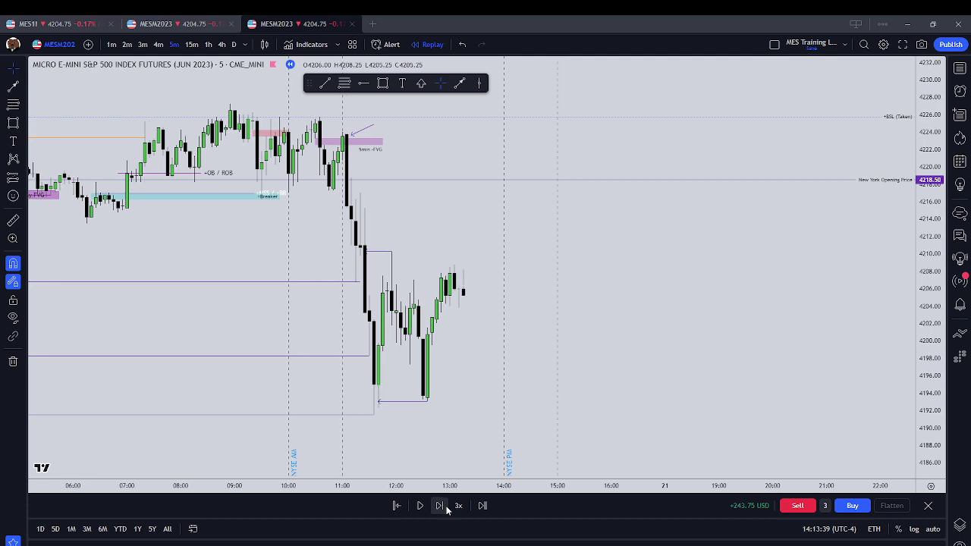
click(440, 506)
click(440, 506)
click(440, 506)
click(446, 510)
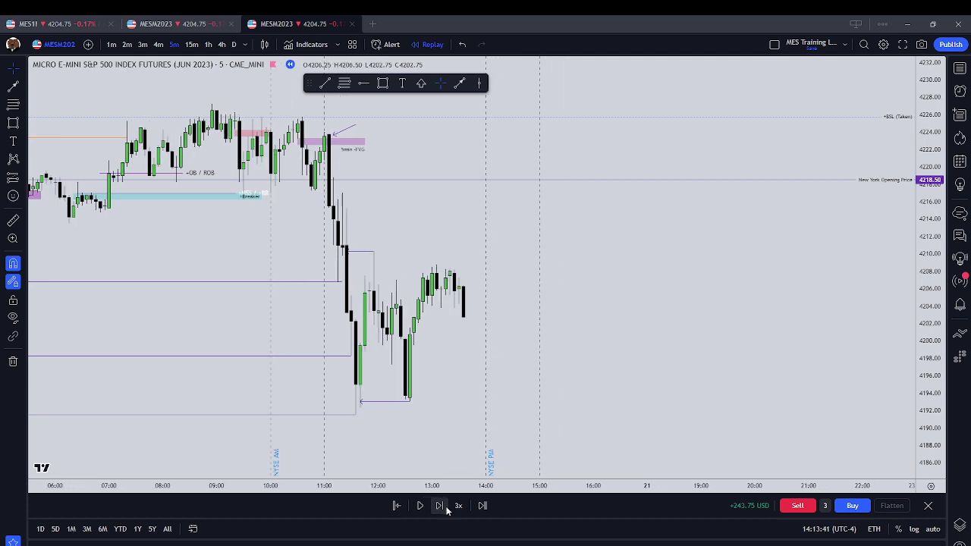
click(446, 510)
click(446, 510)
click(446, 510)
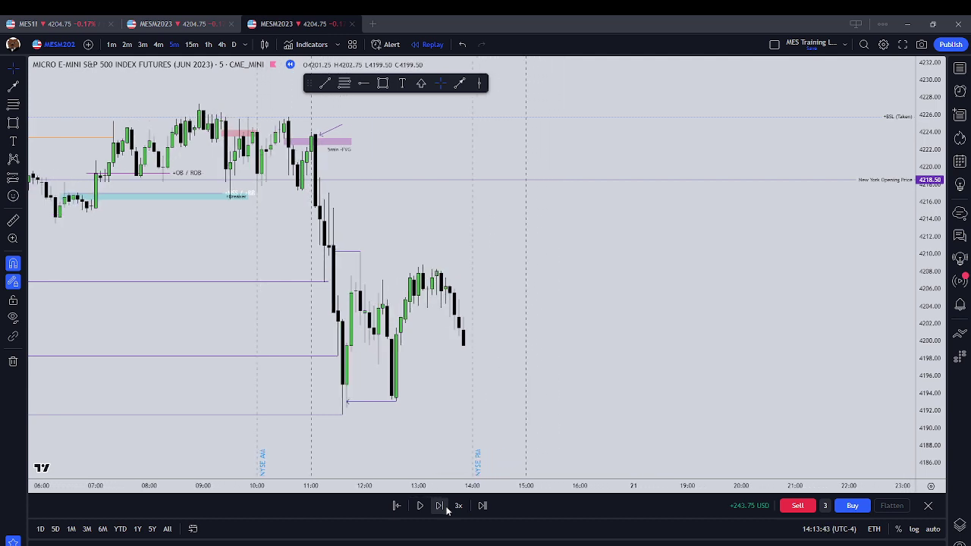
click(446, 510)
Step: Switch the chart to the 3-minute timeframe and advance the replay bar by bar to the 14:18 candle
click(142, 44)
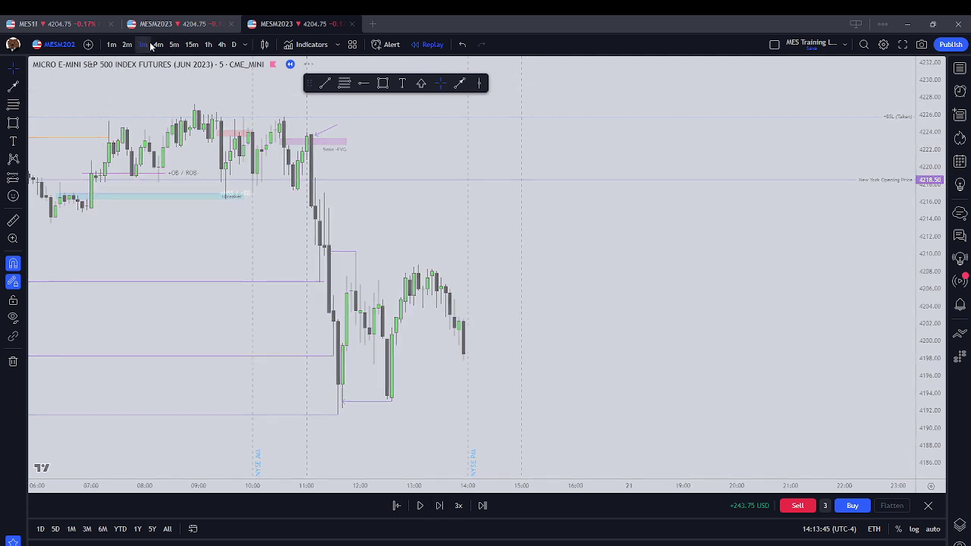
drag(532, 345, 542, 286)
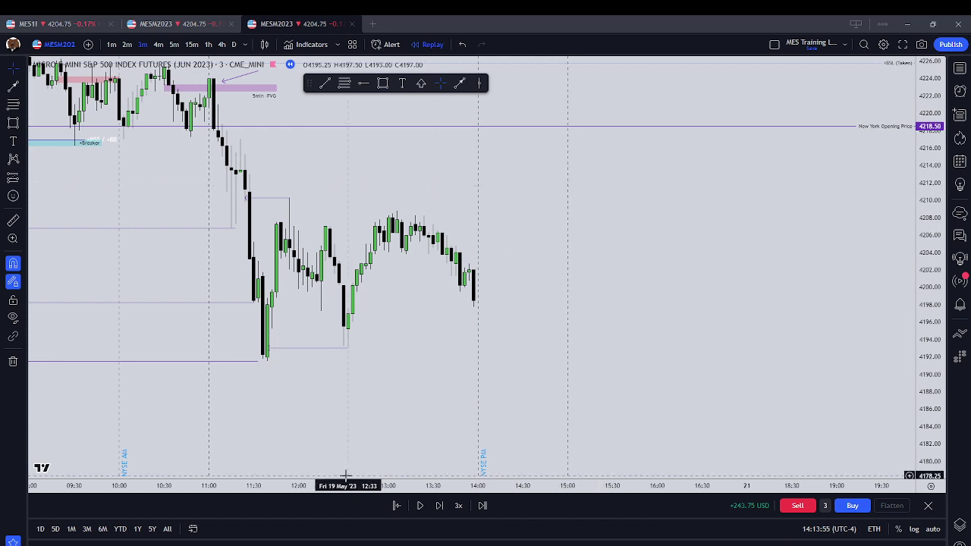
click(438, 505)
click(439, 506)
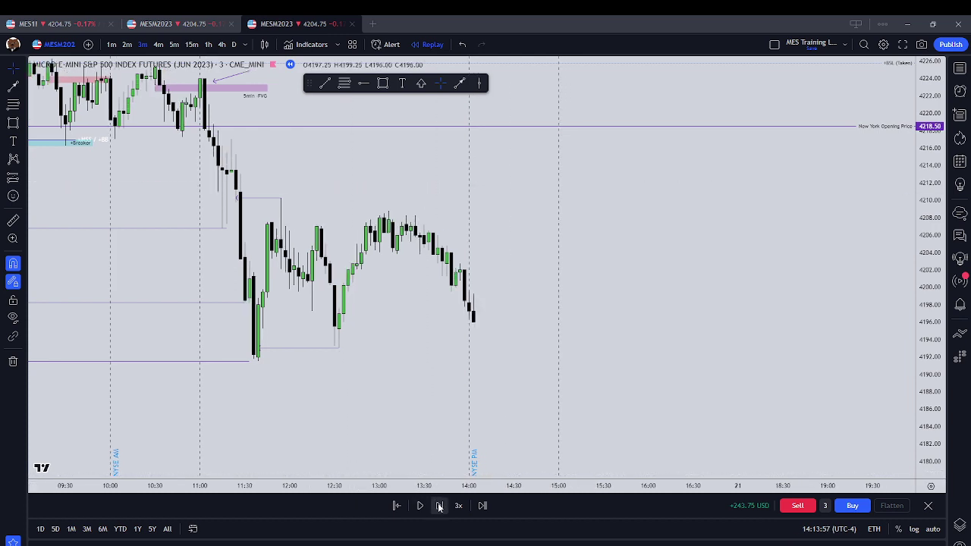
click(439, 506)
click(438, 506)
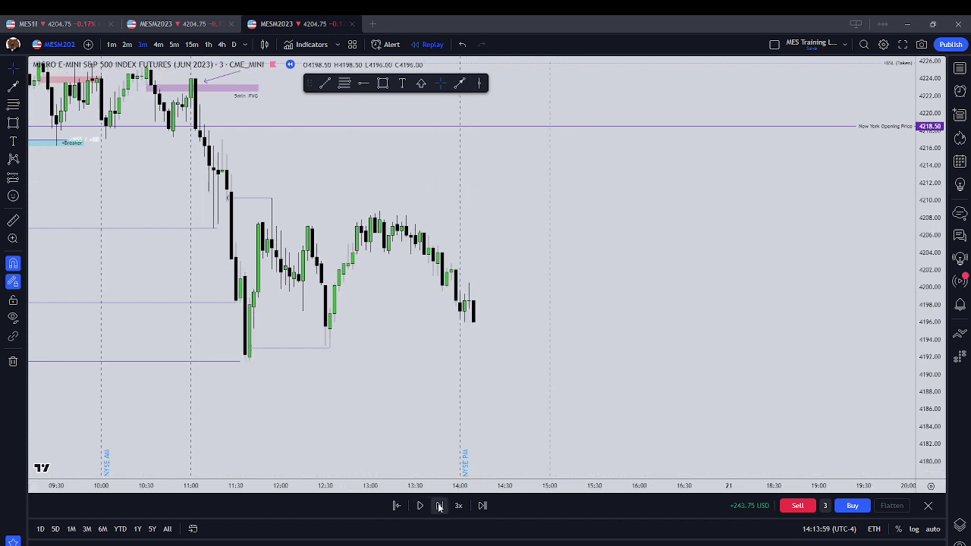
click(438, 506)
click(438, 506)
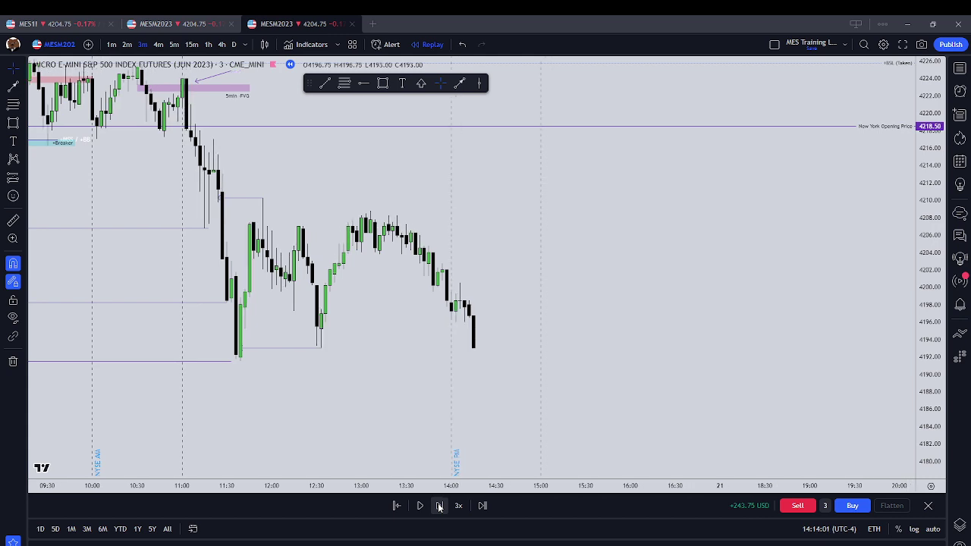
click(439, 506)
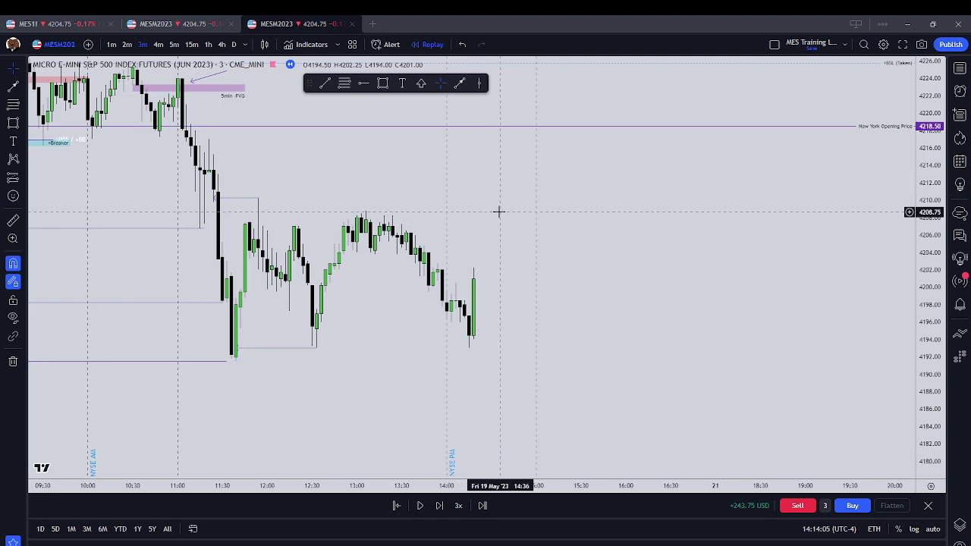
Step: Advance the replay bar by bar to the 14:36 candle and buy 3 contracts at market
drag(509, 197, 498, 246)
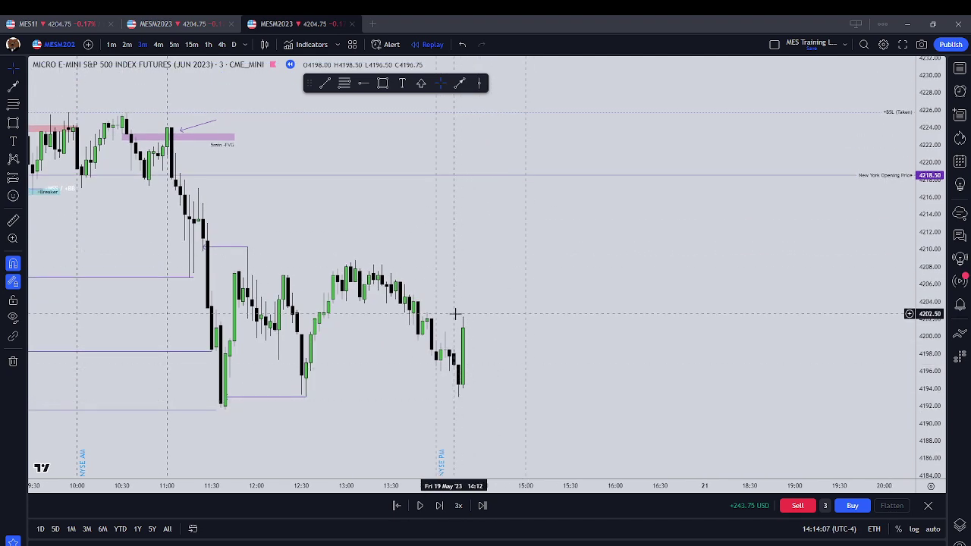
click(446, 506)
click(440, 506)
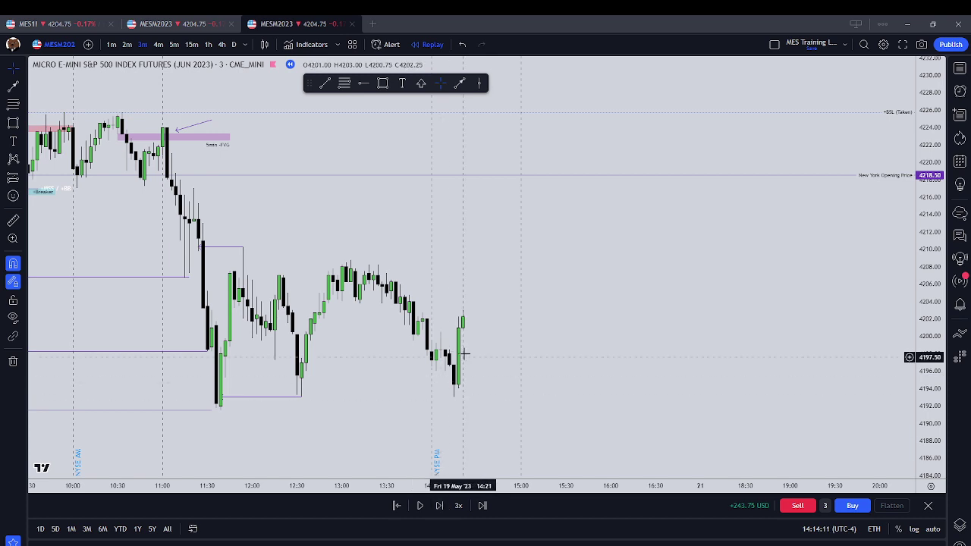
click(443, 506)
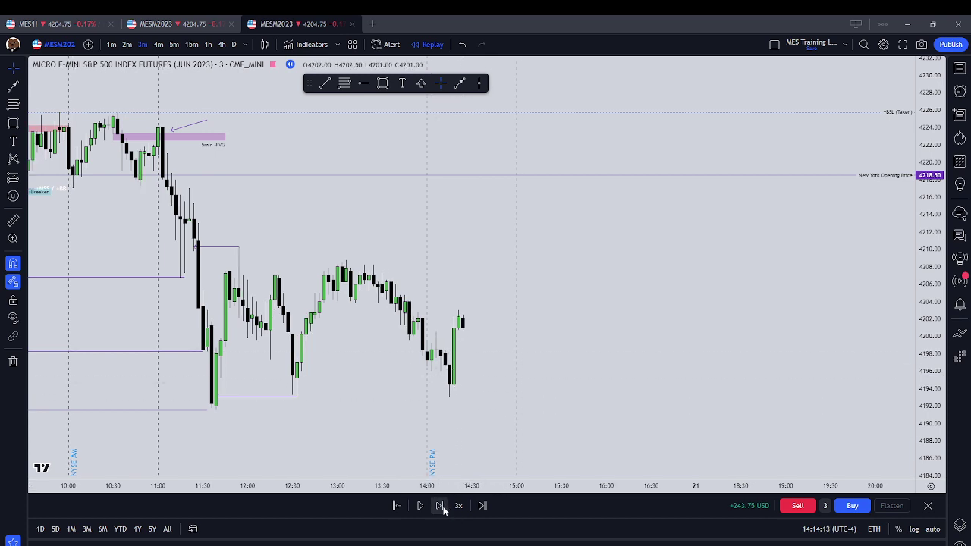
click(440, 506)
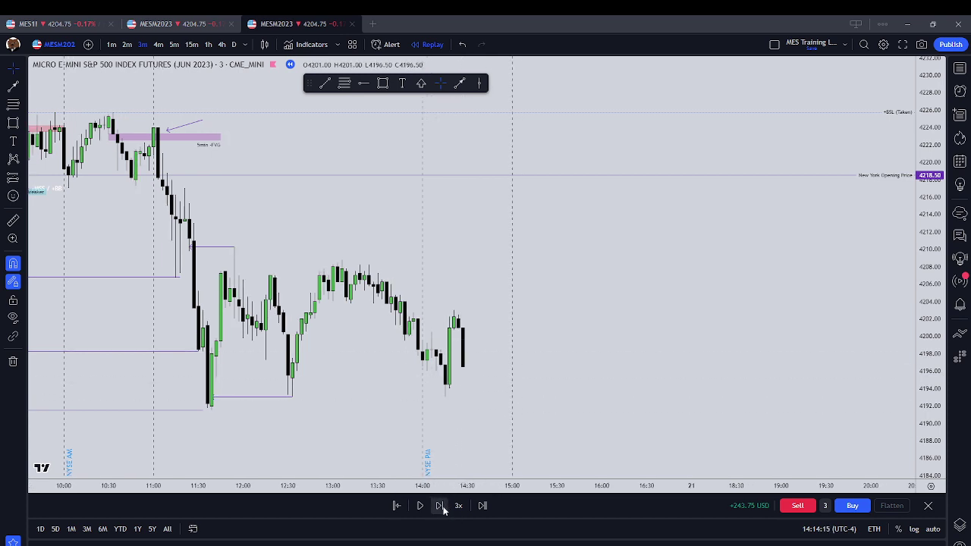
click(439, 506)
click(443, 507)
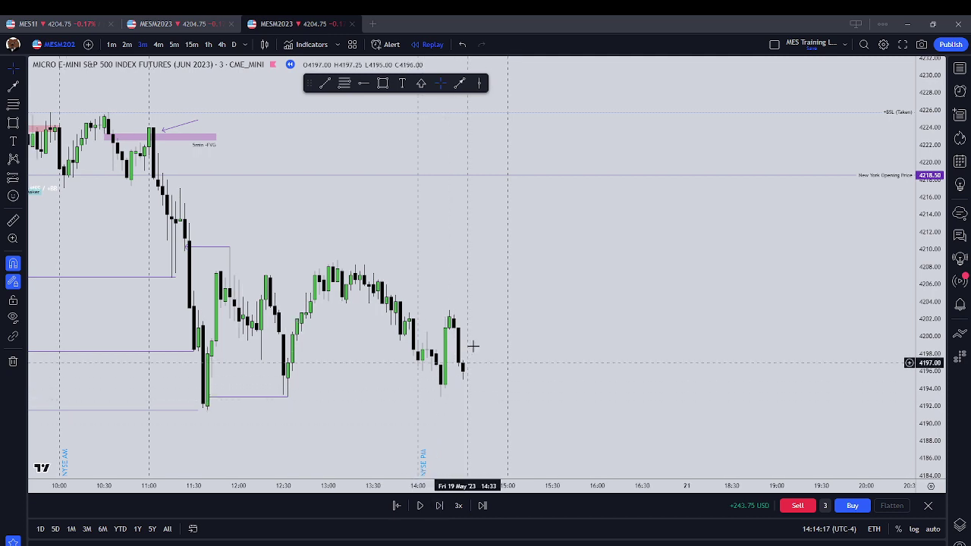
click(440, 506)
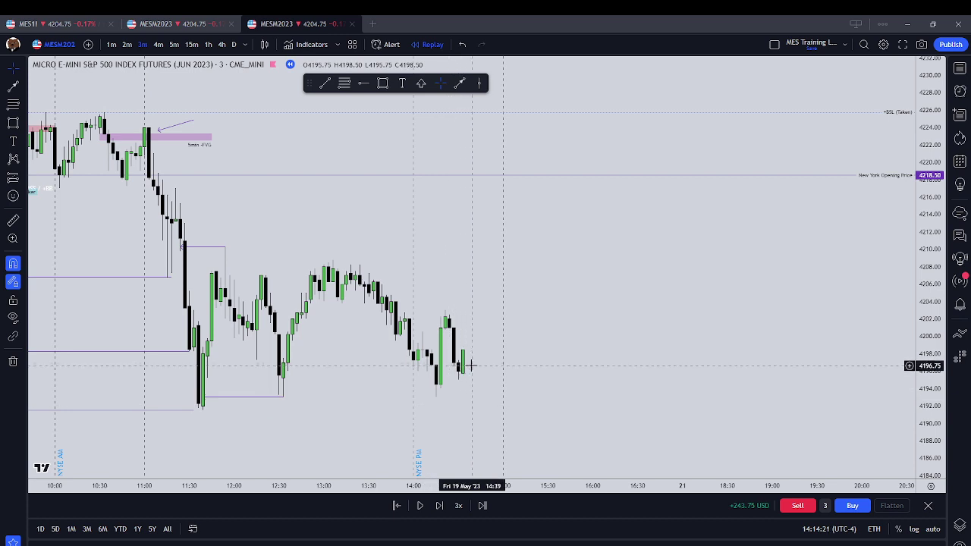
click(448, 511)
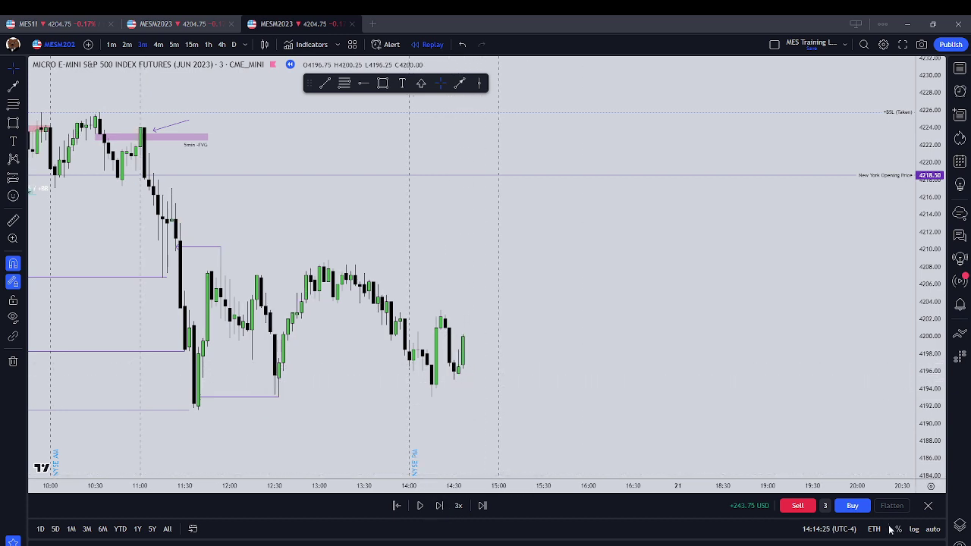
click(861, 509)
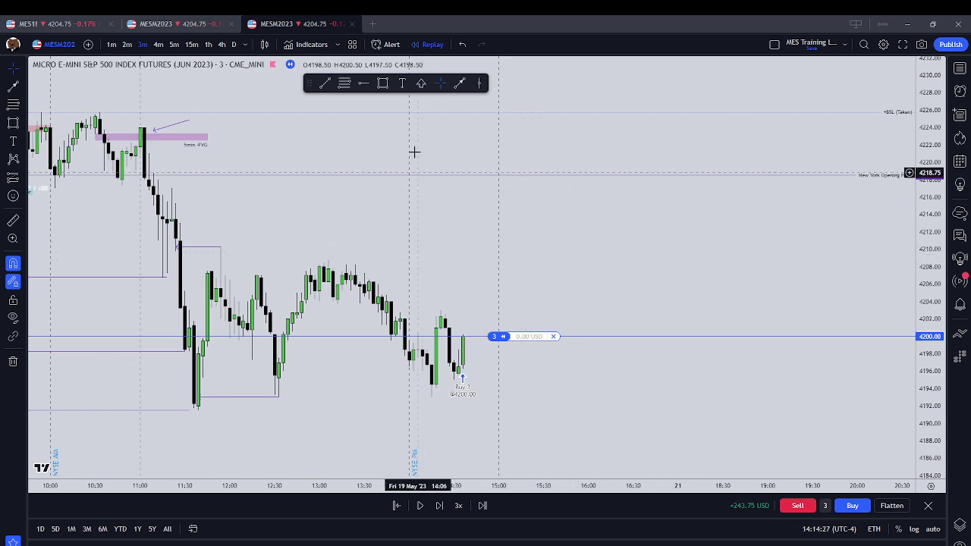
Step: Mark the fair value gap with a rectangle from 4196.75 to 4200.75, spanning the 14:15 to 14:21 candles, and deselect it
click(384, 83)
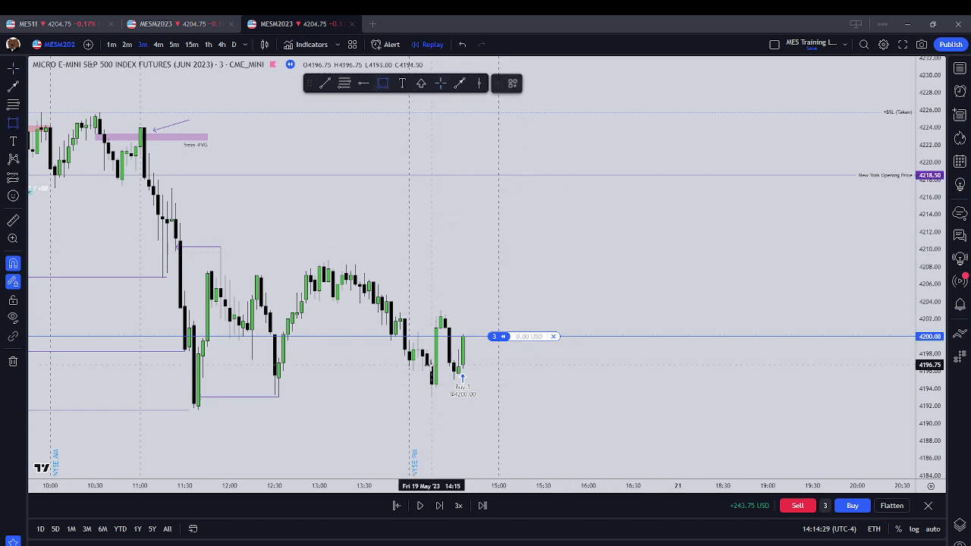
drag(431, 365, 441, 330)
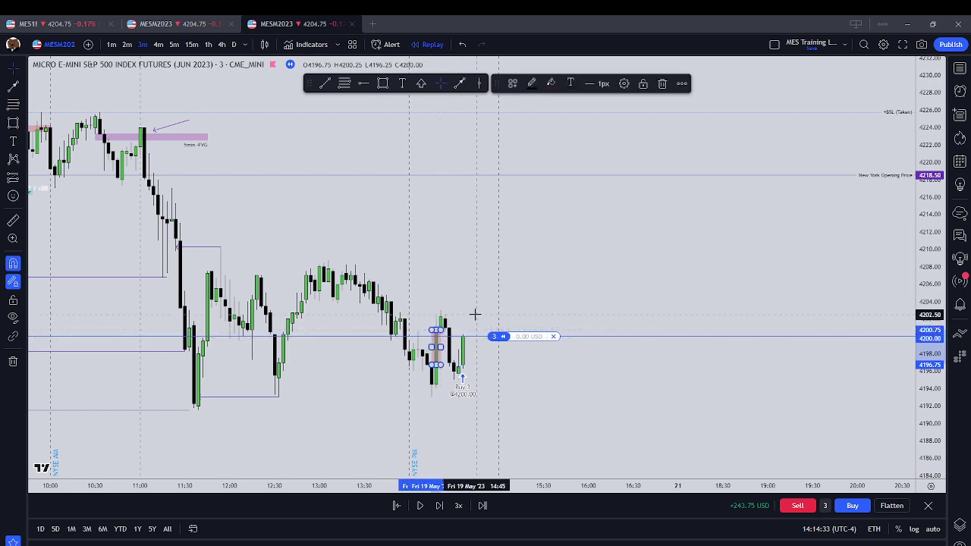
click(475, 316)
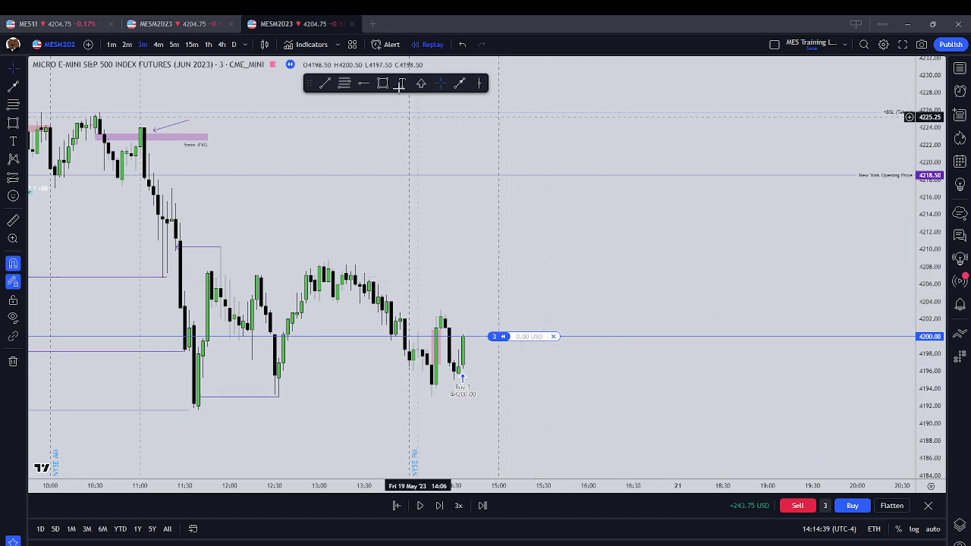
Step: Draw a diagonal arrow from about 4202.25, ahead of the latest candle, down to the 14:33 candle at about 4196.50
click(459, 83)
click(480, 319)
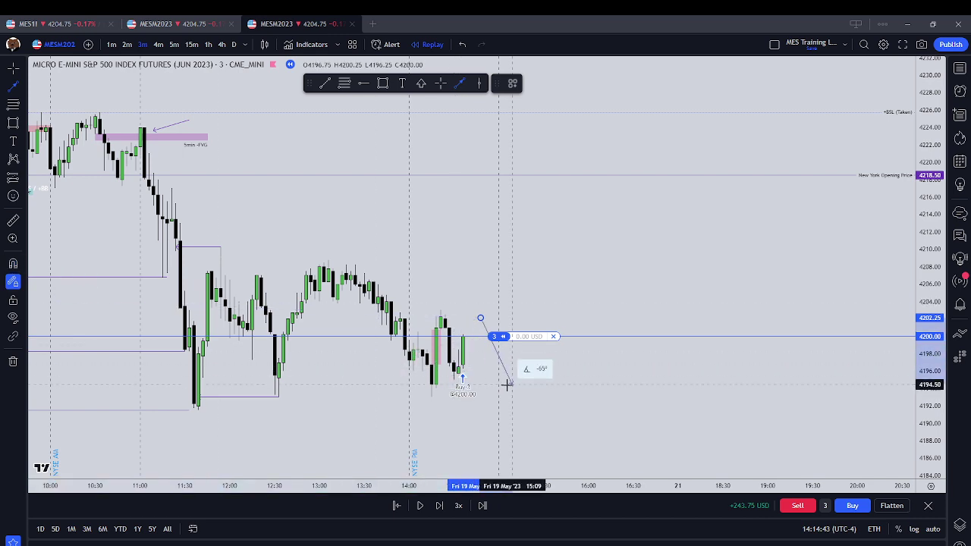
click(459, 366)
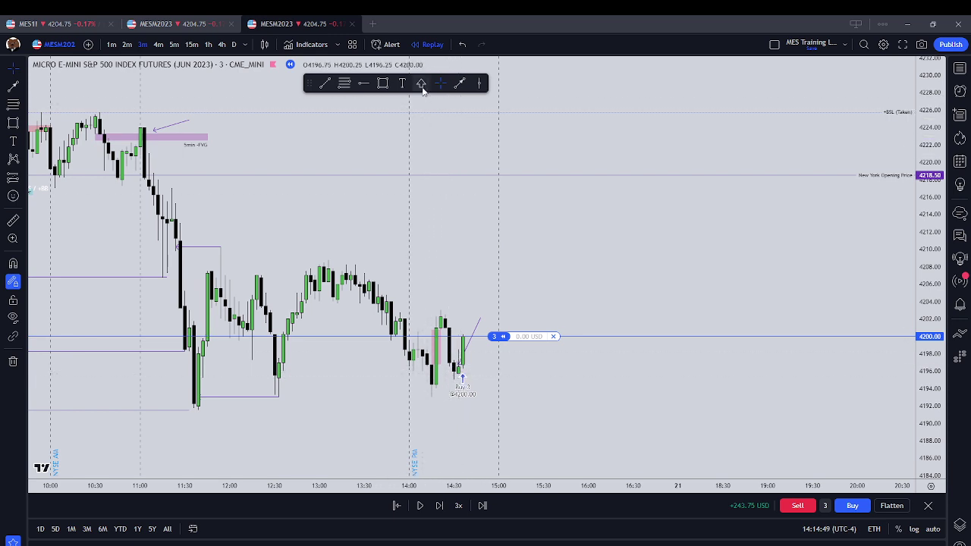
Step: Draw a horizontal arrow at 4195.00 pointing from the 14:36 candle back to the 14:21 candle, and deselect it
click(458, 83)
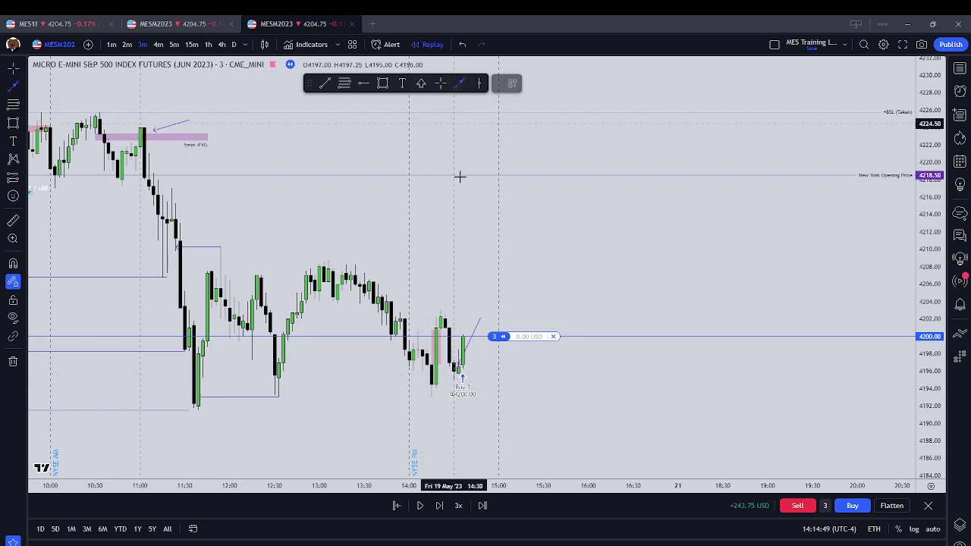
click(462, 378)
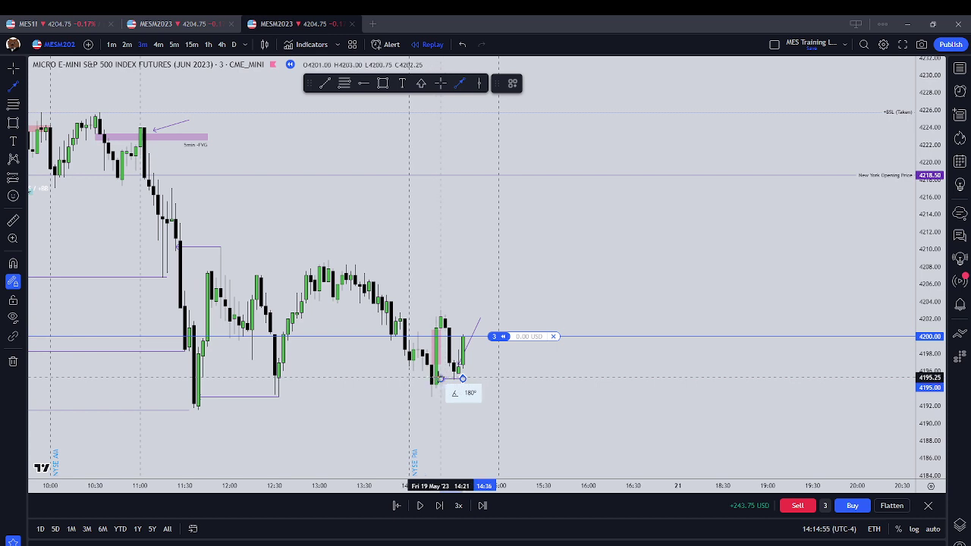
key(Escape)
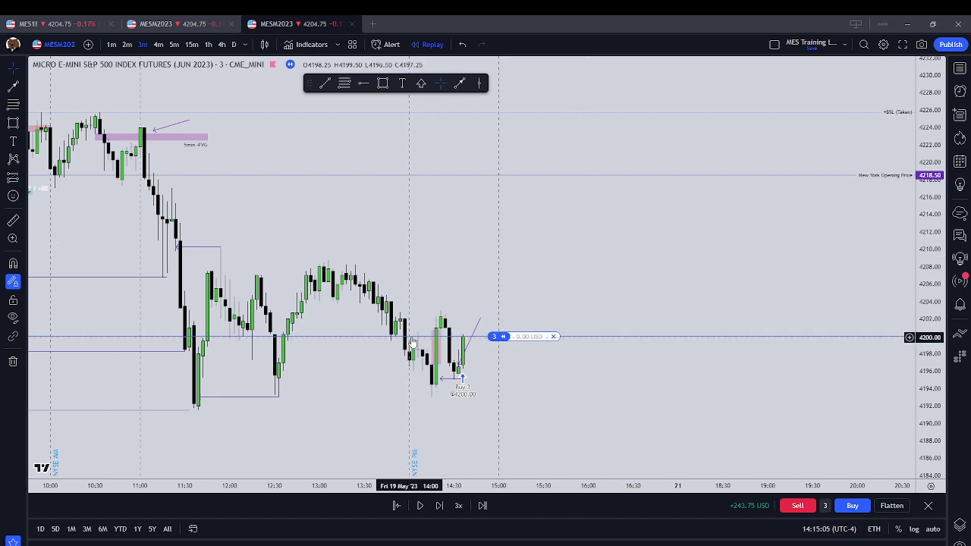
click(443, 385)
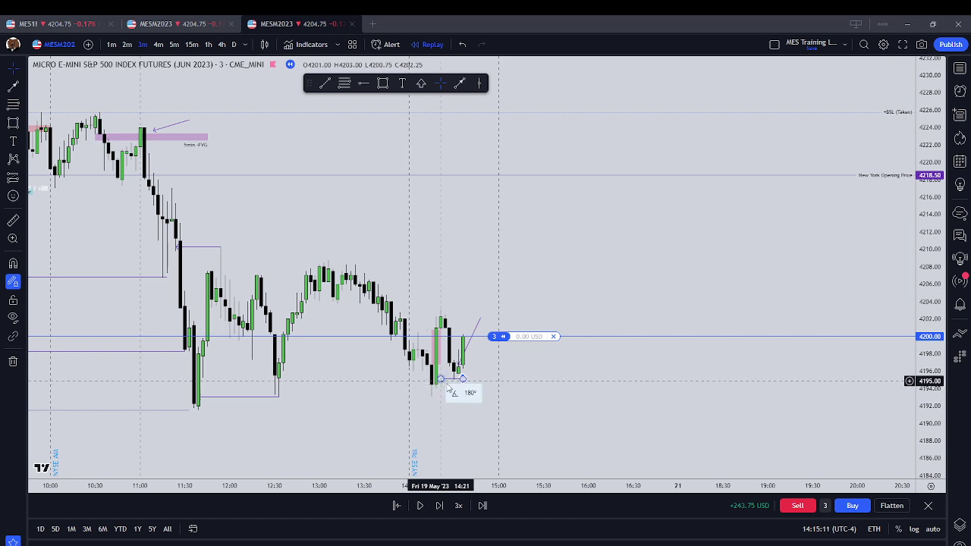
click(436, 383)
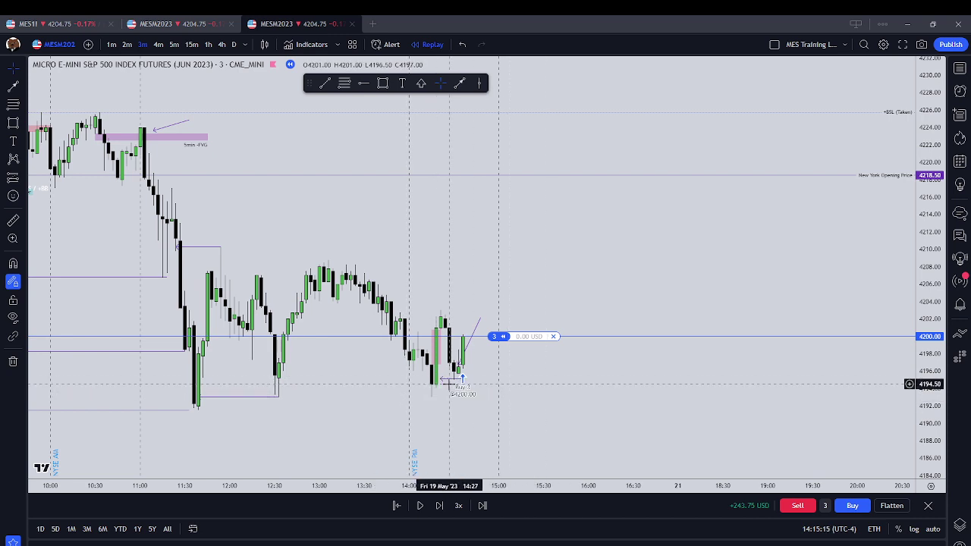
mouse_move(441, 382)
mouse_down()
mouse_move(278, 387)
mouse_move(440, 387)
mouse_up()
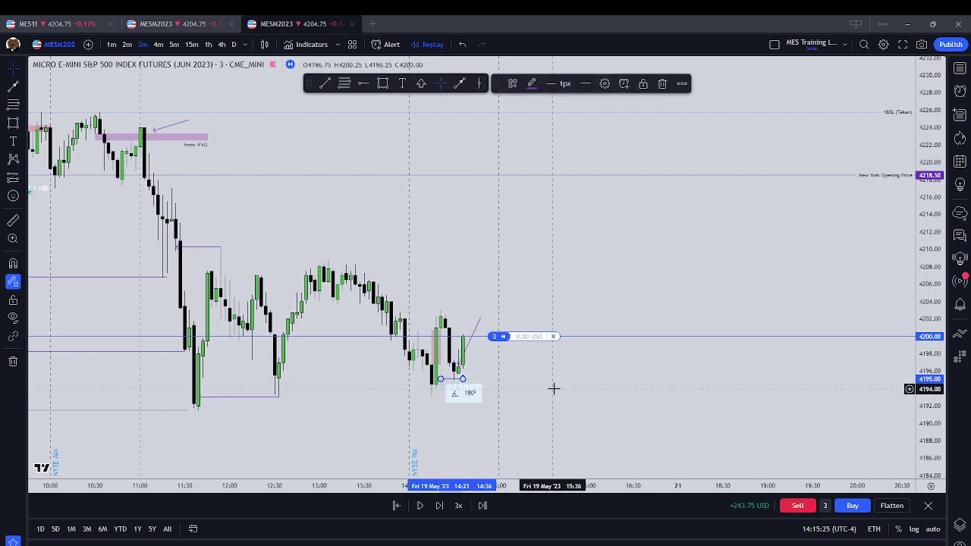
right_click(553, 388)
click(529, 380)
Step: Advance the replay bar by bar to the 14:54 candle with the 3-contract long position open
click(438, 505)
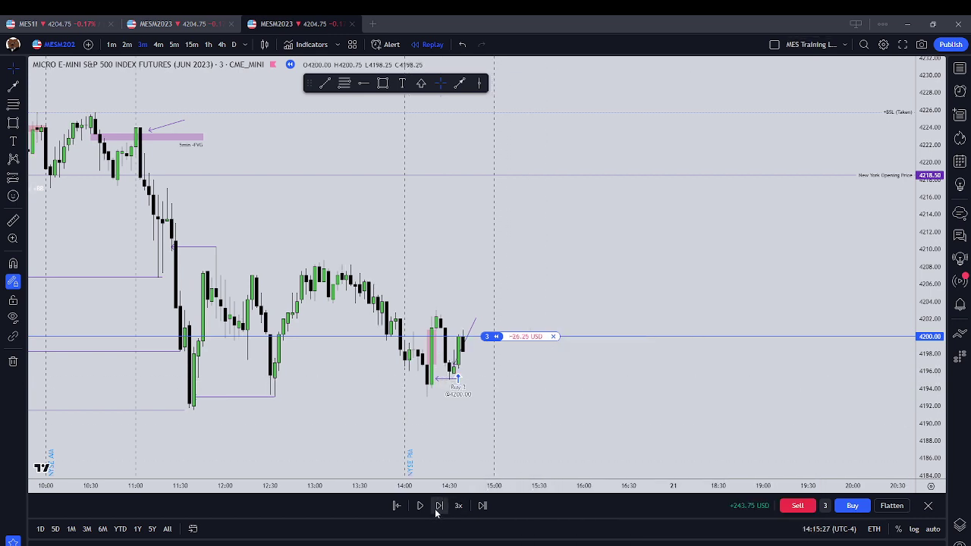
click(438, 506)
click(439, 505)
click(438, 506)
click(438, 505)
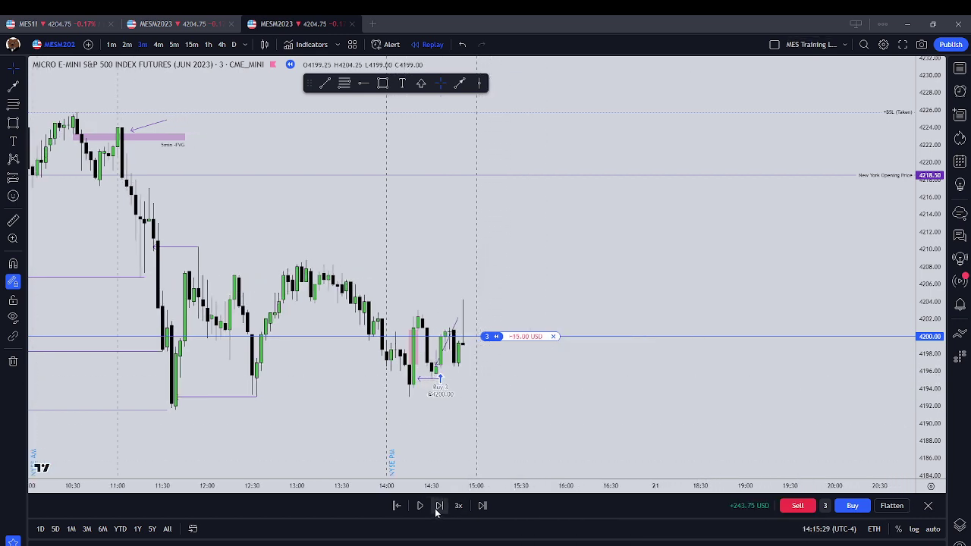
click(438, 505)
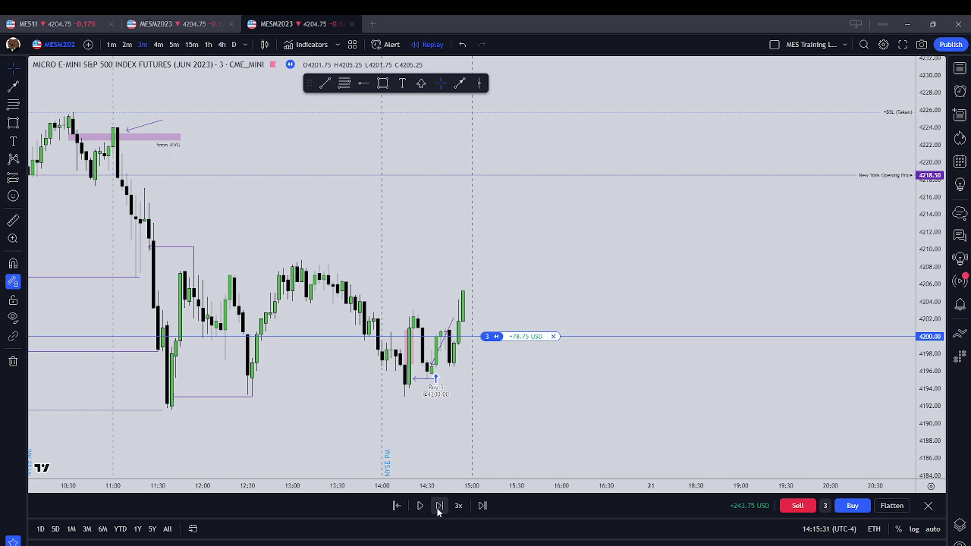
click(438, 505)
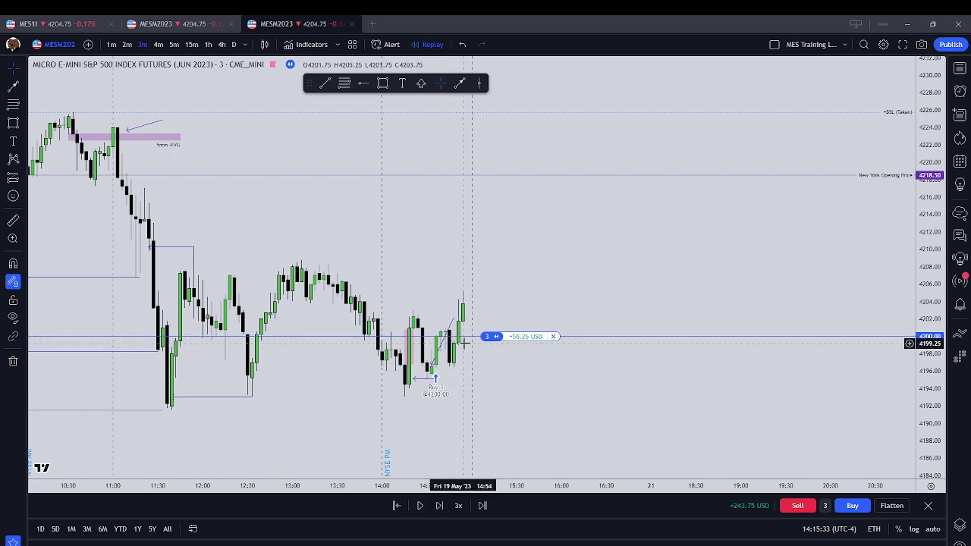
Step: Measure the rise from 4199.75 to 4206.00, clear the measurement, and close the 3-contract long position at market
shift+click(431, 339)
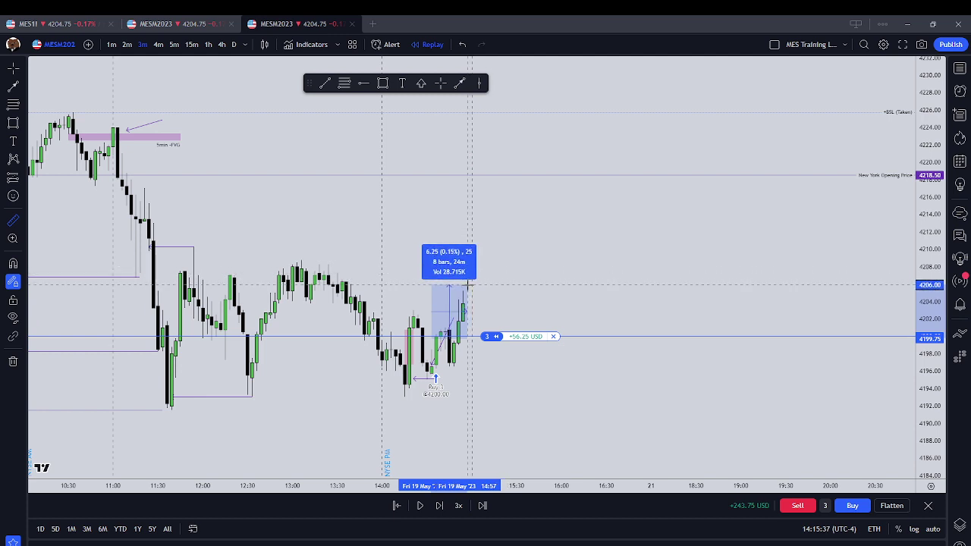
key(Escape)
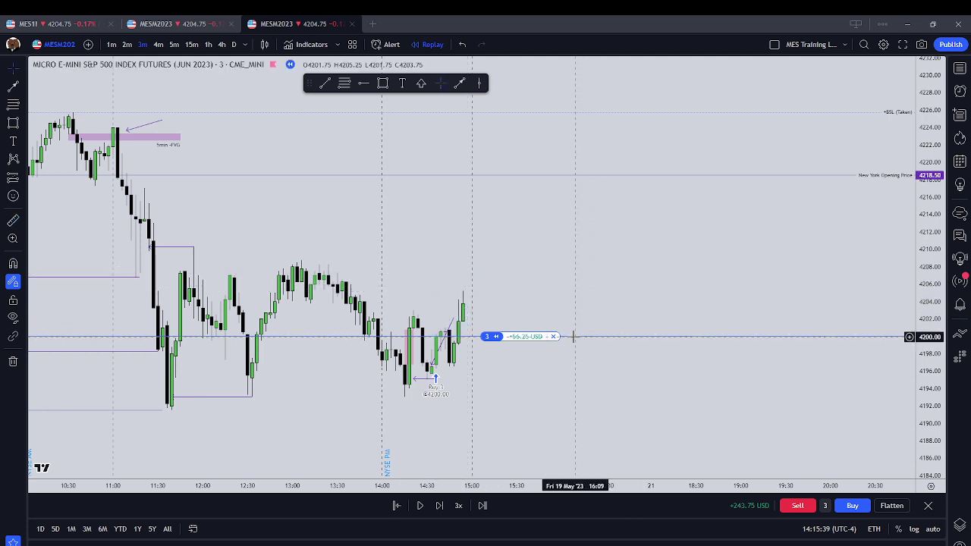
click(562, 338)
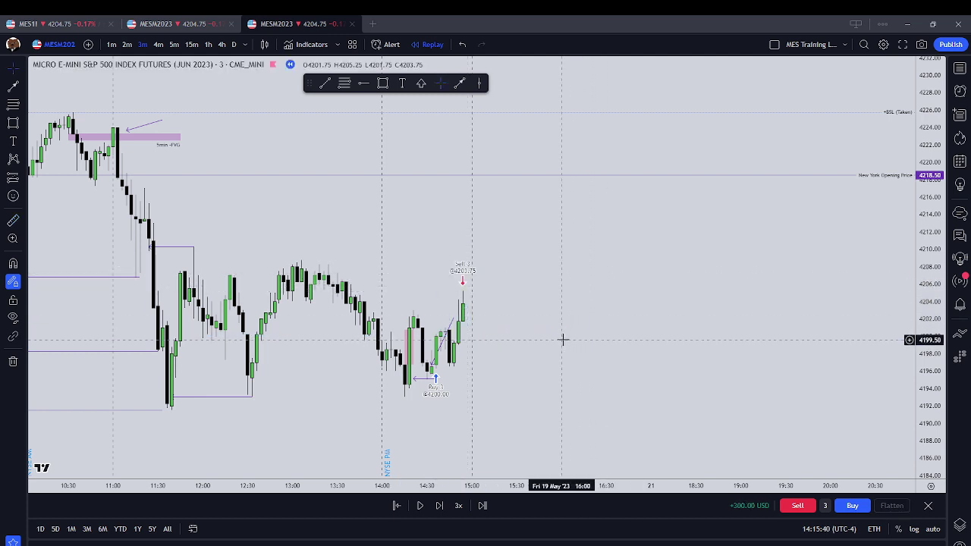
Step: Advance the replay bar by bar from the 14:54 candle through the 19 May close until the replay ends
click(442, 506)
click(442, 507)
click(442, 507)
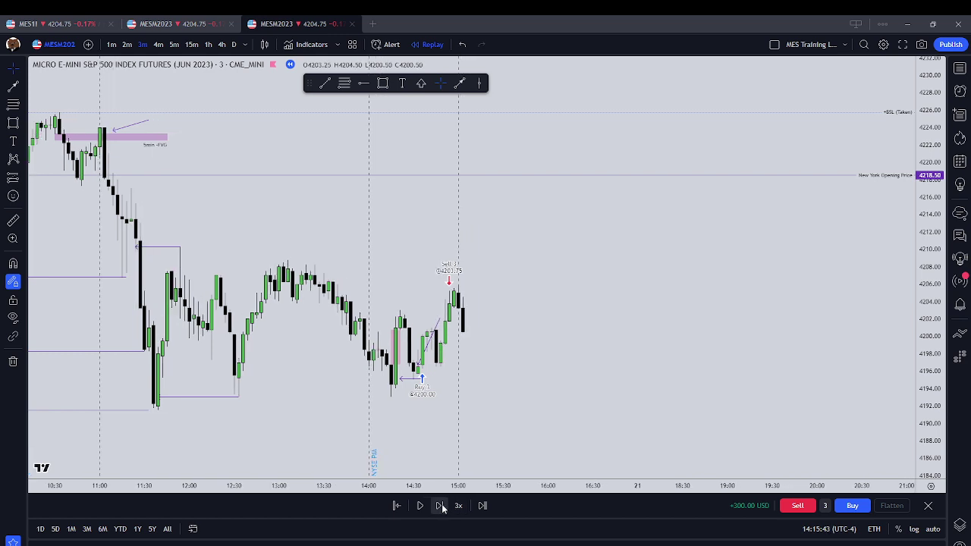
click(442, 507)
click(442, 506)
click(441, 507)
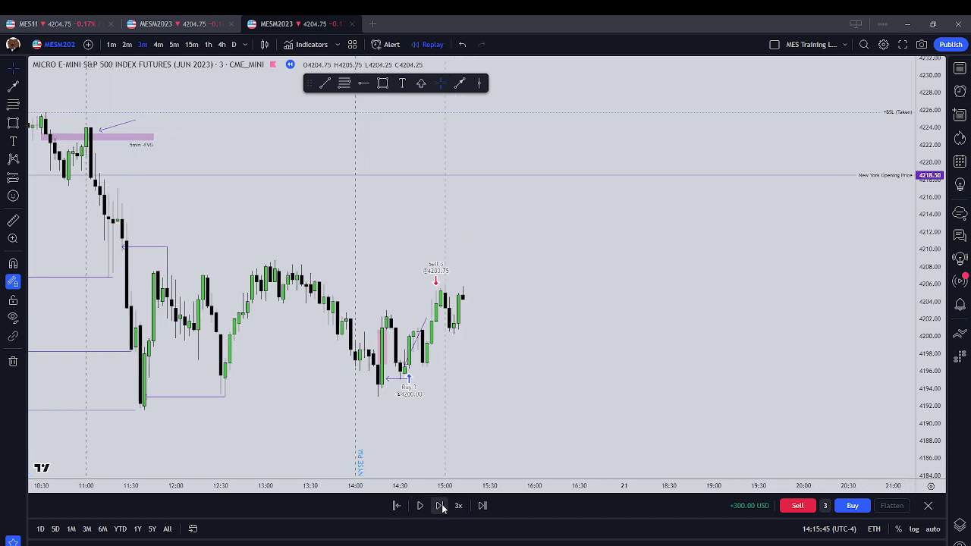
click(441, 507)
click(442, 506)
click(442, 507)
click(442, 507)
click(441, 507)
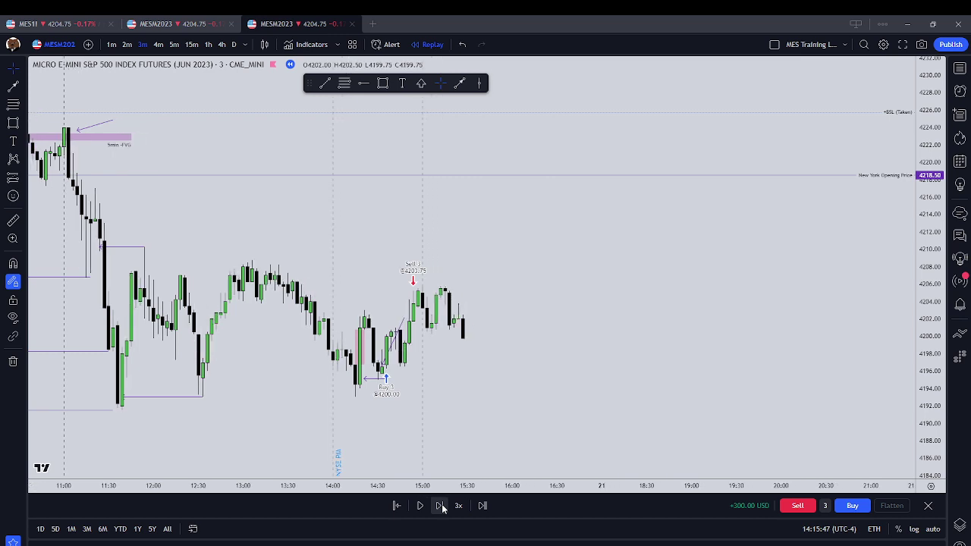
click(441, 507)
click(442, 507)
click(441, 507)
click(442, 507)
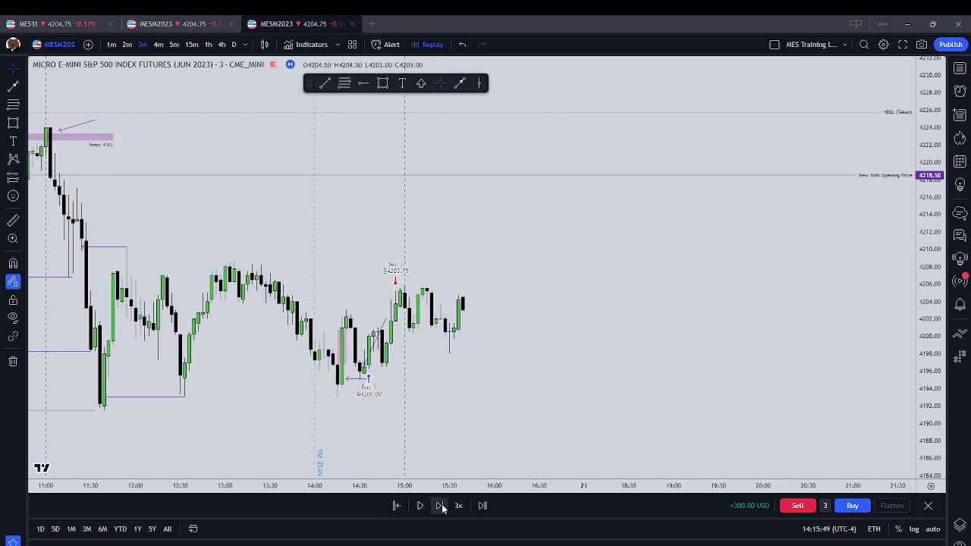
click(442, 507)
click(441, 507)
click(441, 507)
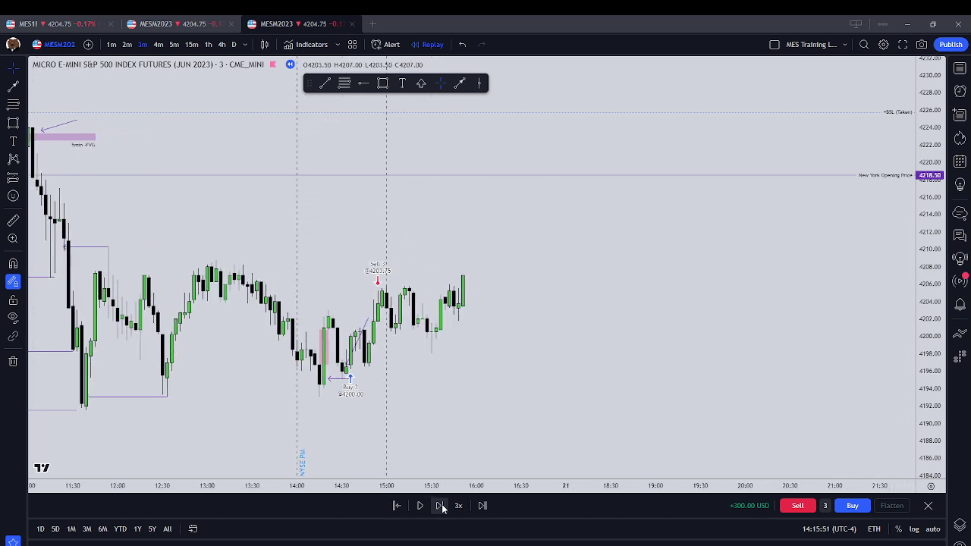
click(440, 506)
click(440, 506)
click(440, 506)
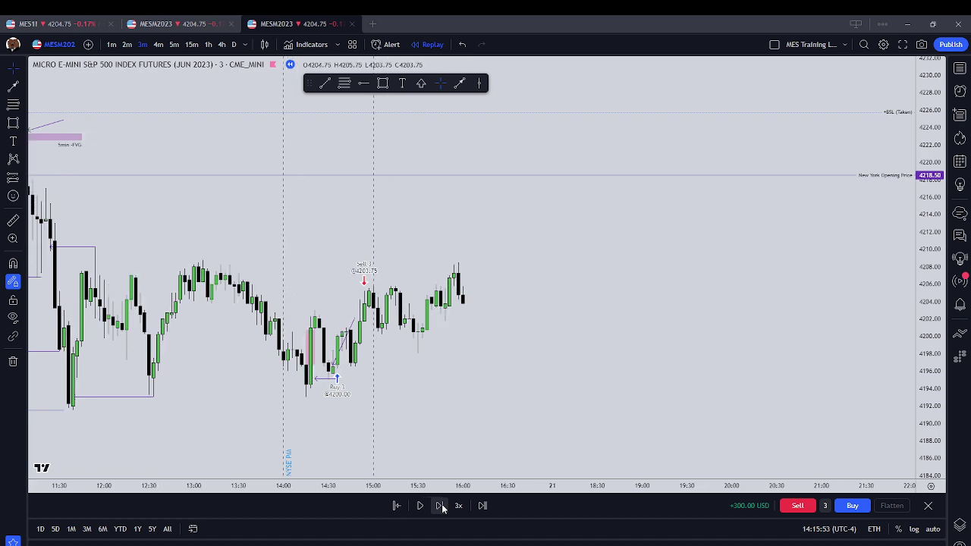
click(440, 505)
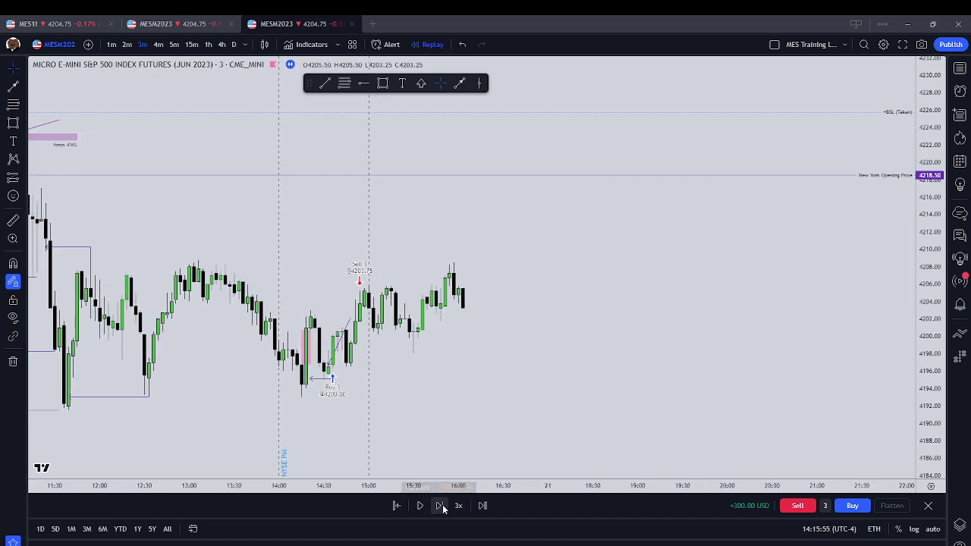
click(442, 507)
click(442, 507)
click(441, 506)
click(440, 506)
click(440, 506)
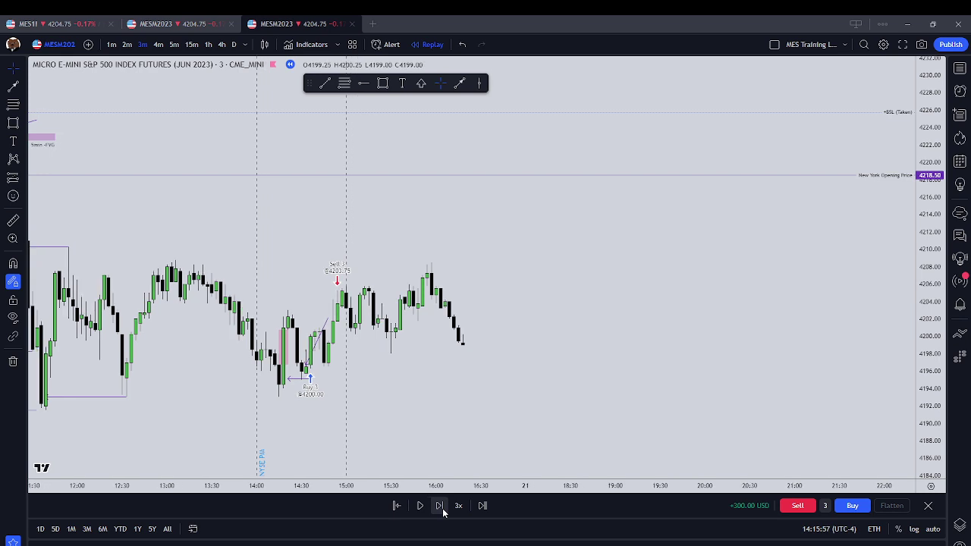
click(440, 506)
click(440, 506)
click(440, 506)
click(440, 506)
click(440, 506)
click(440, 506)
click(440, 506)
click(440, 506)
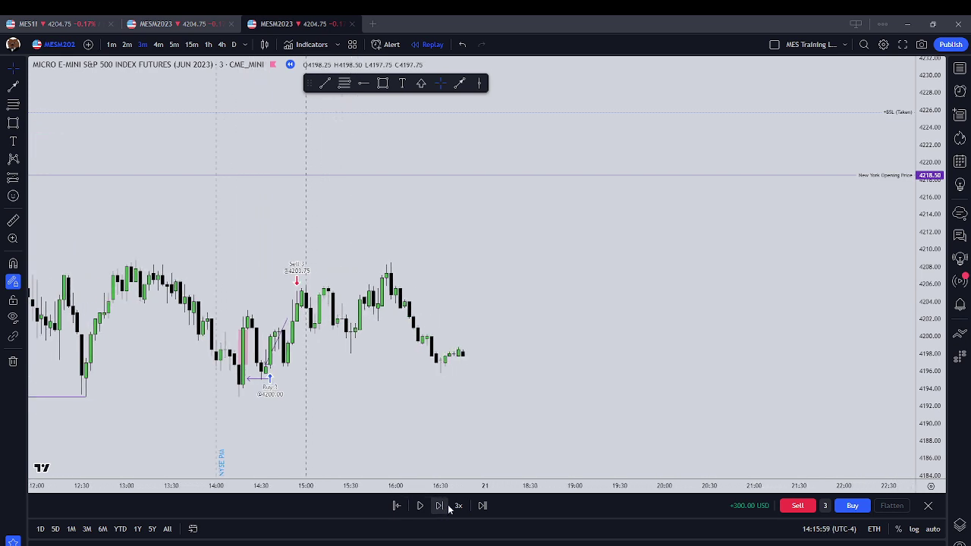
click(440, 506)
click(440, 506)
click(440, 506)
click(440, 505)
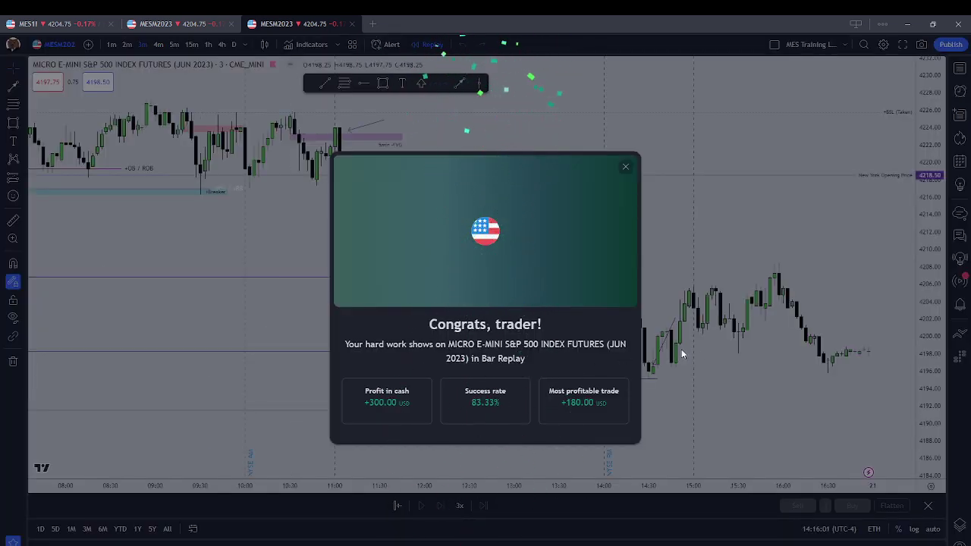